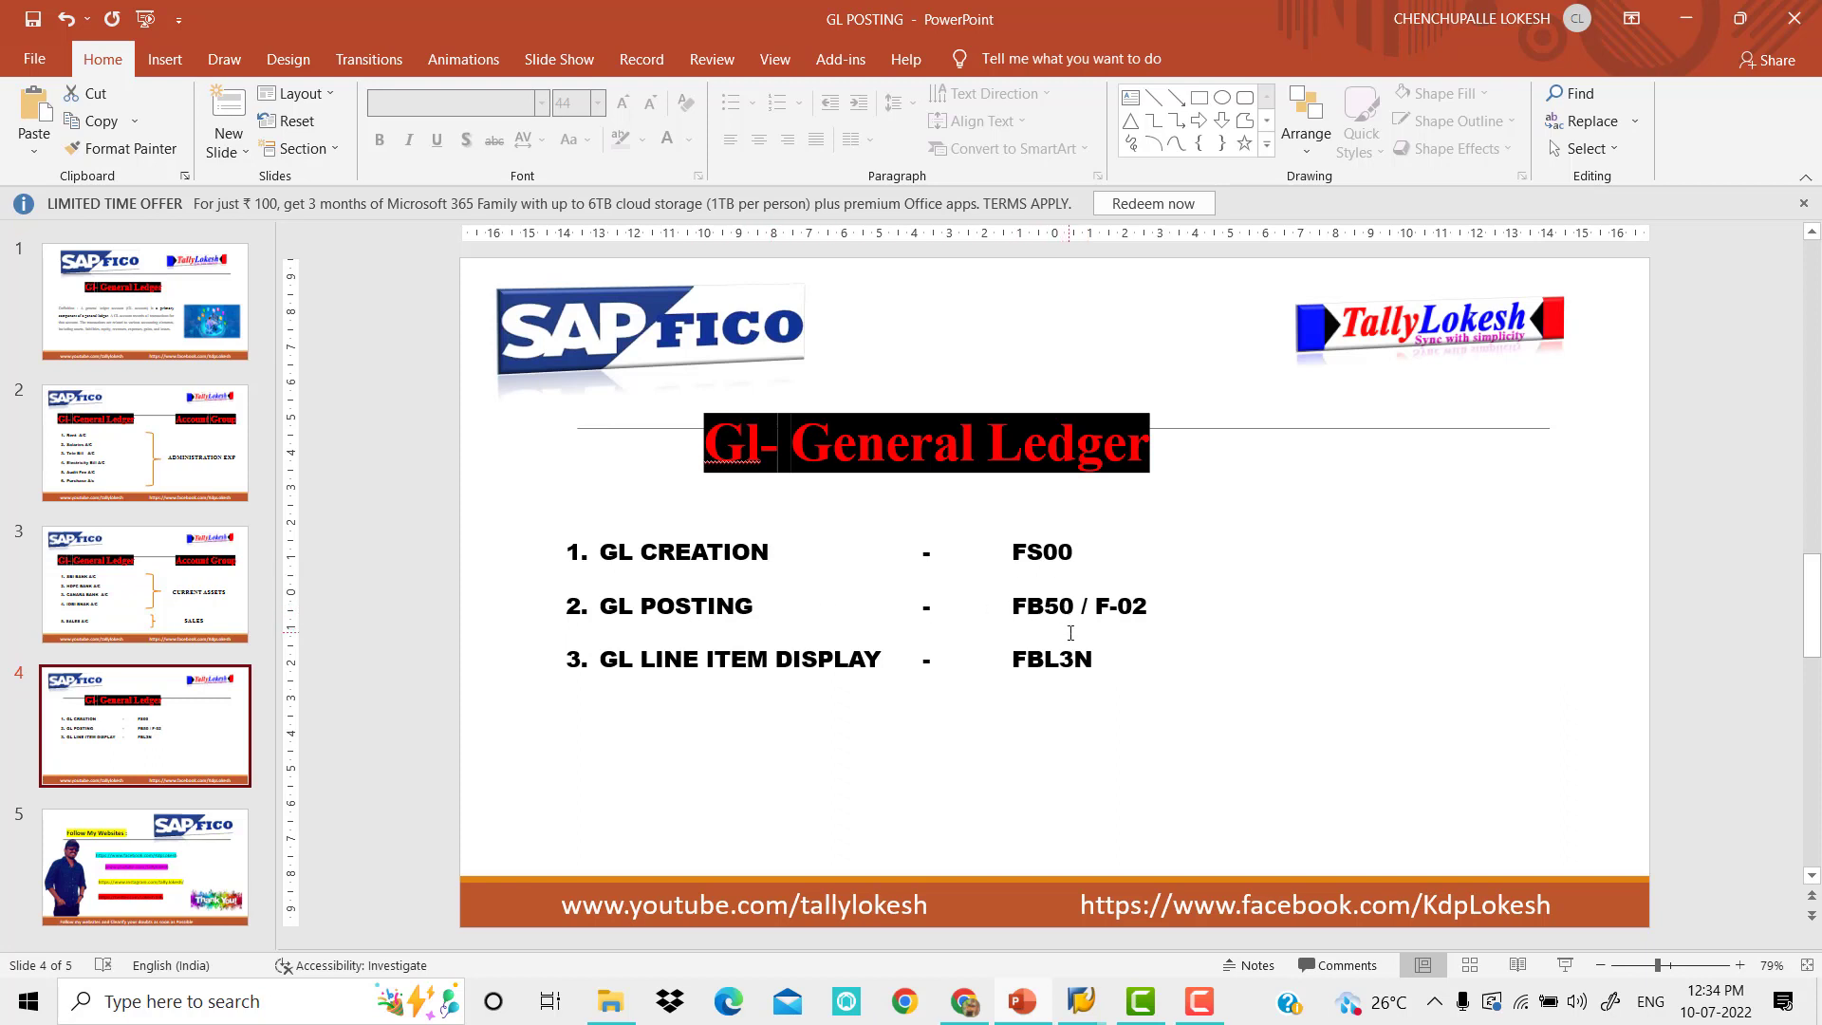
Switch to the SAP Display G/L Account Centrally window and start transaction FB50 with /NFB50.
{"action": "mouse_move", "coordinate": [1087, 1004]}
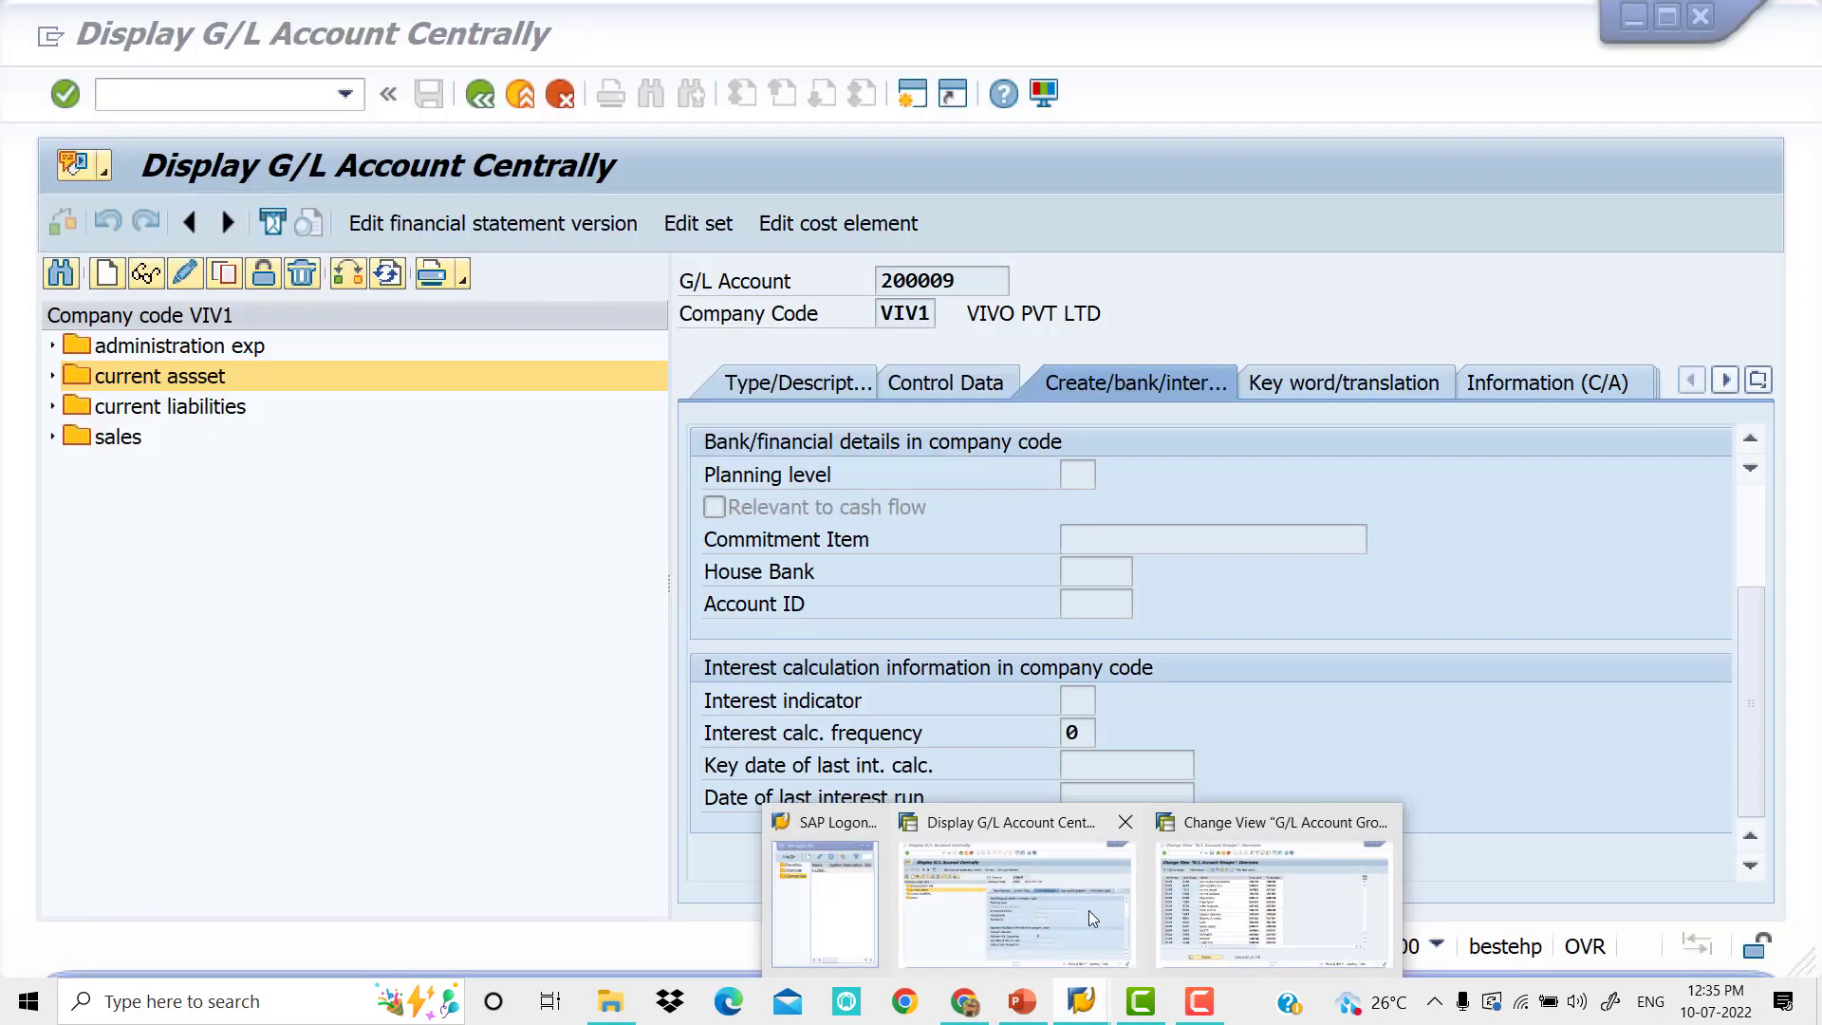
{"action": "left_click", "coordinate": [1090, 909]}
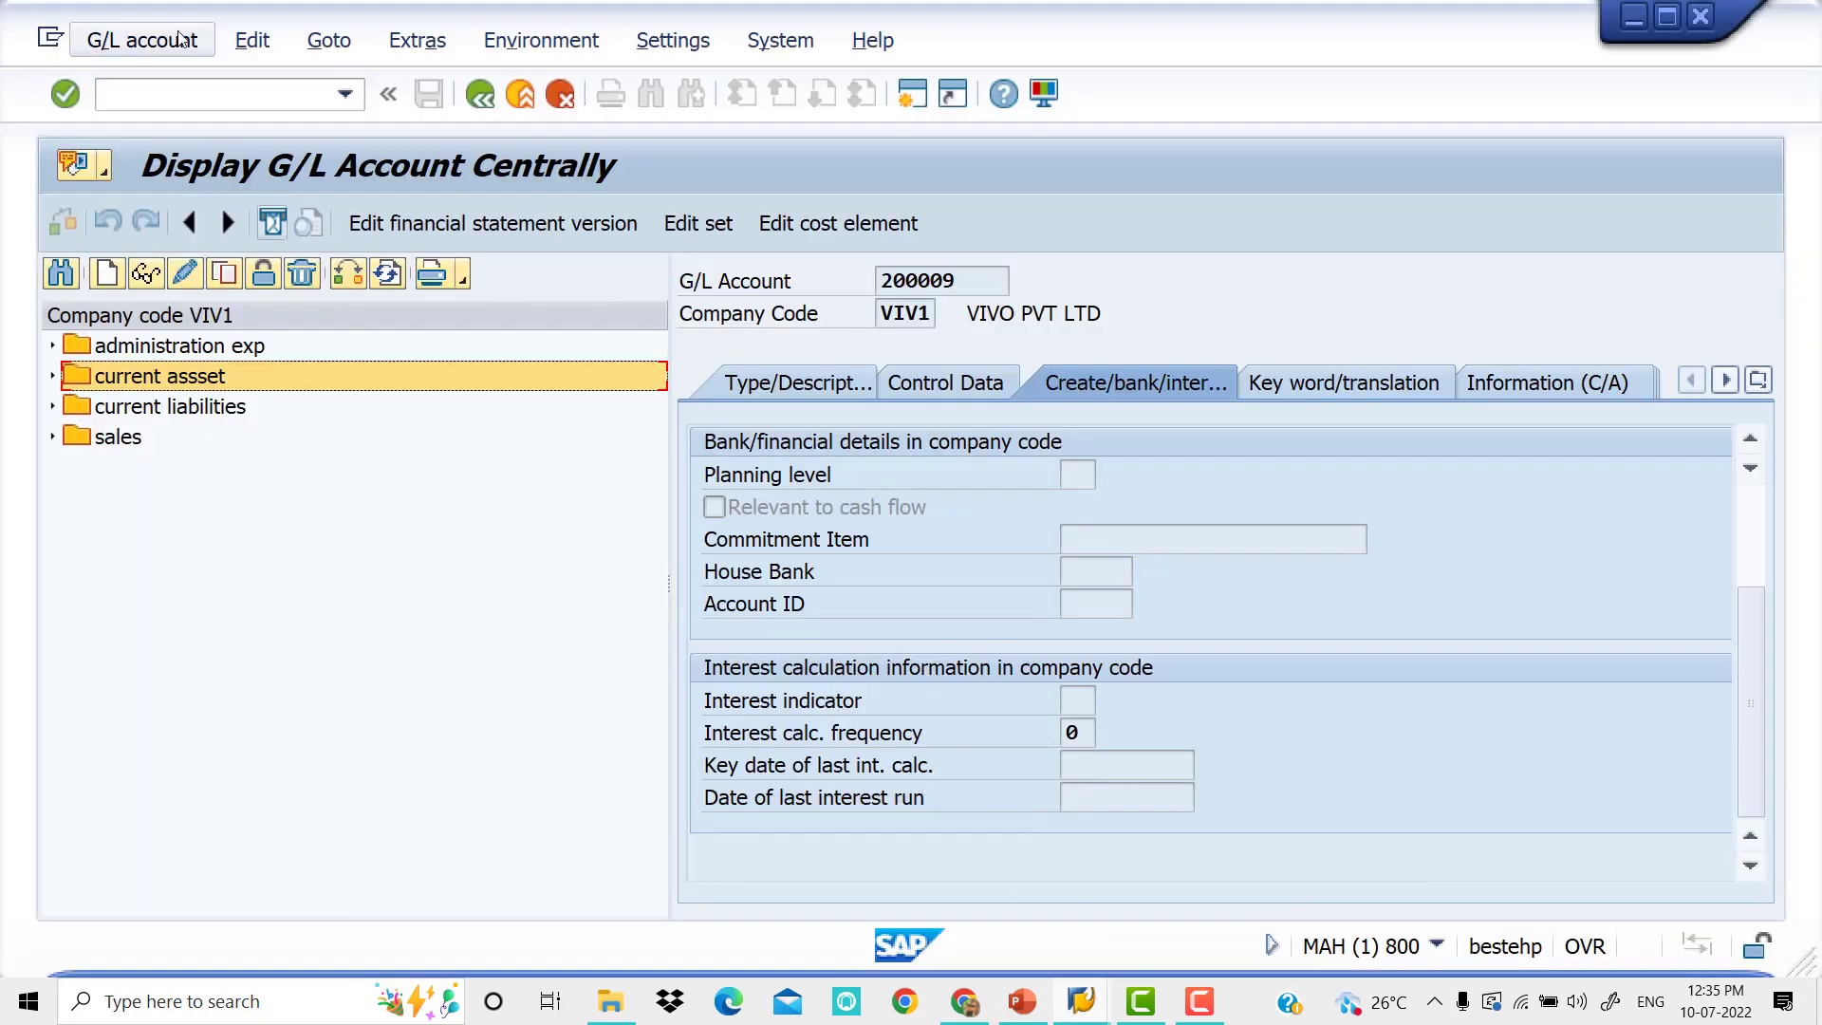
{"action": "left_click", "coordinate": [201, 85]}
{"action": "type", "text": "/"}
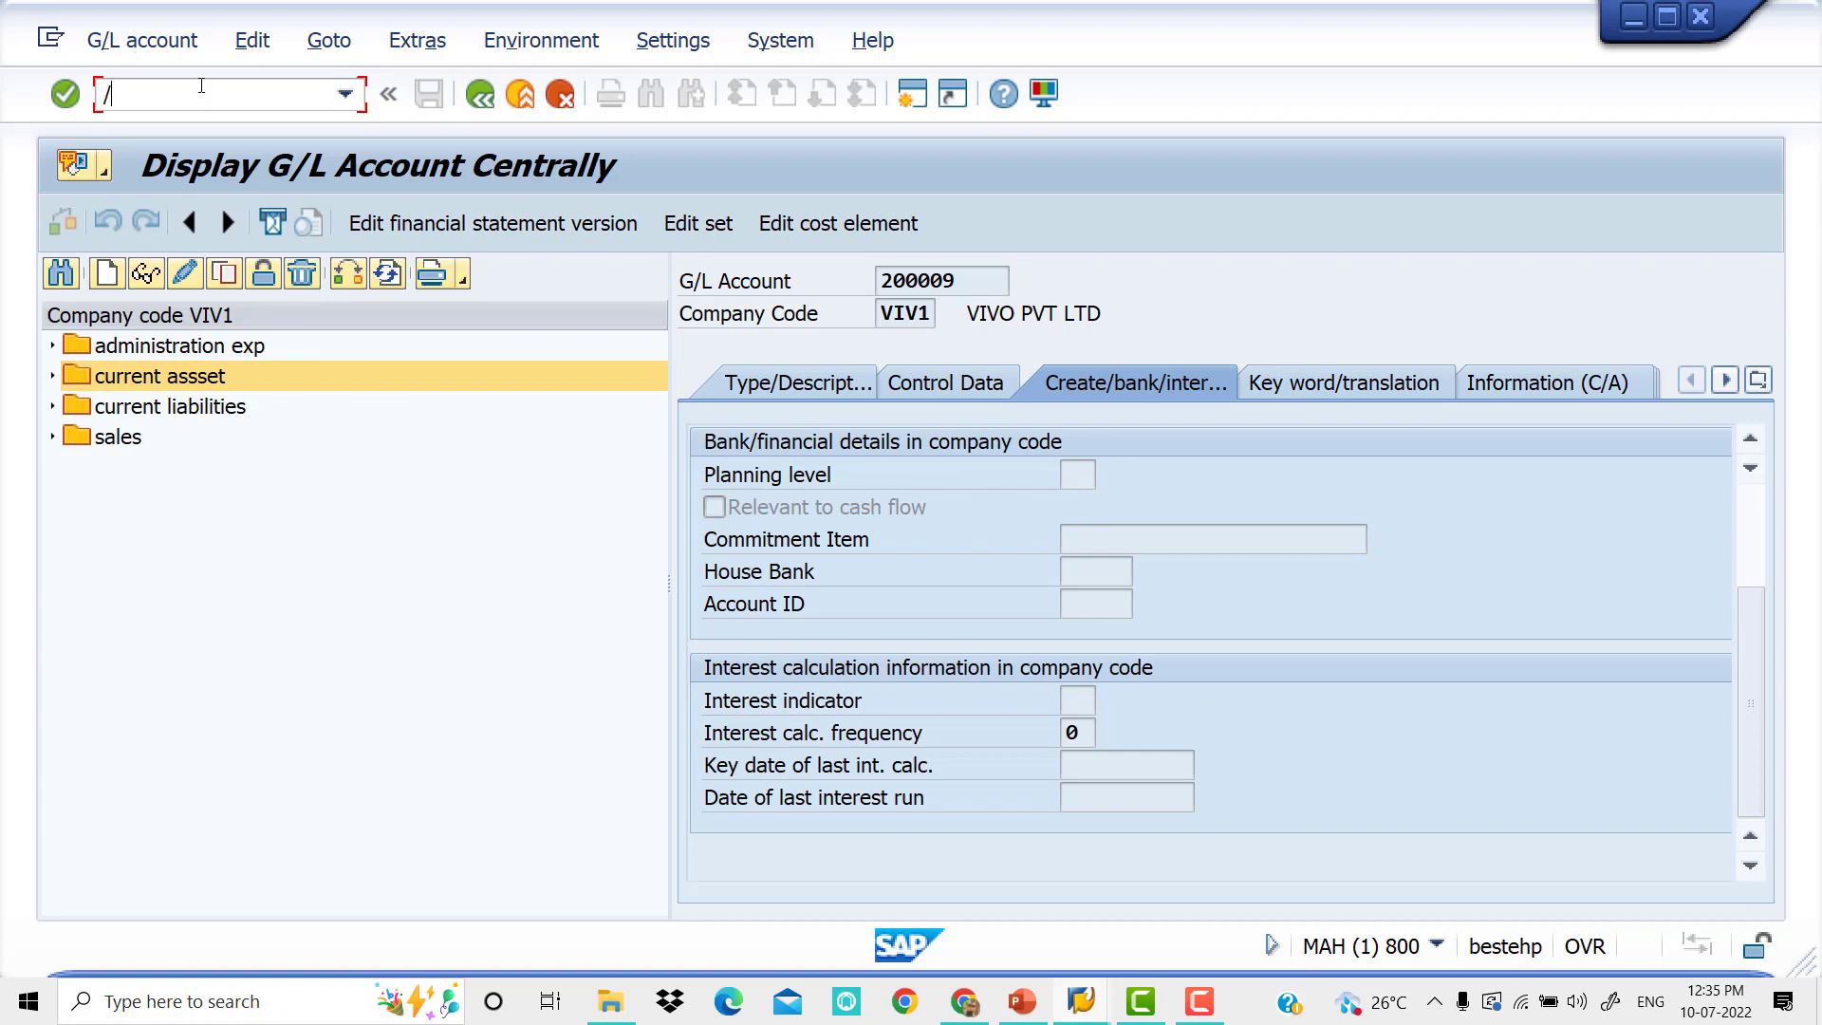
{"action": "type", "text": "NFB50"}
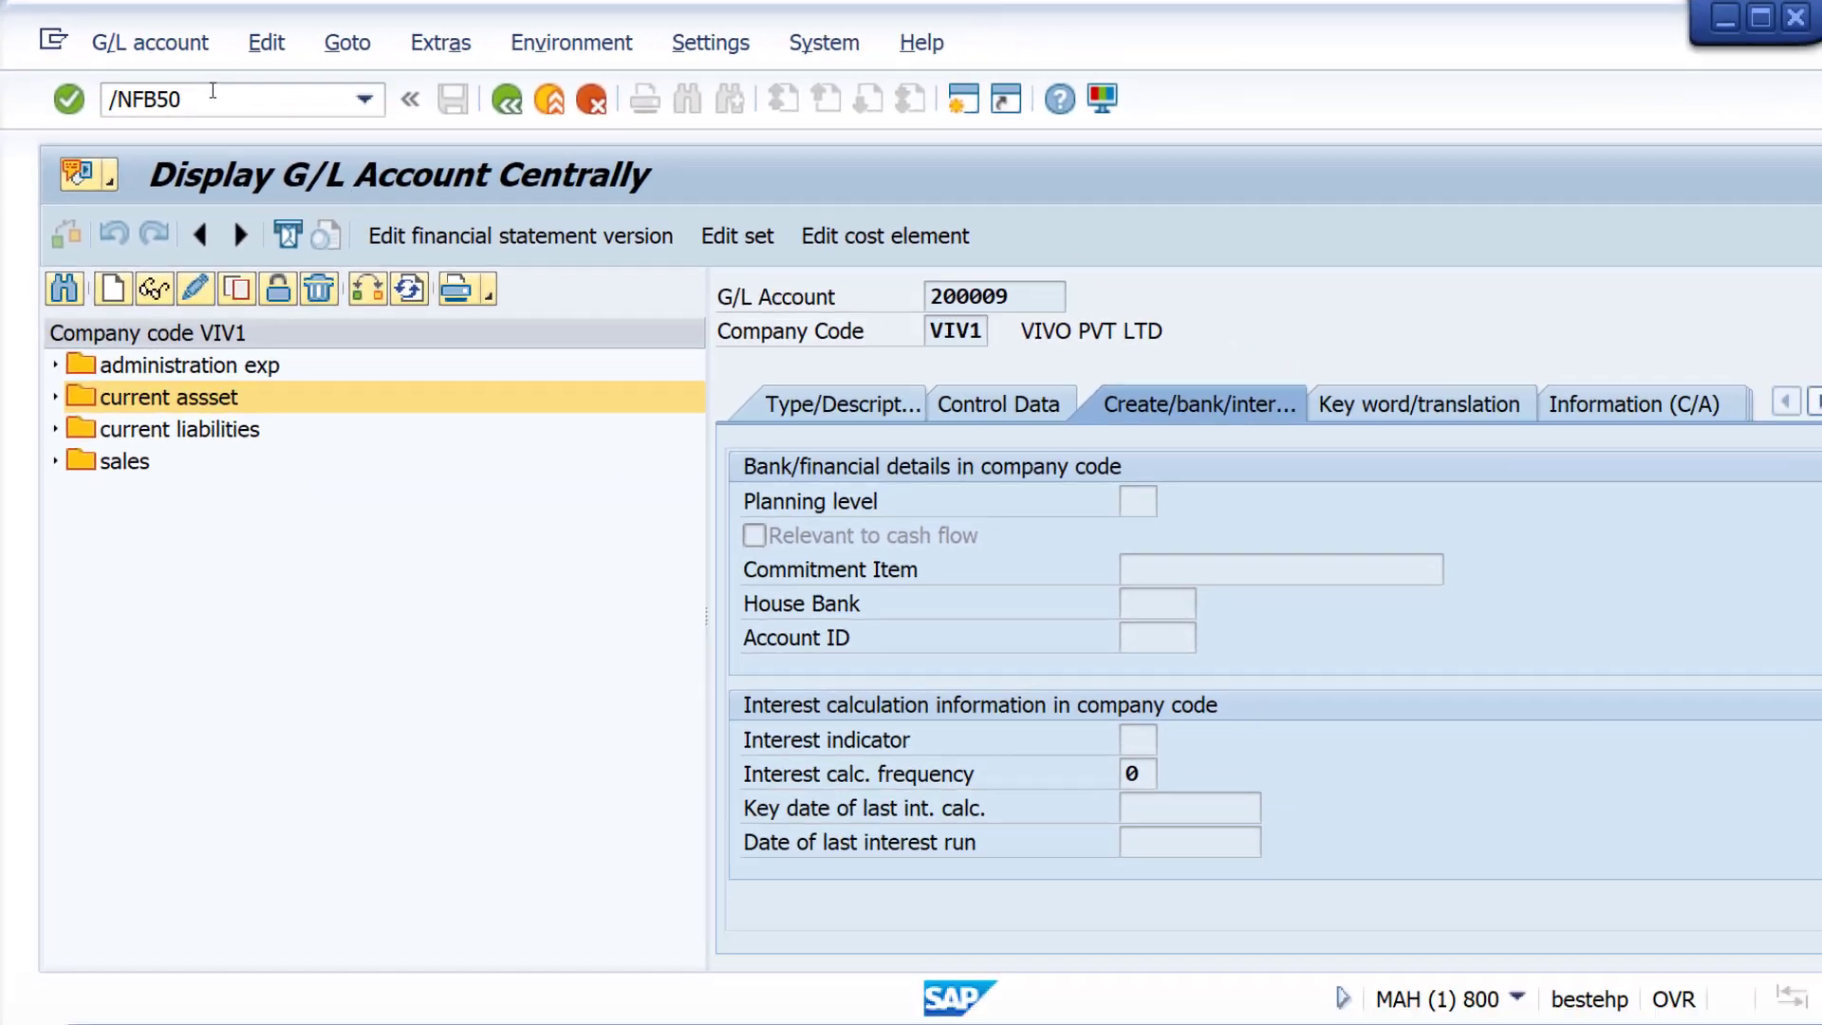
{"action": "key", "text": "Return"}
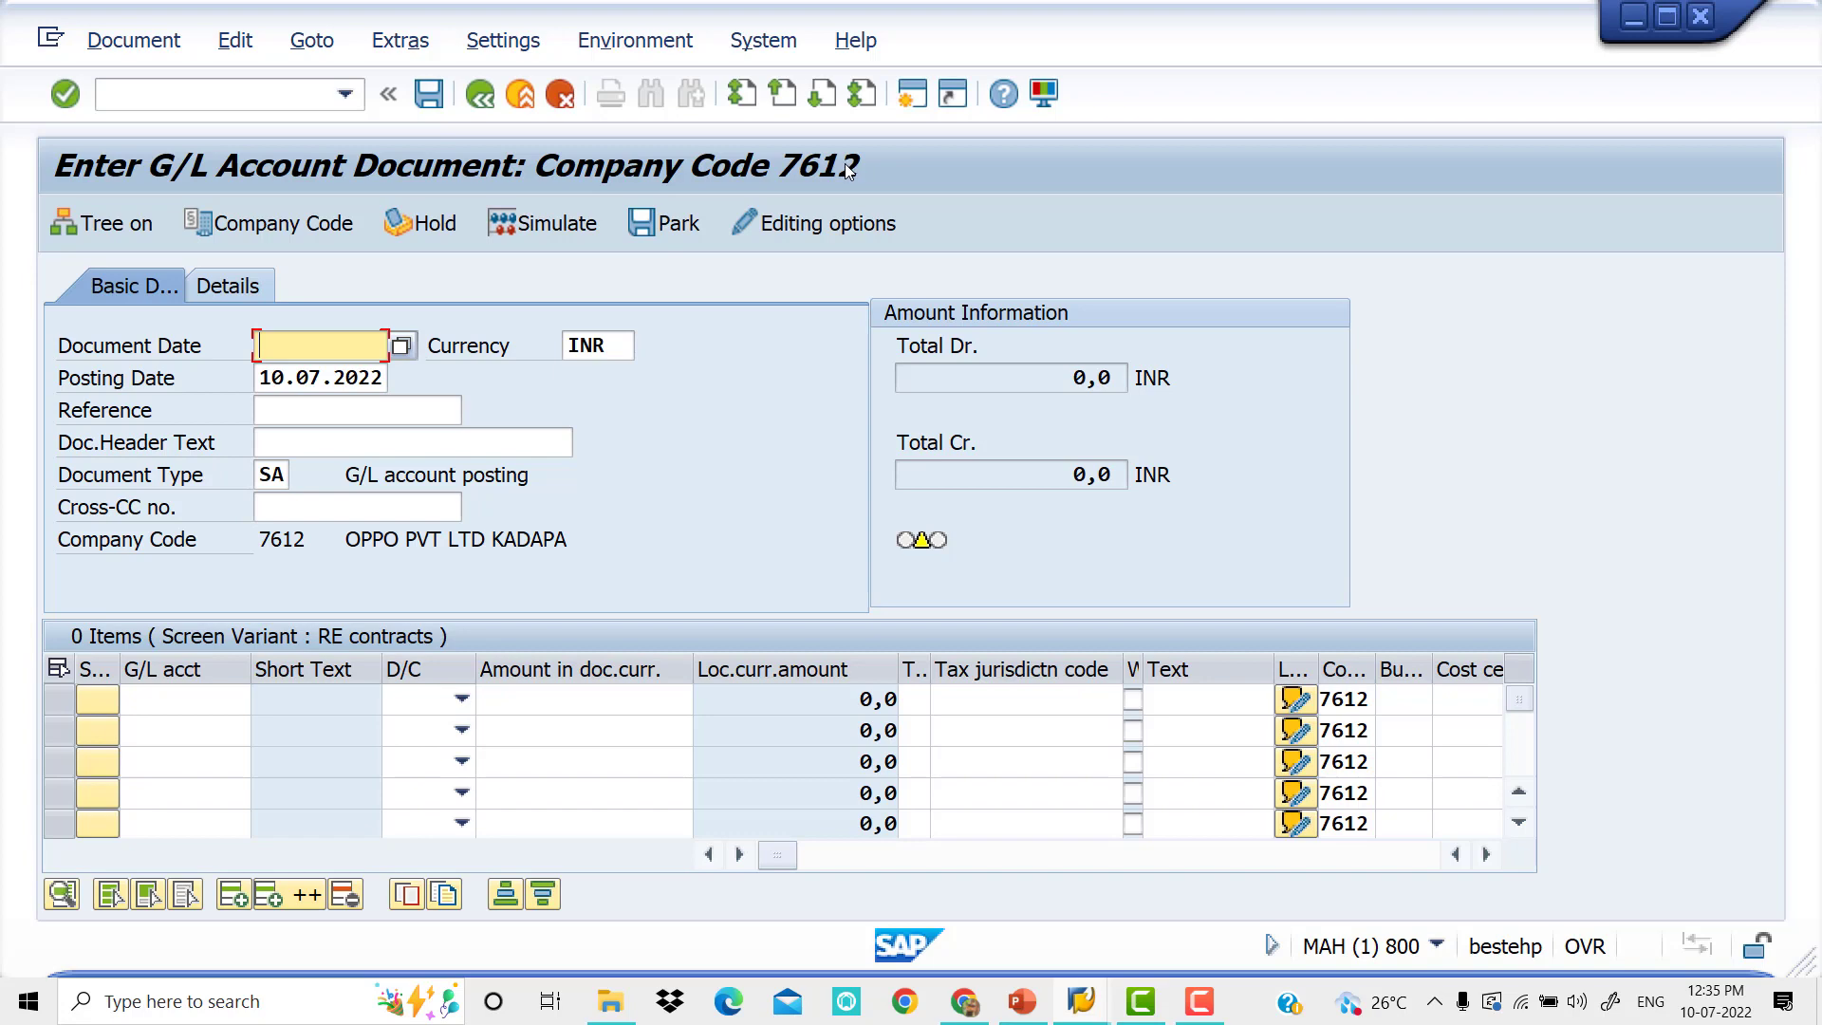
Change the company code of the G/L account document to VIV1.
{"action": "left_click", "coordinate": [313, 232]}
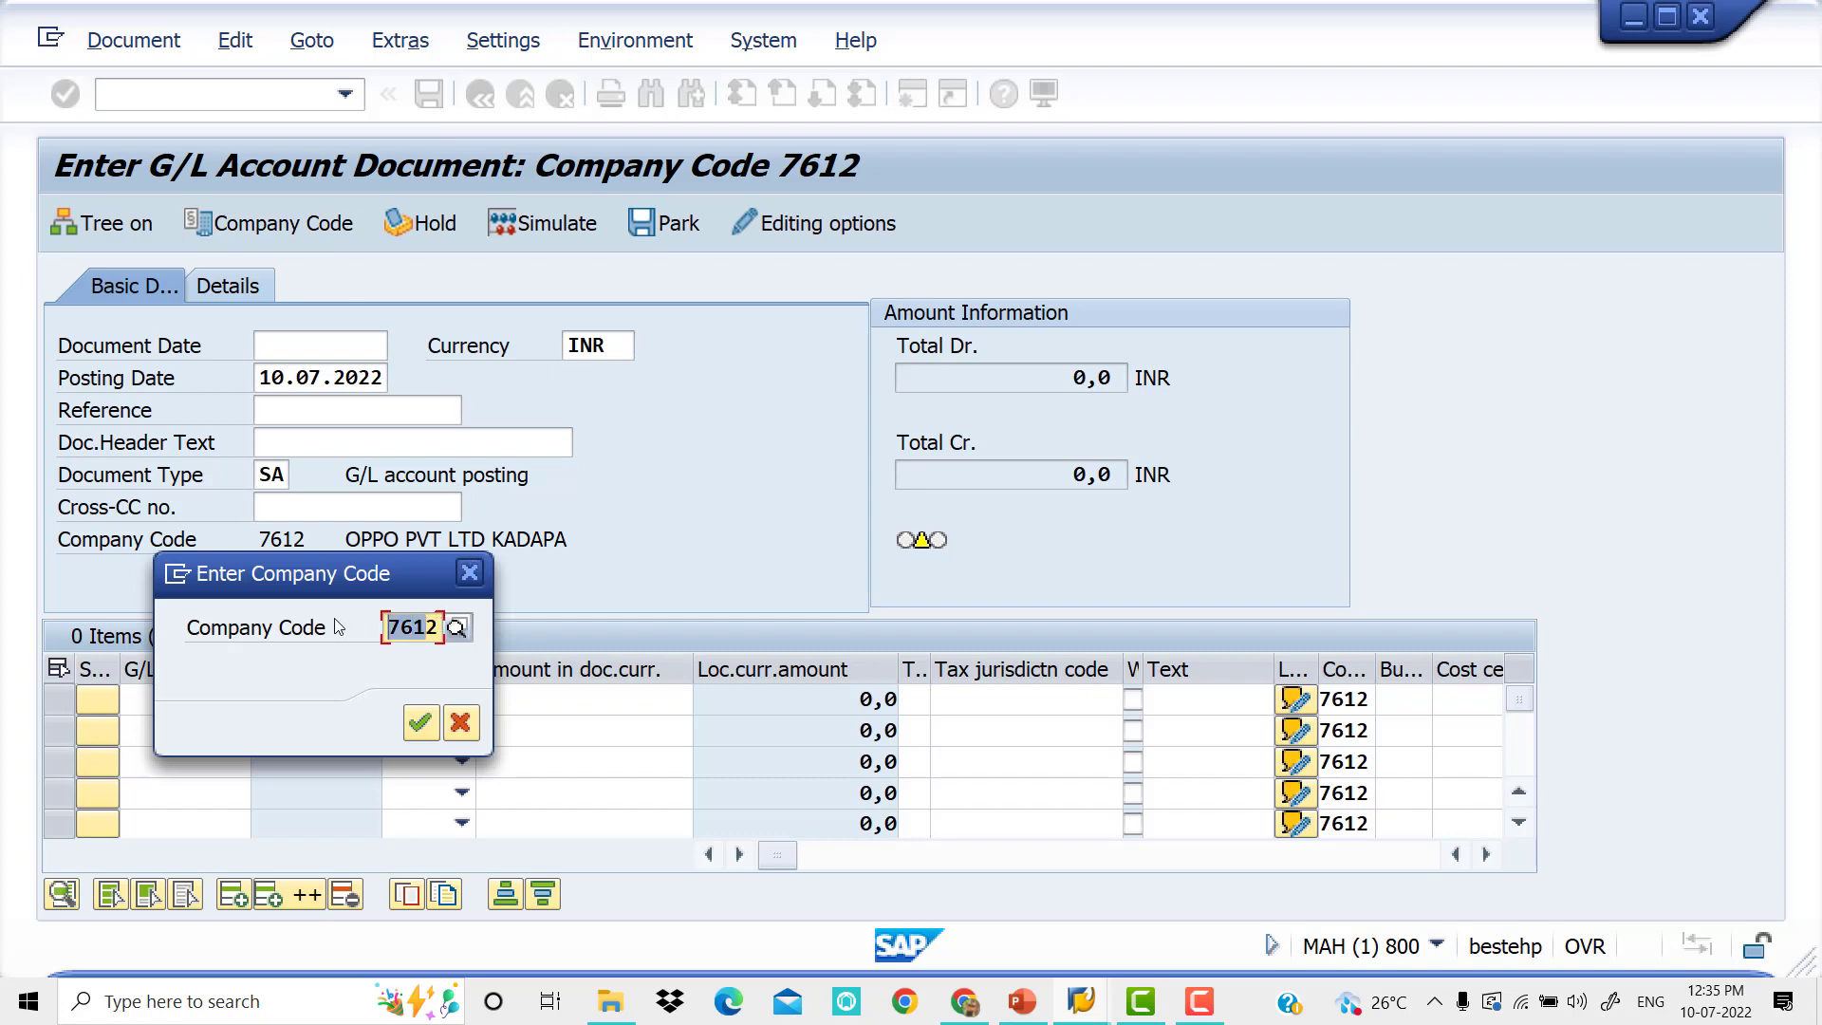
{"action": "key", "text": "Return"}
{"action": "key", "text": "BackSpace"}
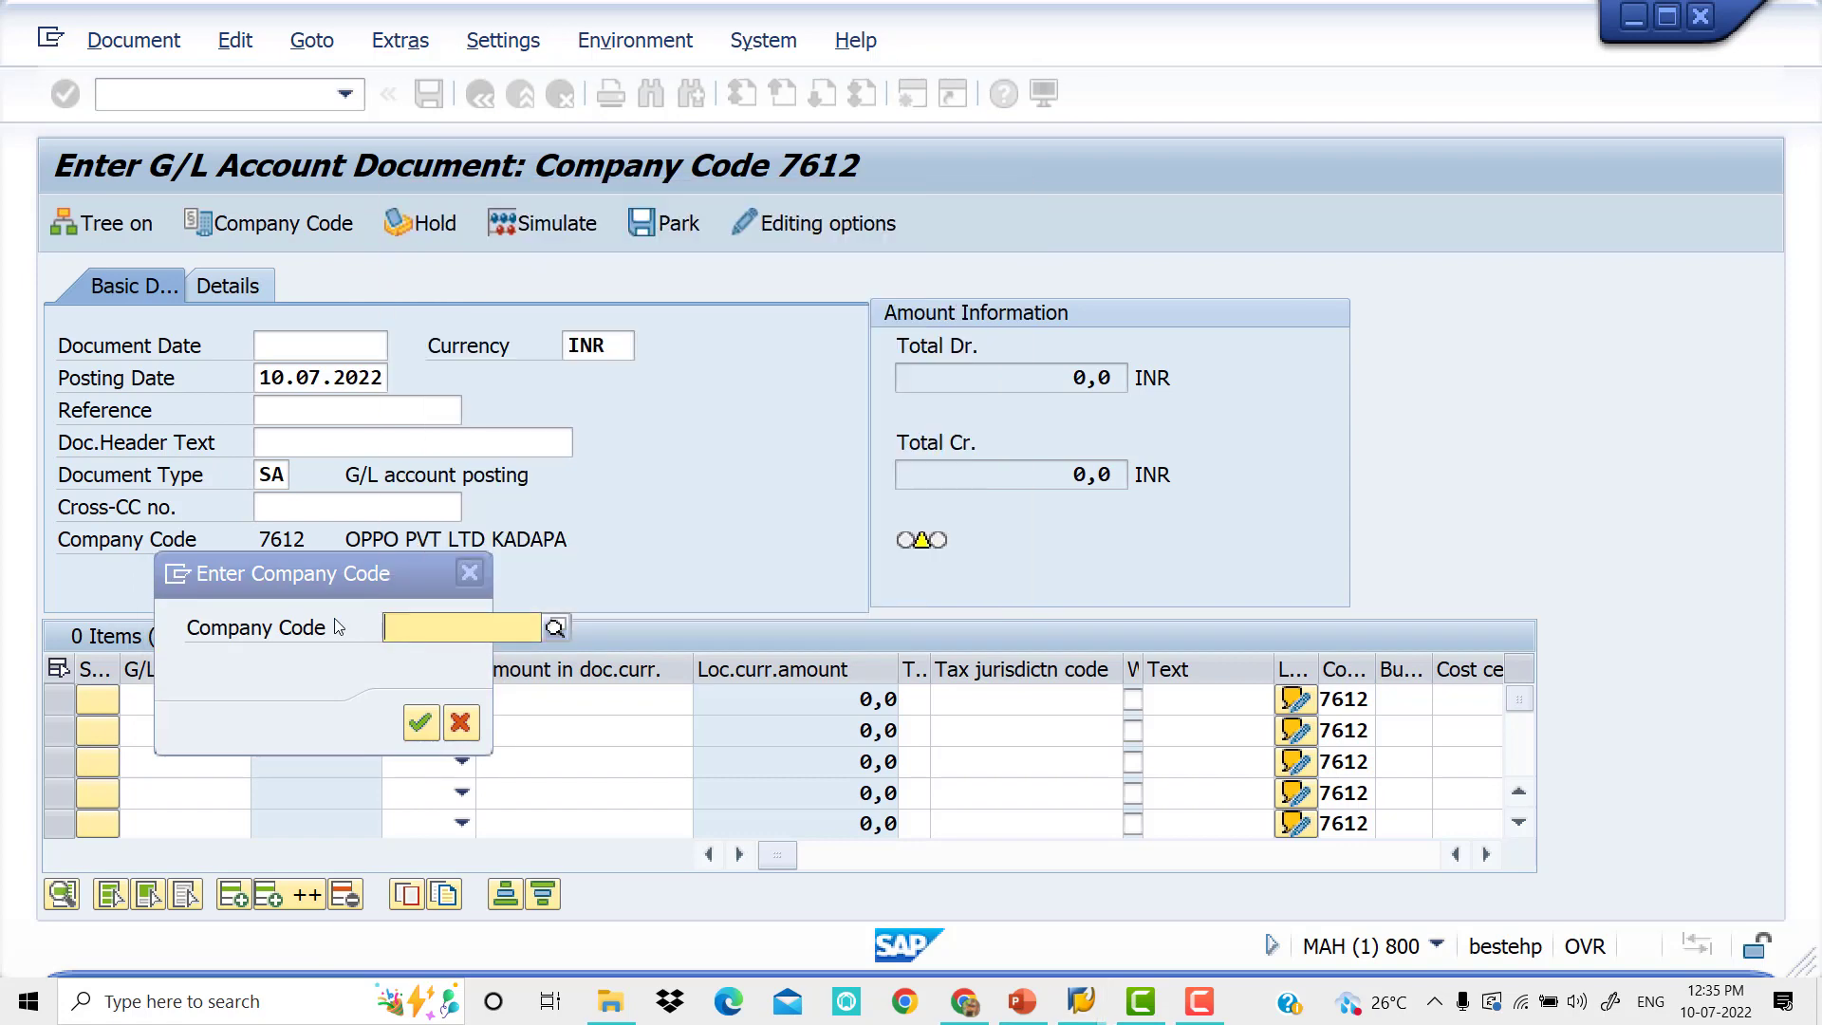
{"action": "type", "text": "VIV1"}
{"action": "key", "text": "Down"}
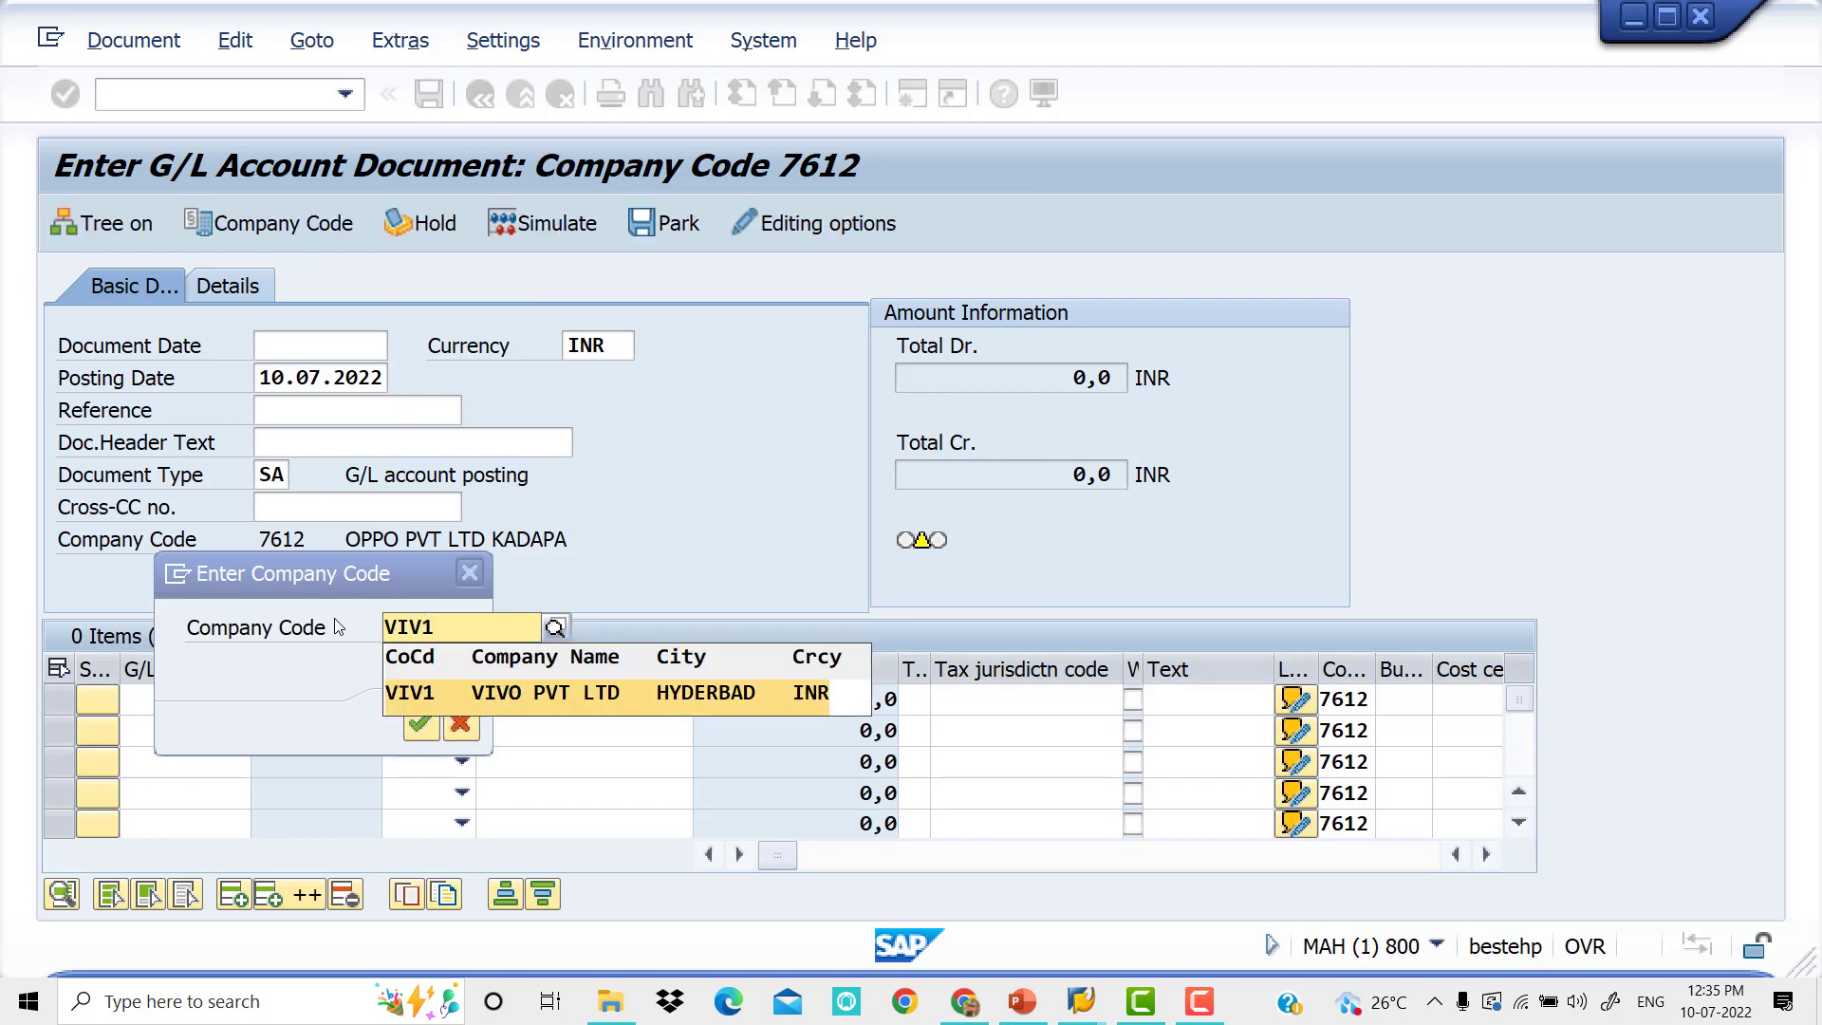
{"action": "key", "text": "Return"}
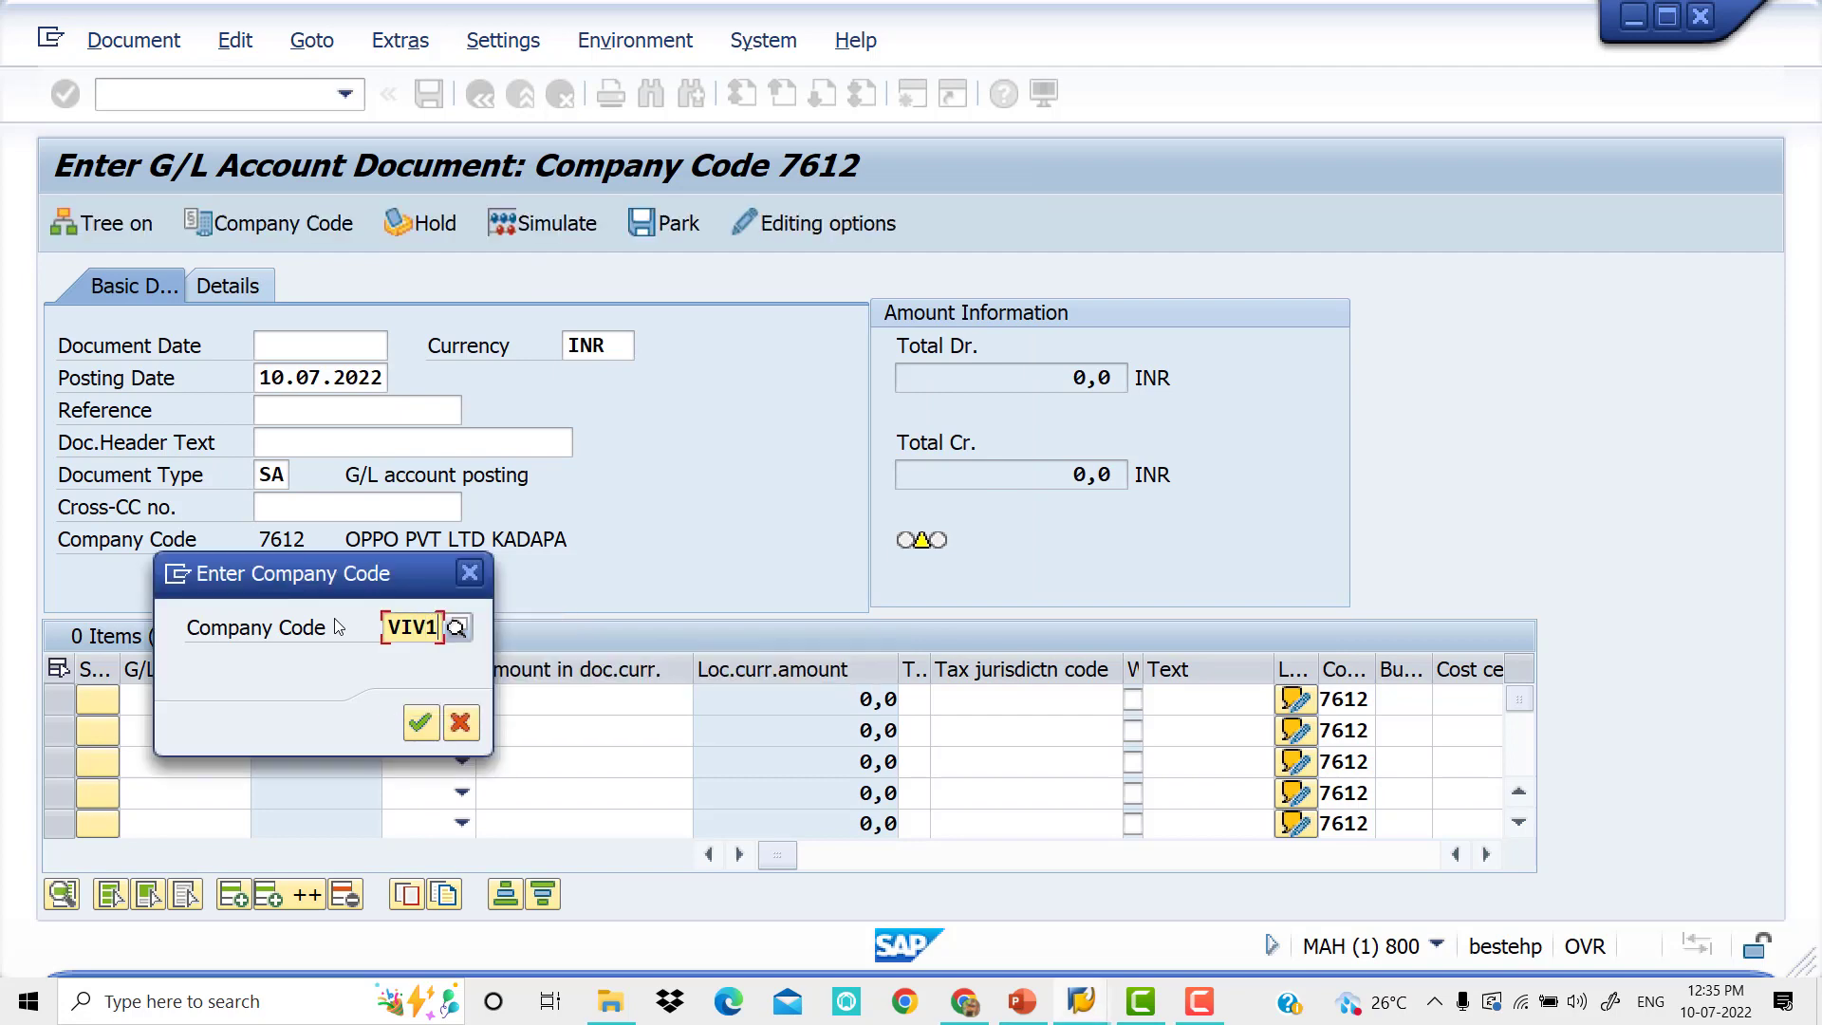
{"action": "key", "text": "Return"}
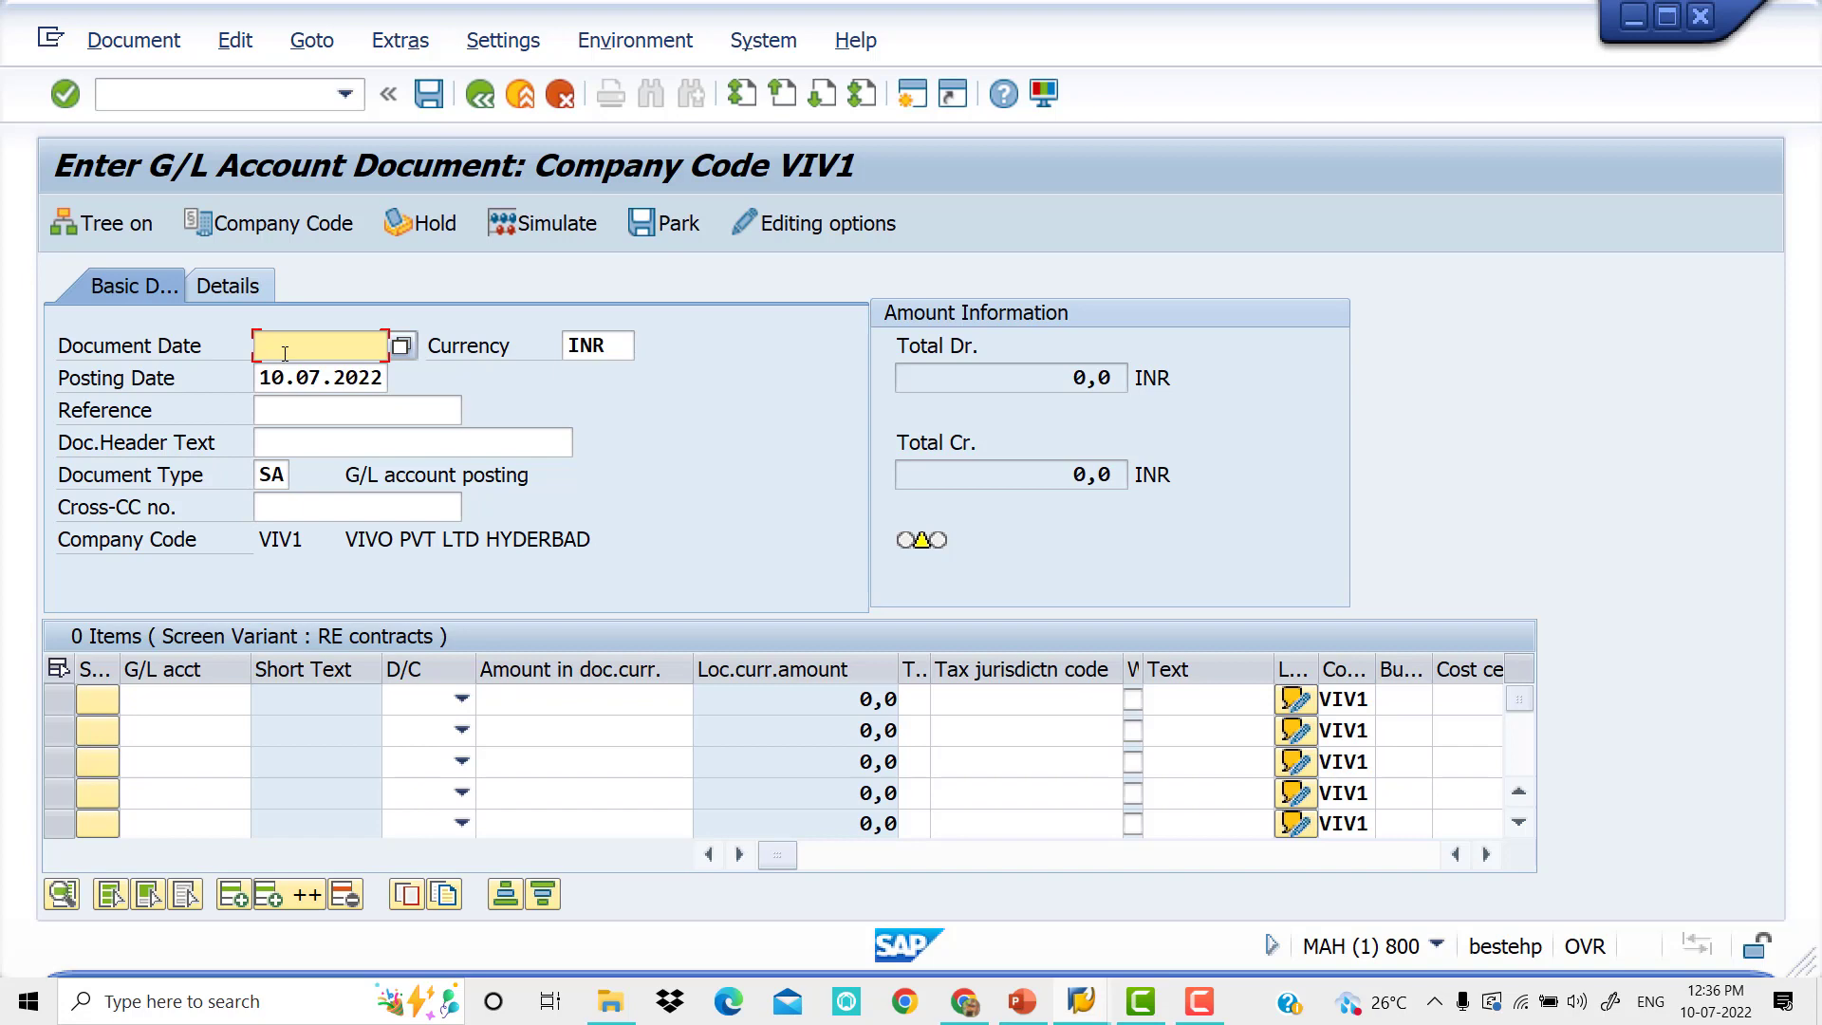
Fill in the document header with document date 10.07.2022 and reference GL-1, leaving the header text empty.
{"action": "type", "text": "10.07.2022"}
{"action": "left_click", "coordinate": [603, 344]}
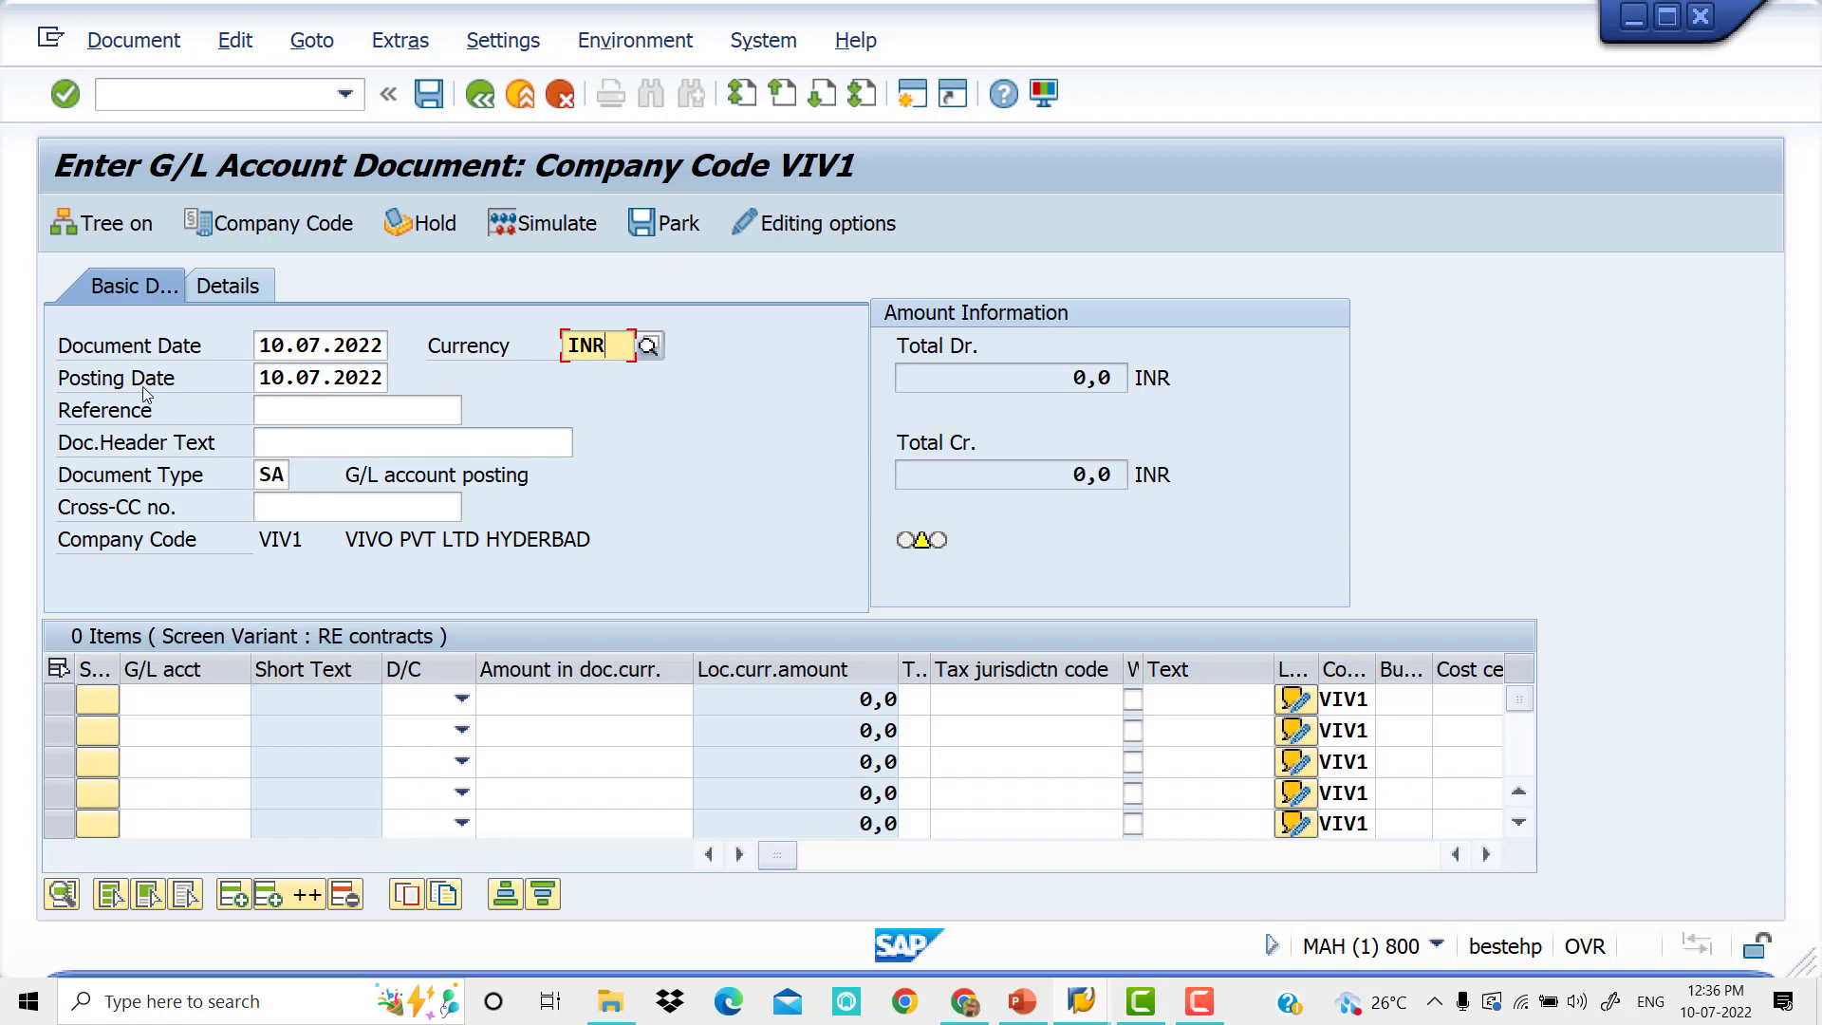
{"action": "left_click", "coordinate": [311, 377]}
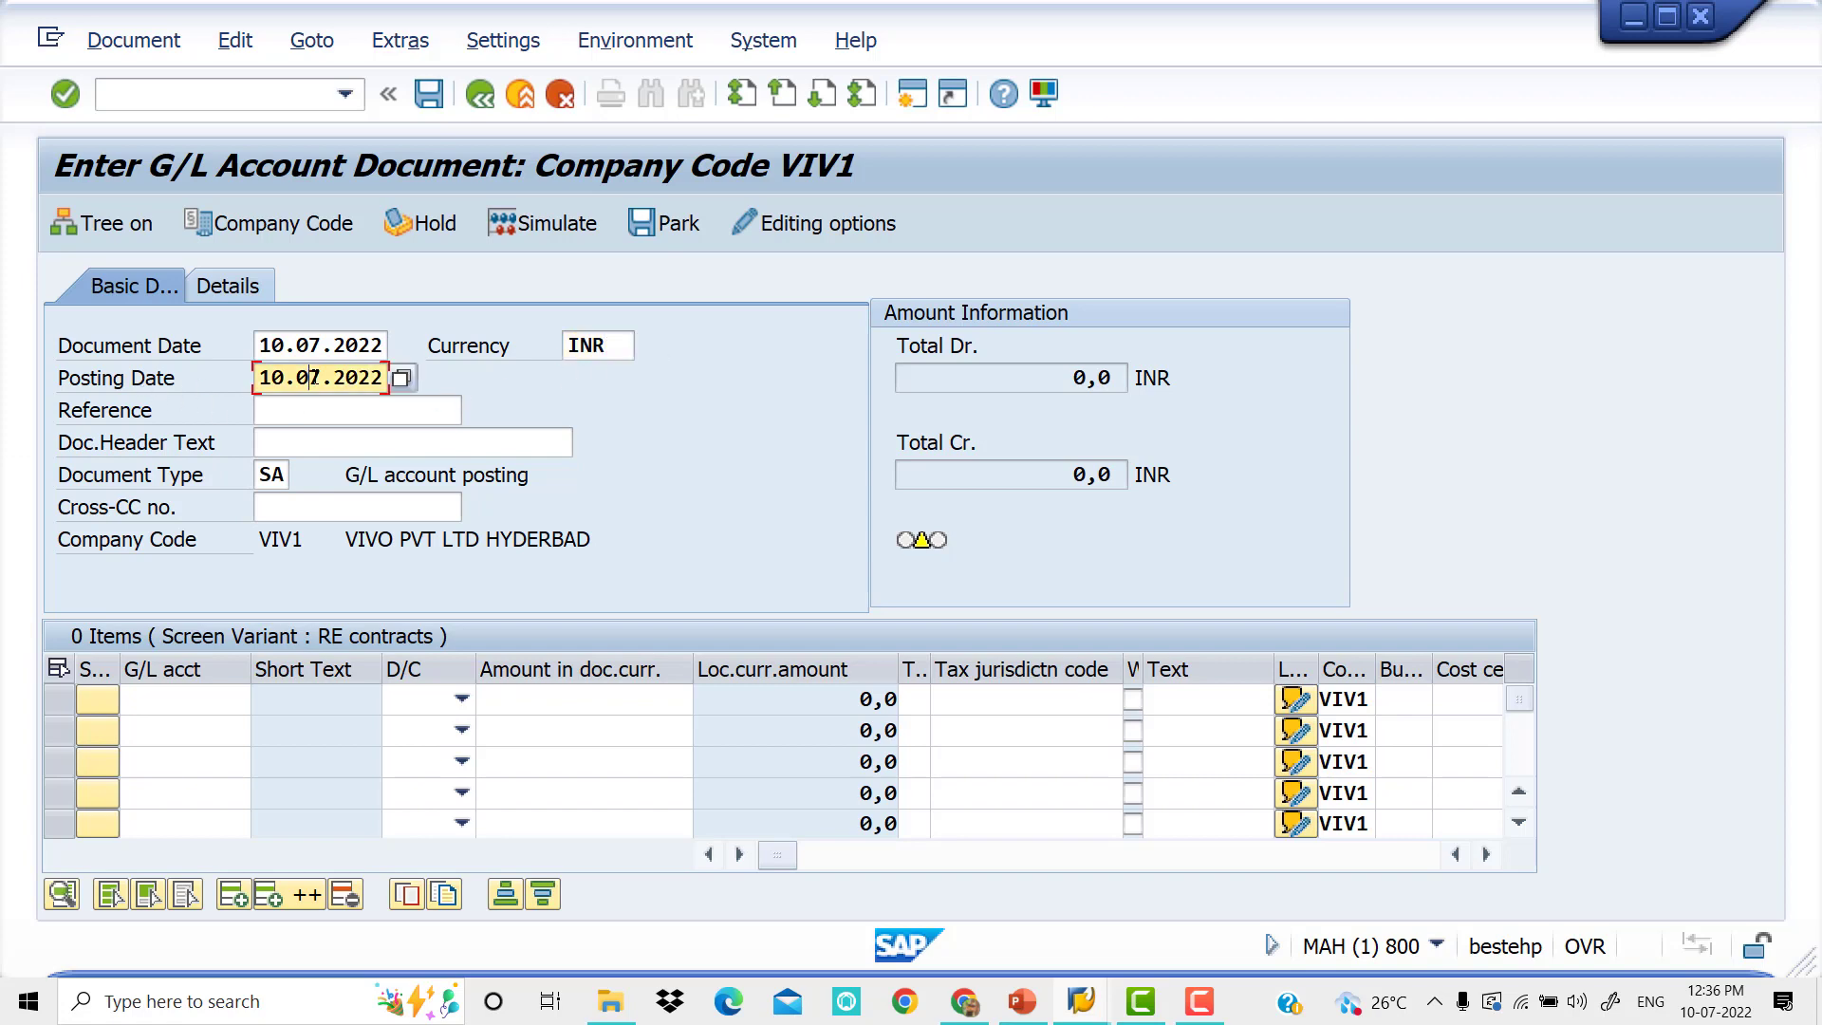
{"action": "left_click", "coordinate": [313, 416]}
{"action": "type", "text": "G"}
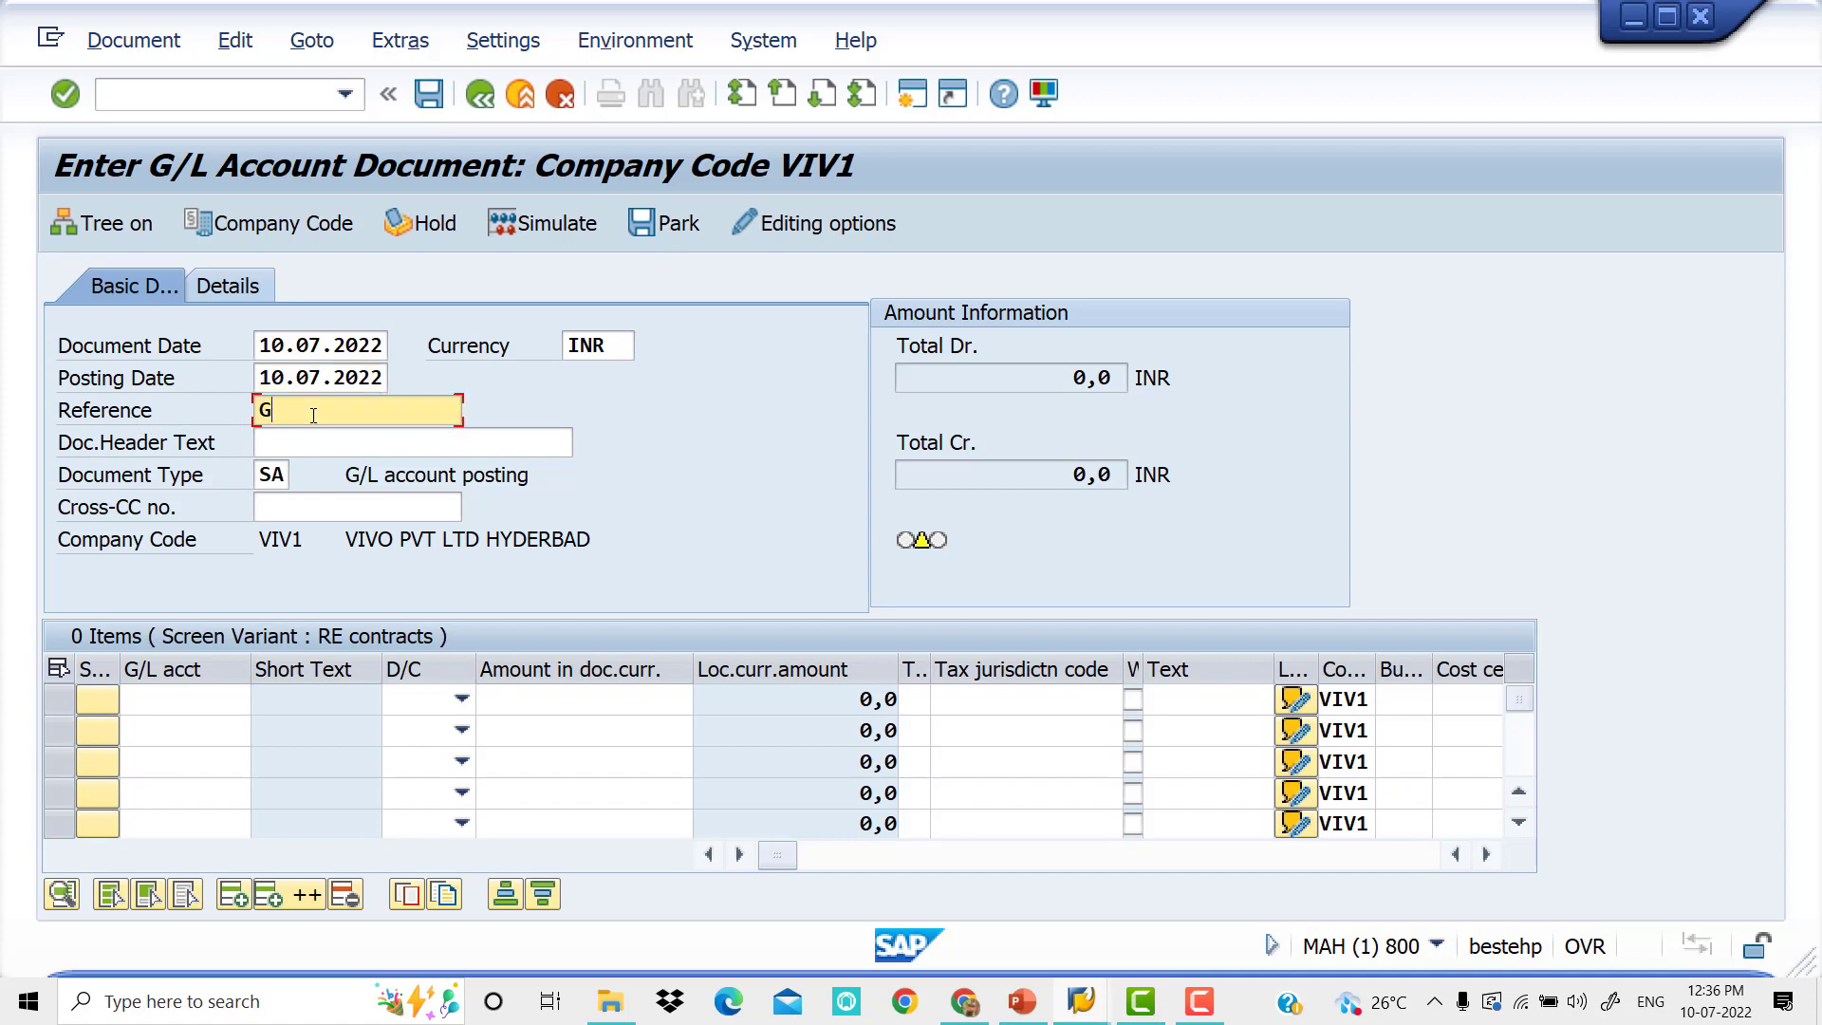
{"action": "type", "text": "L-1"}
{"action": "key", "text": "Tab"}
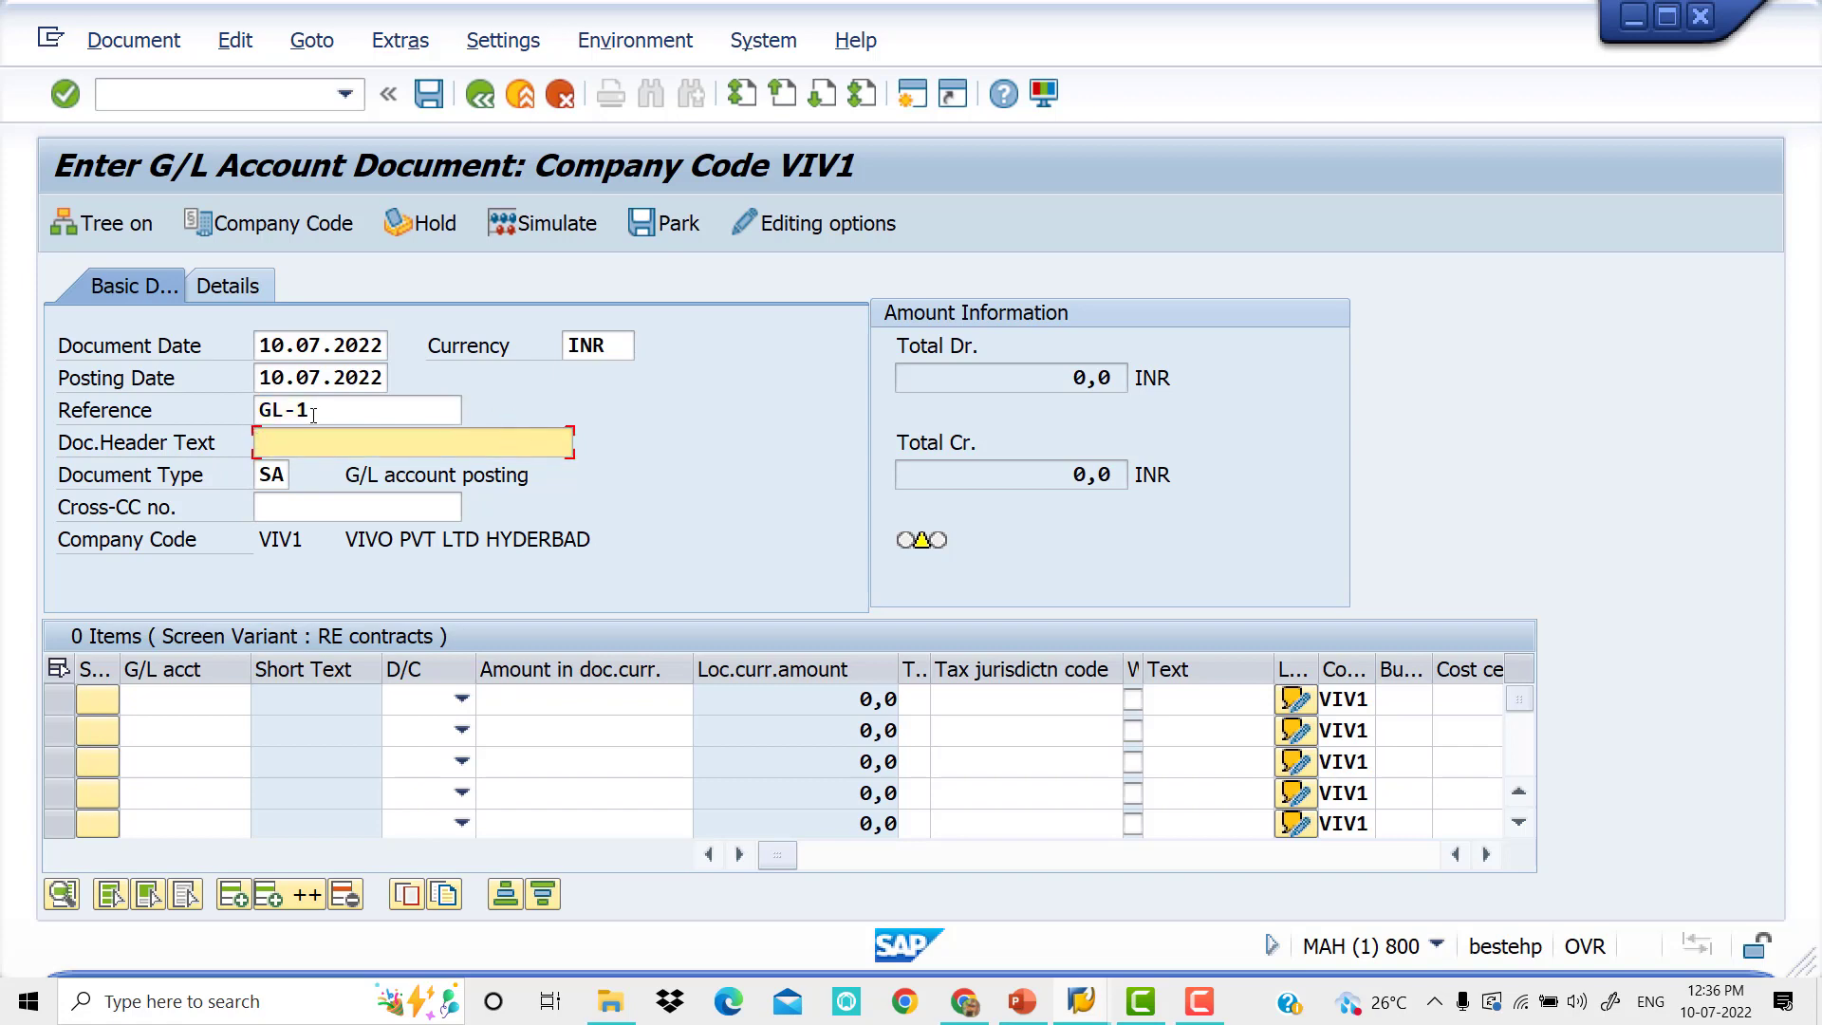
{"action": "key", "text": "Tab"}
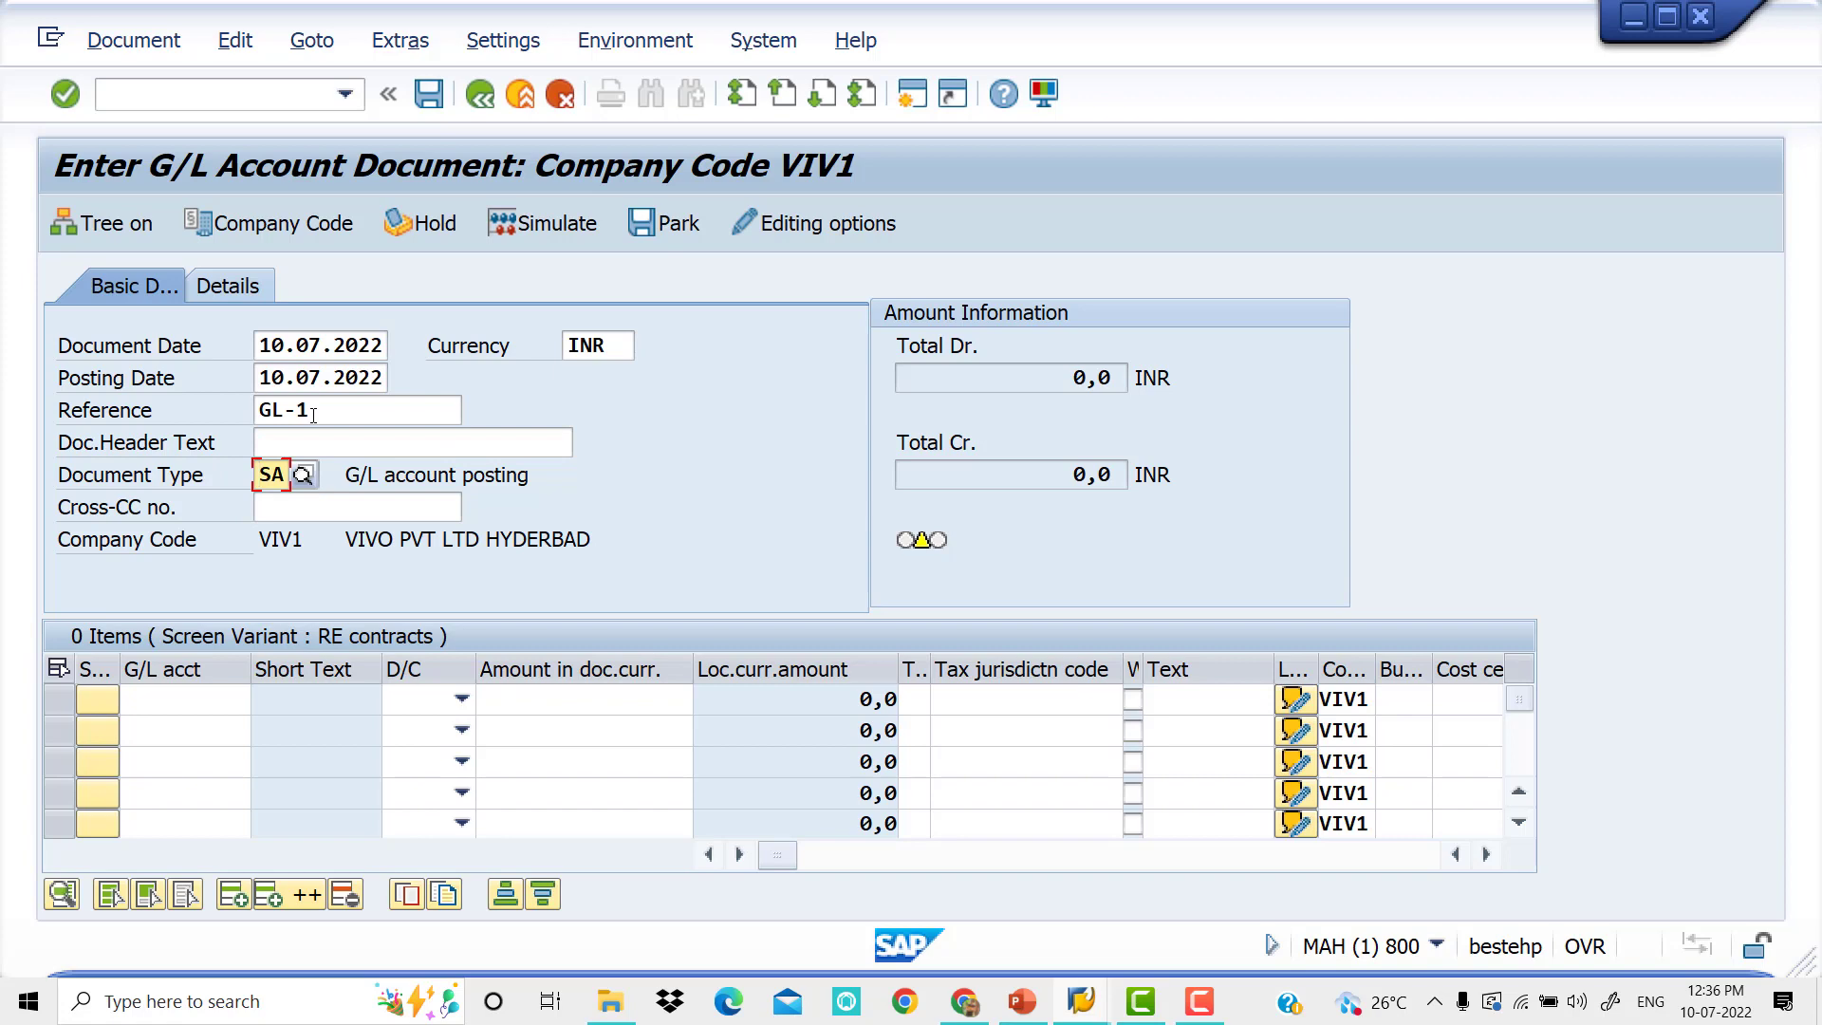
{"action": "key", "text": "Tab"}
{"action": "key", "text": "Tab"}
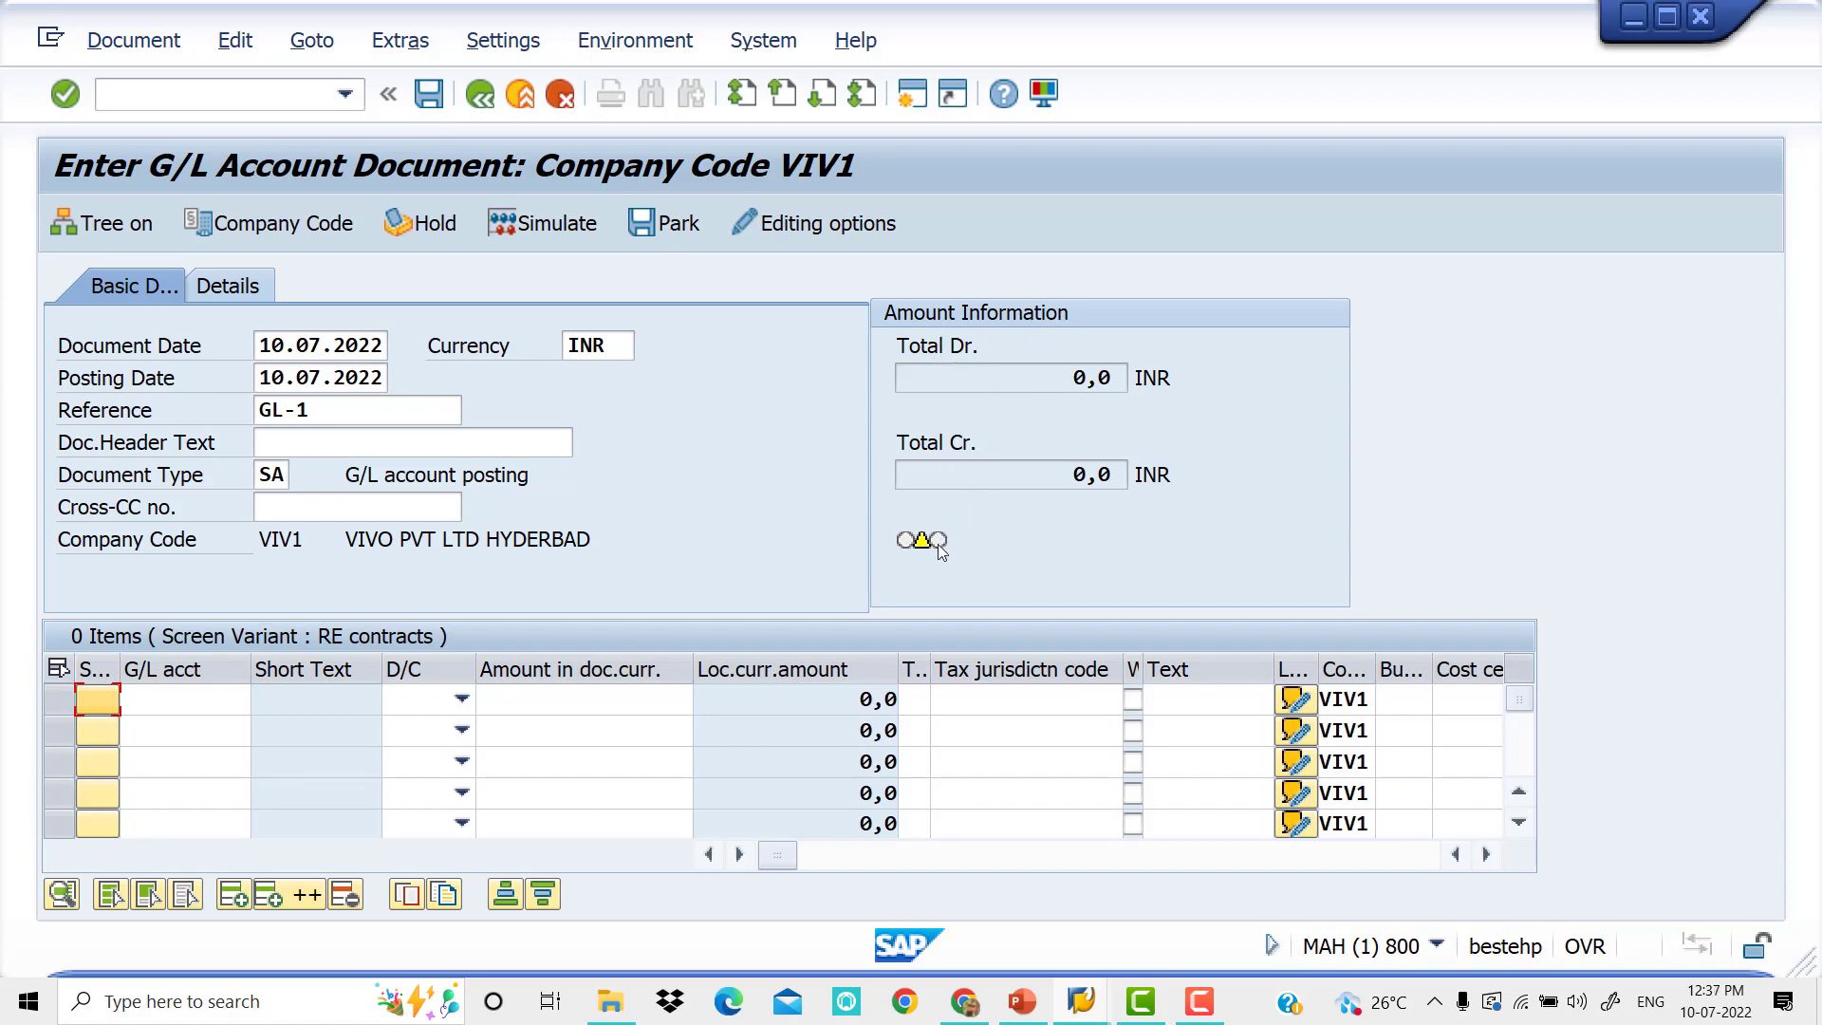
{"action": "mouse_move", "coordinate": [937, 545]}
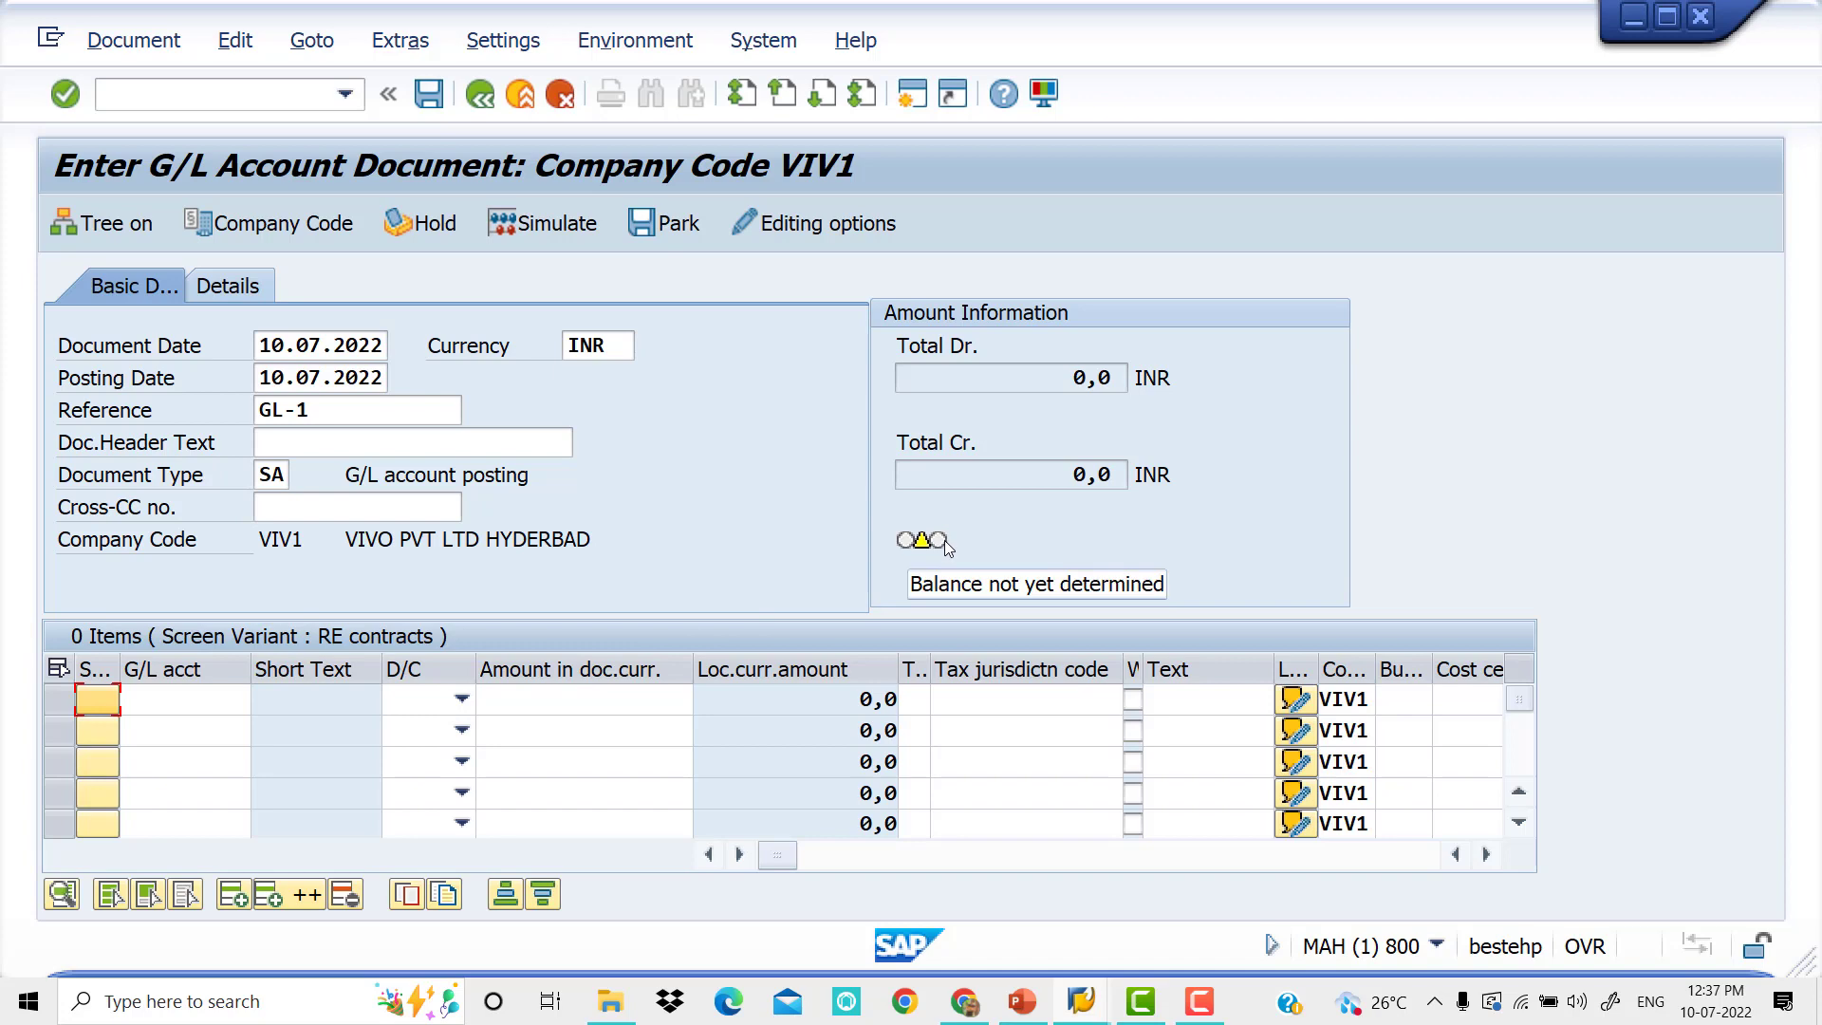
Look up the G/L account for the first line item and choose Rent A/C, 400002.
{"action": "left_click", "coordinate": [183, 706]}
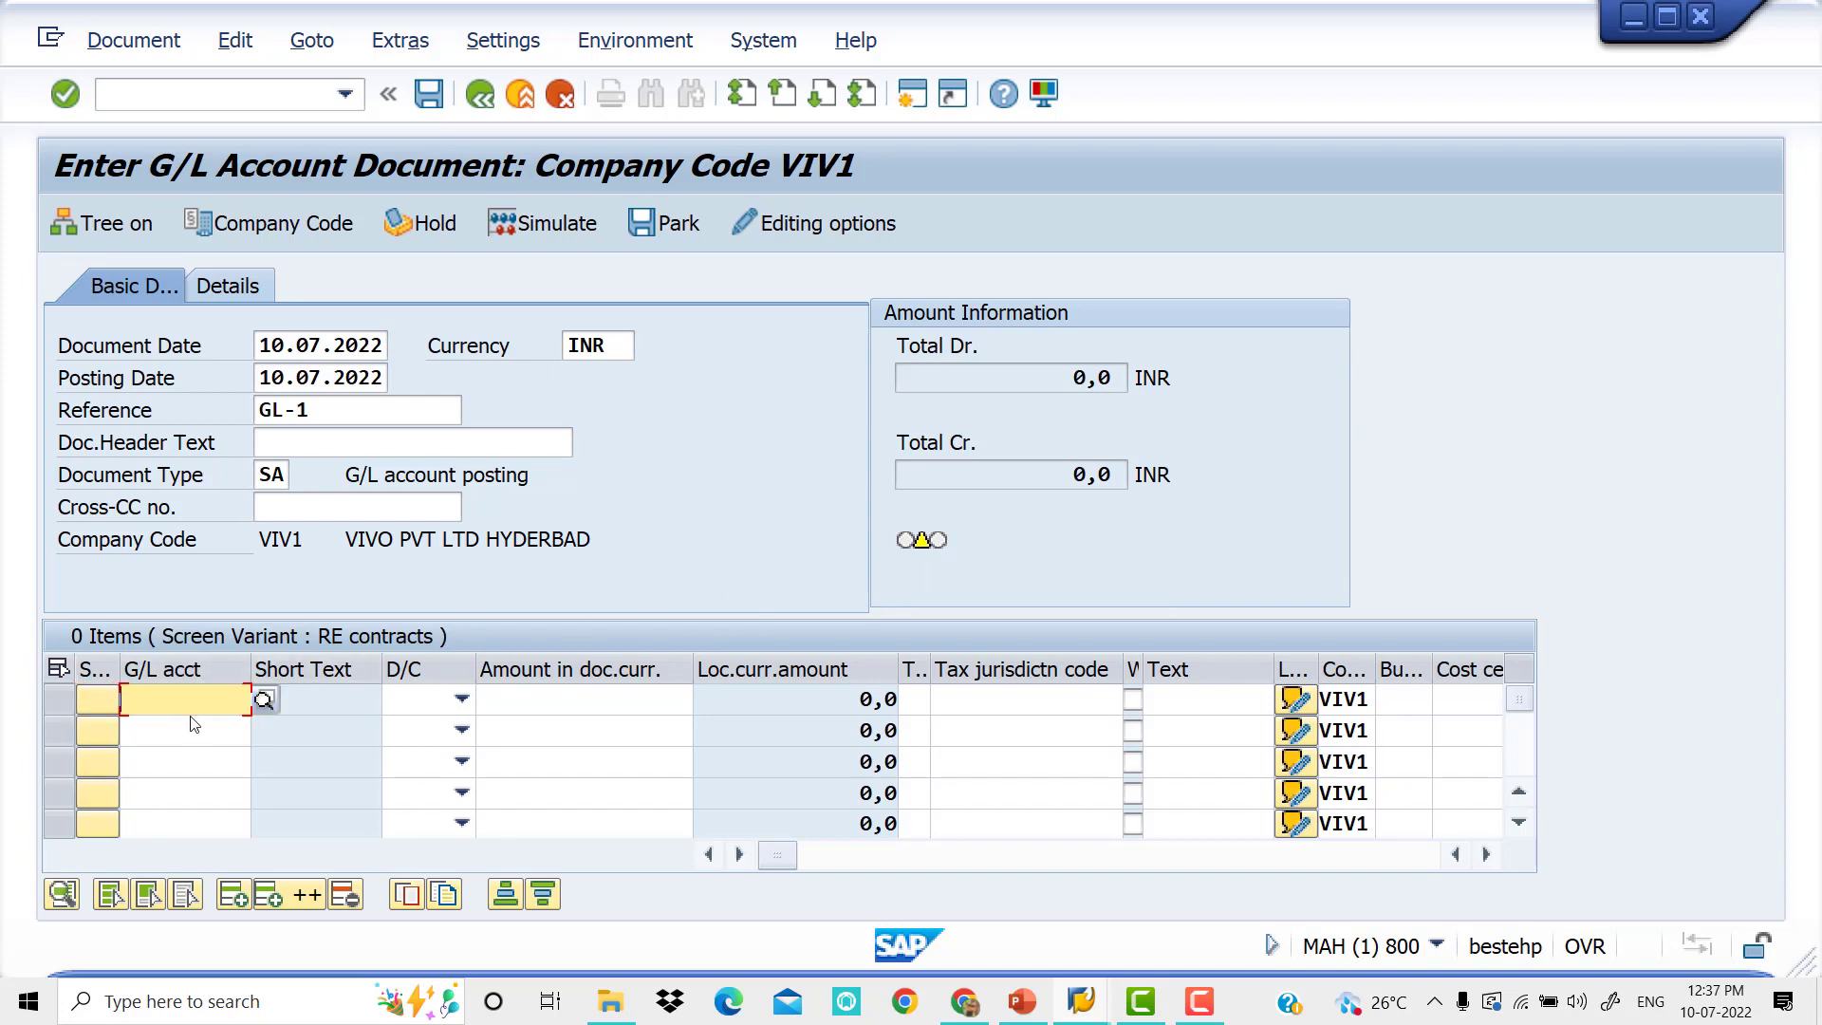
{"action": "left_click", "coordinate": [264, 701]}
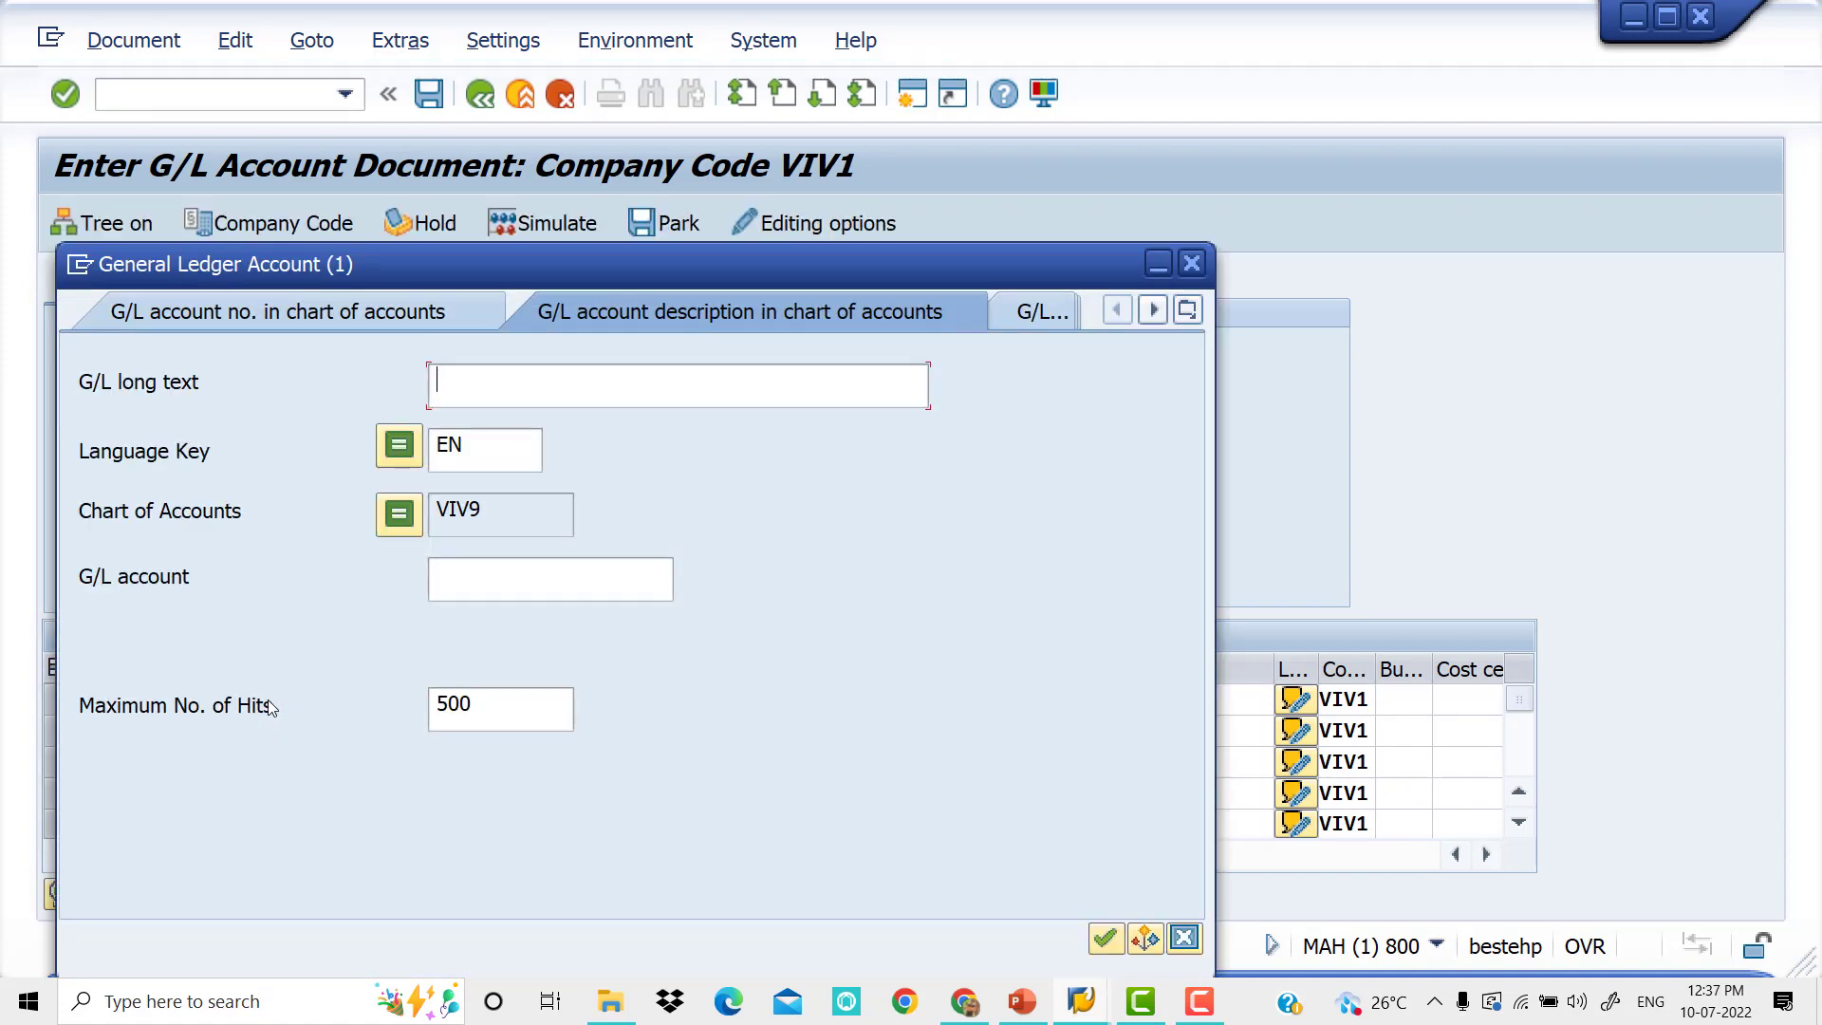
{"action": "key", "text": "Return"}
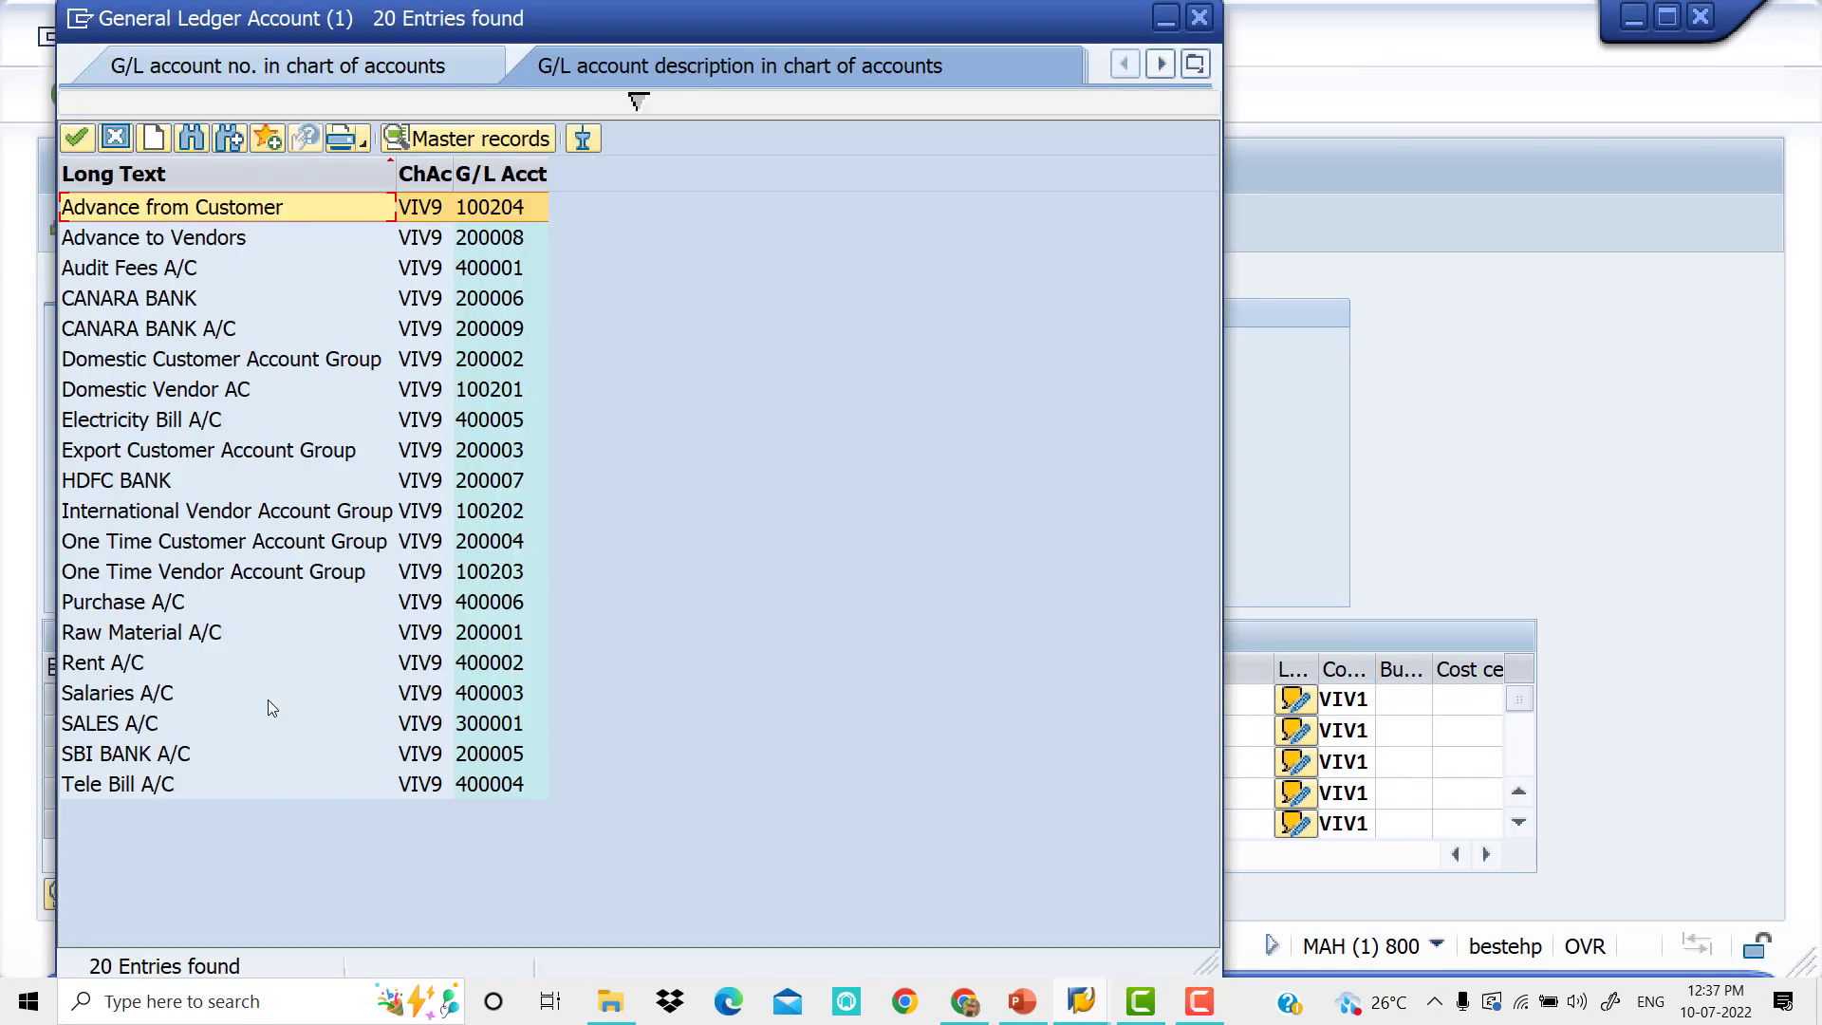
{"action": "key", "text": "Down"}
{"action": "key", "text": "Down"}
{"action": "key", "text": "Down"}
{"action": "key", "text": "Down"}
{"action": "key", "text": "Down"}
{"action": "key", "text": "Down"}
{"action": "key", "text": "Down"}
{"action": "key", "text": "Down"}
{"action": "key", "text": "Down"}
{"action": "key", "text": "Down"}
{"action": "key", "text": "Down"}
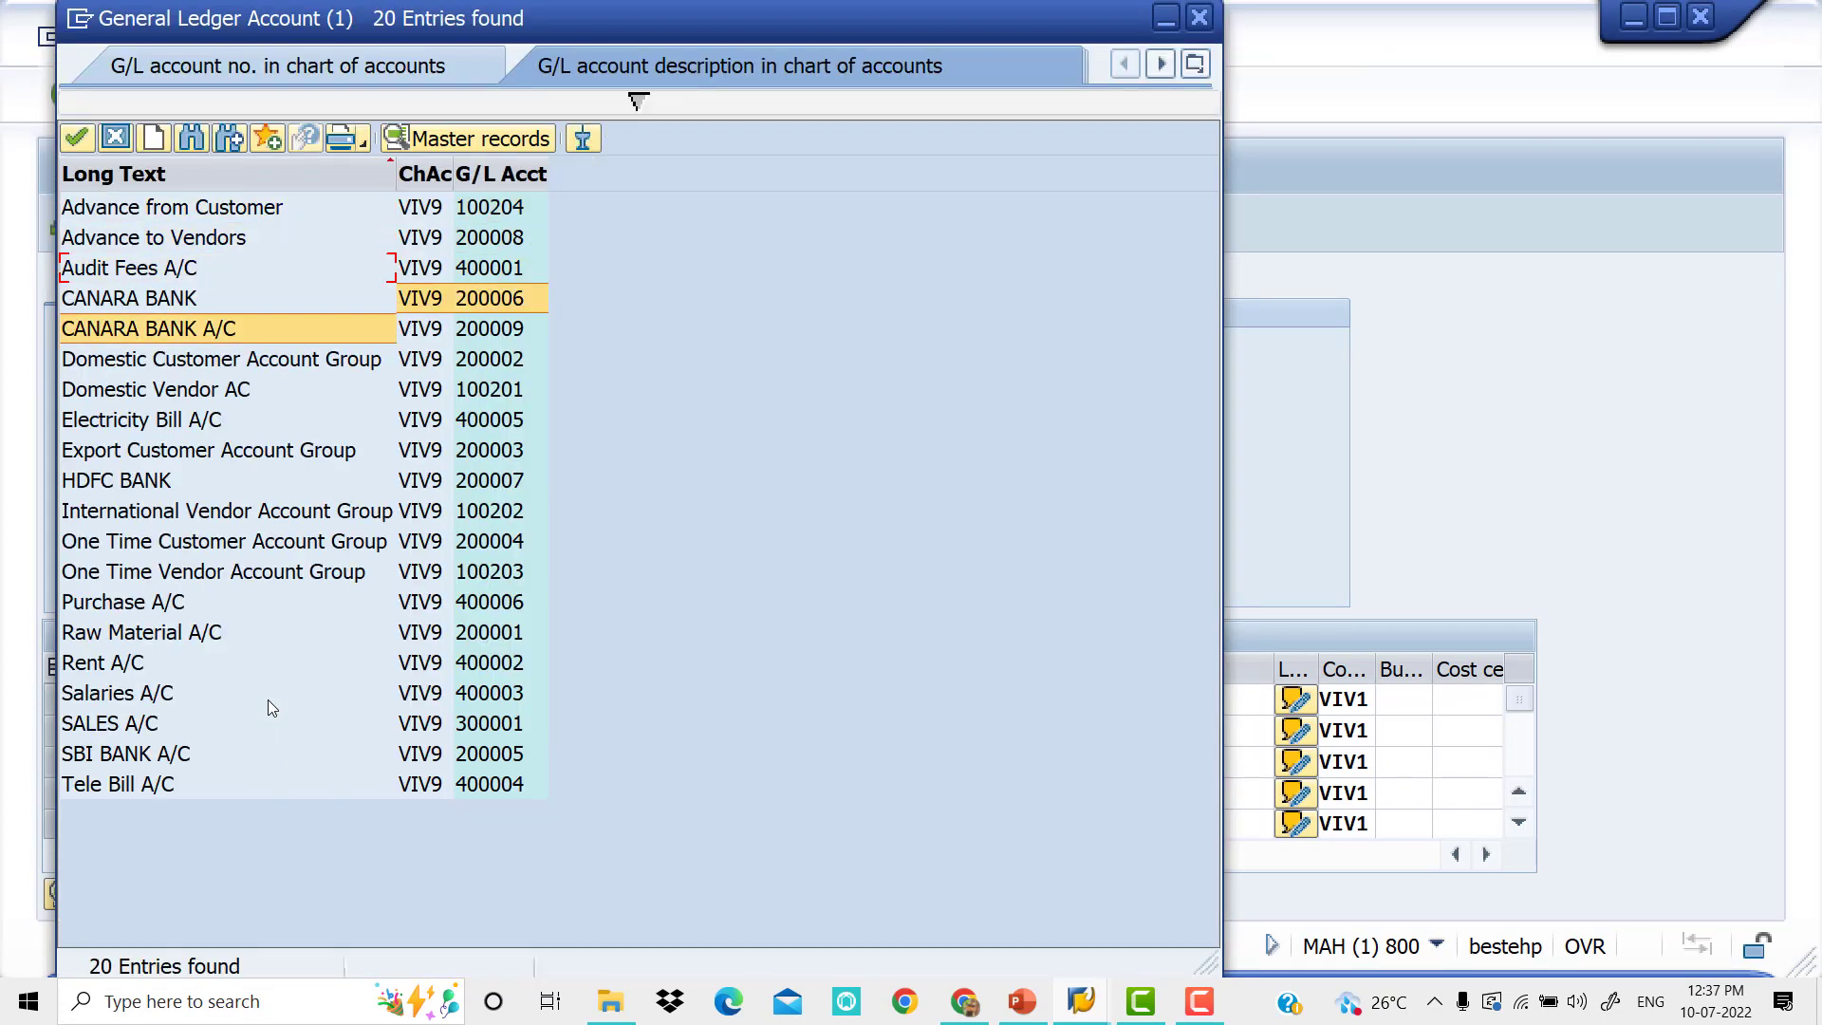
{"action": "key", "text": "Down"}
{"action": "key", "text": "Down"}
{"action": "key", "text": "Down"}
{"action": "key", "text": "Down"}
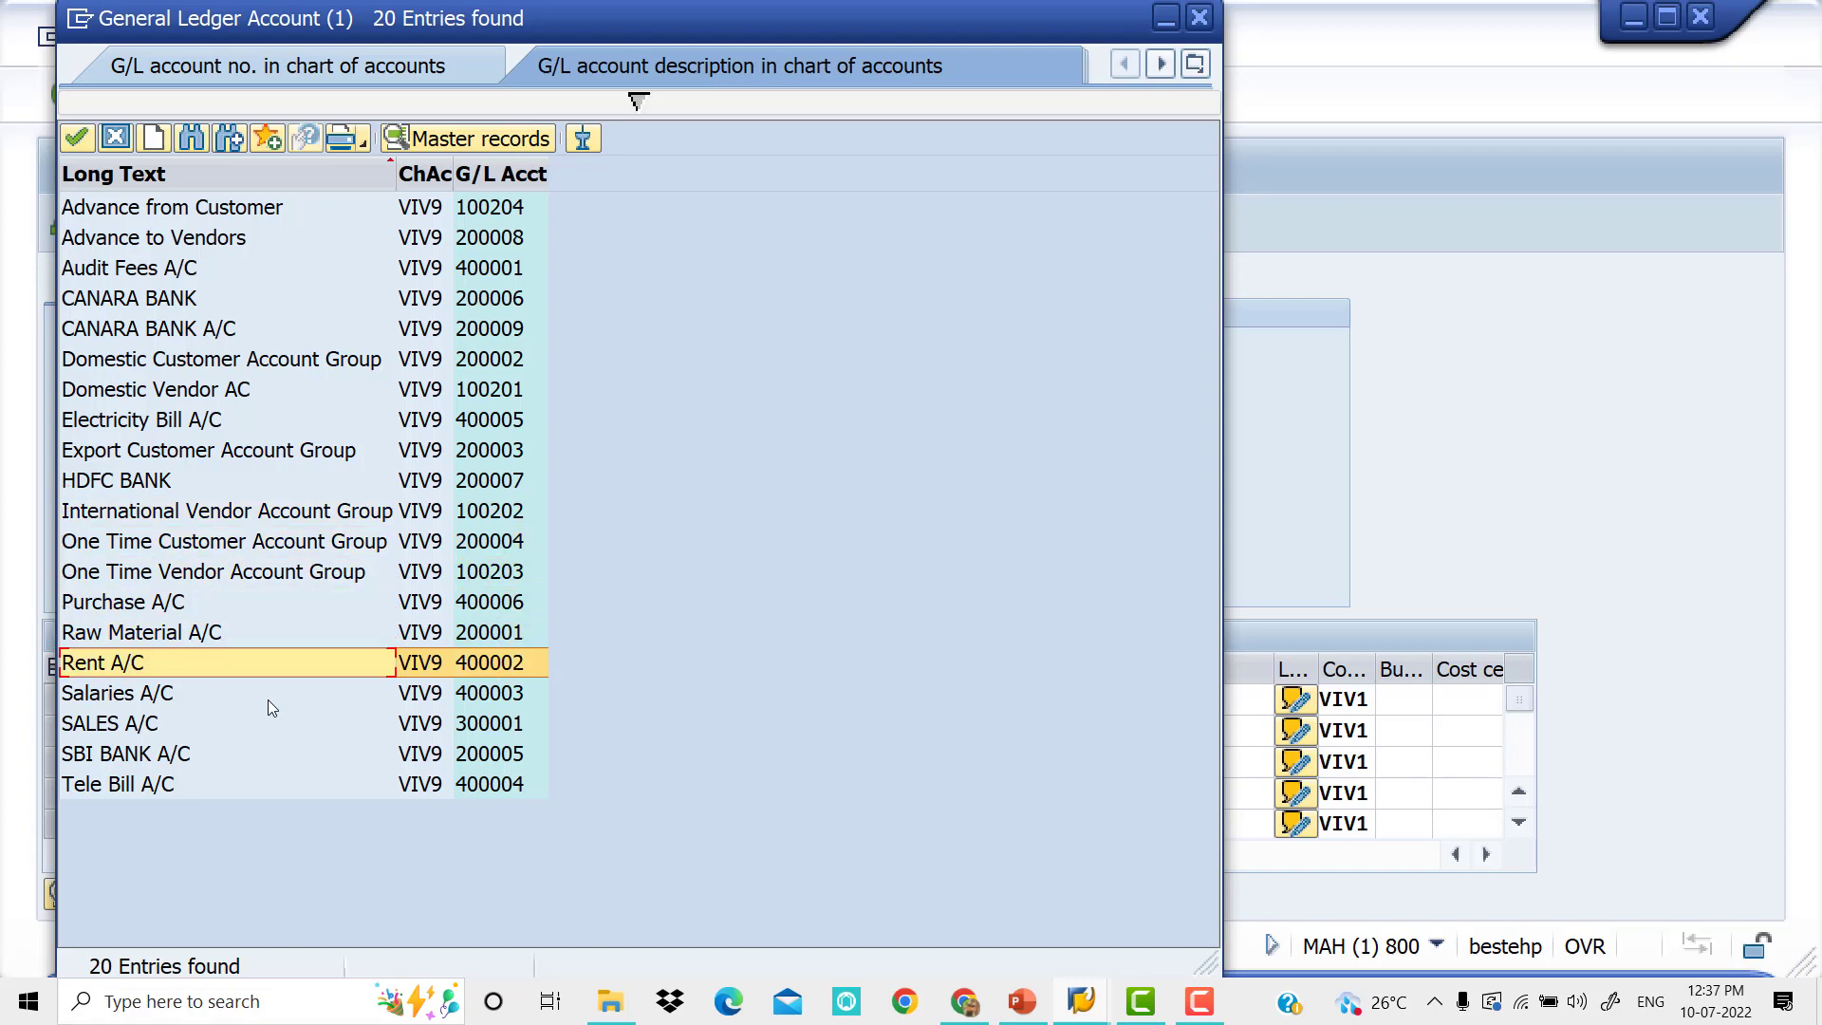
{"action": "key", "text": "Return"}
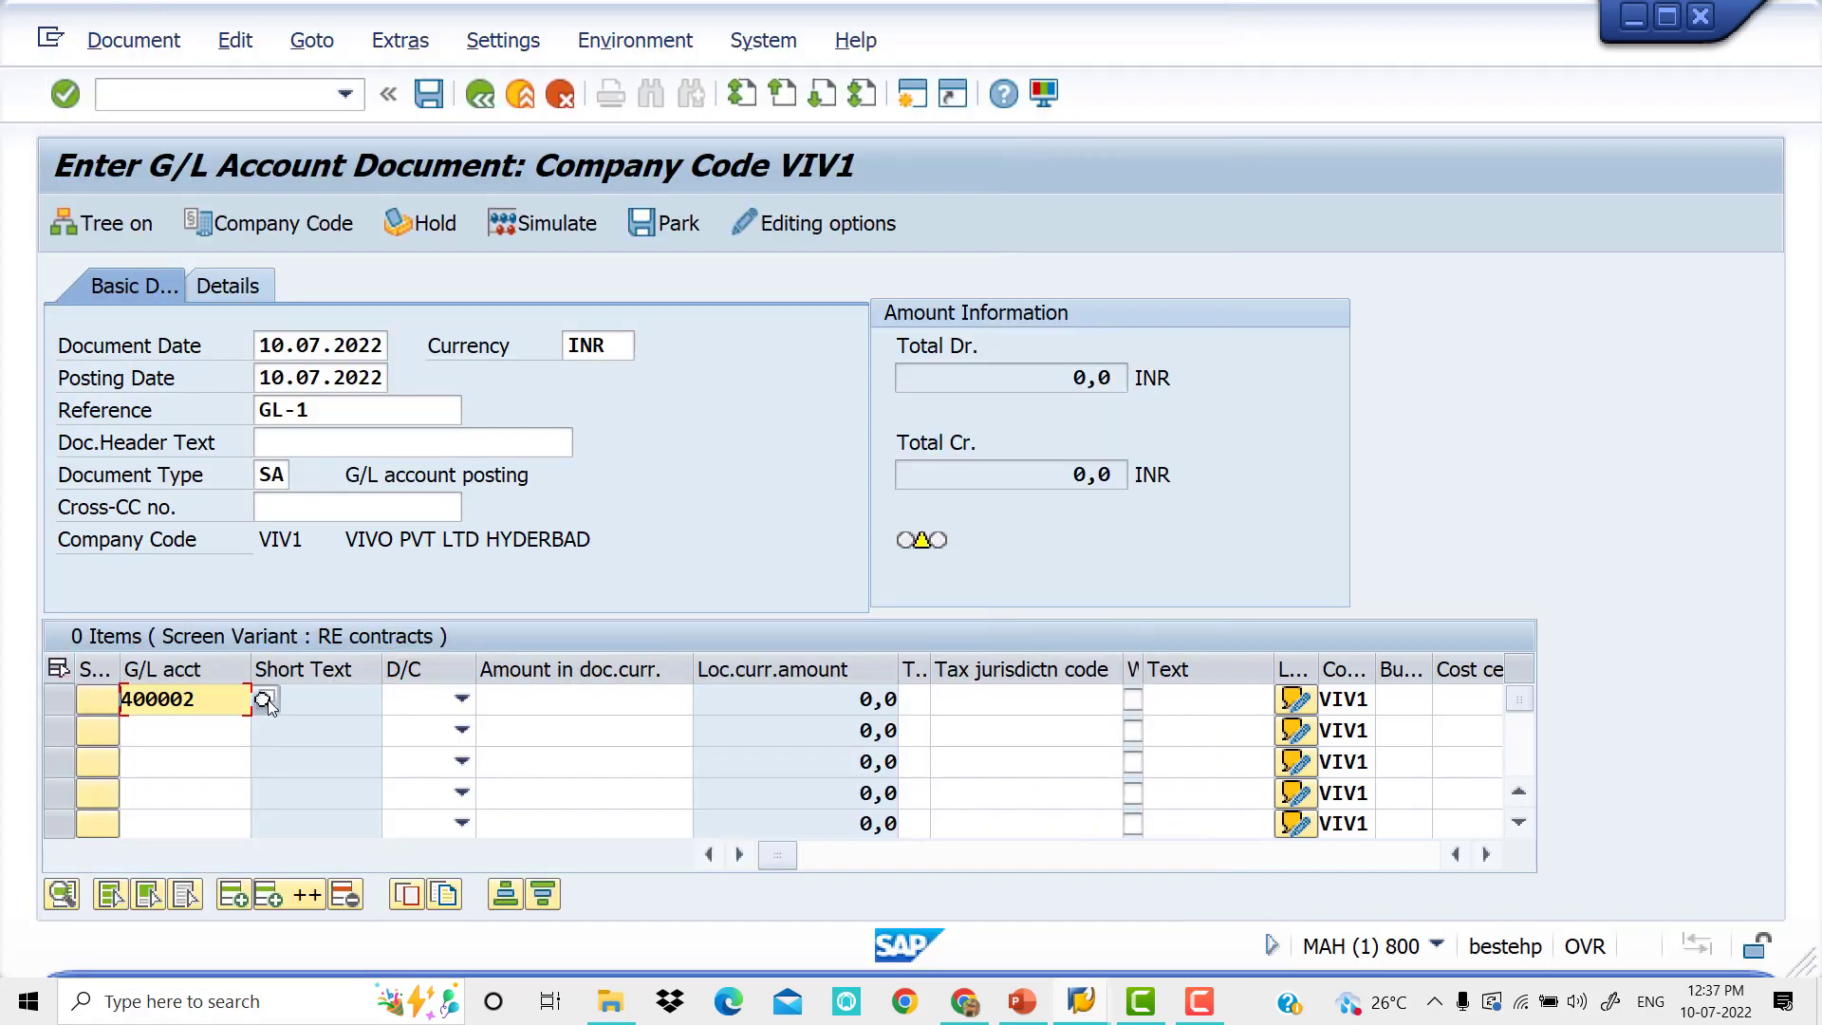
Make the Rent A/C line item a Debit with an amount of 5000 in document currency.
{"action": "key", "text": "Tab"}
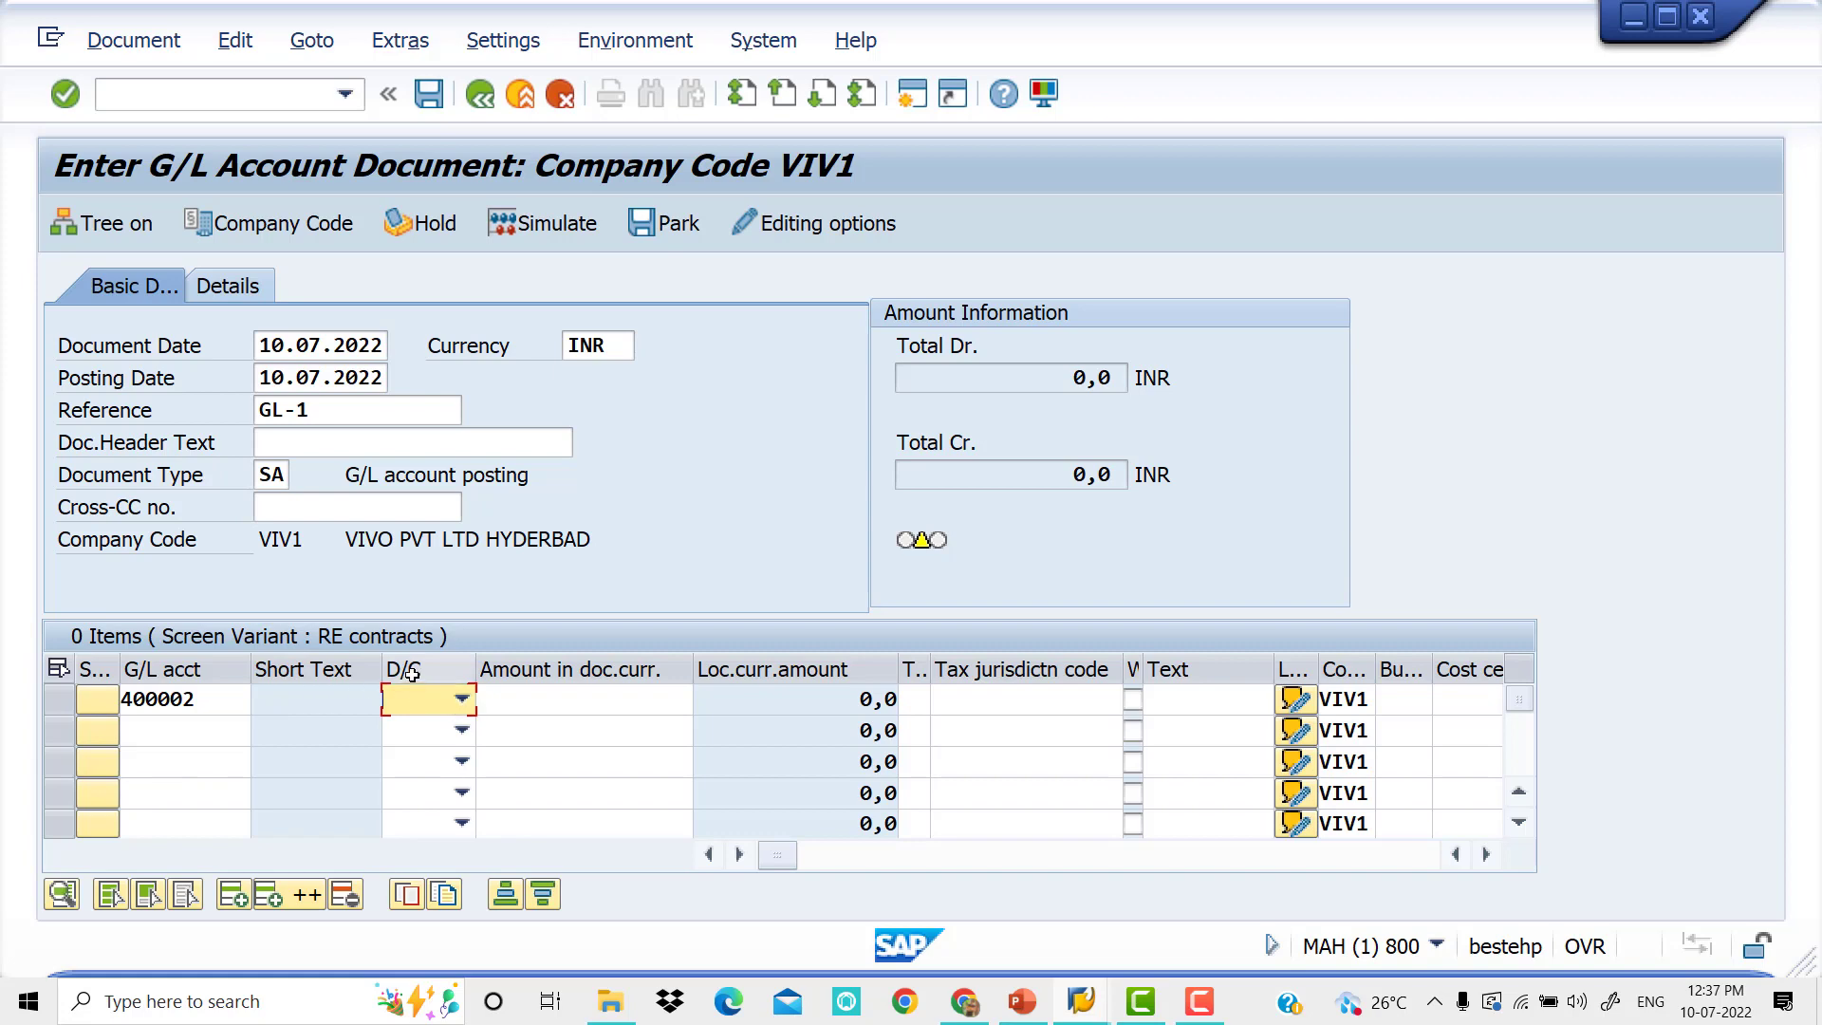
{"action": "left_click", "coordinate": [461, 702]}
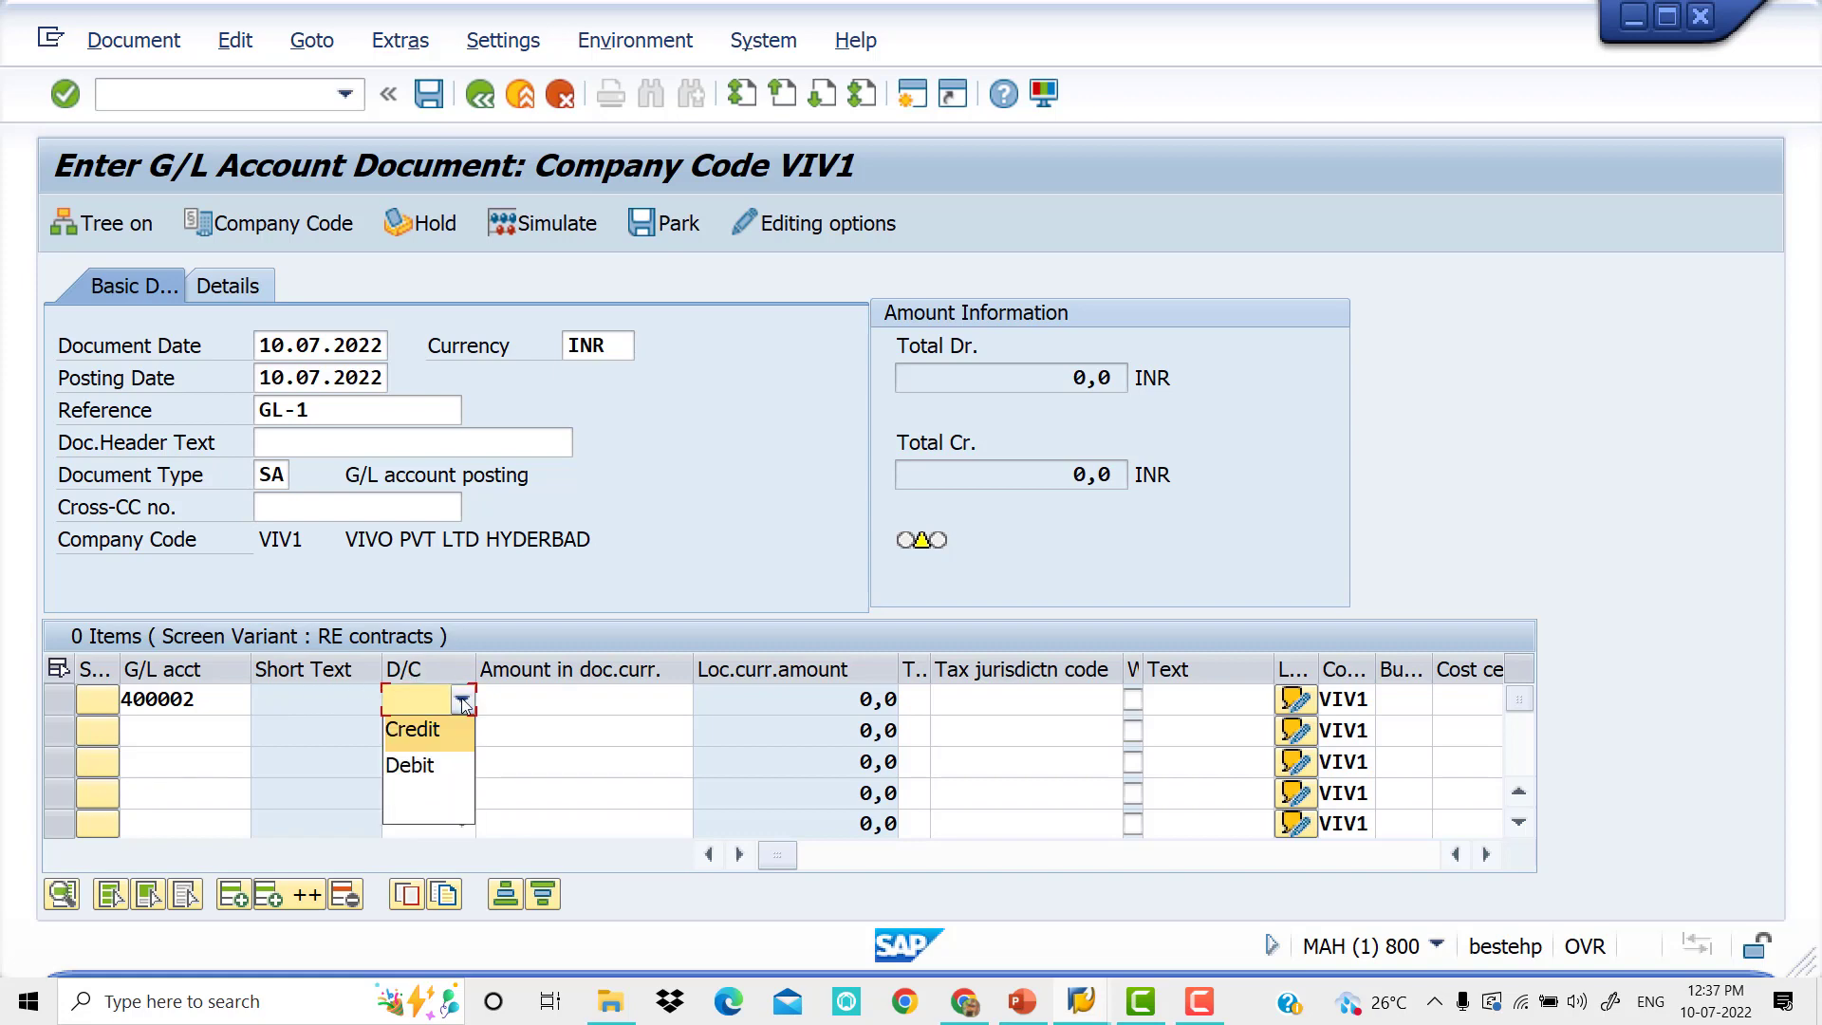
{"action": "left_click", "coordinate": [436, 765]}
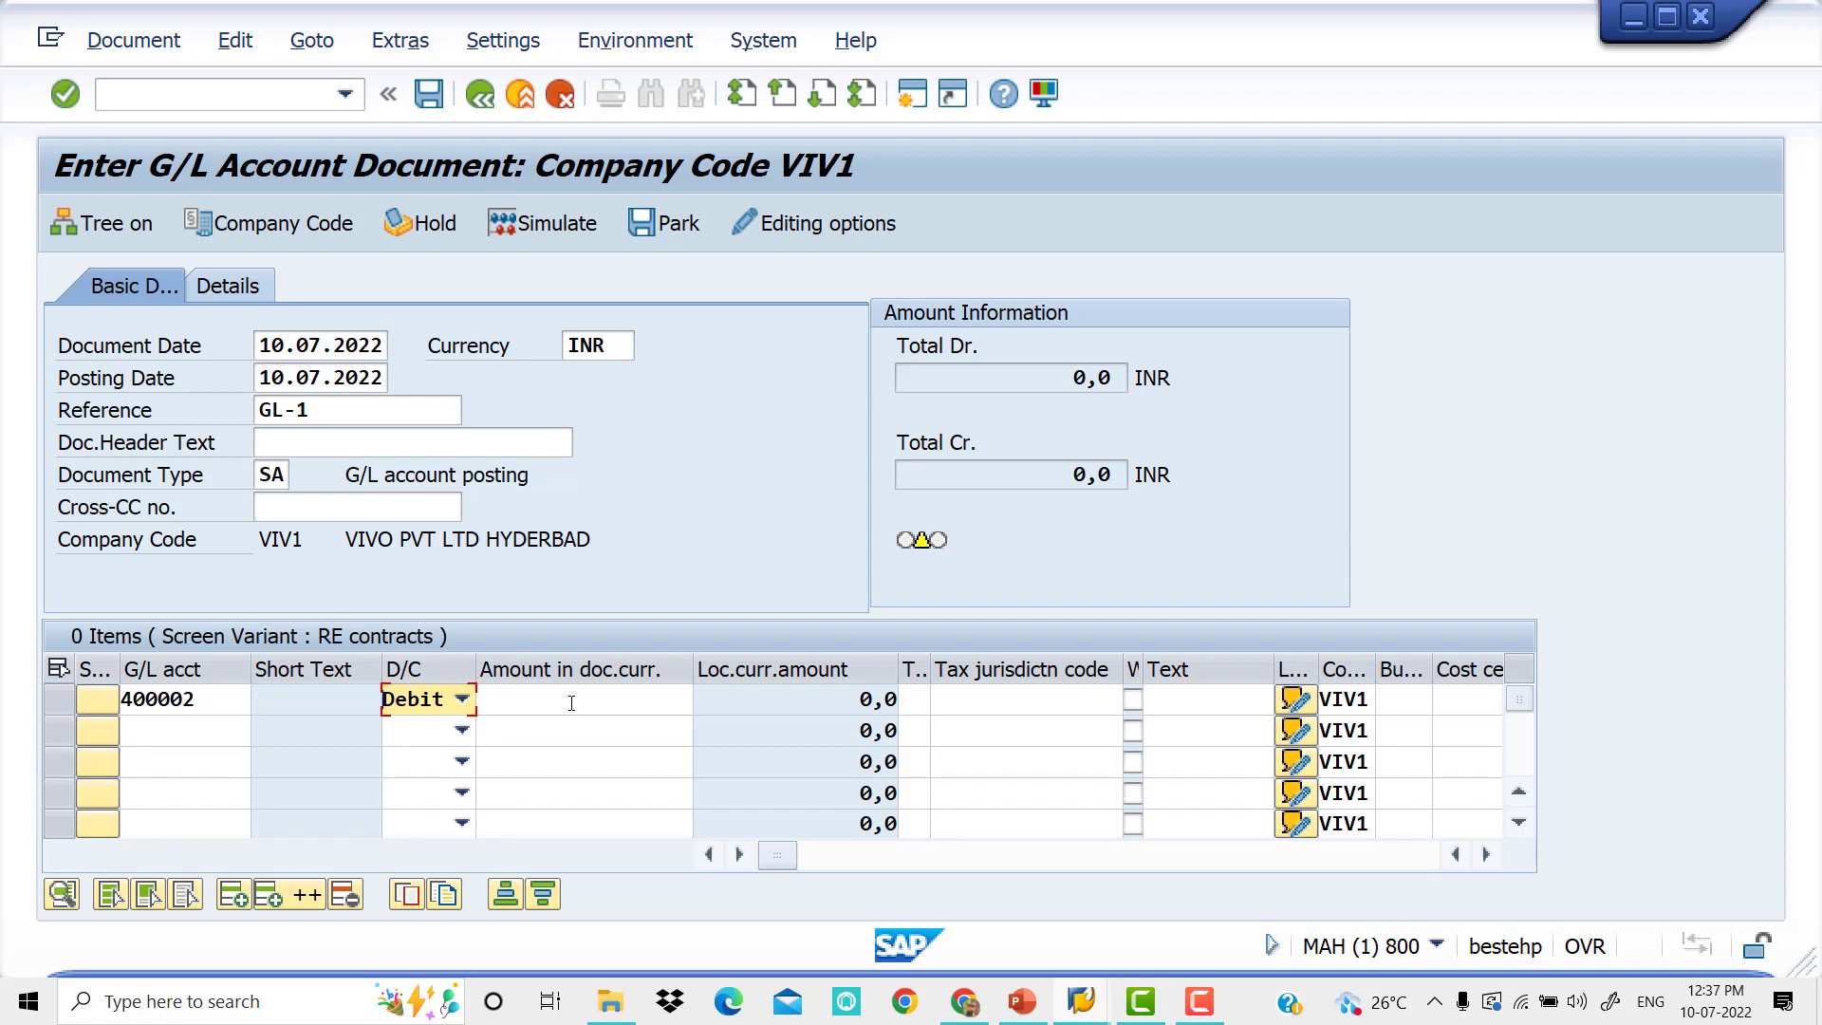
{"action": "left_click", "coordinate": [571, 703]}
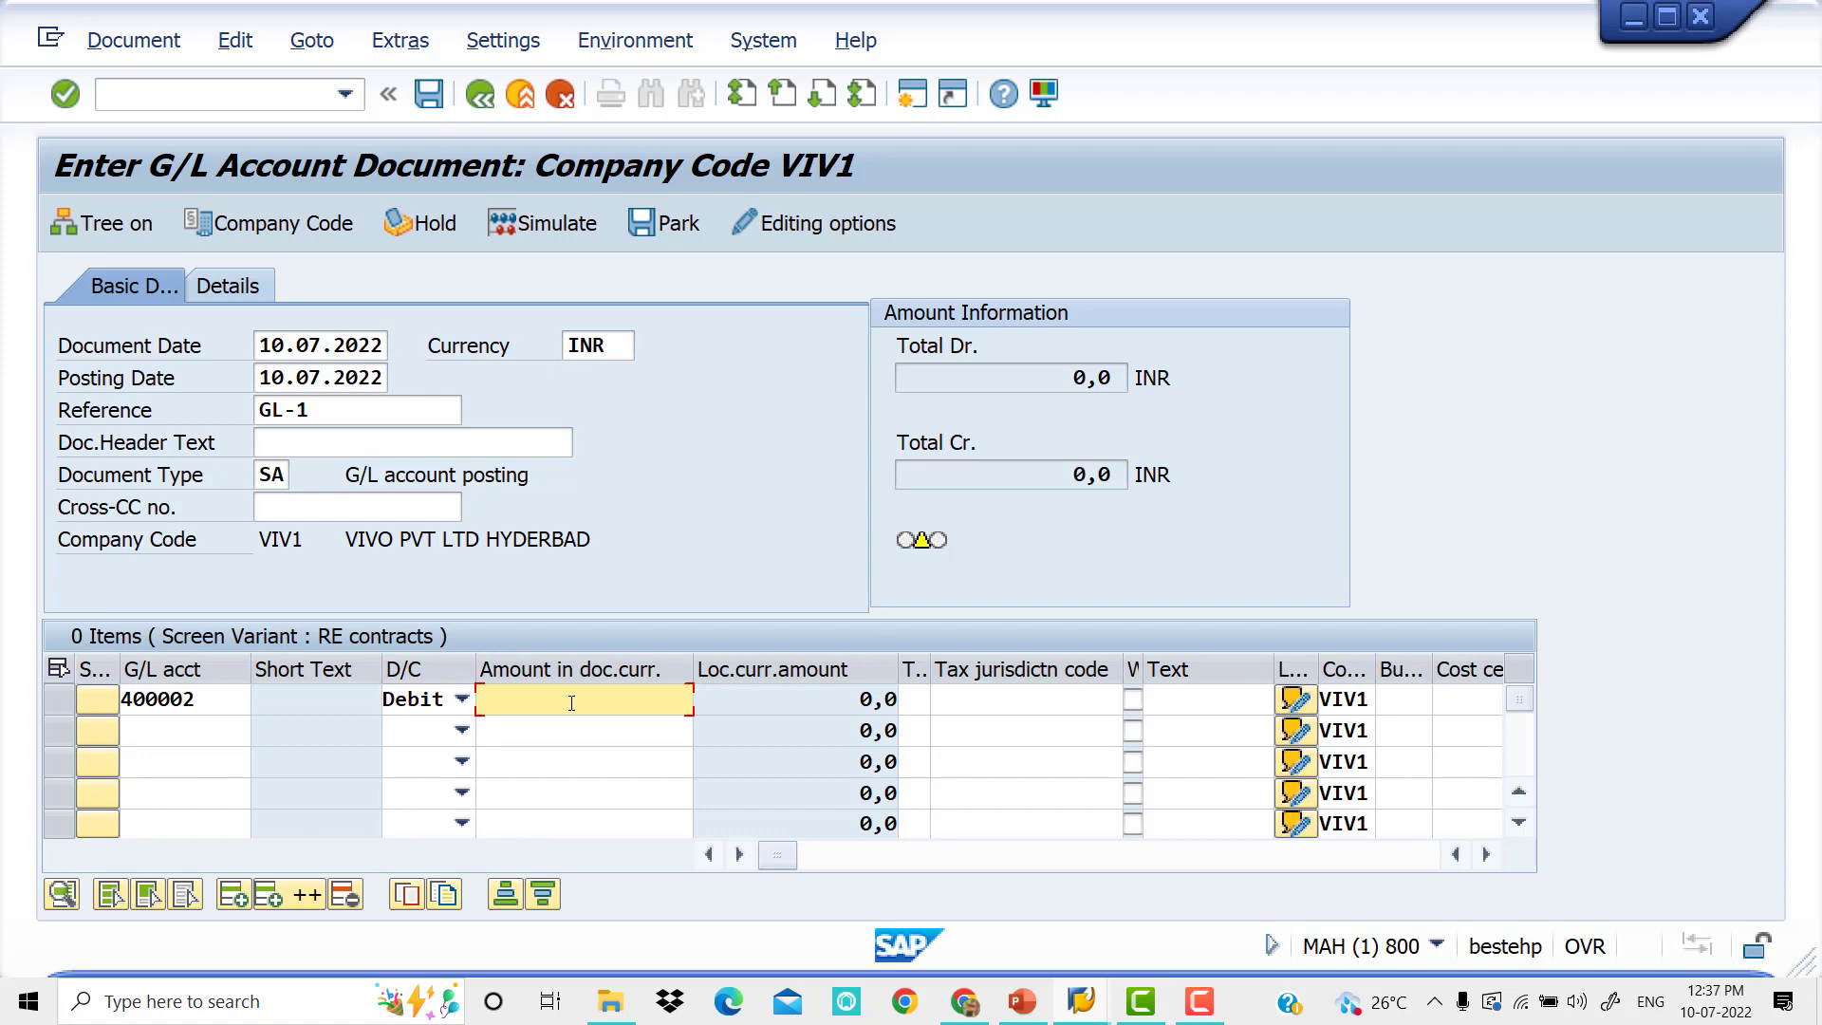
{"action": "type", "text": "5000"}
{"action": "key", "text": "Tab"}
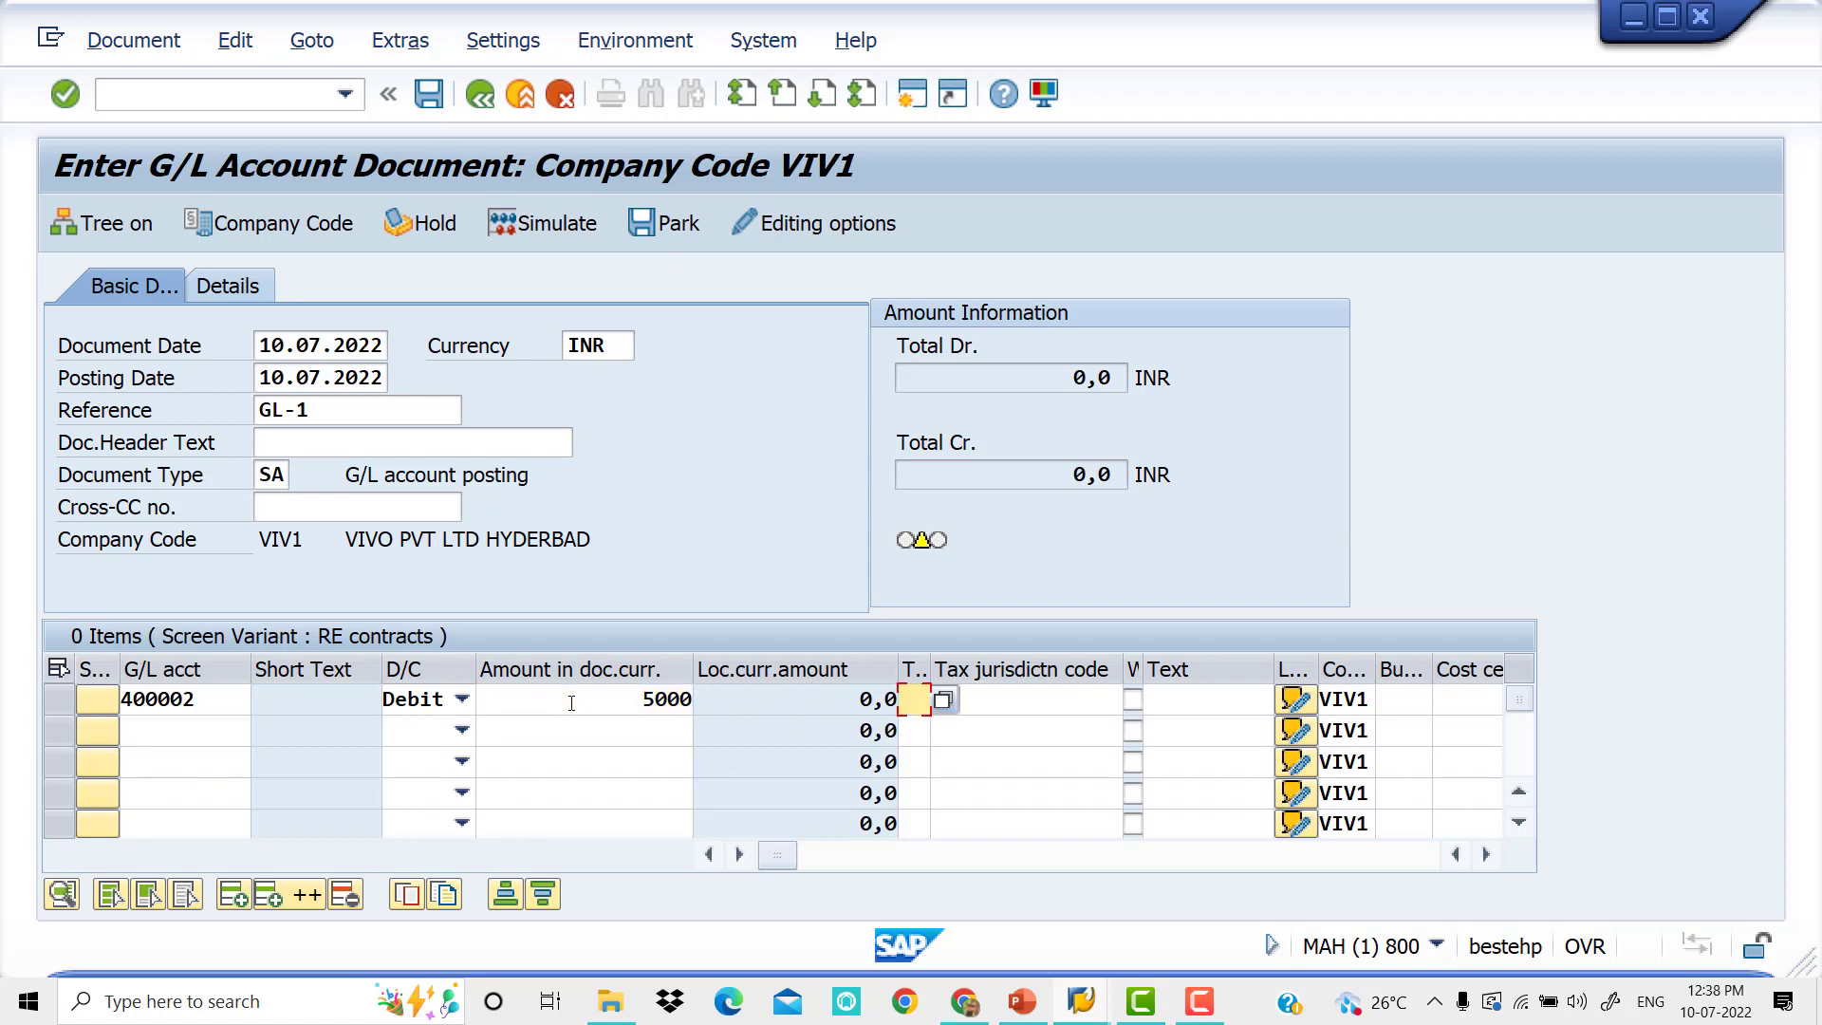
{"action": "key", "text": "Tab"}
{"action": "key", "text": "Tab"}
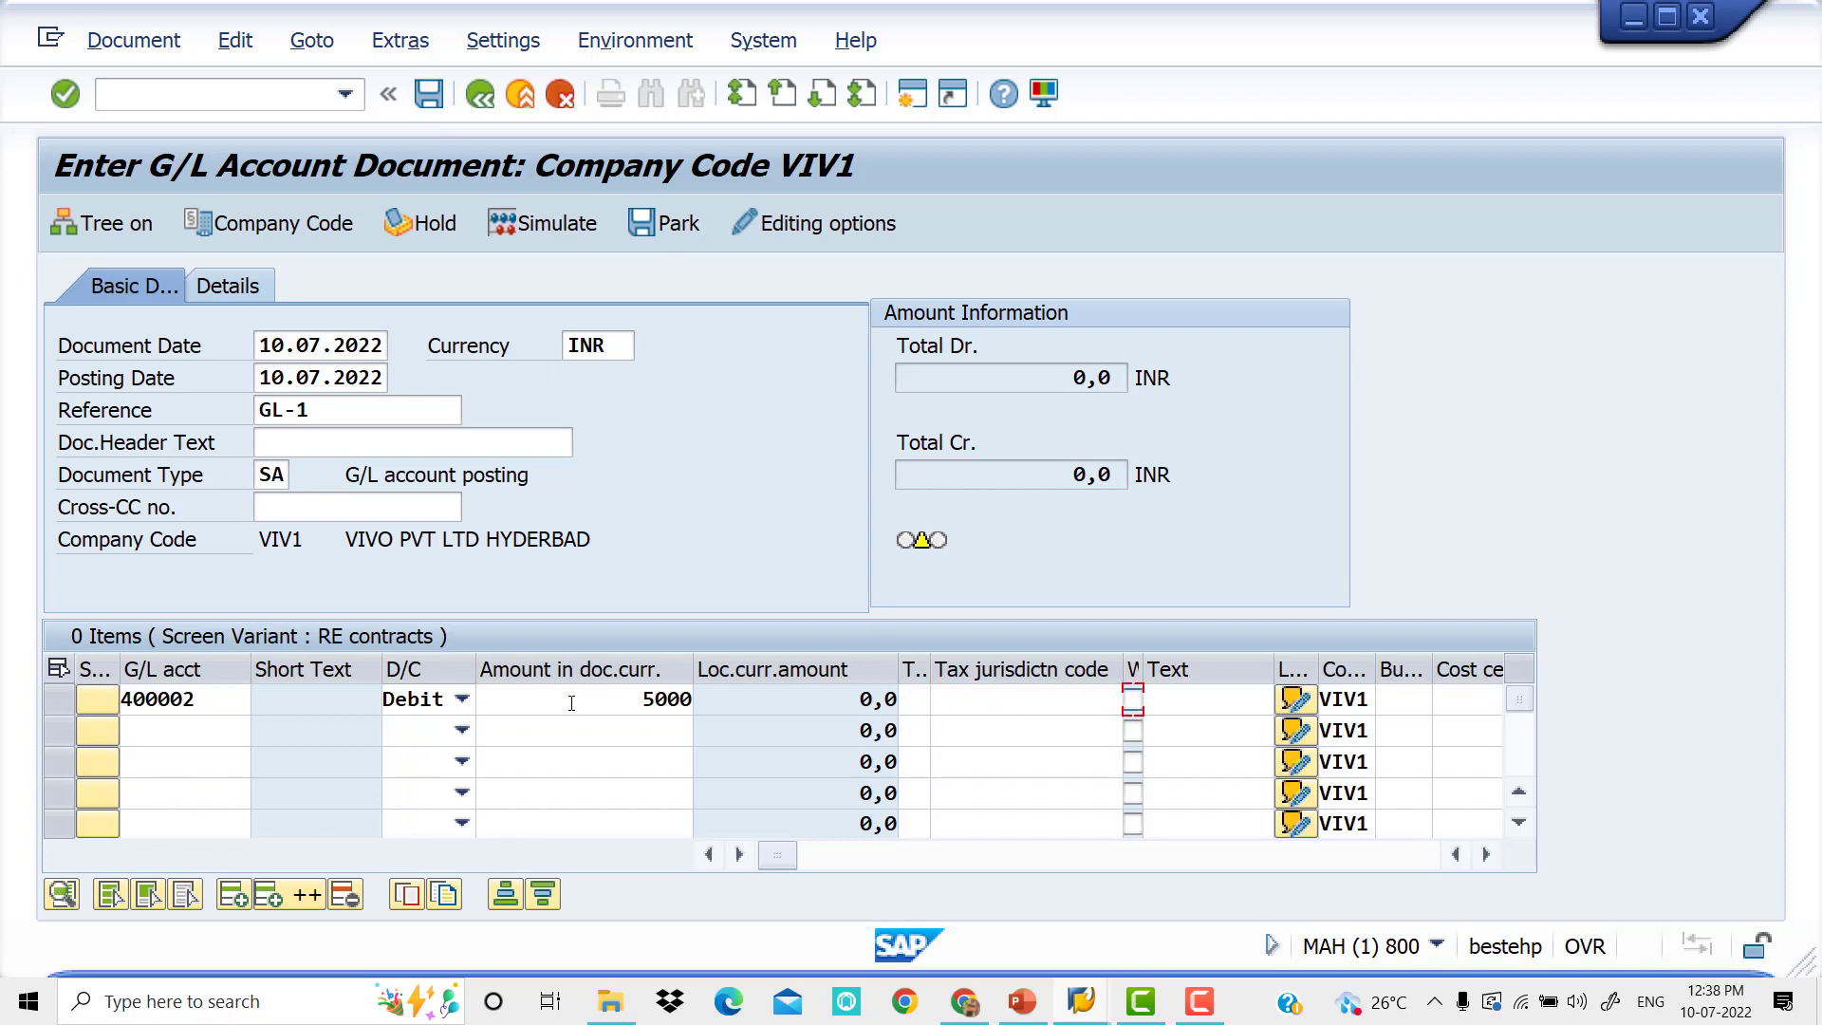
{"action": "key", "text": "Tab"}
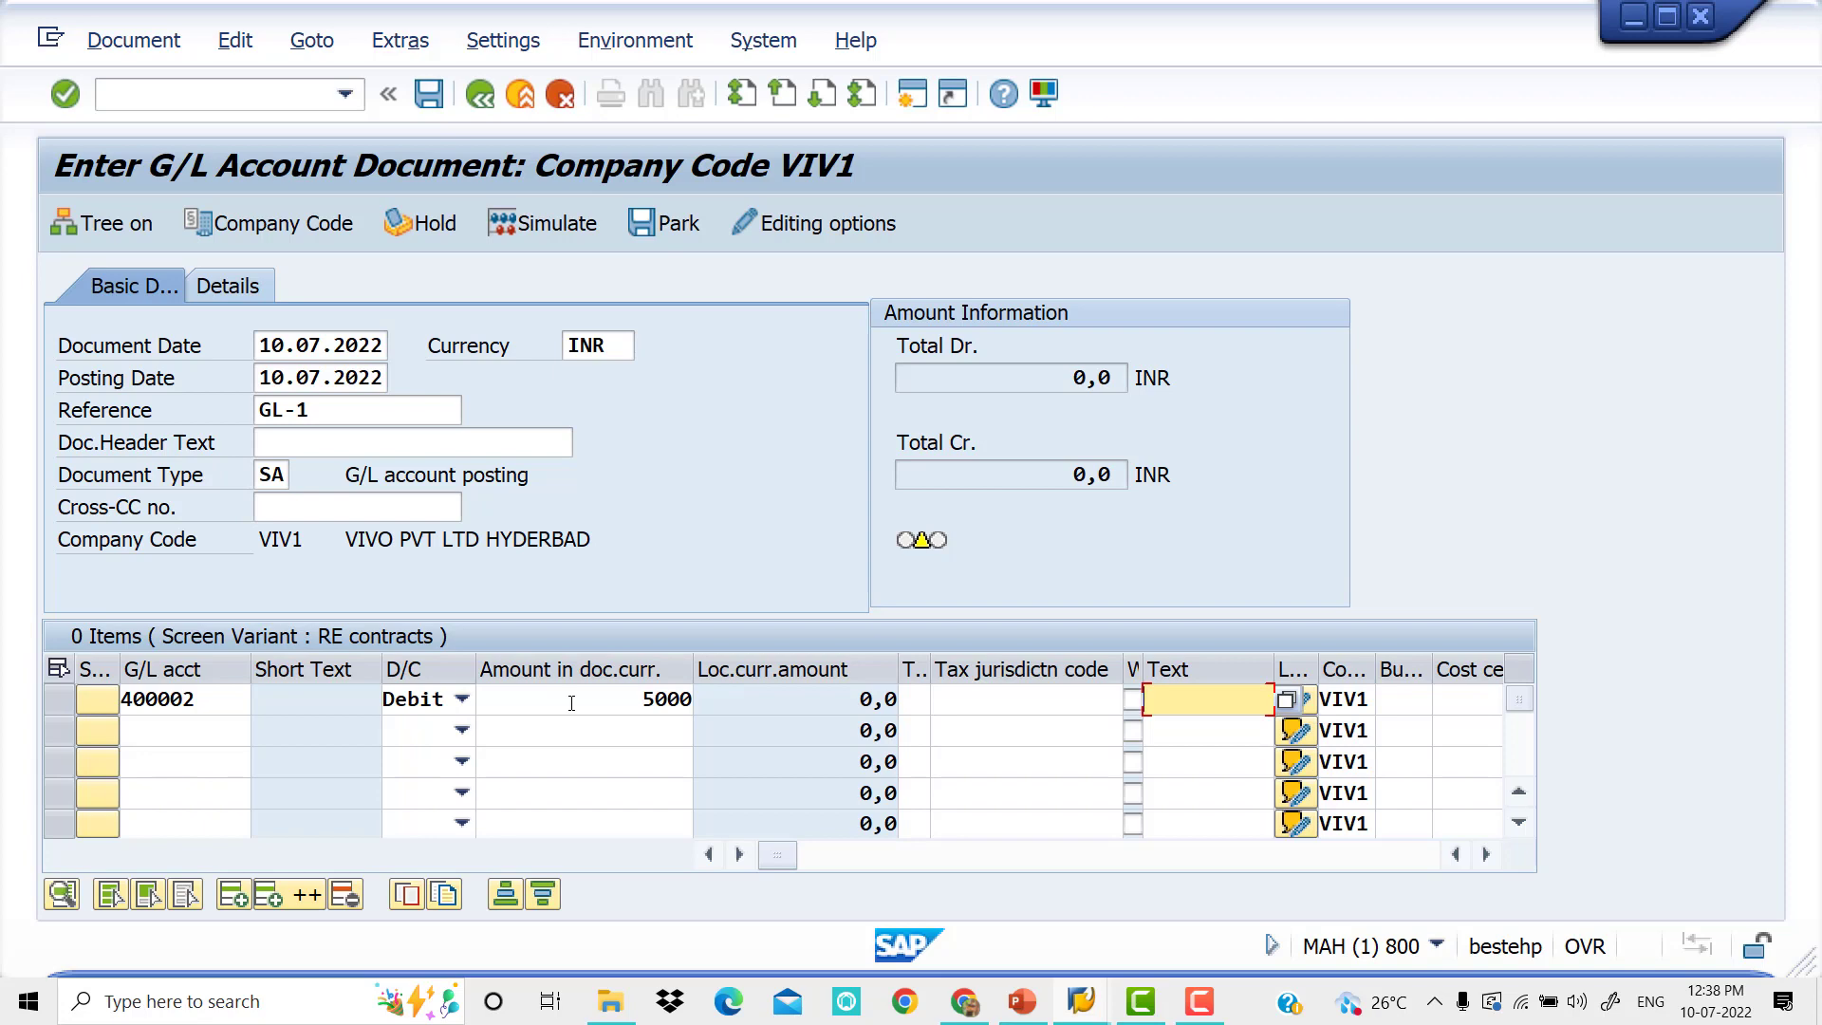
{"action": "key", "text": "Tab"}
{"action": "key", "text": "Tab"}
{"action": "key", "text": "Tab"}
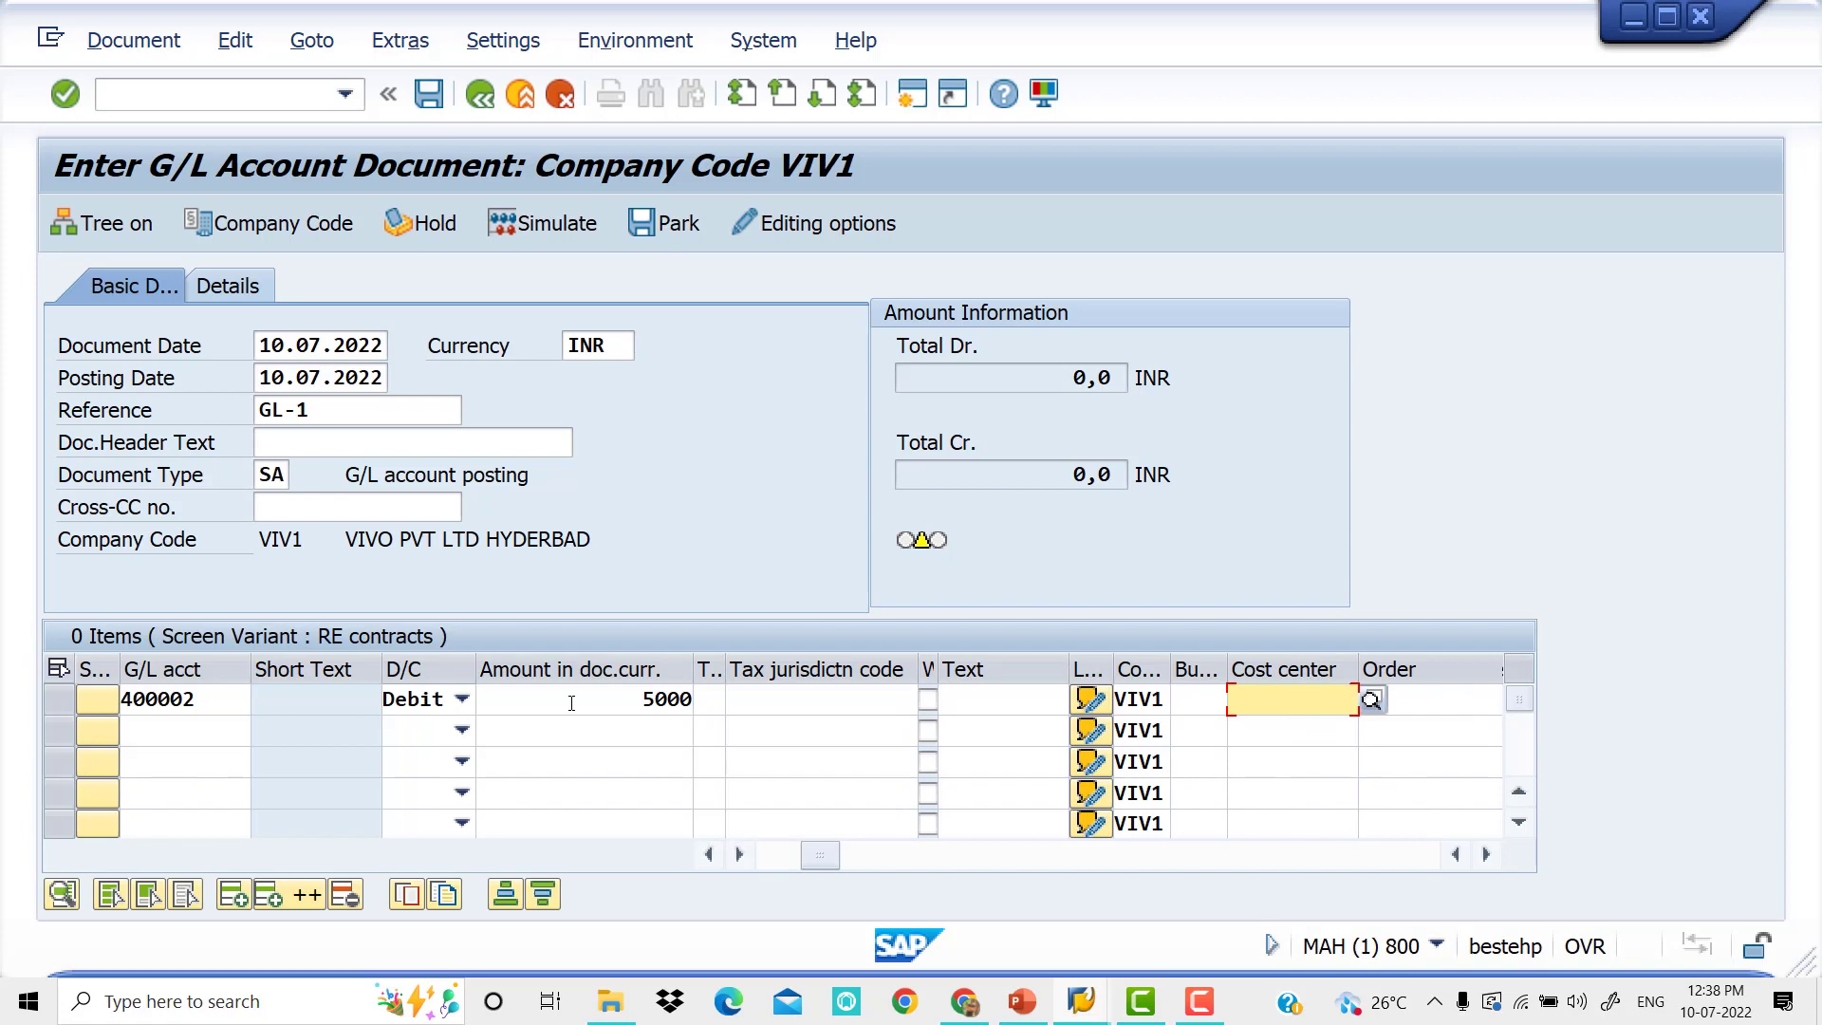
Look up the G/L account for the second line item and choose HDFC BANK, 200007.
{"action": "left_click", "coordinate": [189, 734]}
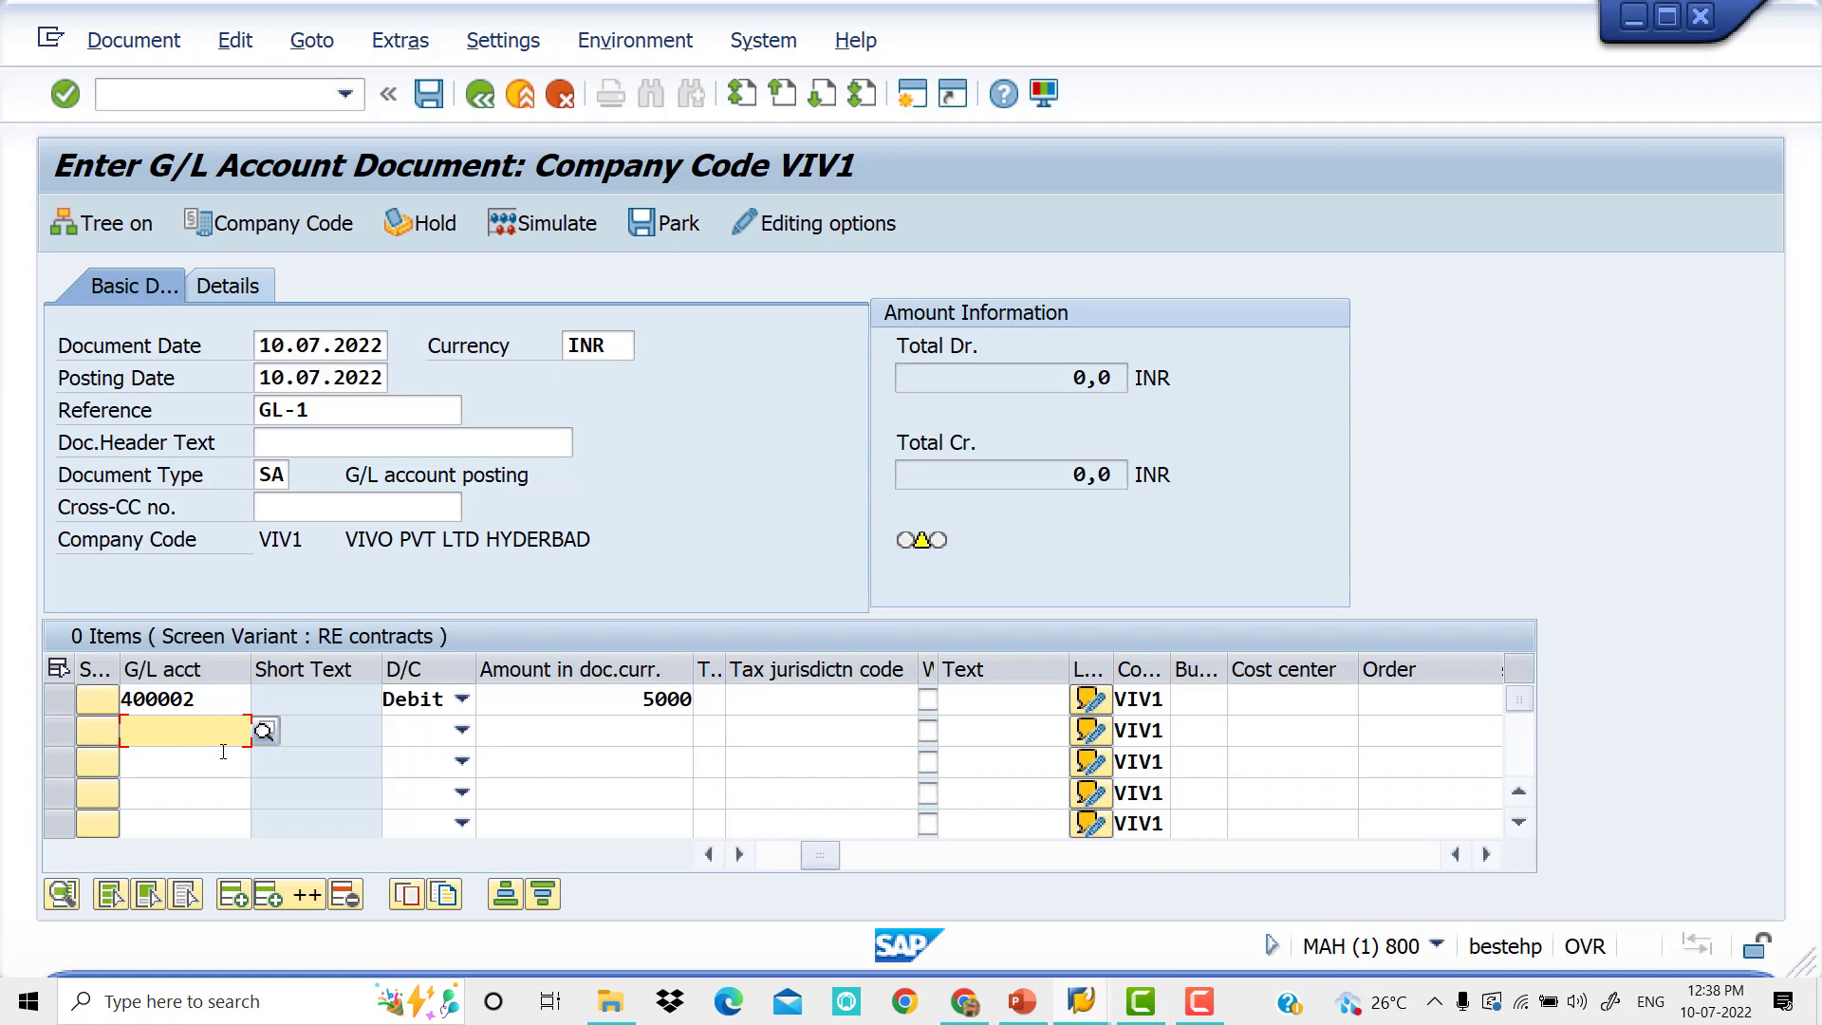
{"action": "left_click", "coordinate": [265, 732]}
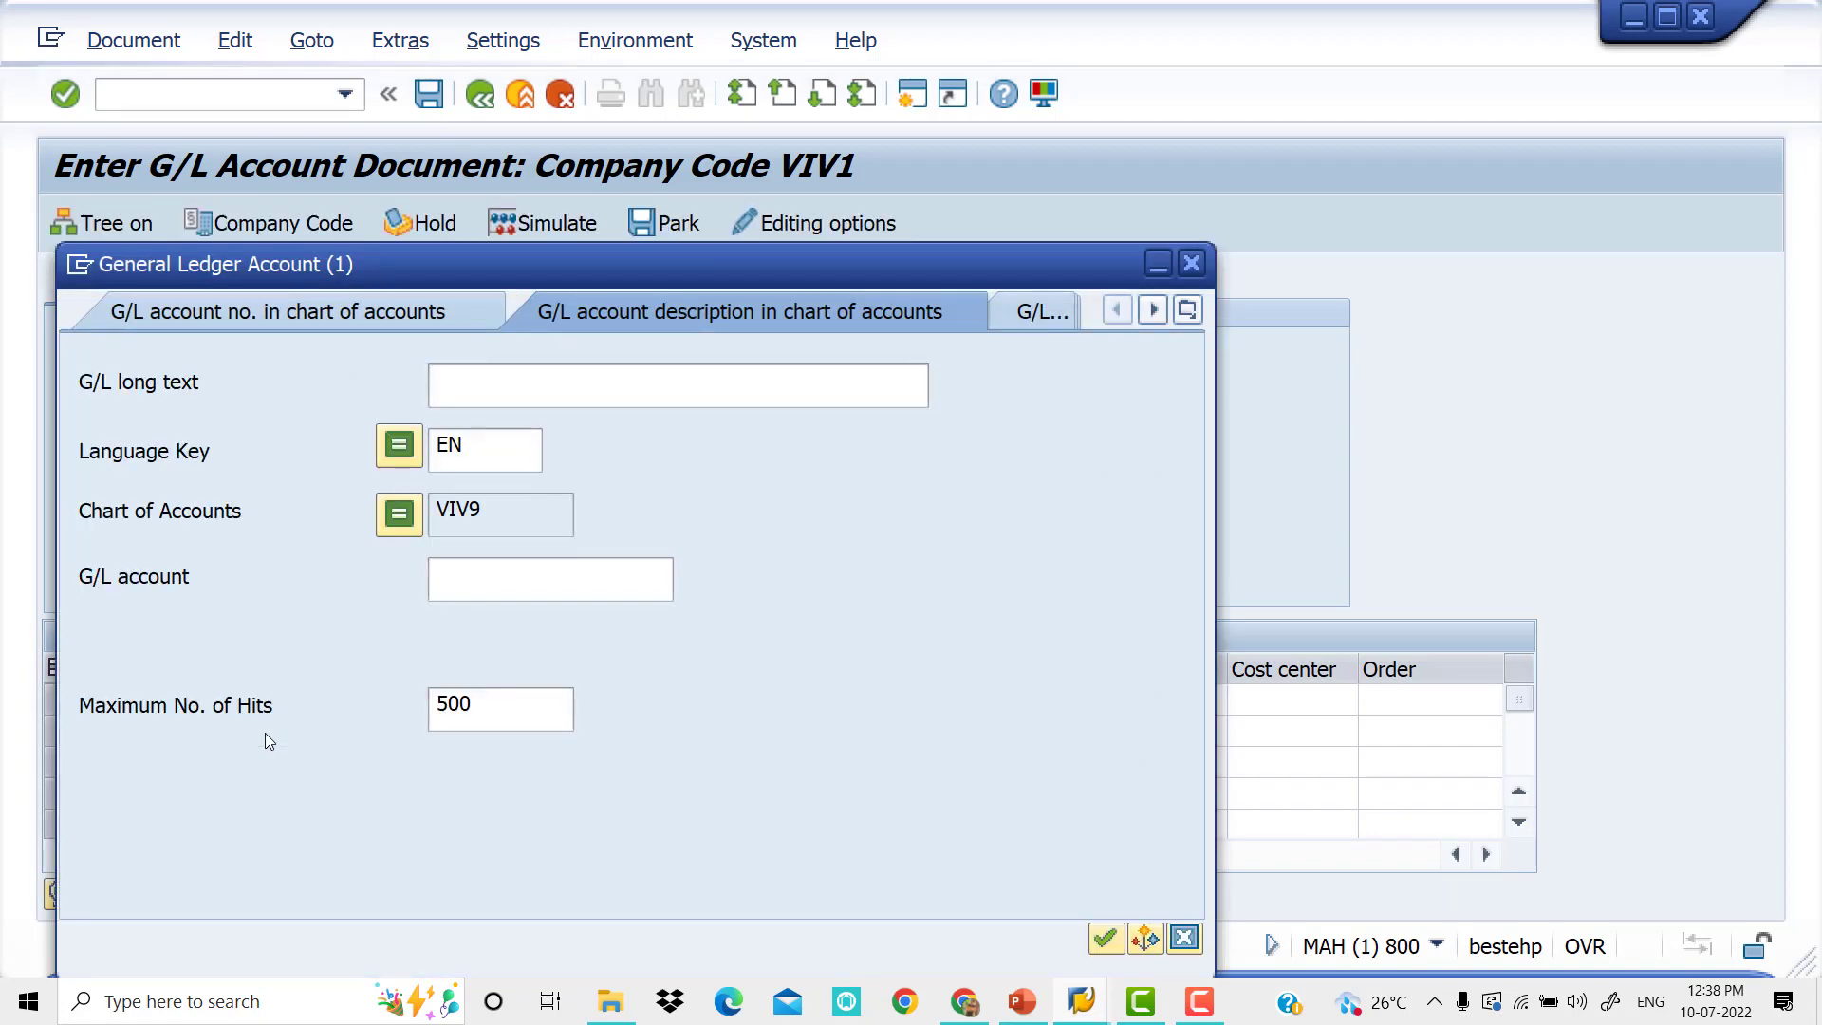
{"action": "key", "text": "Return"}
{"action": "key", "text": "Down"}
{"action": "key", "text": "Down"}
{"action": "key", "text": "Down"}
{"action": "key", "text": "Down"}
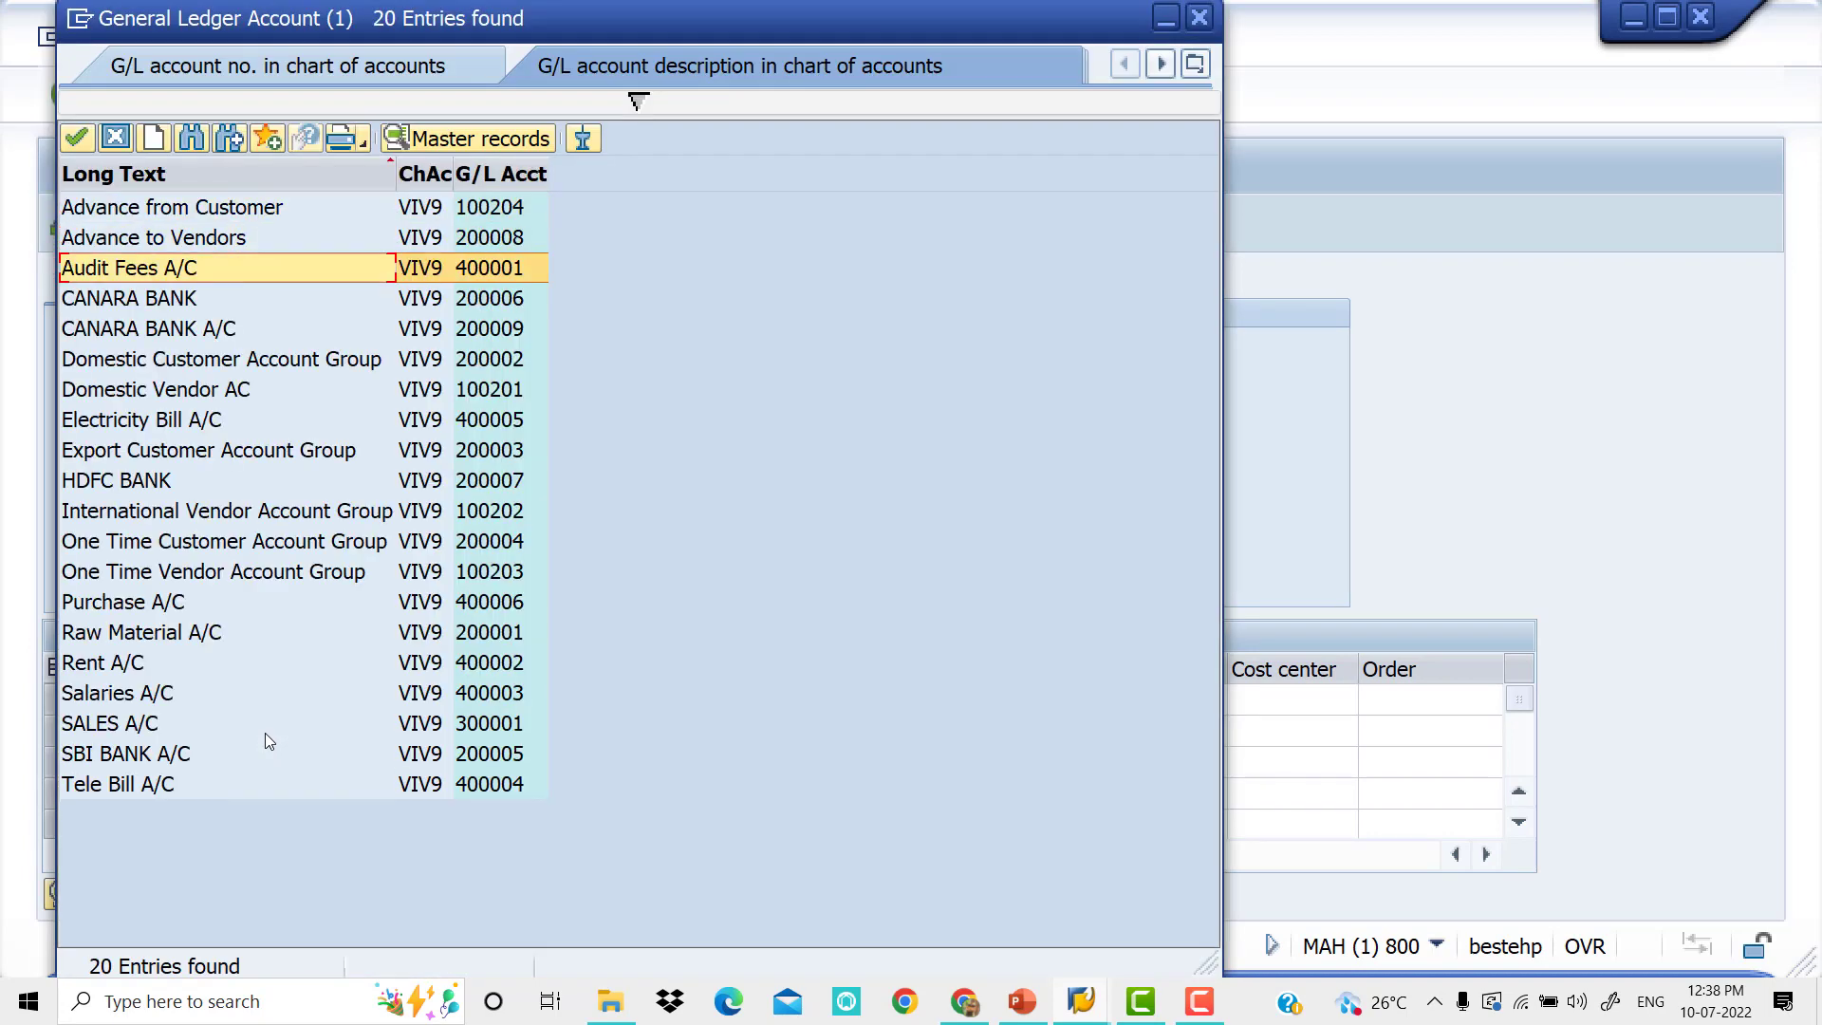
{"action": "key", "text": "Down"}
{"action": "key", "text": "Down"}
{"action": "key", "text": "Down"}
{"action": "key", "text": "Up"}
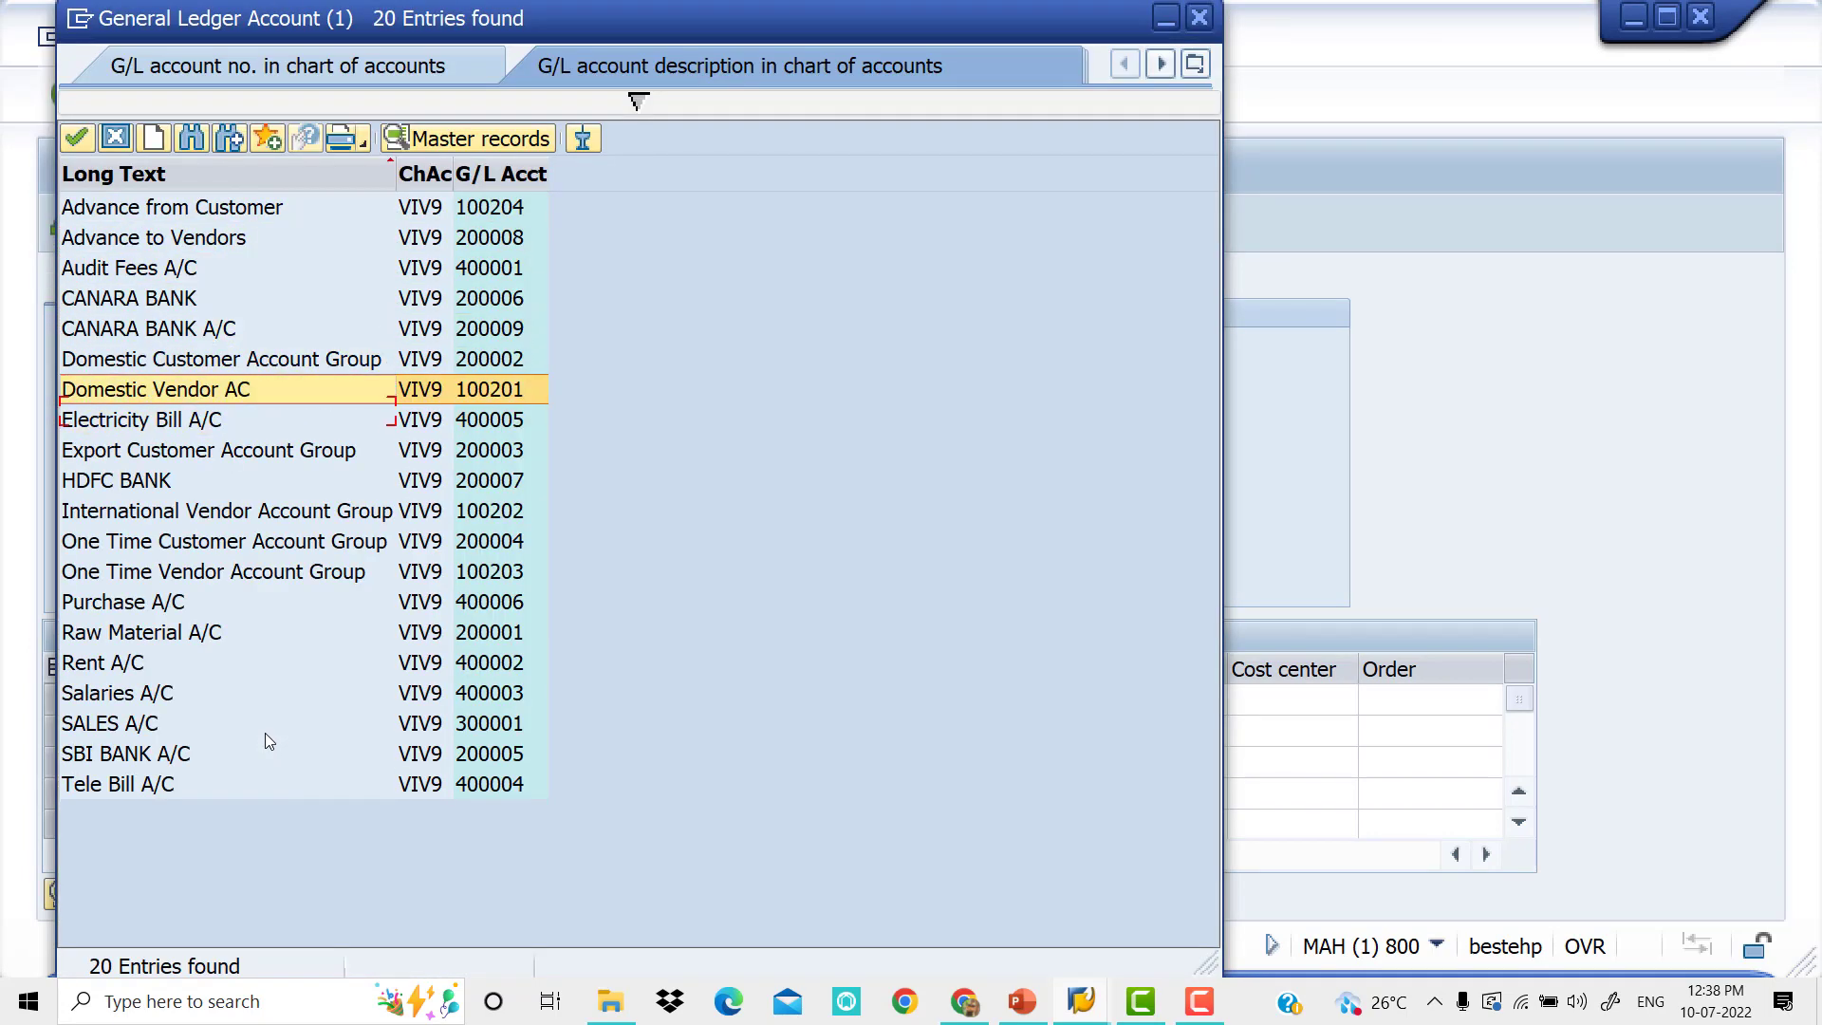
{"action": "key", "text": "Down"}
{"action": "key", "text": "Down"}
{"action": "key", "text": "Down"}
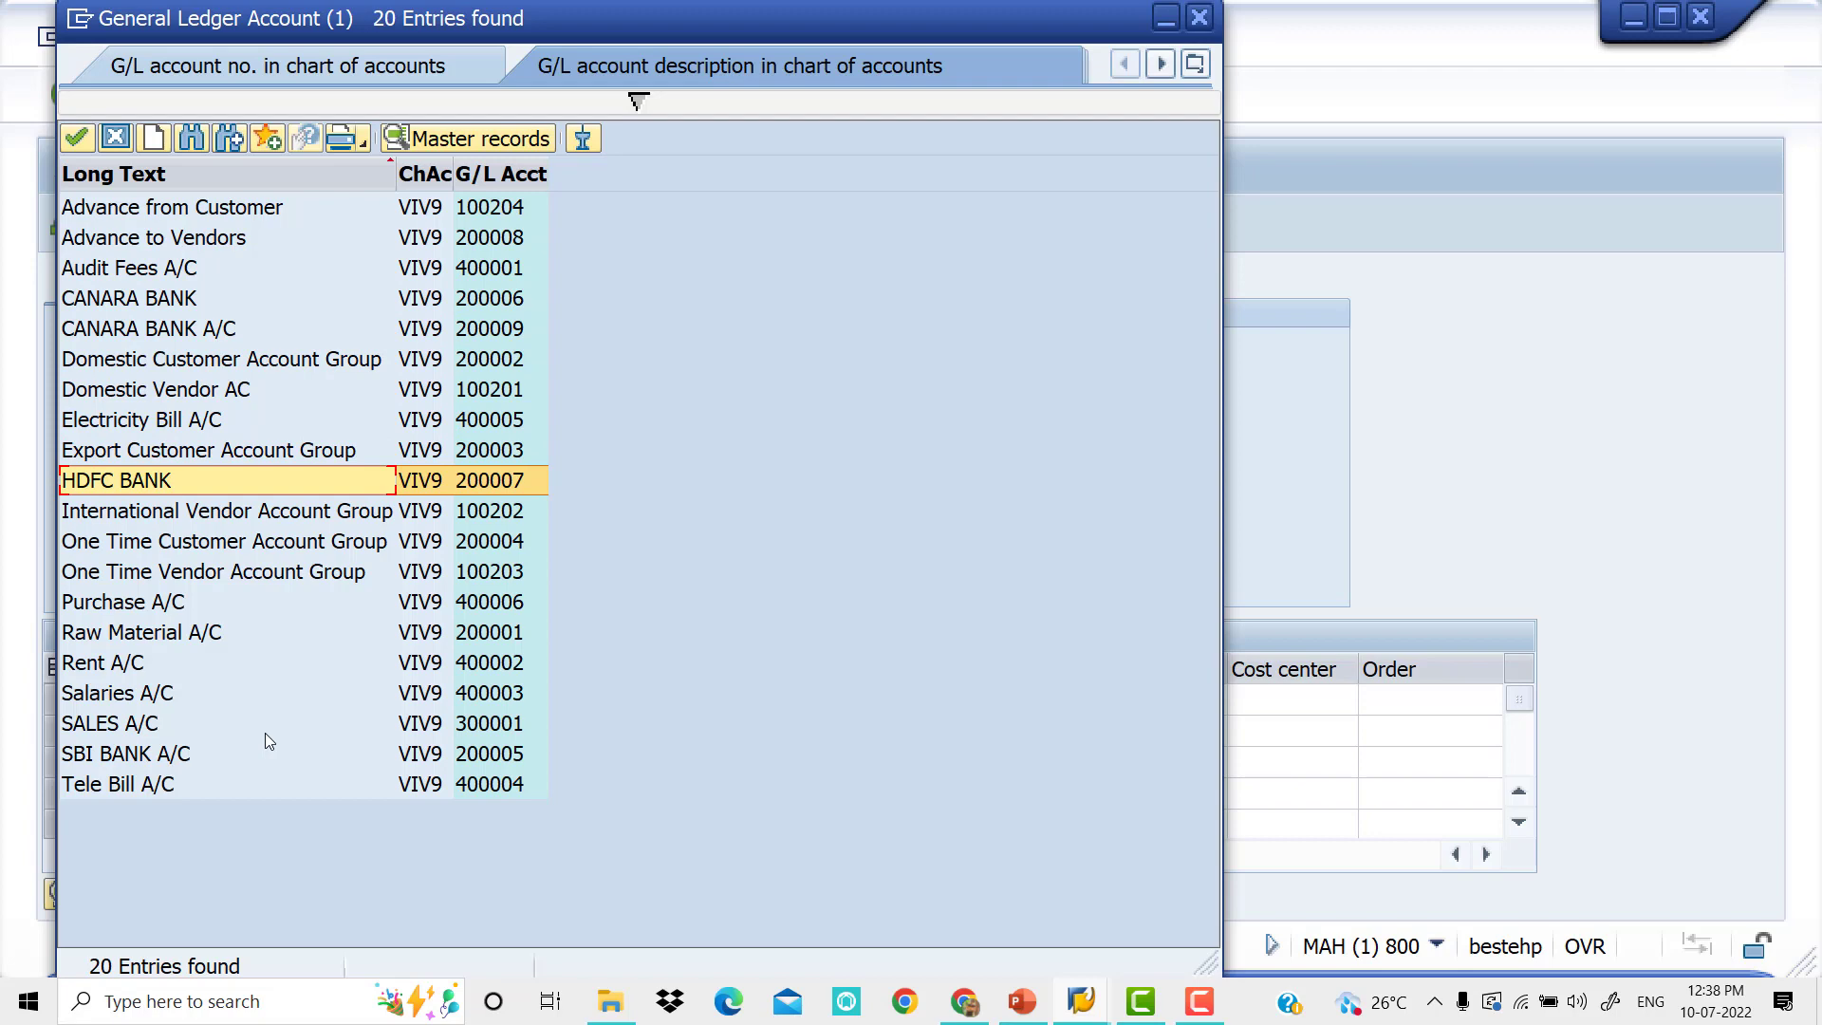
{"action": "key", "text": "Escape"}
Make the HDFC BANK line item a Credit of 5000 in document currency and validate the entered items.
{"action": "key", "text": "Tab"}
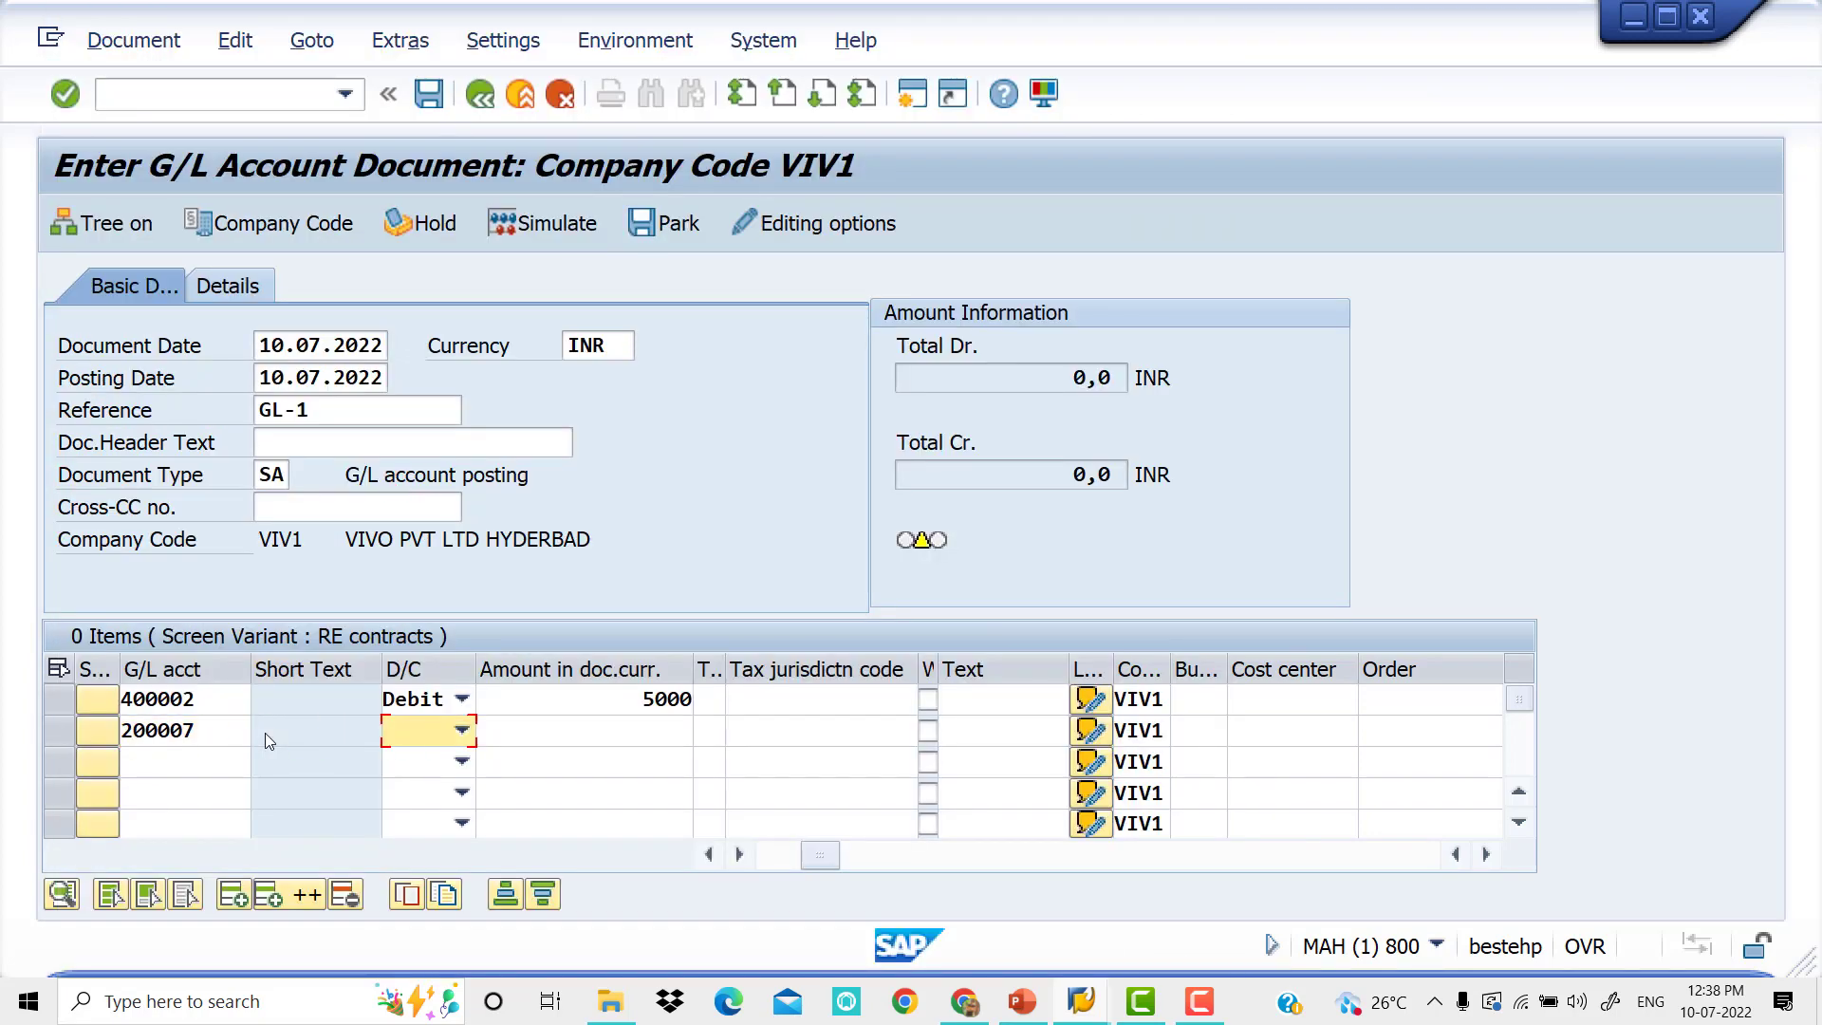
{"action": "key", "text": "c"}
{"action": "key", "text": "Tab"}
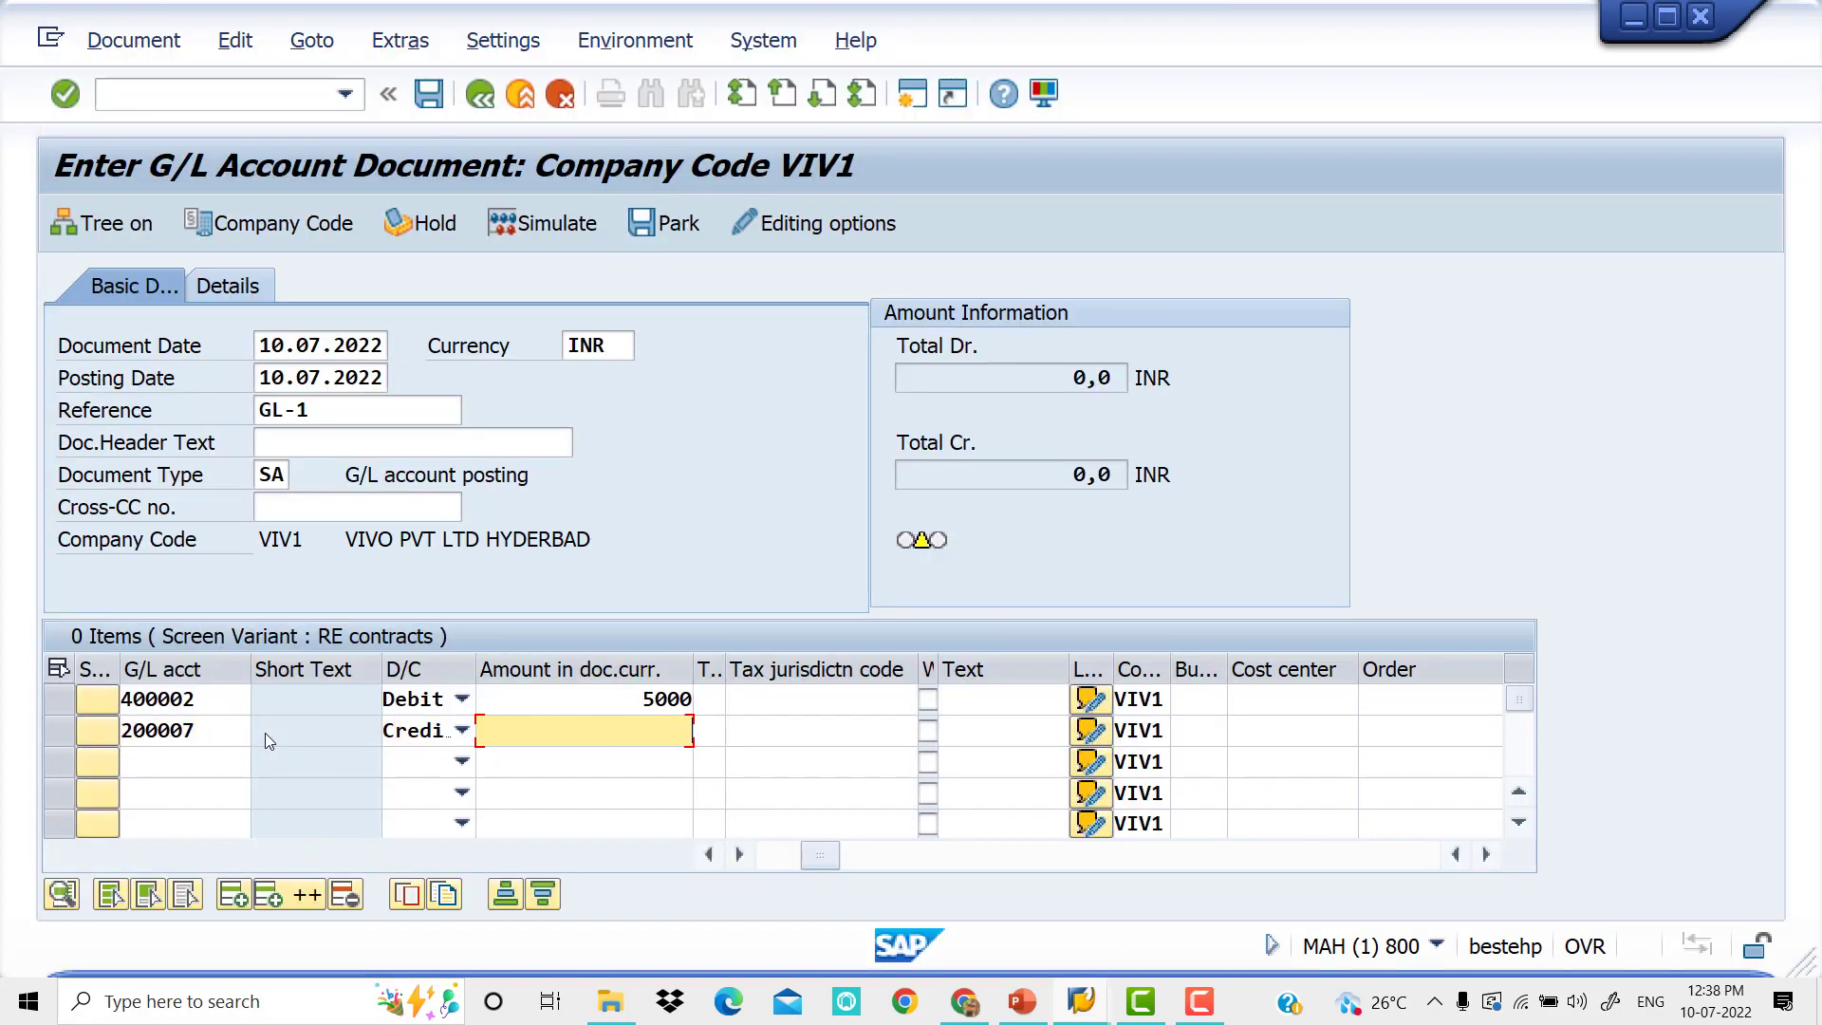
{"action": "type", "text": "5000"}
{"action": "key", "text": "Tab"}
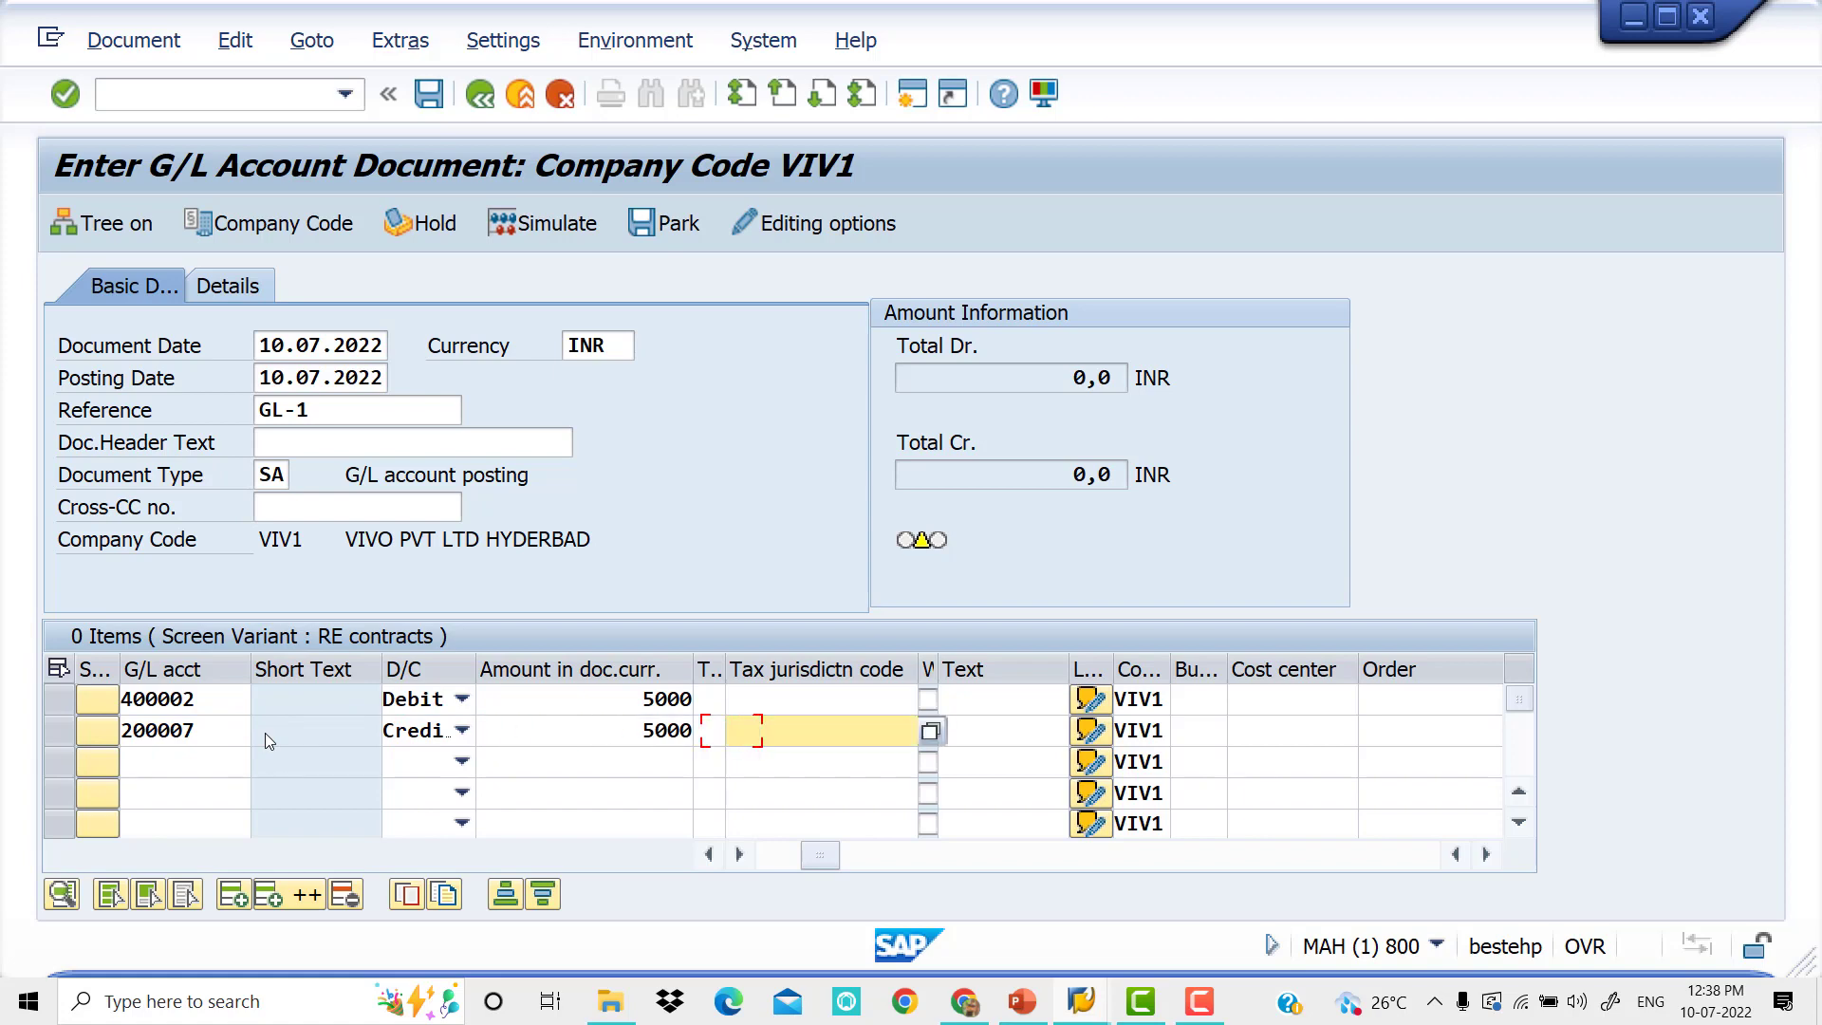
{"action": "key", "text": "Tab"}
{"action": "key", "text": "Tab"}
{"action": "key", "text": "Tab"}
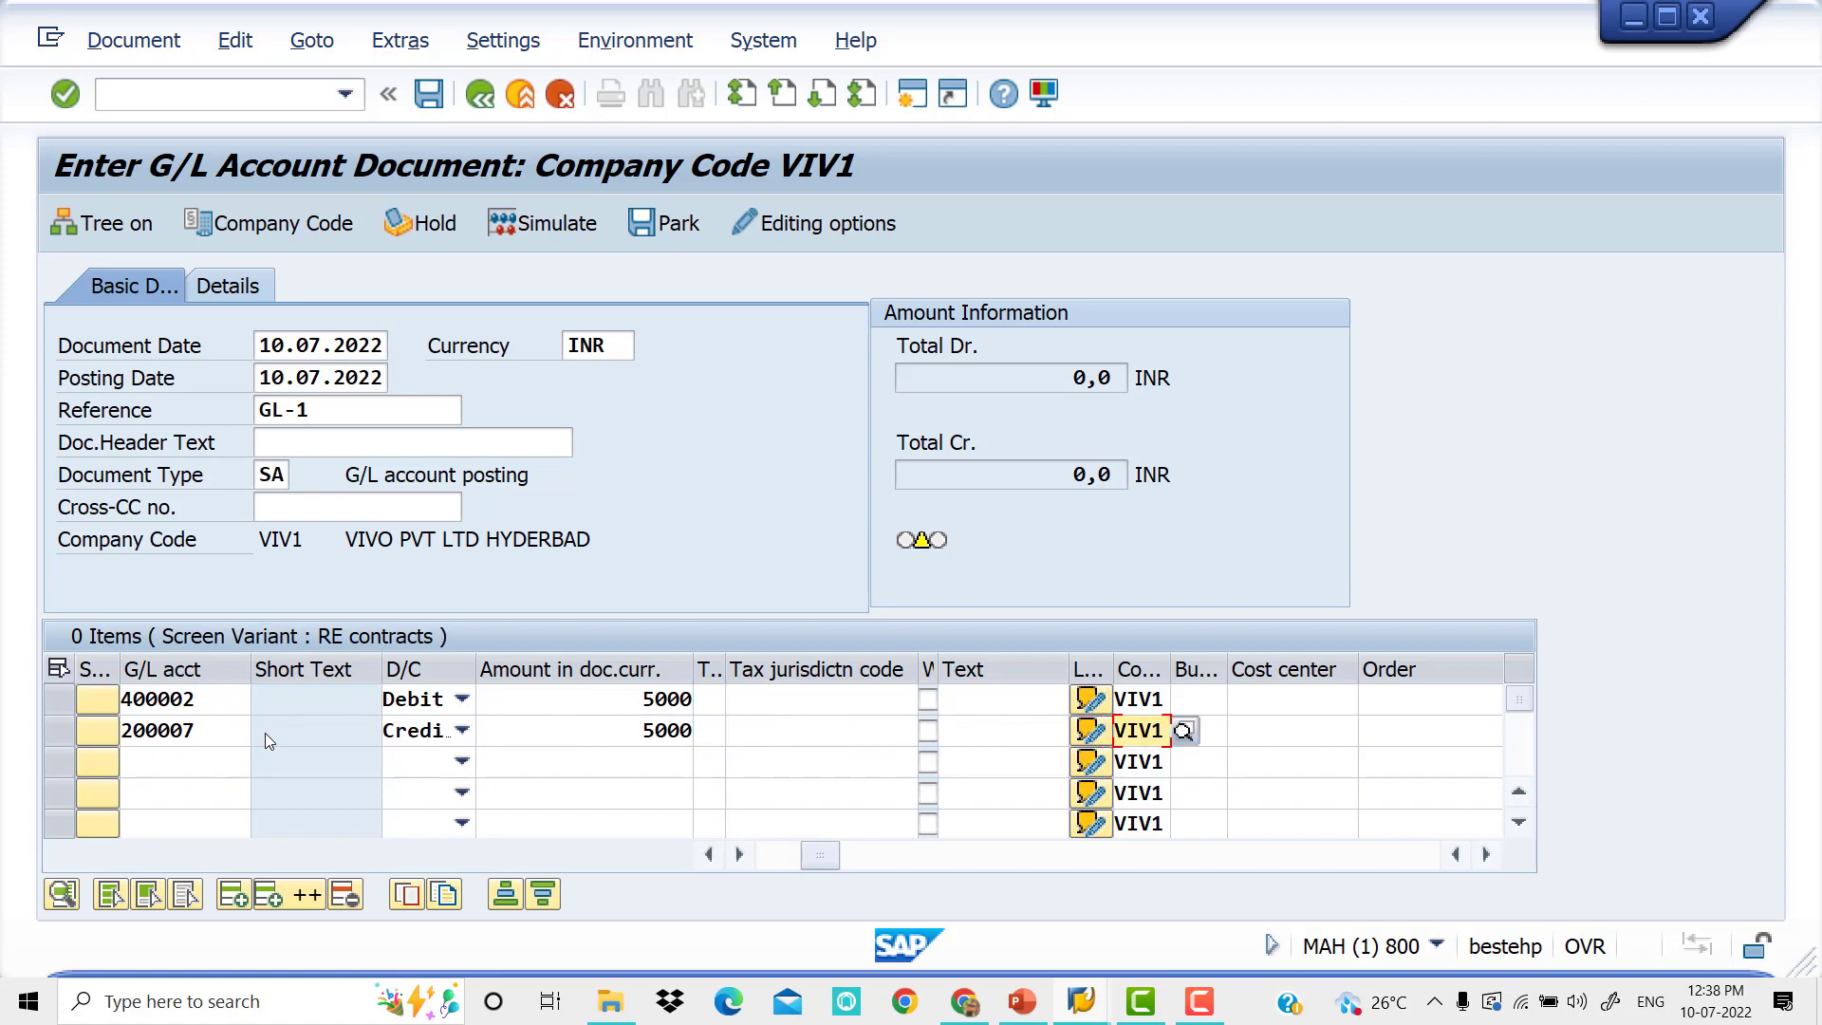
{"action": "key", "text": "Tab"}
{"action": "key", "text": "Return"}
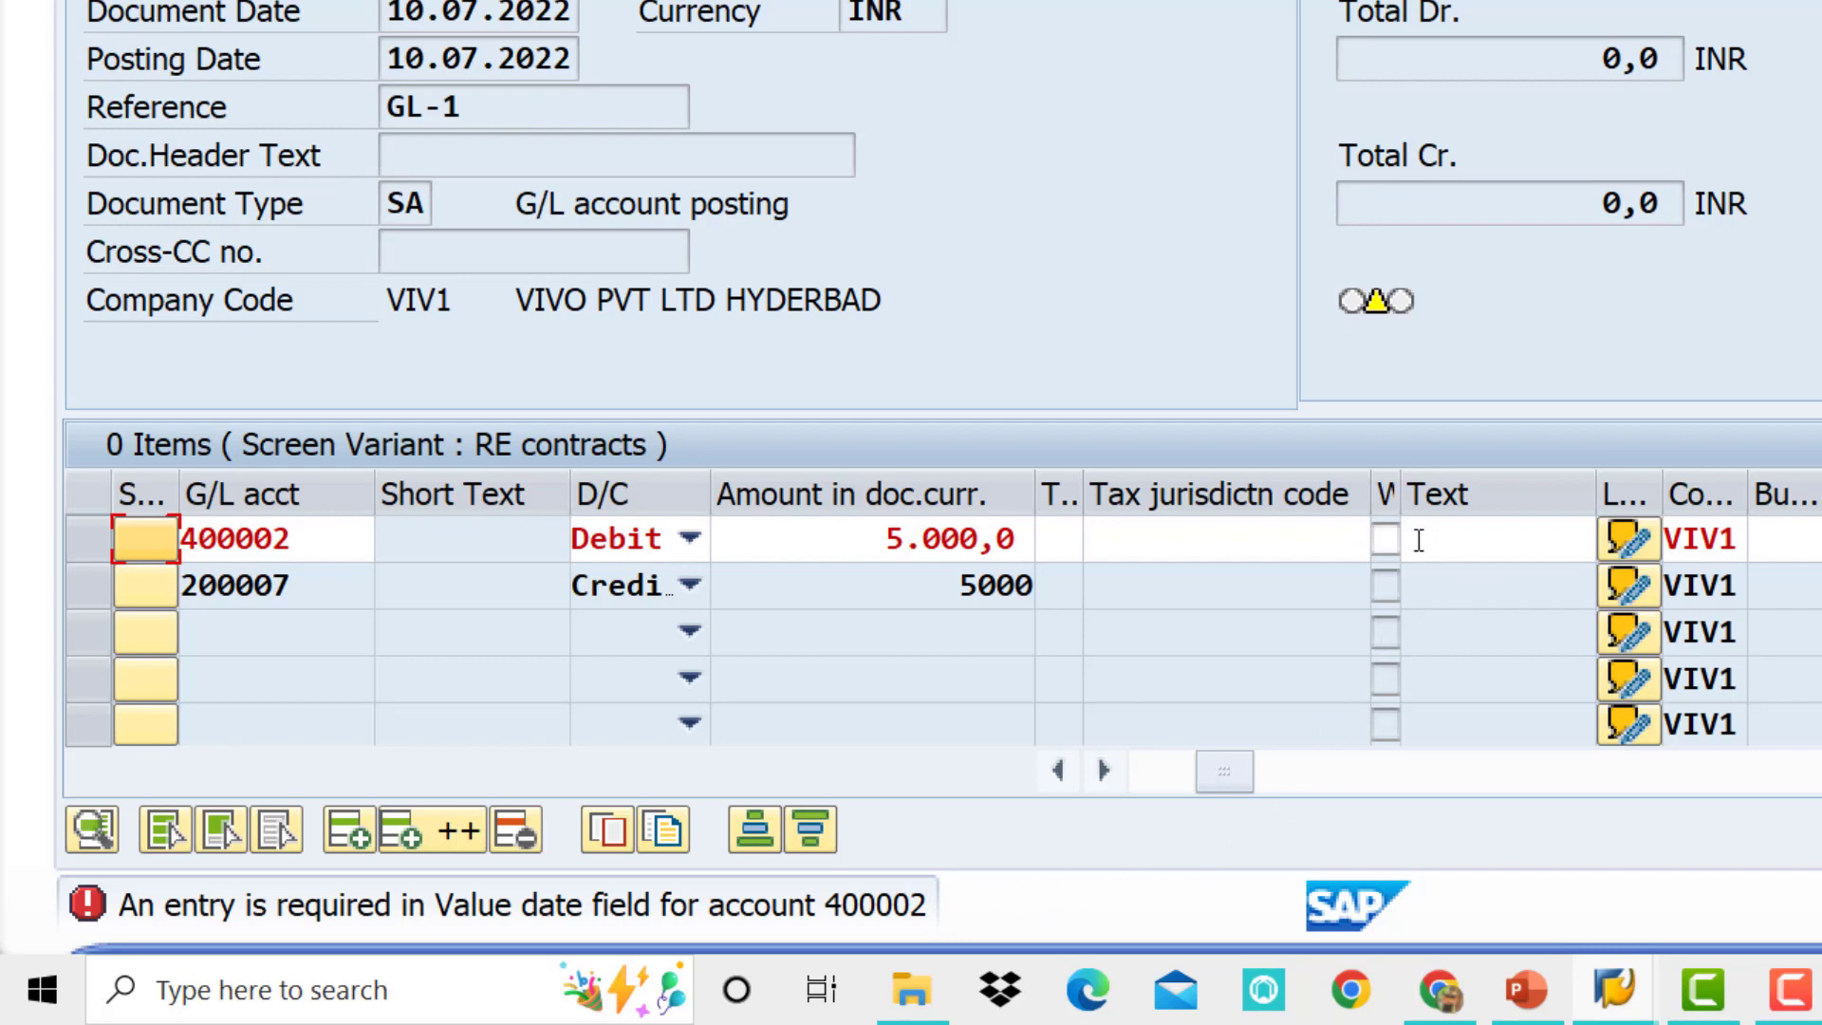
Examine the line item columns for a value date field, widening the narrow columns to read their headings.
{"action": "left_click_drag", "start_coordinate": [1397, 494], "coordinate": [1474, 494]}
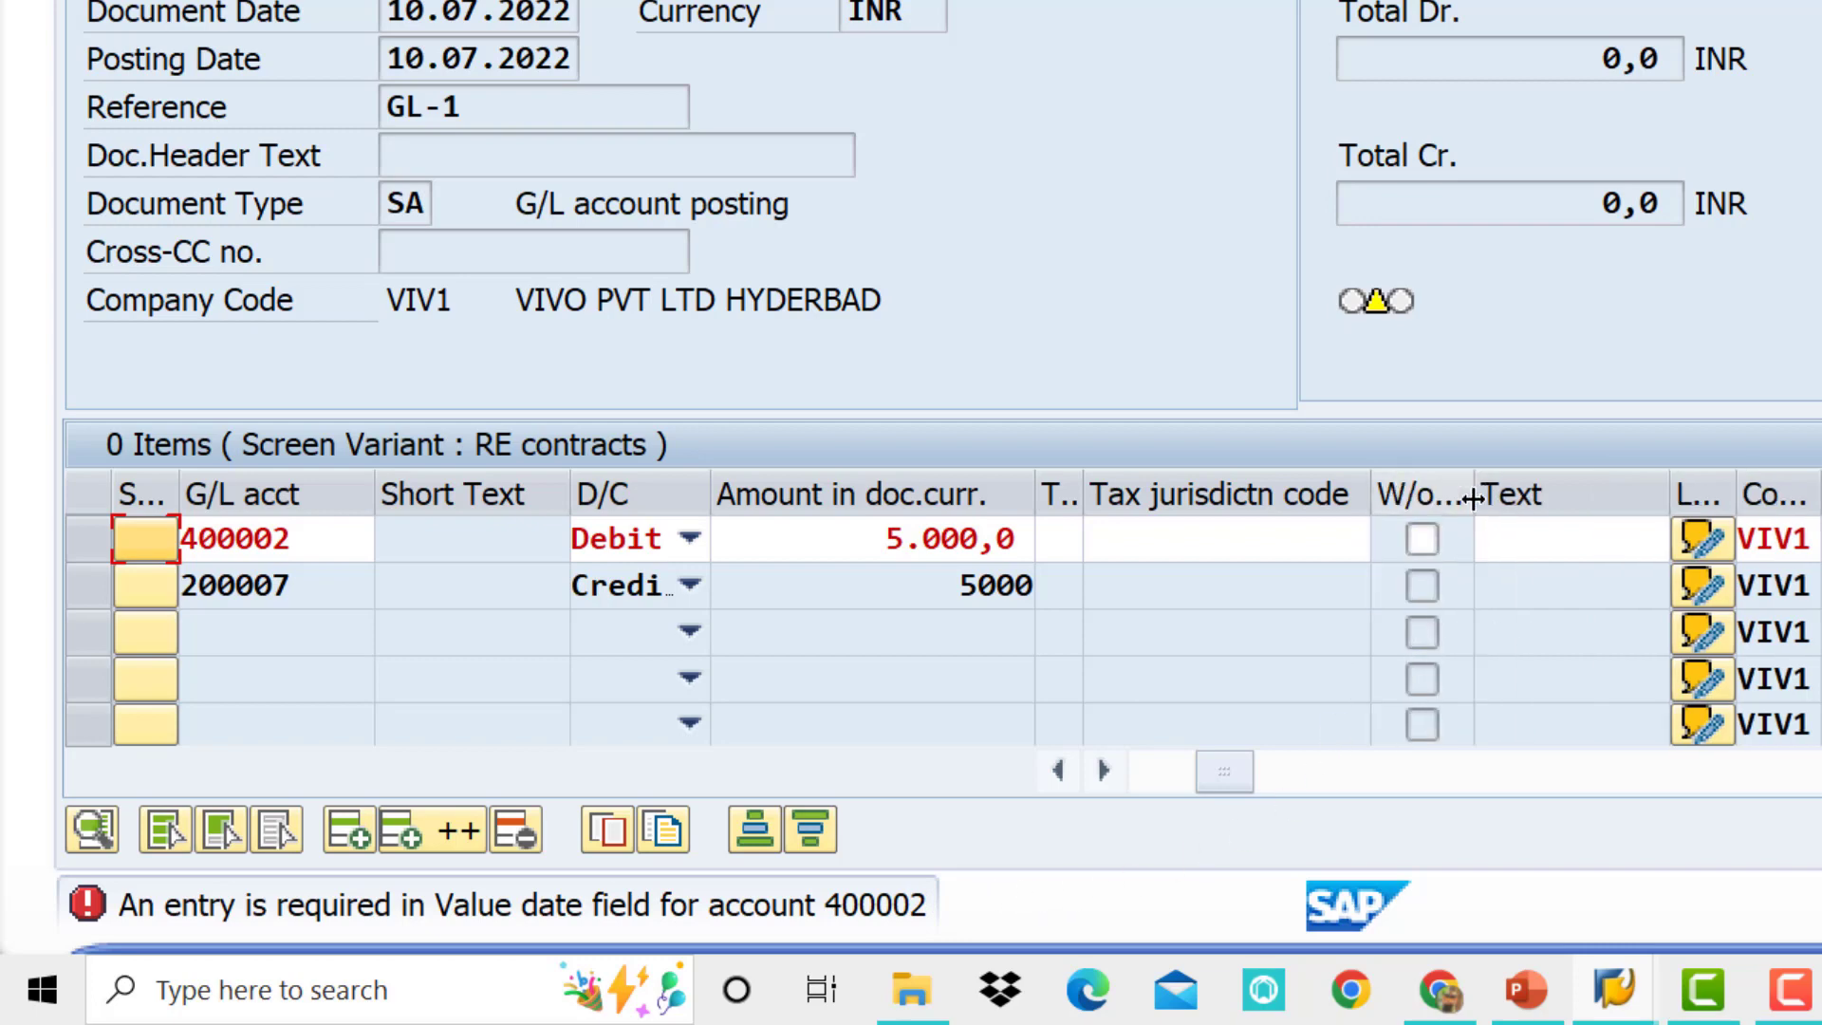
{"action": "left_click_drag", "start_coordinate": [1082, 494], "coordinate": [1156, 493]}
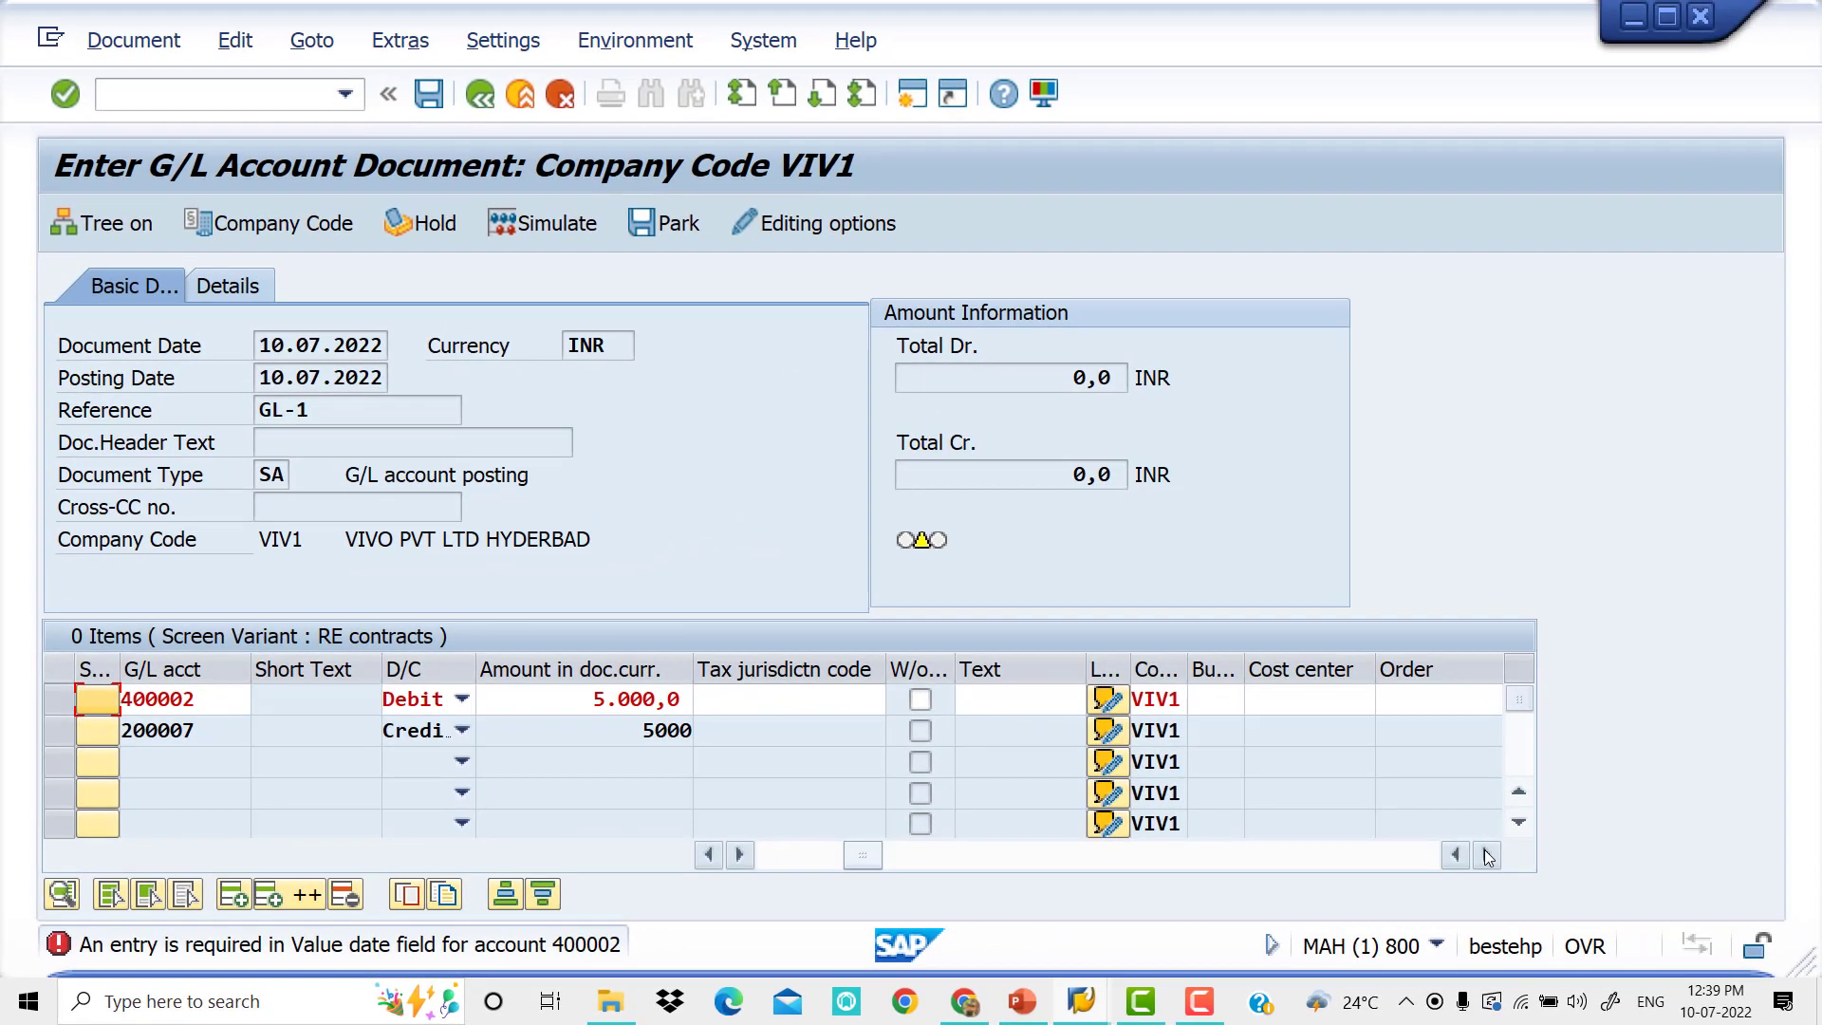
{"action": "left_click", "coordinate": [1488, 858]}
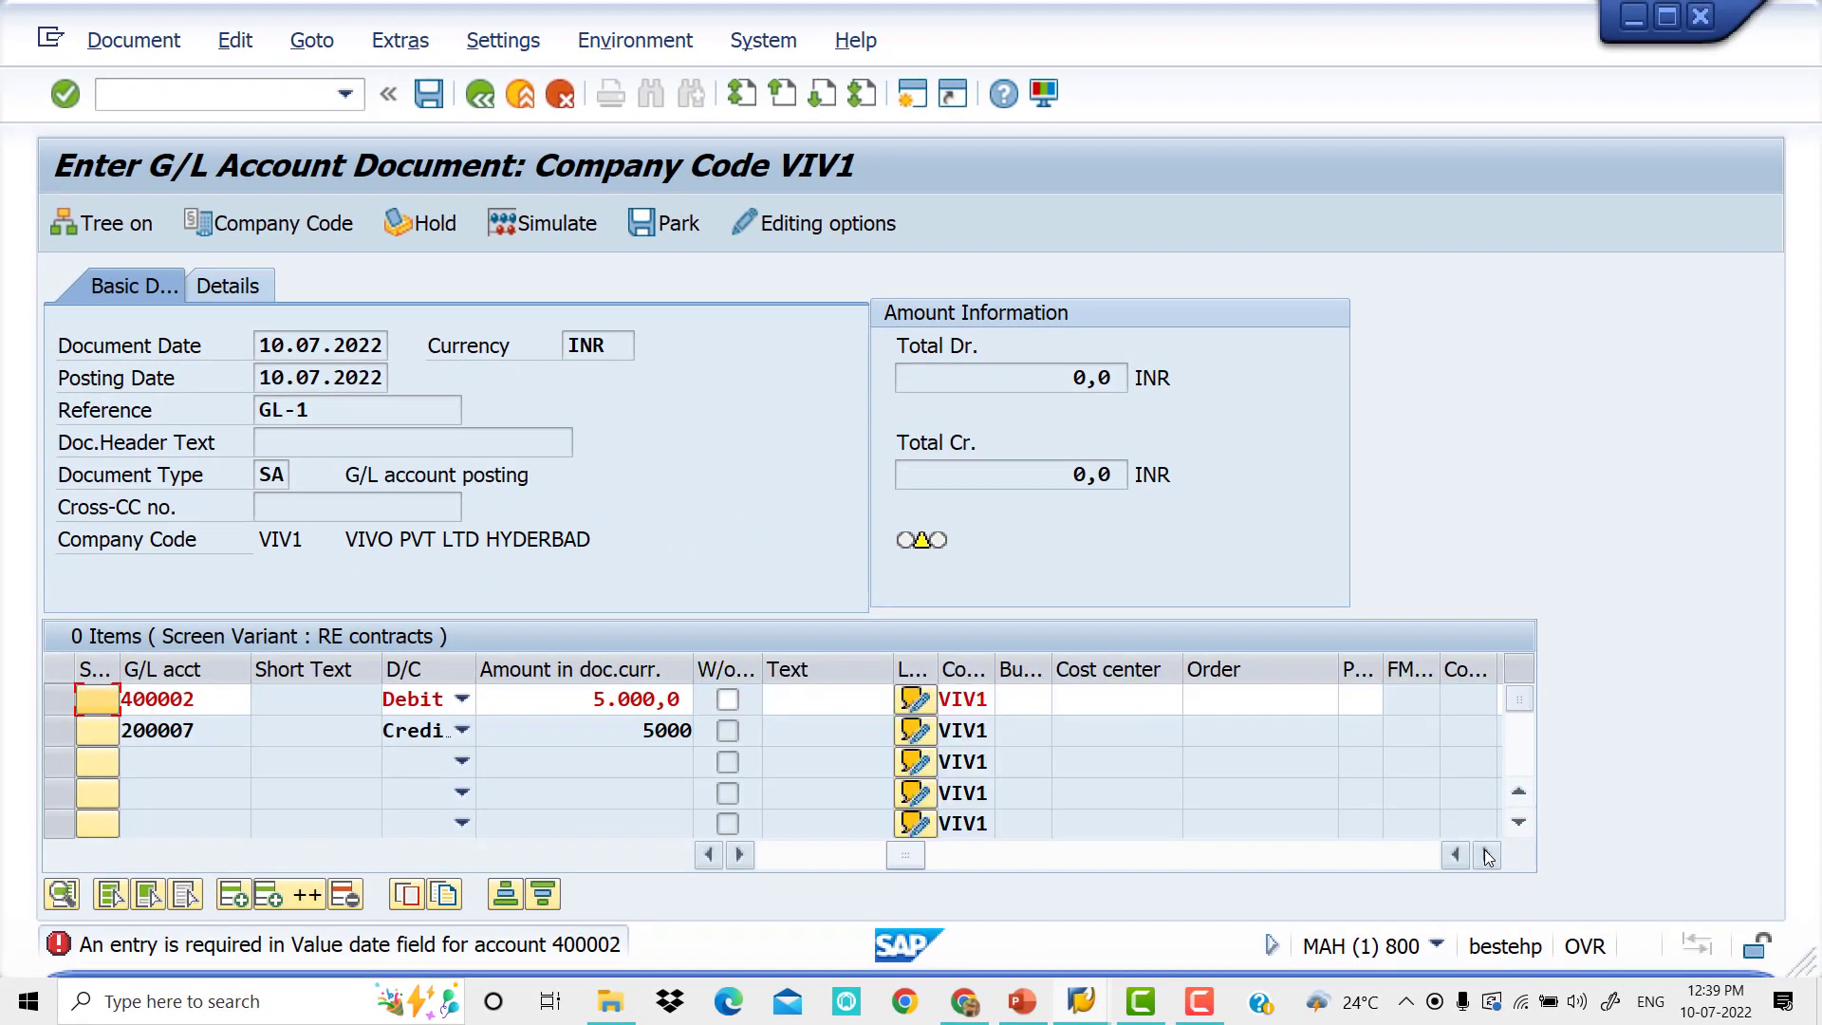
{"action": "left_click", "coordinate": [1487, 857]}
{"action": "left_click", "coordinate": [1488, 858]}
{"action": "left_click", "coordinate": [1487, 857]}
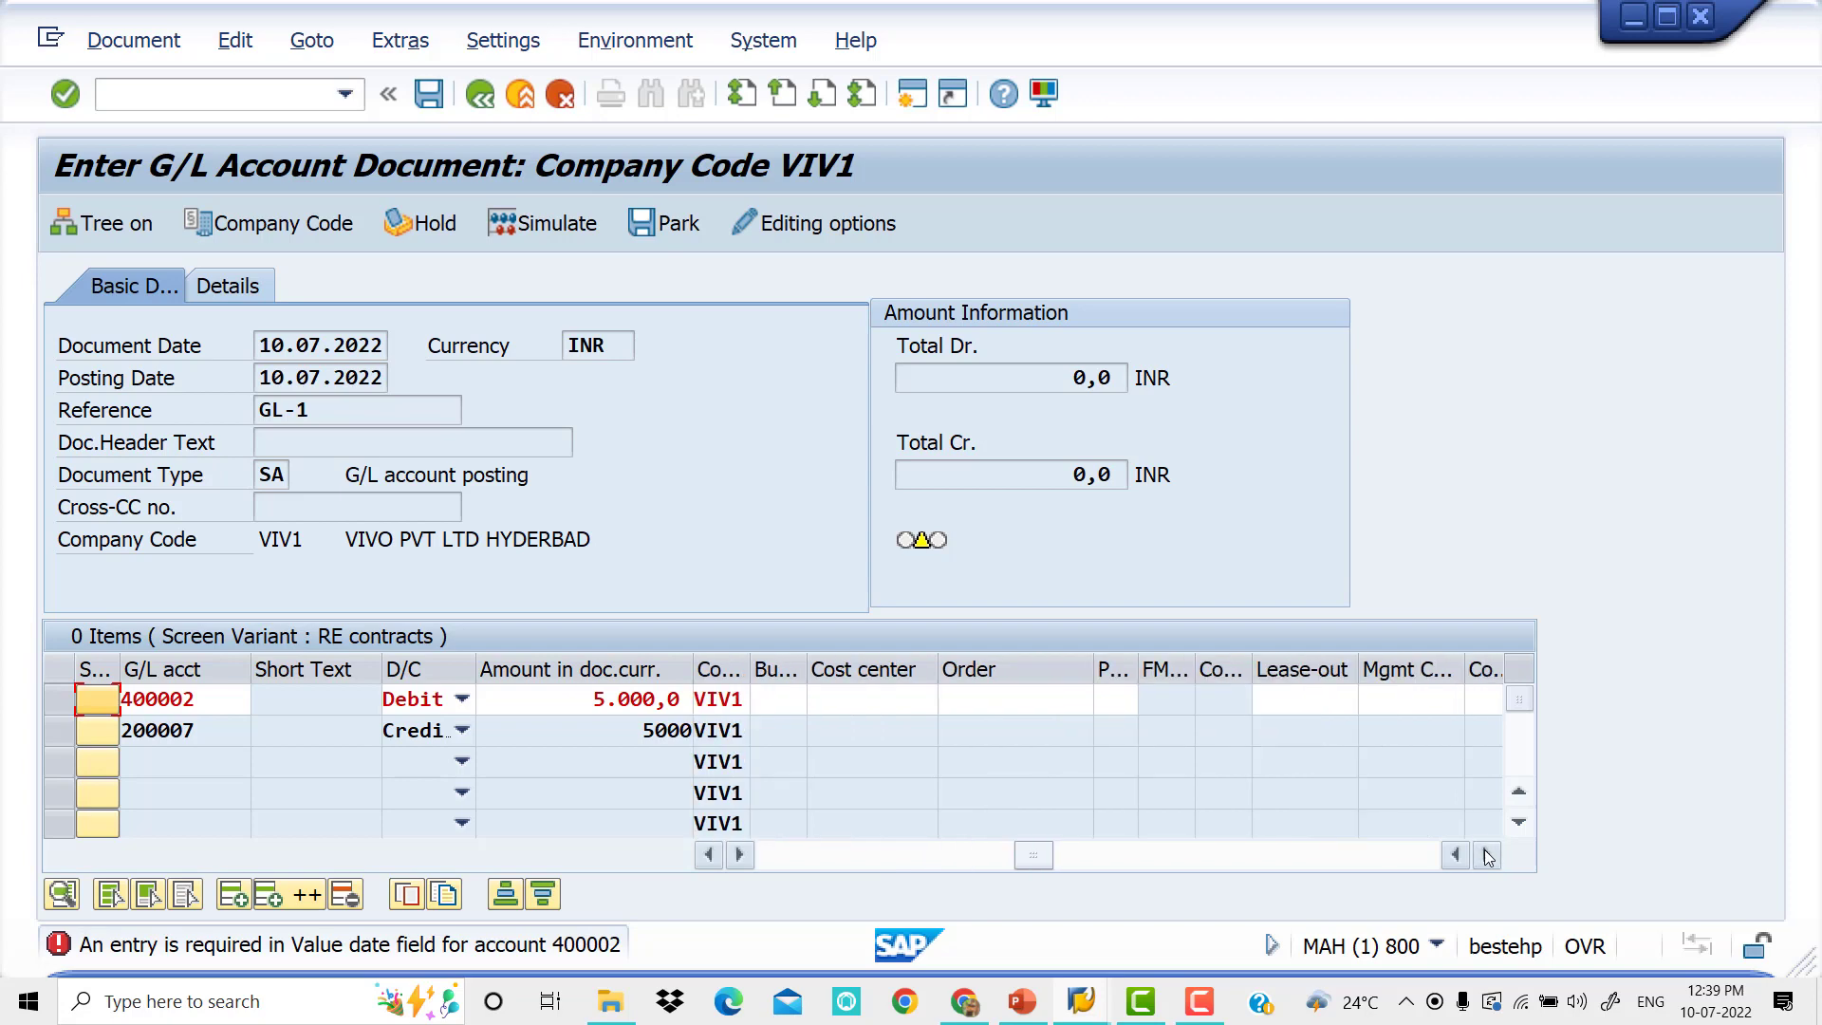
{"action": "left_click", "coordinate": [1487, 857]}
{"action": "left_click", "coordinate": [702, 858]}
{"action": "left_click", "coordinate": [702, 858]}
{"action": "left_click", "coordinate": [702, 858]}
{"action": "left_click", "coordinate": [702, 858]}
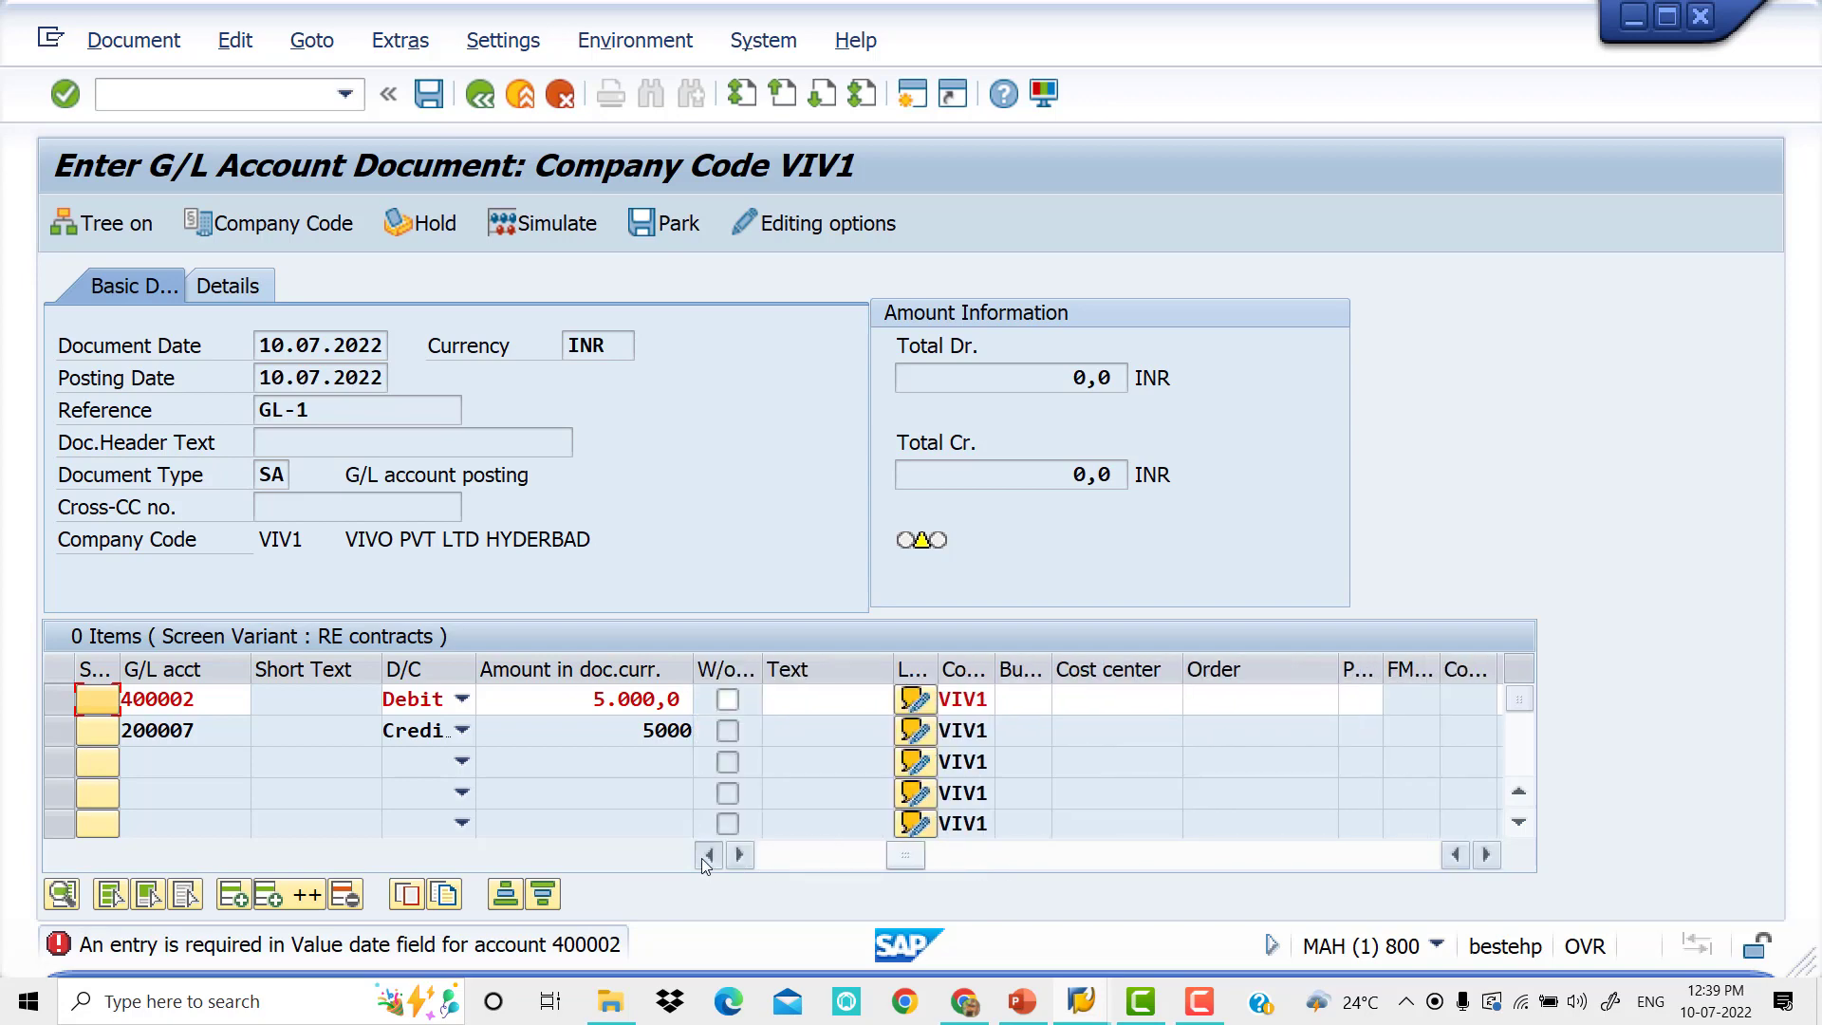
{"action": "left_click", "coordinate": [702, 858]}
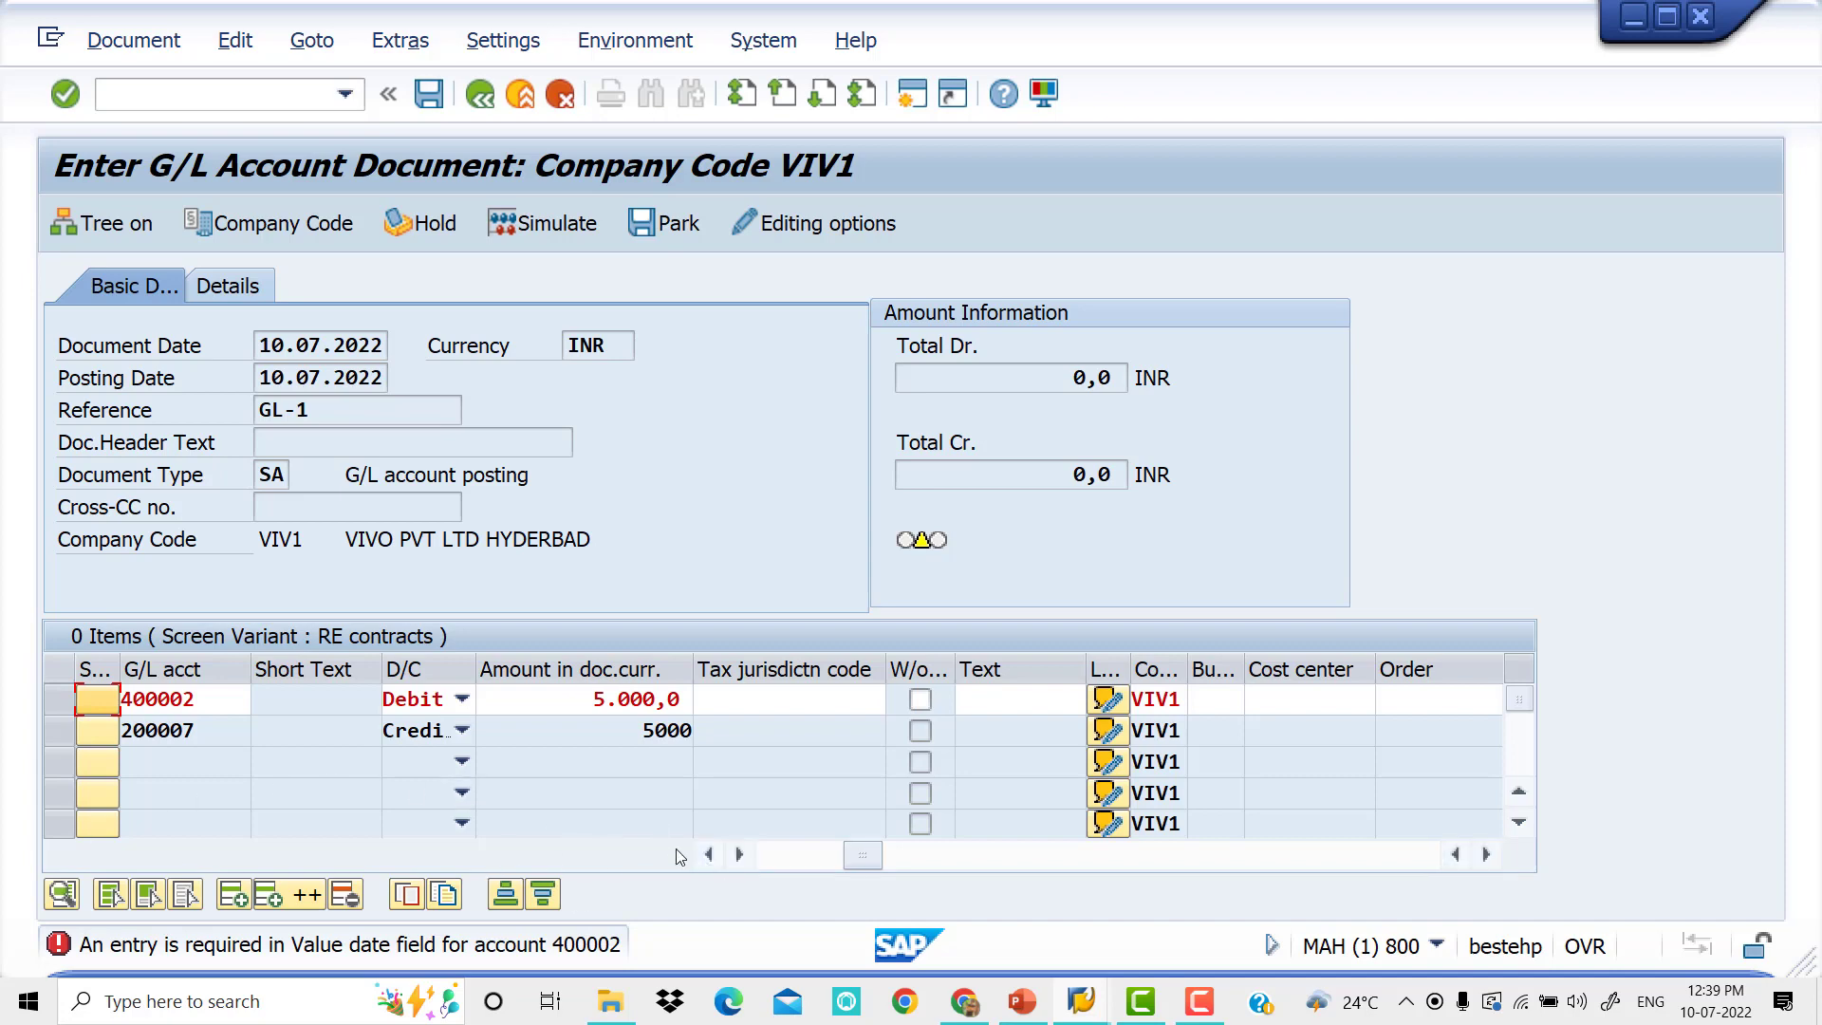
{"action": "left_click", "coordinate": [1071, 704]}
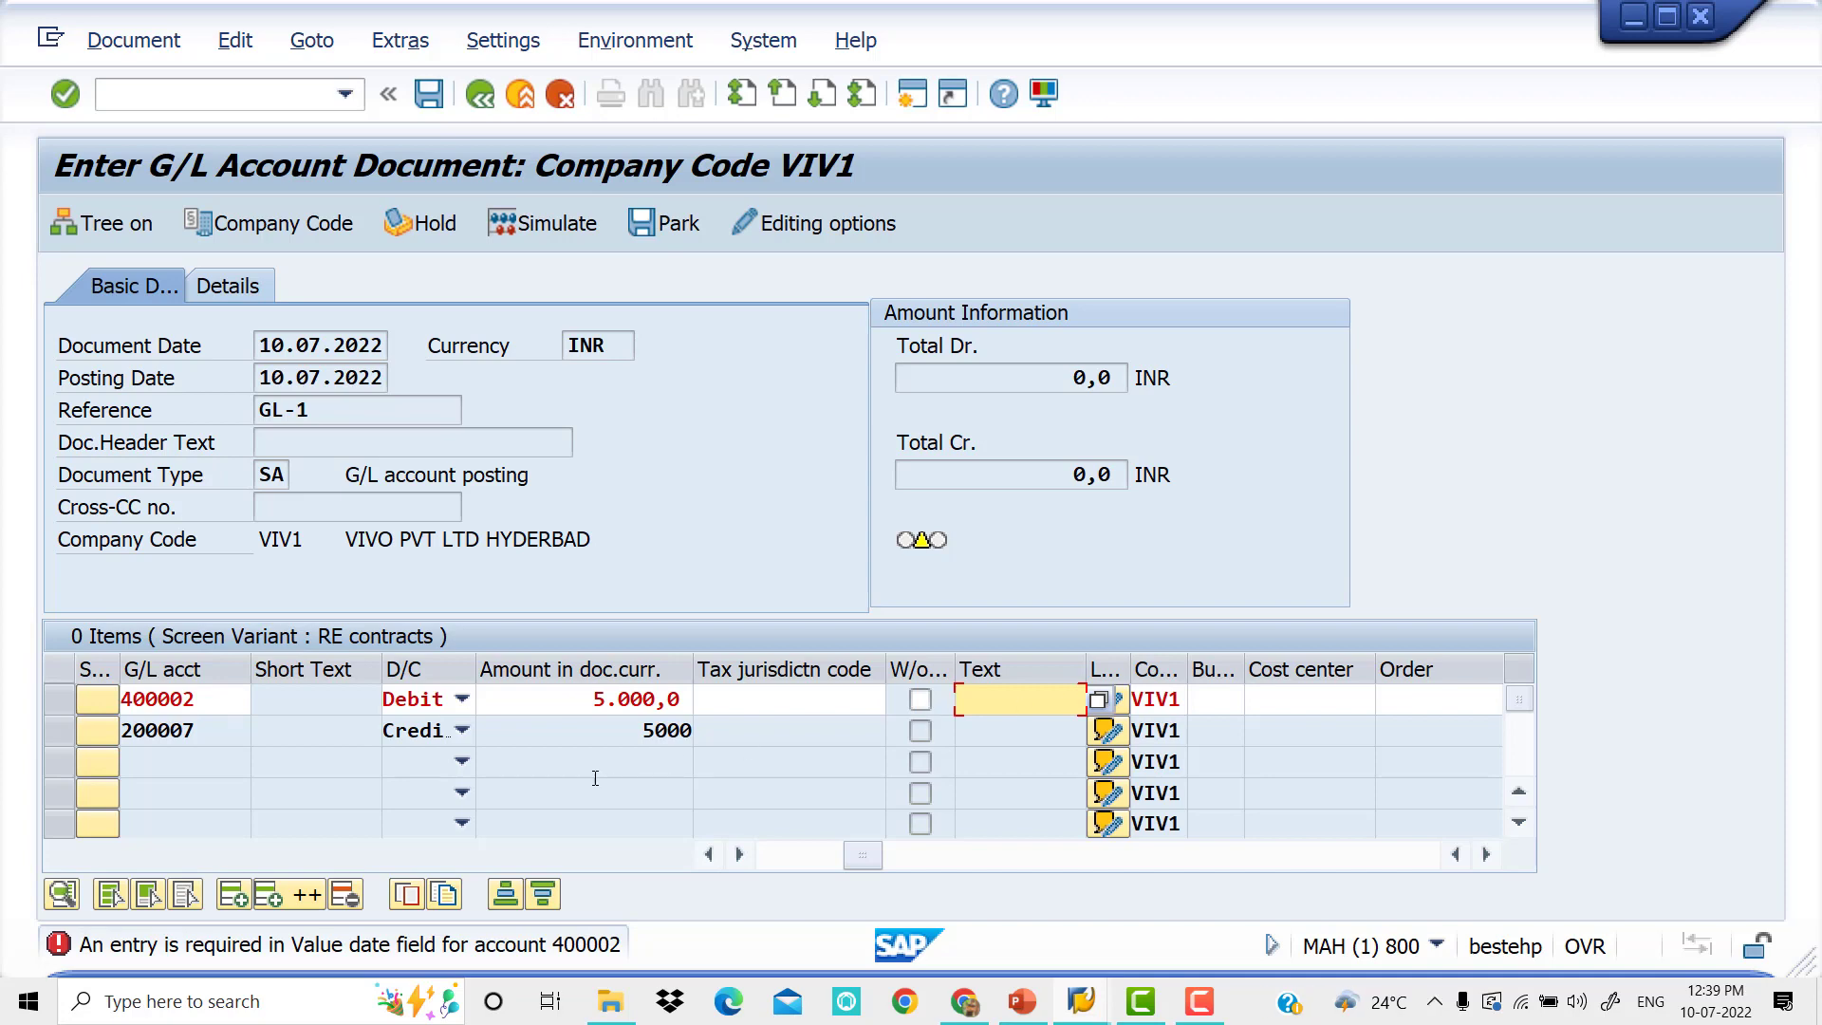
Open the details of the Rent A/C line item and set its value date to 10.07.2022.
{"action": "left_click", "coordinate": [220, 694]}
{"action": "double_click", "coordinate": [220, 696]}
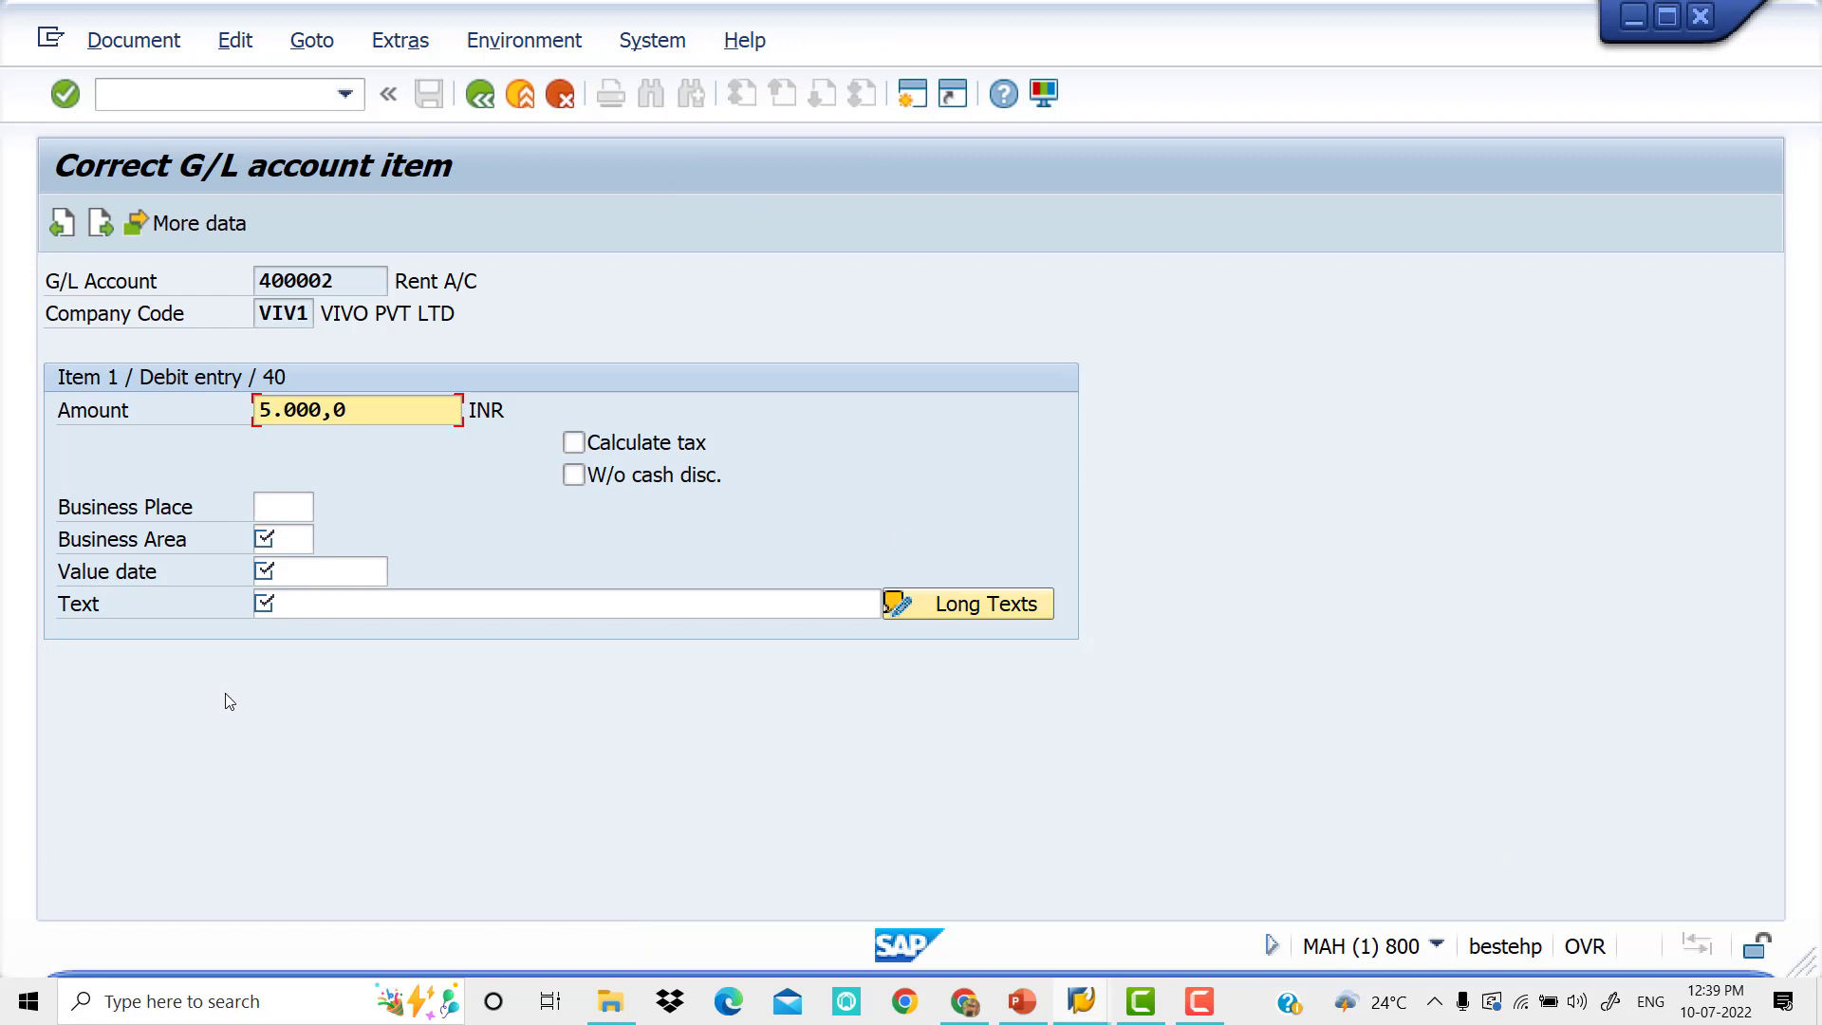
{"action": "left_click", "coordinate": [299, 574]}
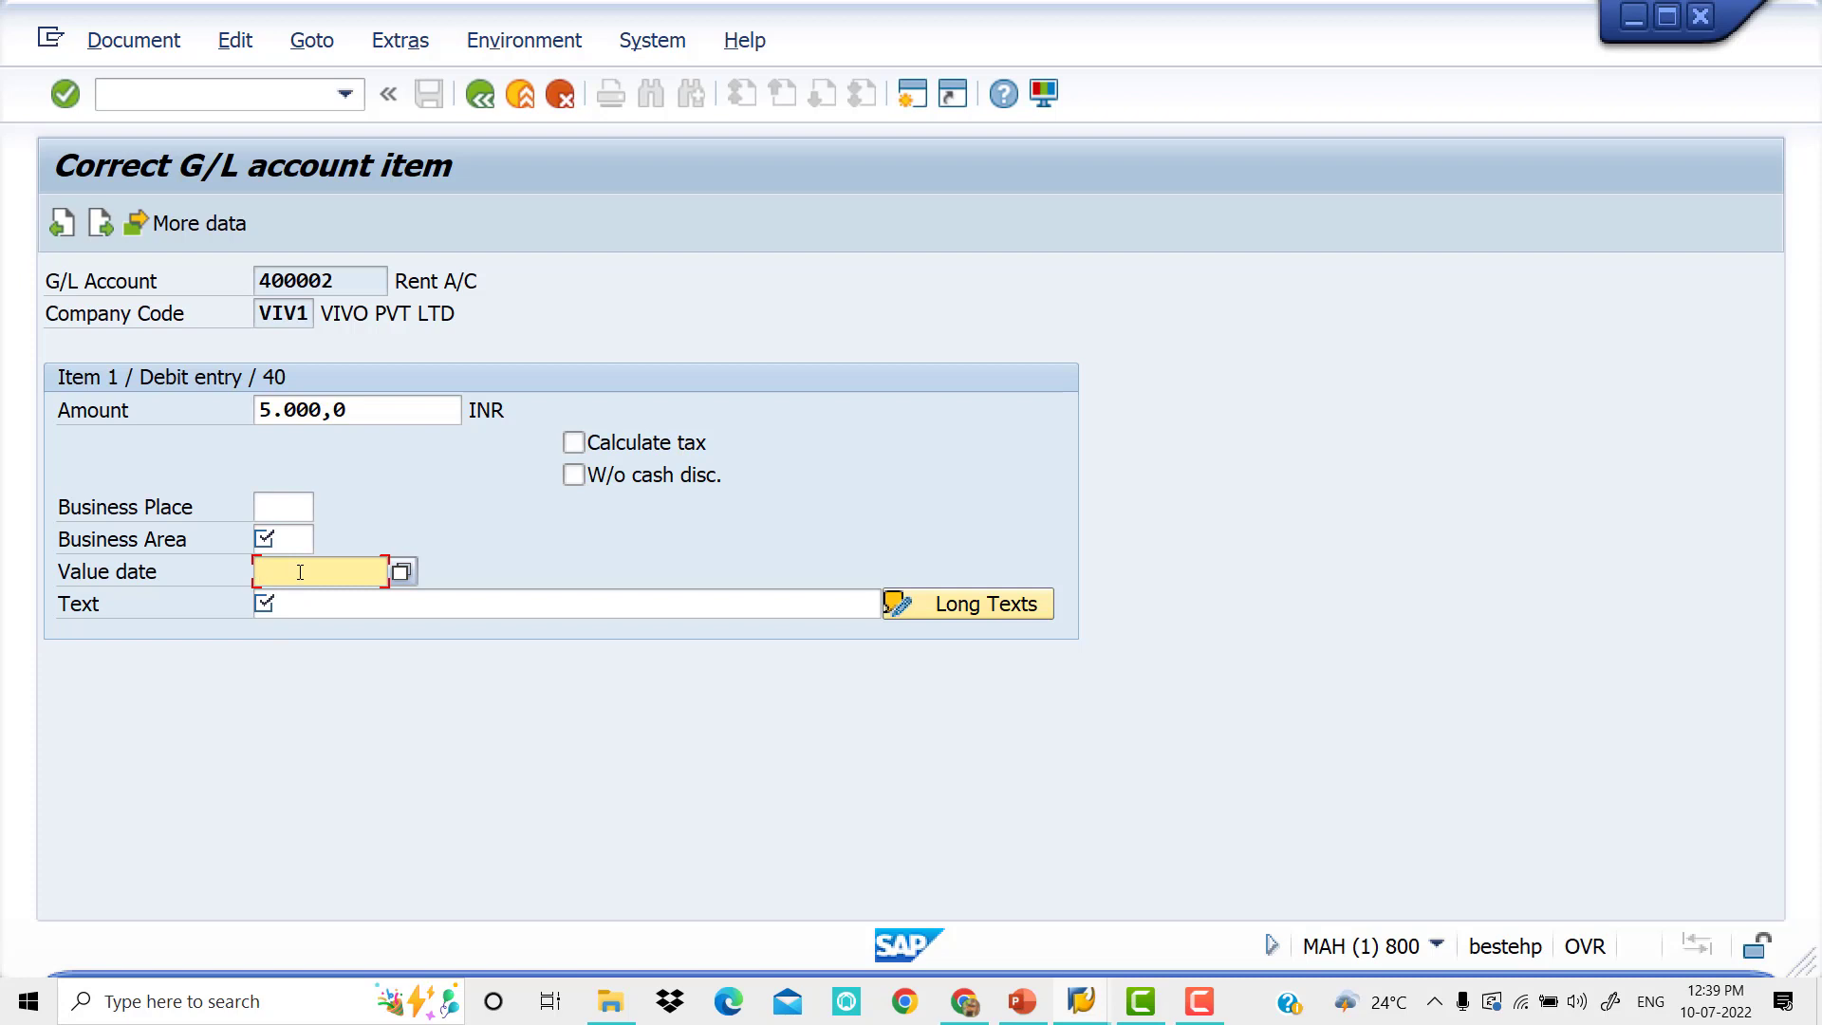
{"action": "type", "text": "10.07.2022"}
{"action": "key", "text": "Tab"}
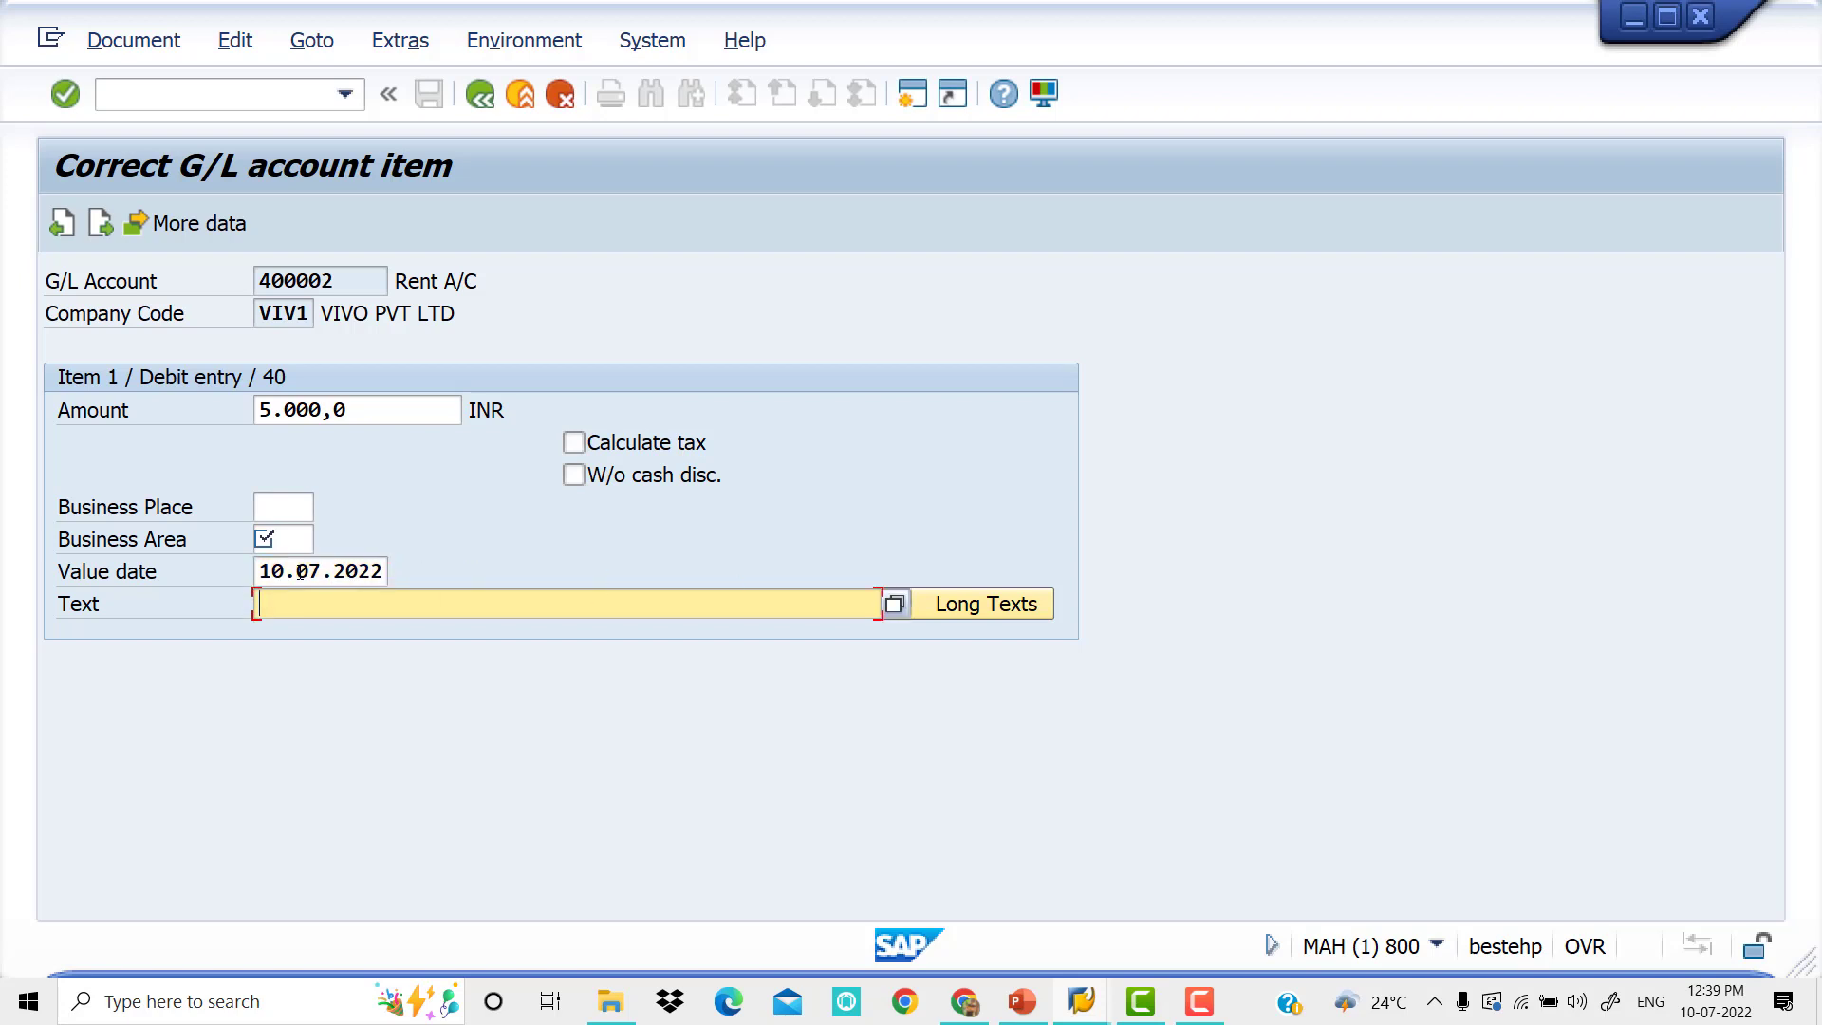
{"action": "key", "text": "Return"}
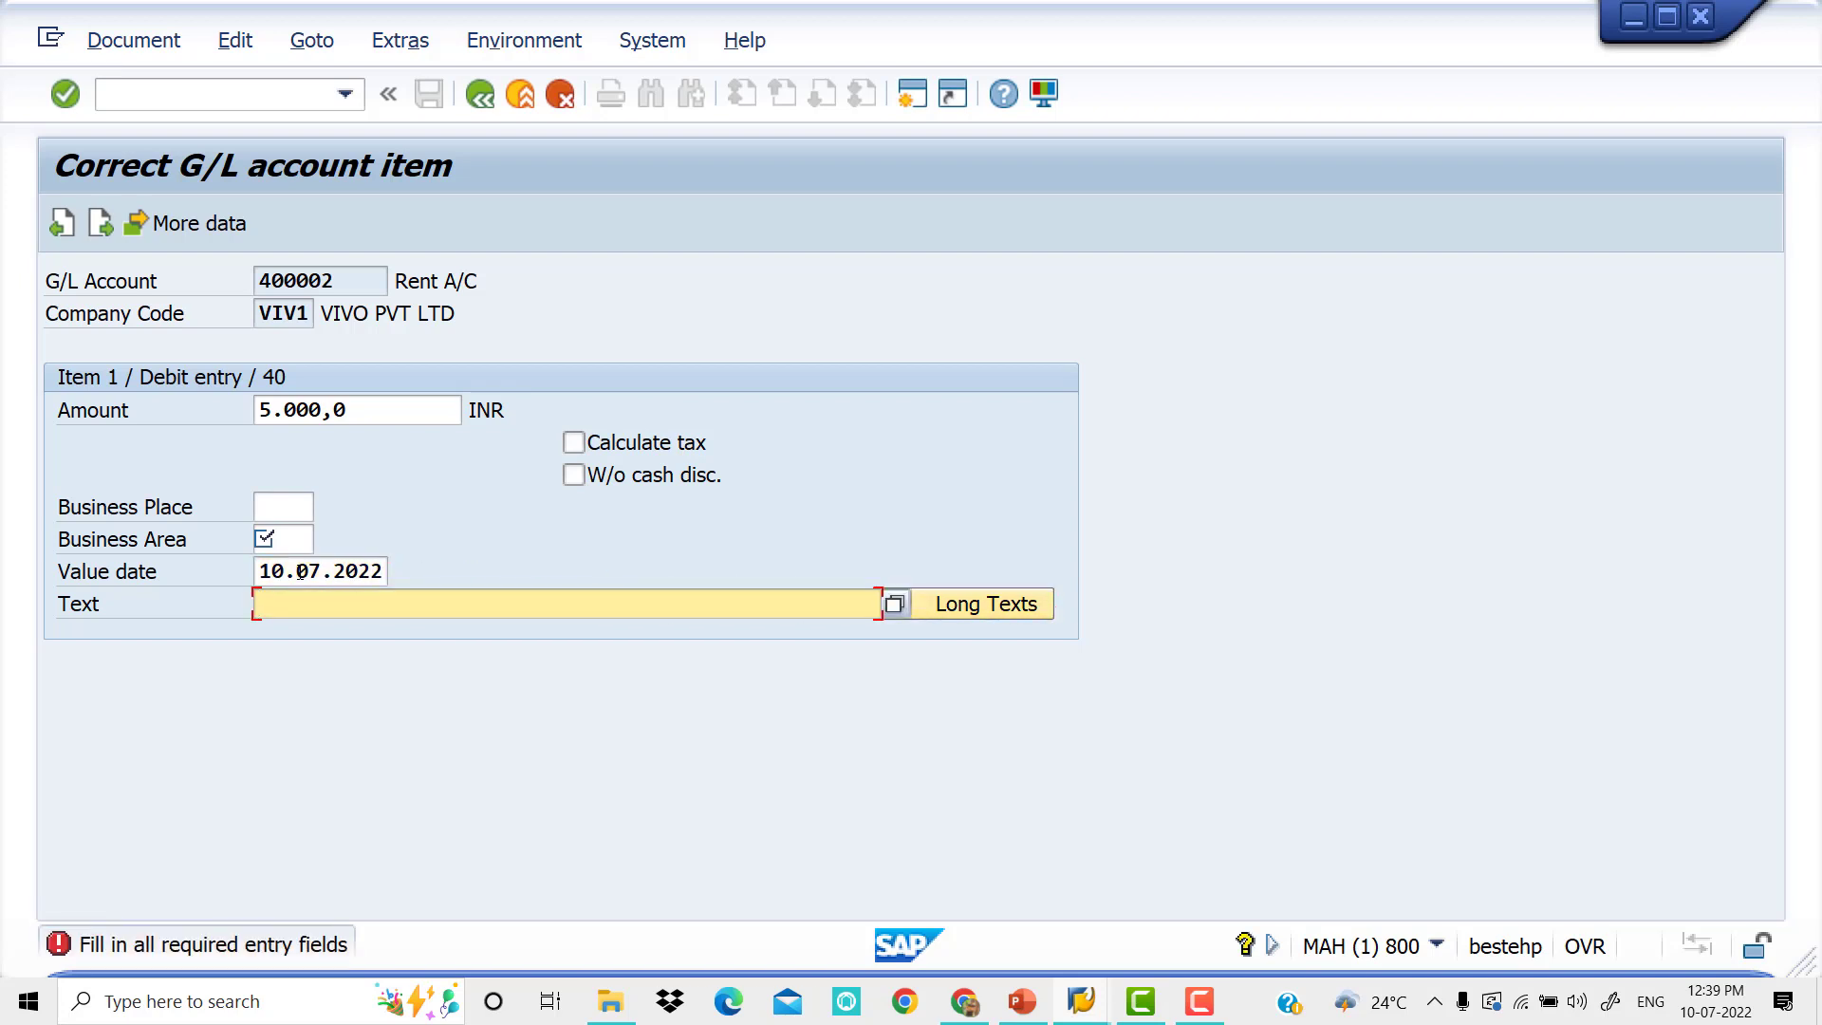
Give the Rent A/C item the text RENT A/C and business area VIV0, without a long text, and return to the document.
{"action": "type", "text": "RENT A/C"}
{"action": "key", "text": "Return"}
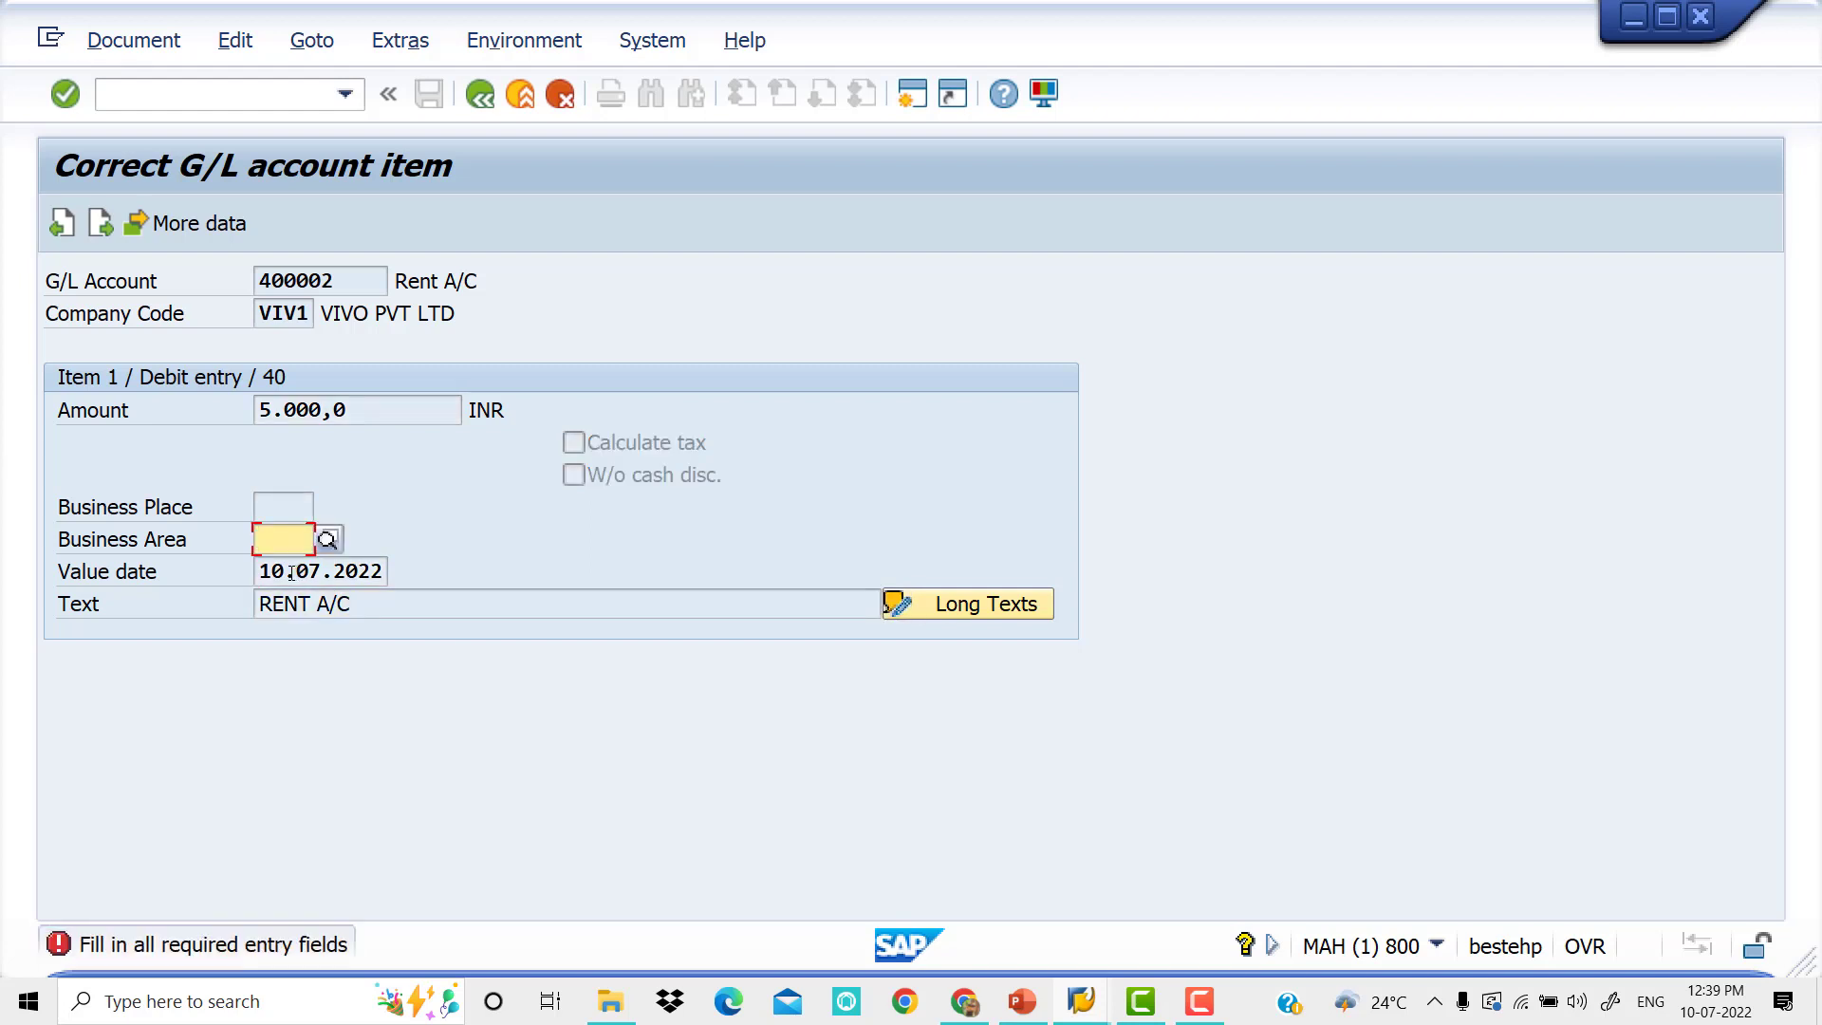
{"action": "type", "text": "VIV"}
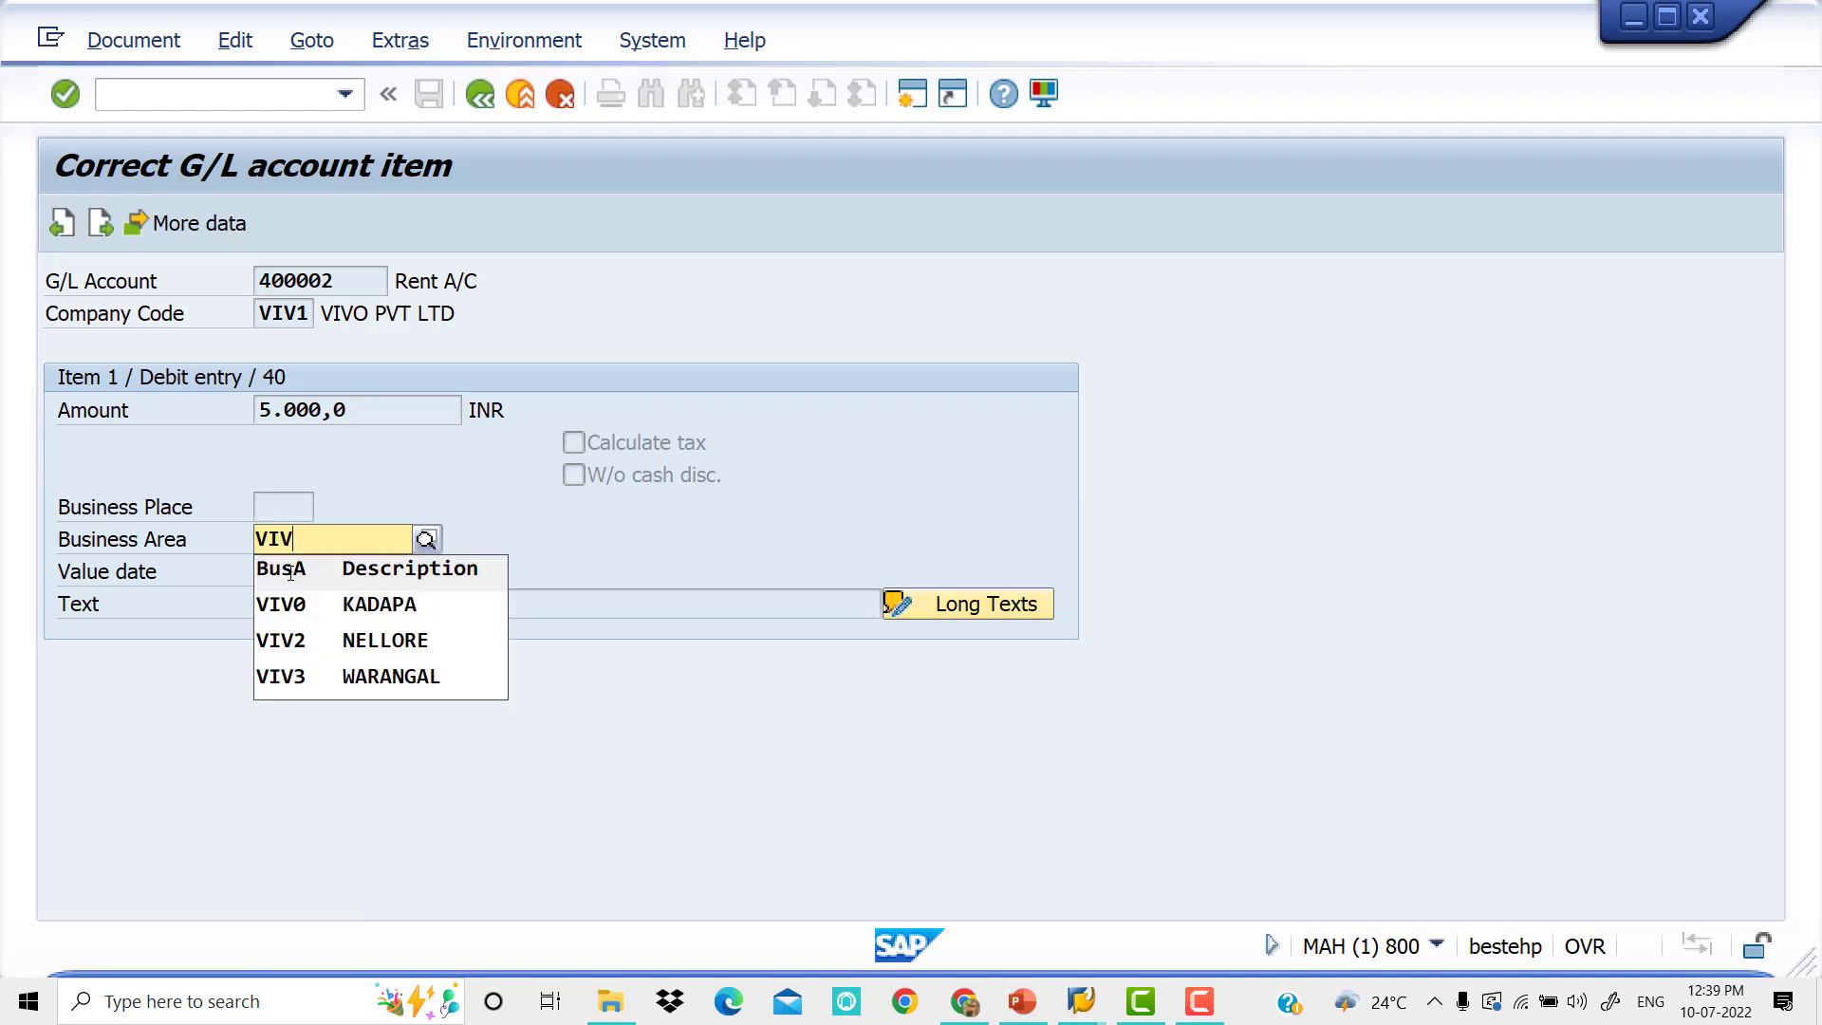
{"action": "key", "text": "Down"}
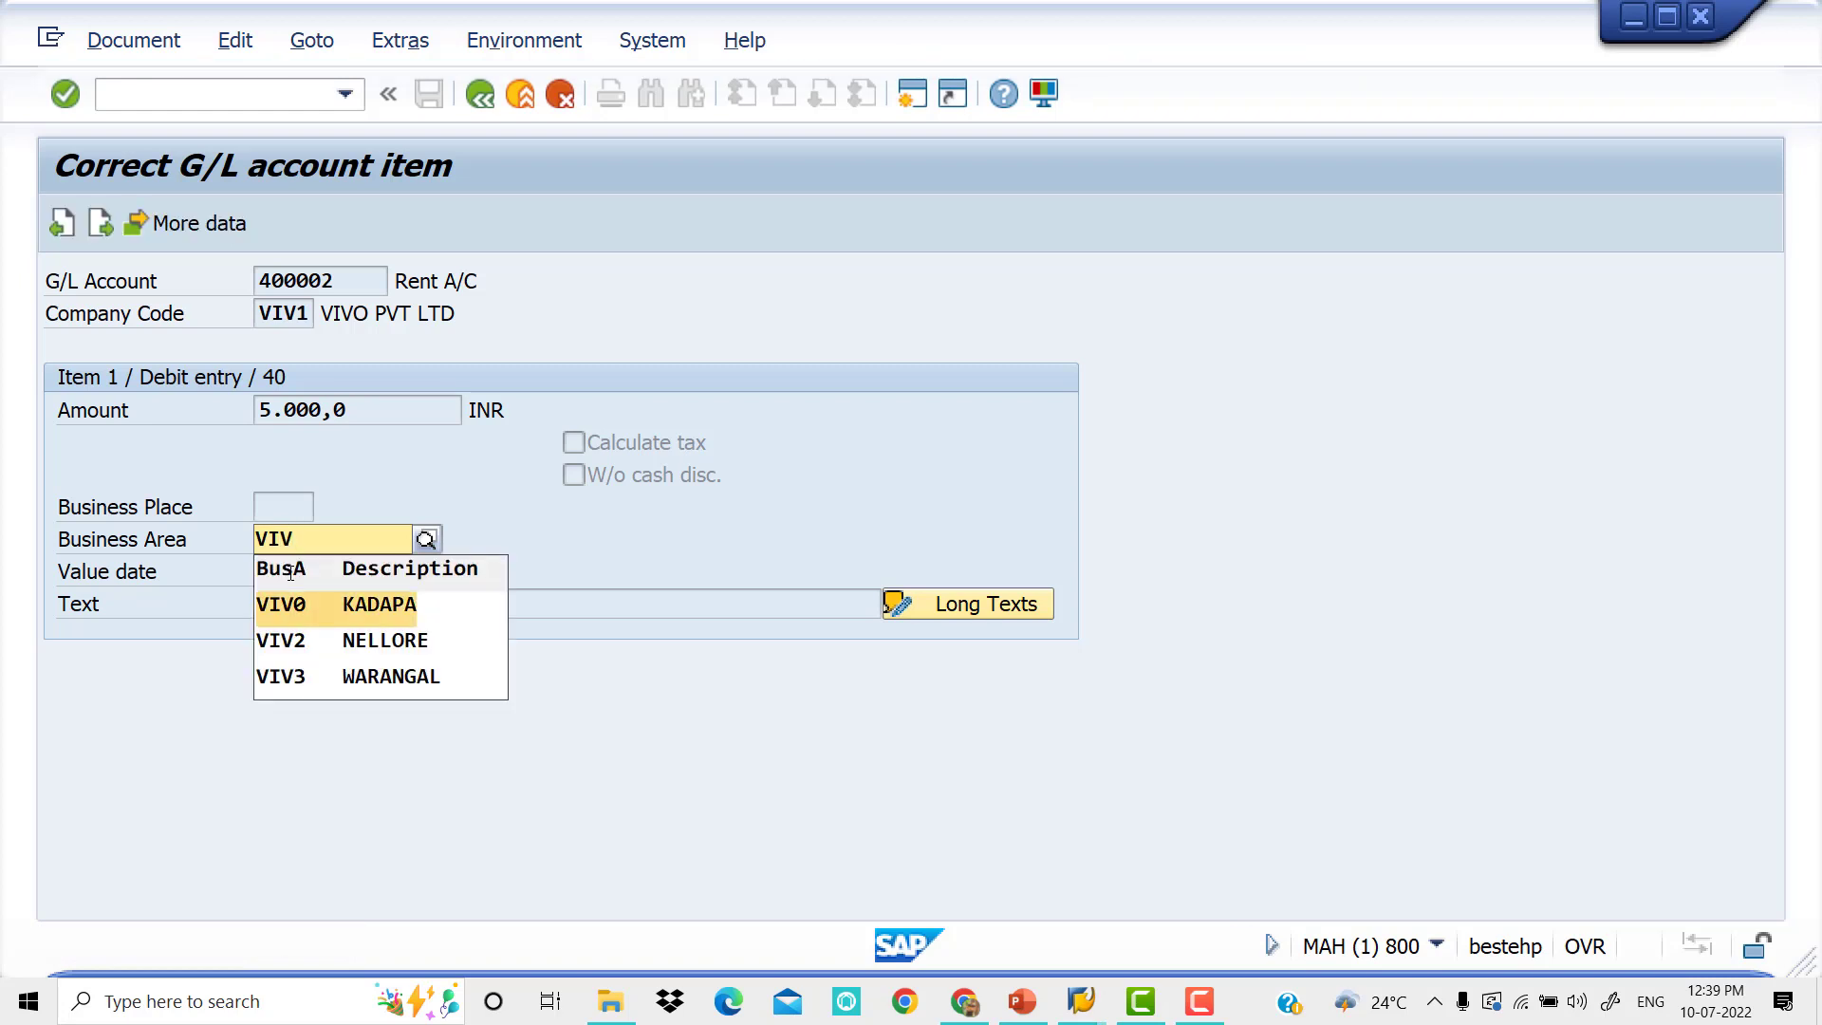
{"action": "key", "text": "Return"}
{"action": "key", "text": "Return"}
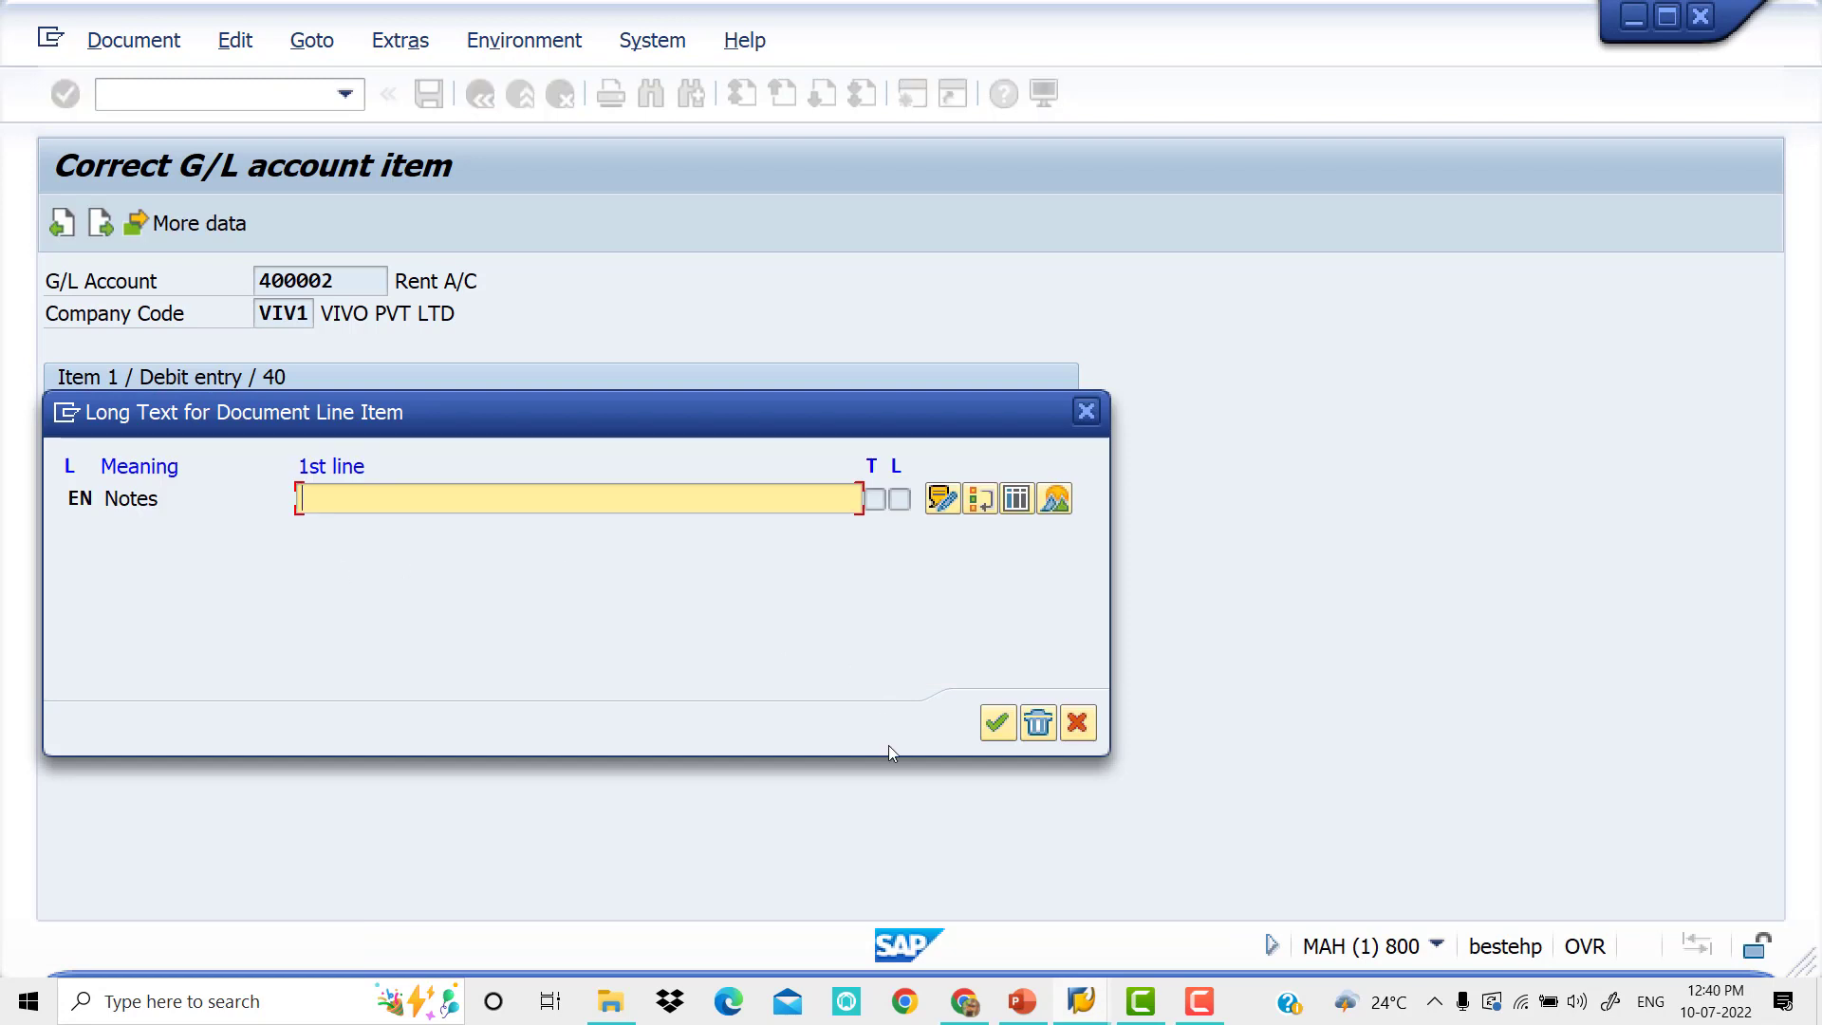
{"action": "left_click", "coordinate": [1085, 412]}
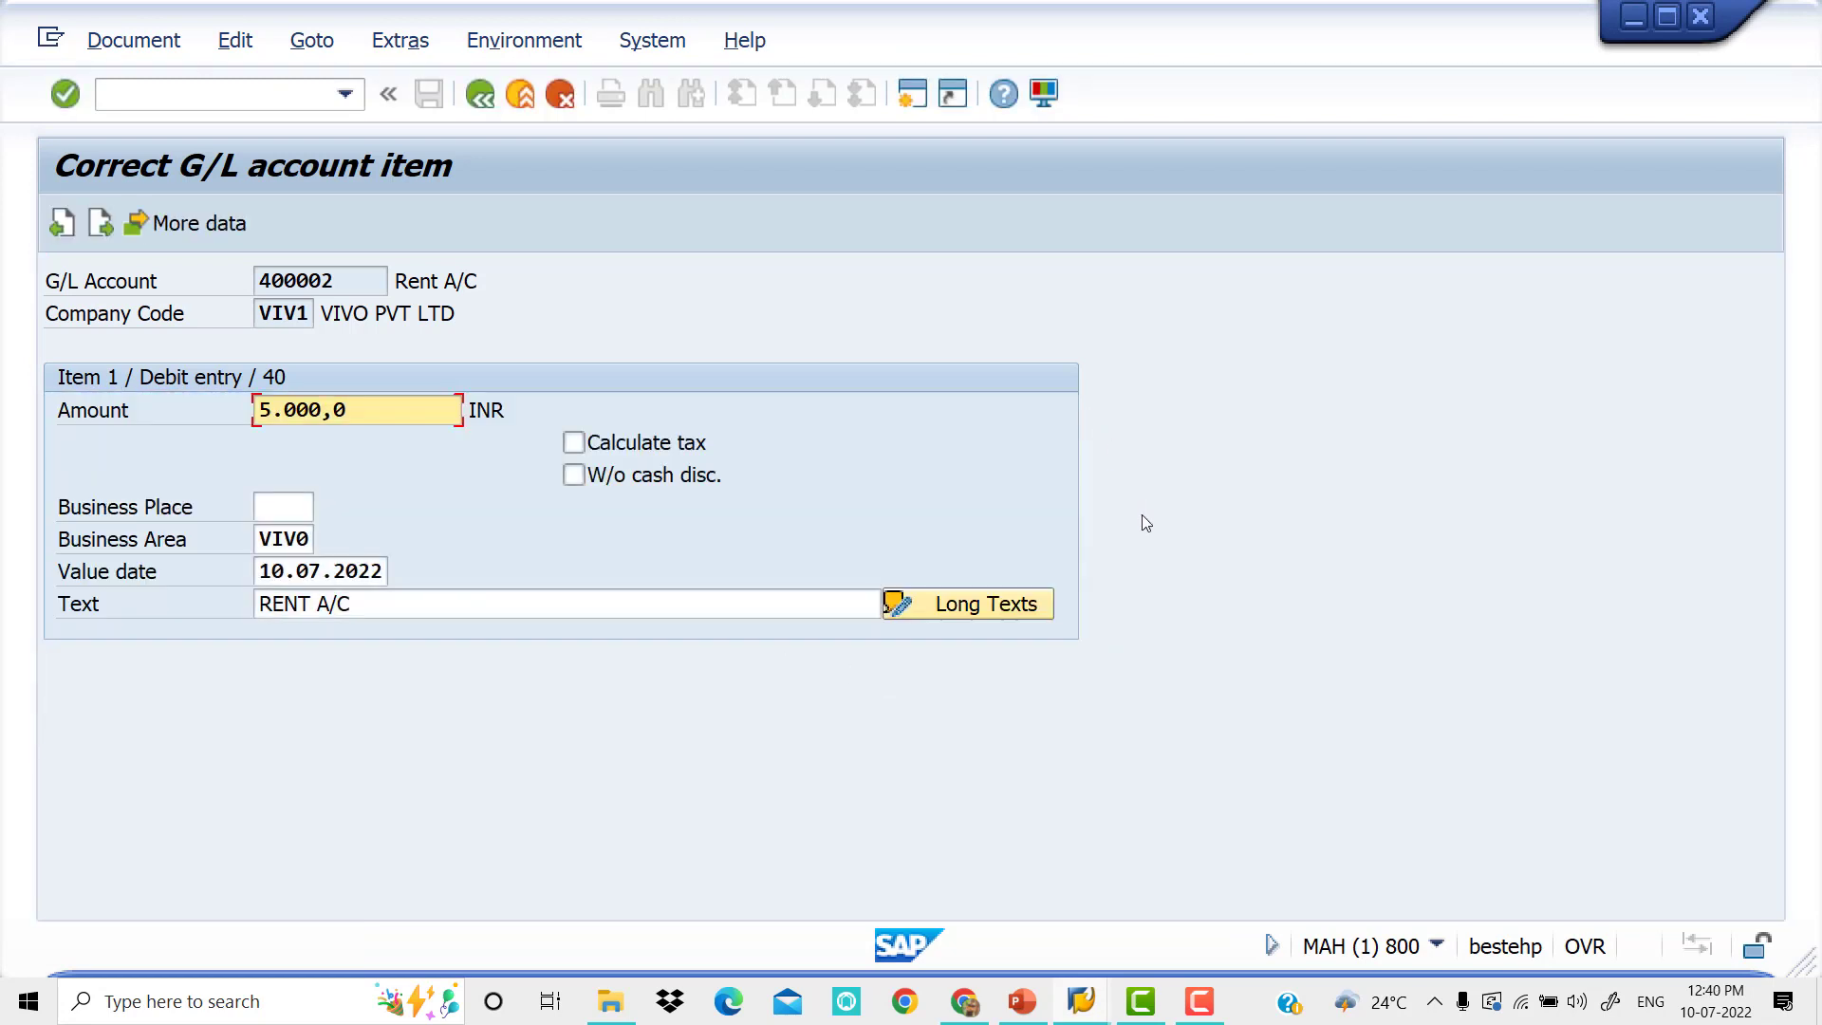
{"action": "left_click", "coordinate": [479, 95]}
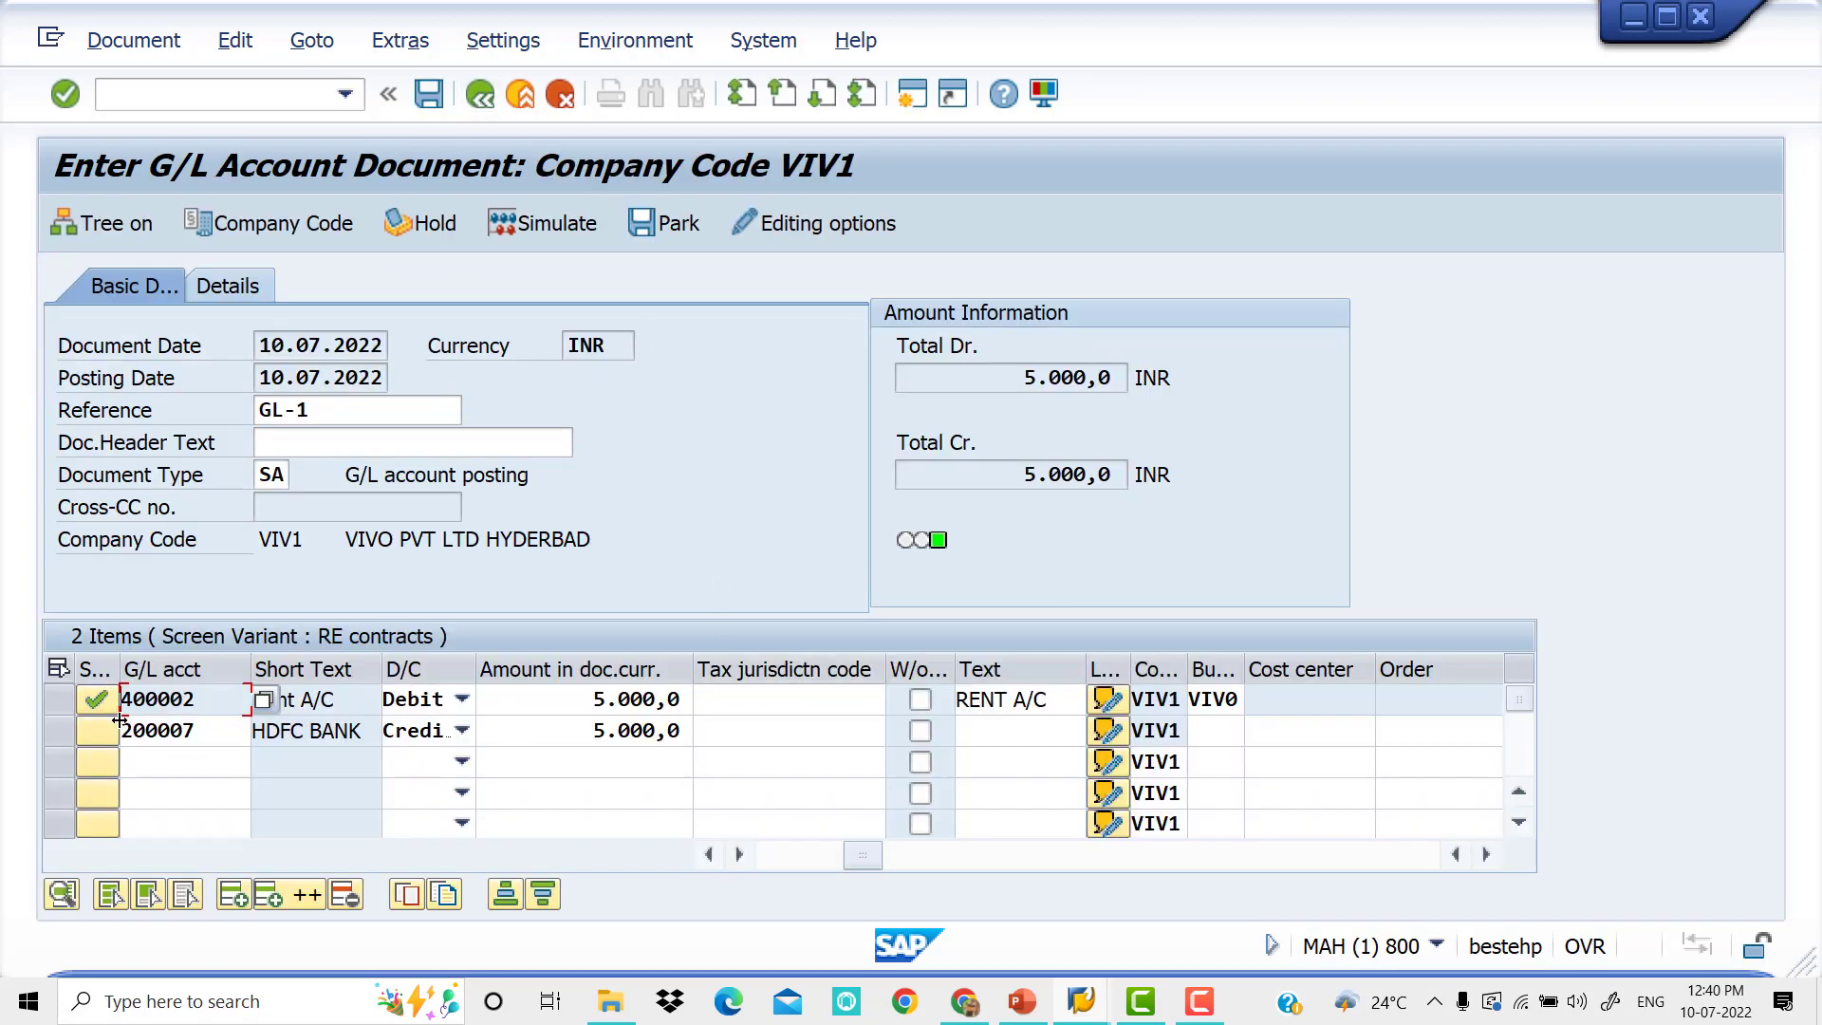
Enter the text BANK A/C and business area VIV0 for the HDFC BANK line item.
{"action": "mouse_move", "coordinate": [109, 713]}
{"action": "left_click", "coordinate": [1059, 707]}
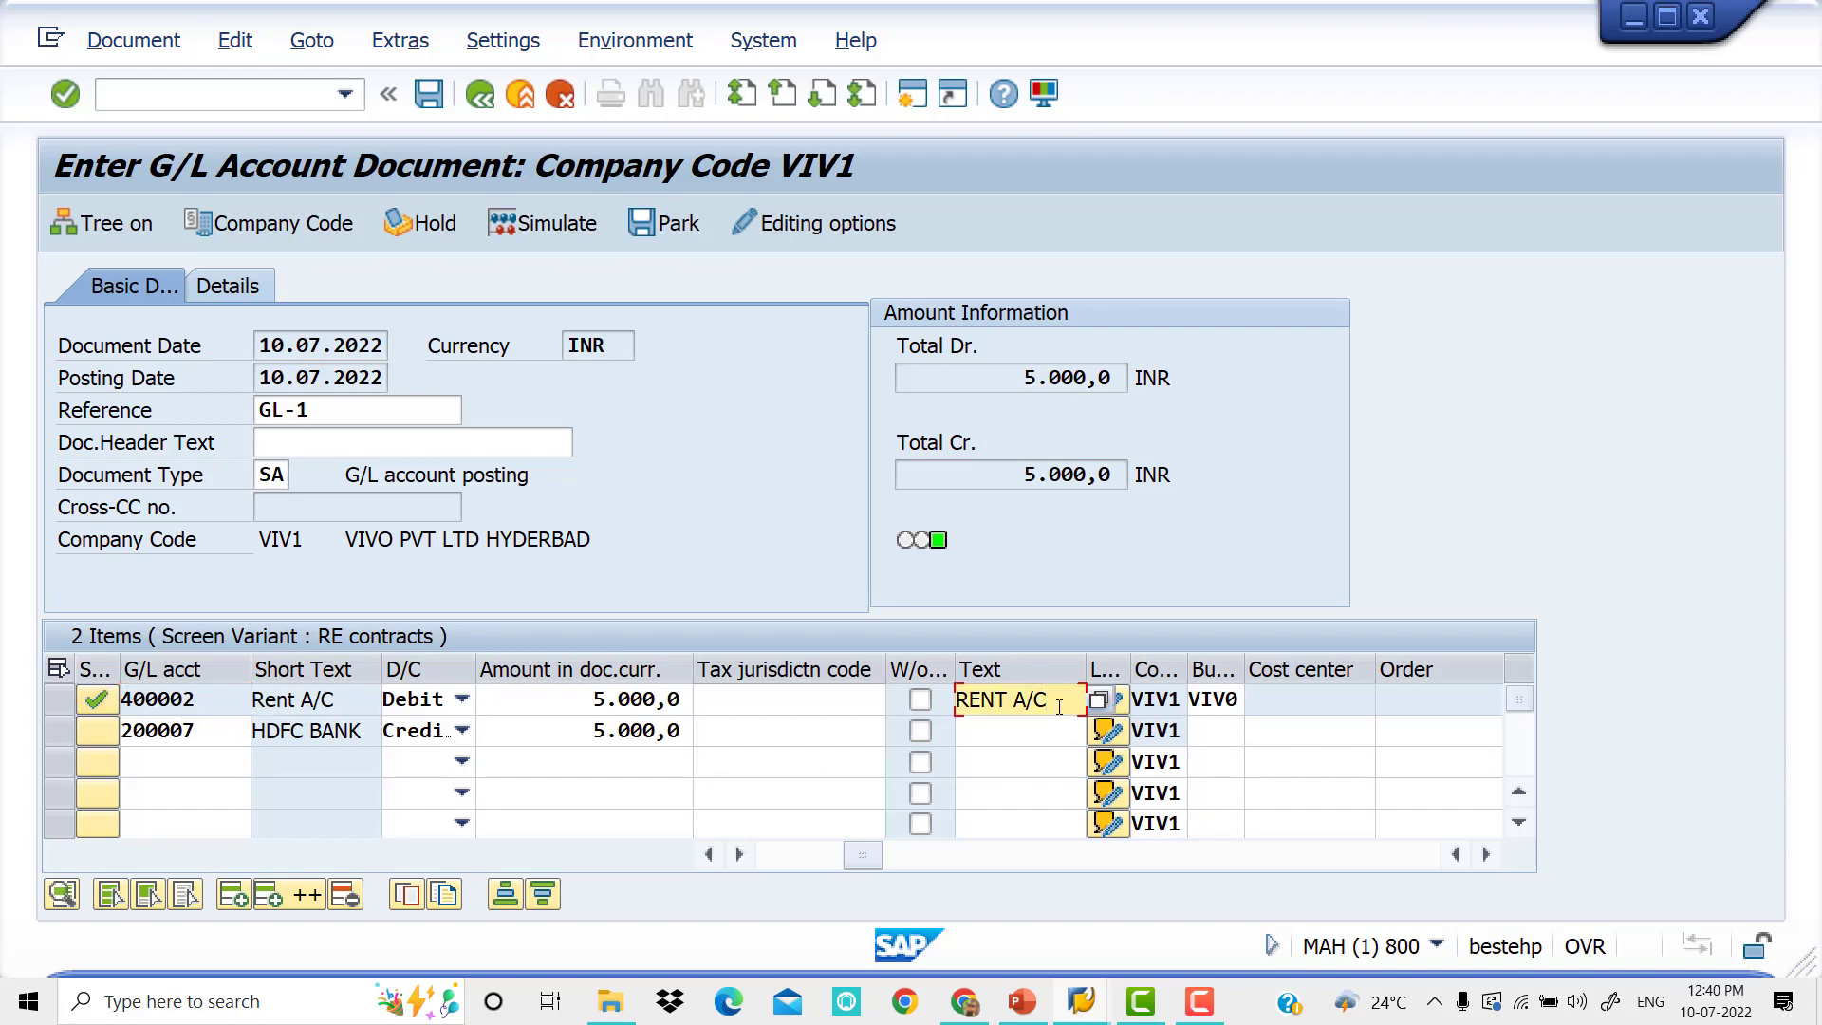
{"action": "left_click", "coordinate": [1219, 703]}
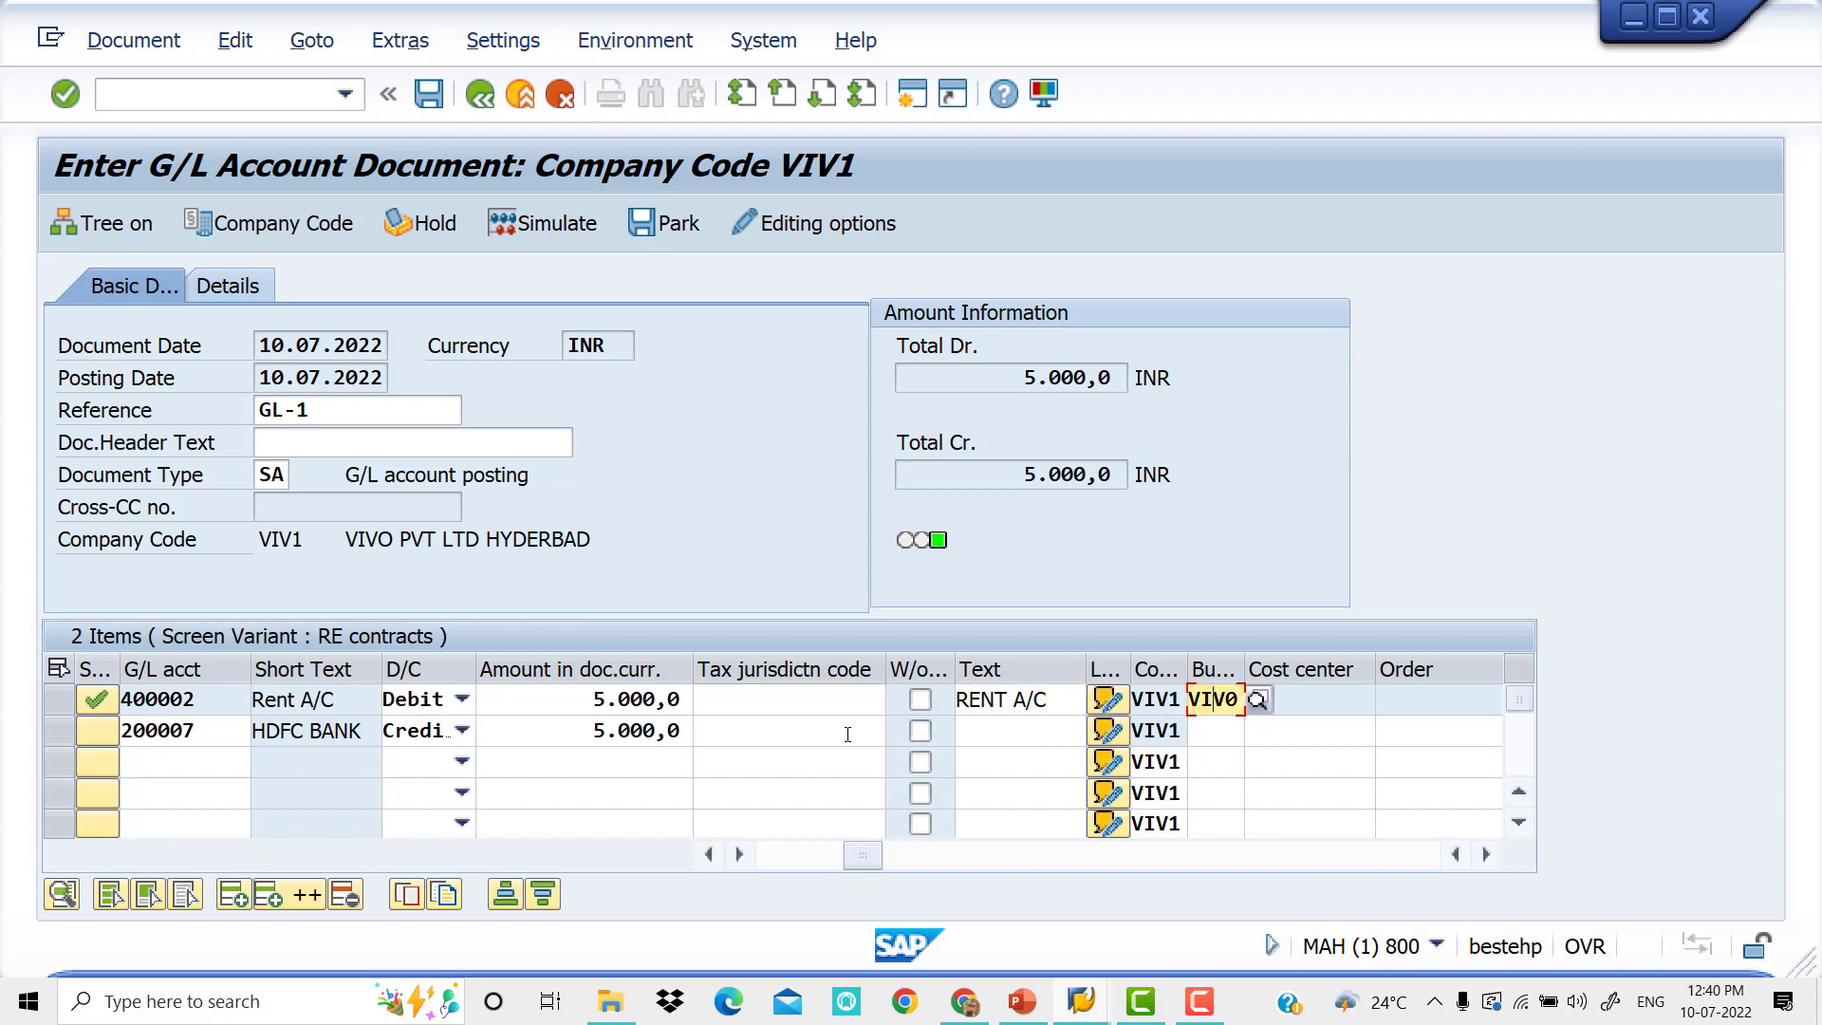
{"action": "left_click", "coordinate": [990, 737]}
{"action": "type", "text": "B"}
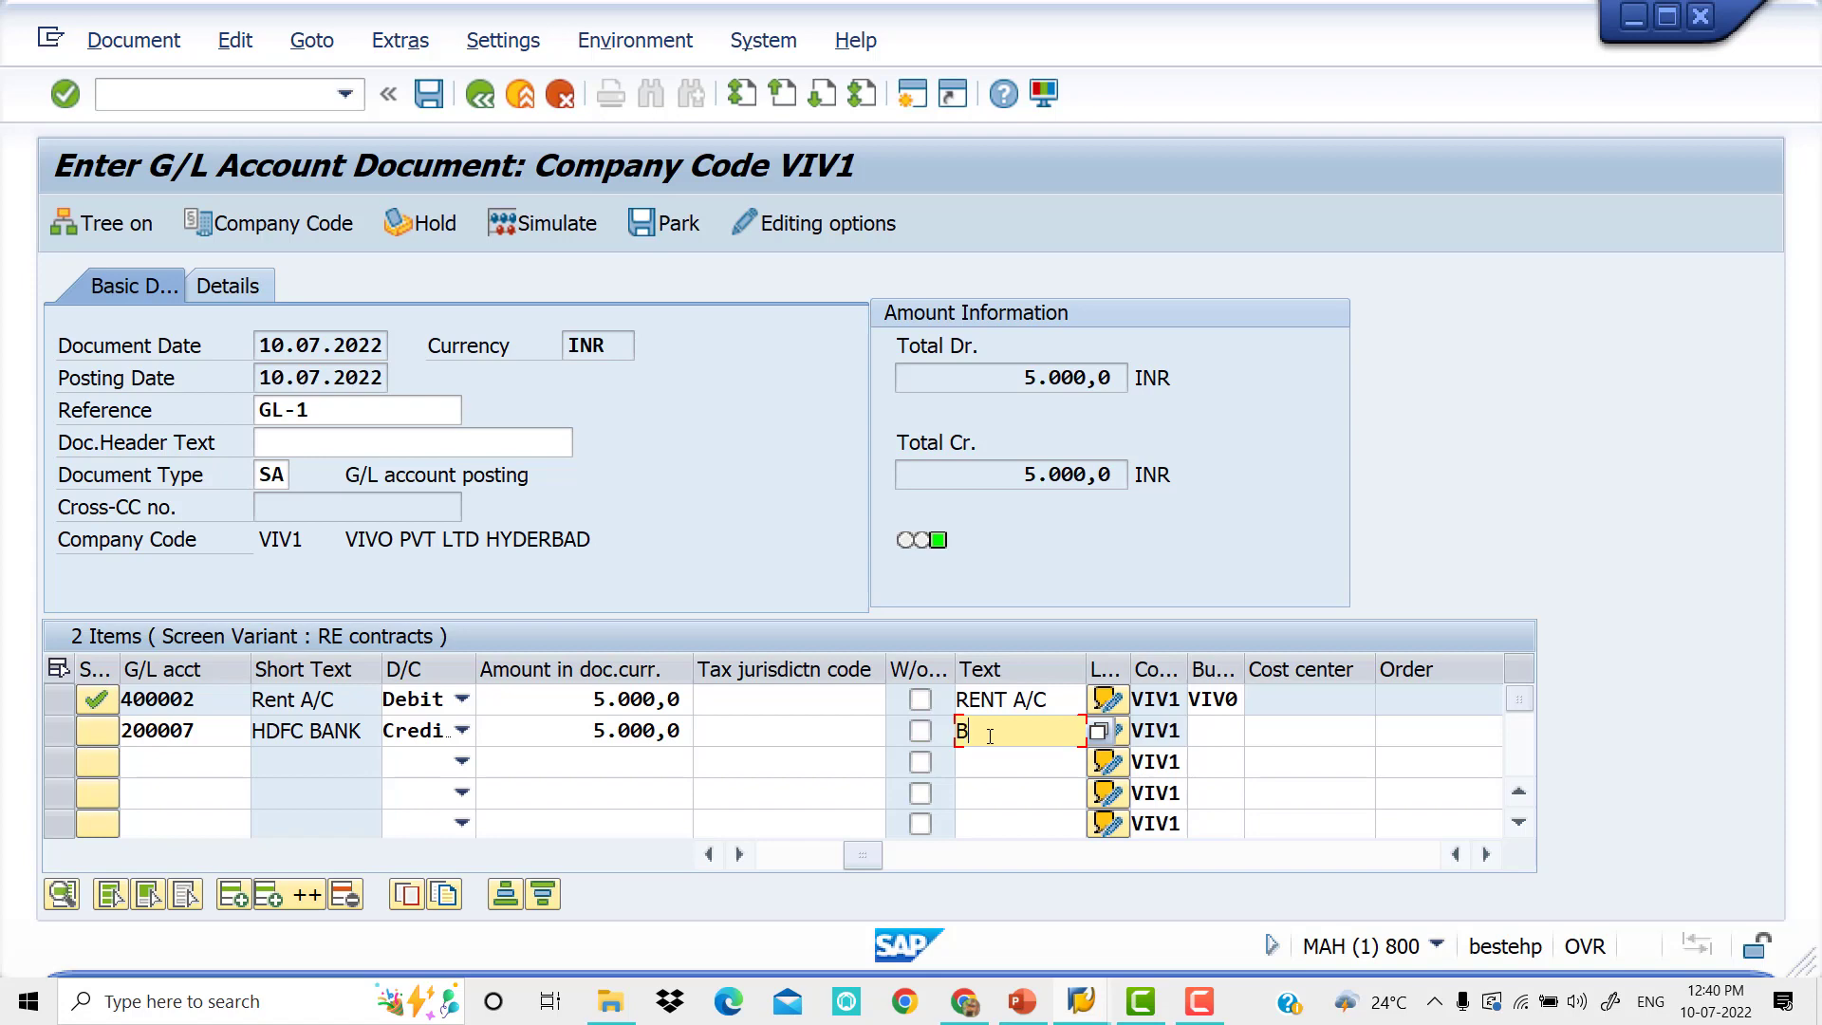
{"action": "type", "text": "ANK A/"}
{"action": "key", "text": "BackSpace"}
{"action": "type", "text": "/C"}
{"action": "key", "text": "Tab"}
{"action": "type", "text": "VIV0"}
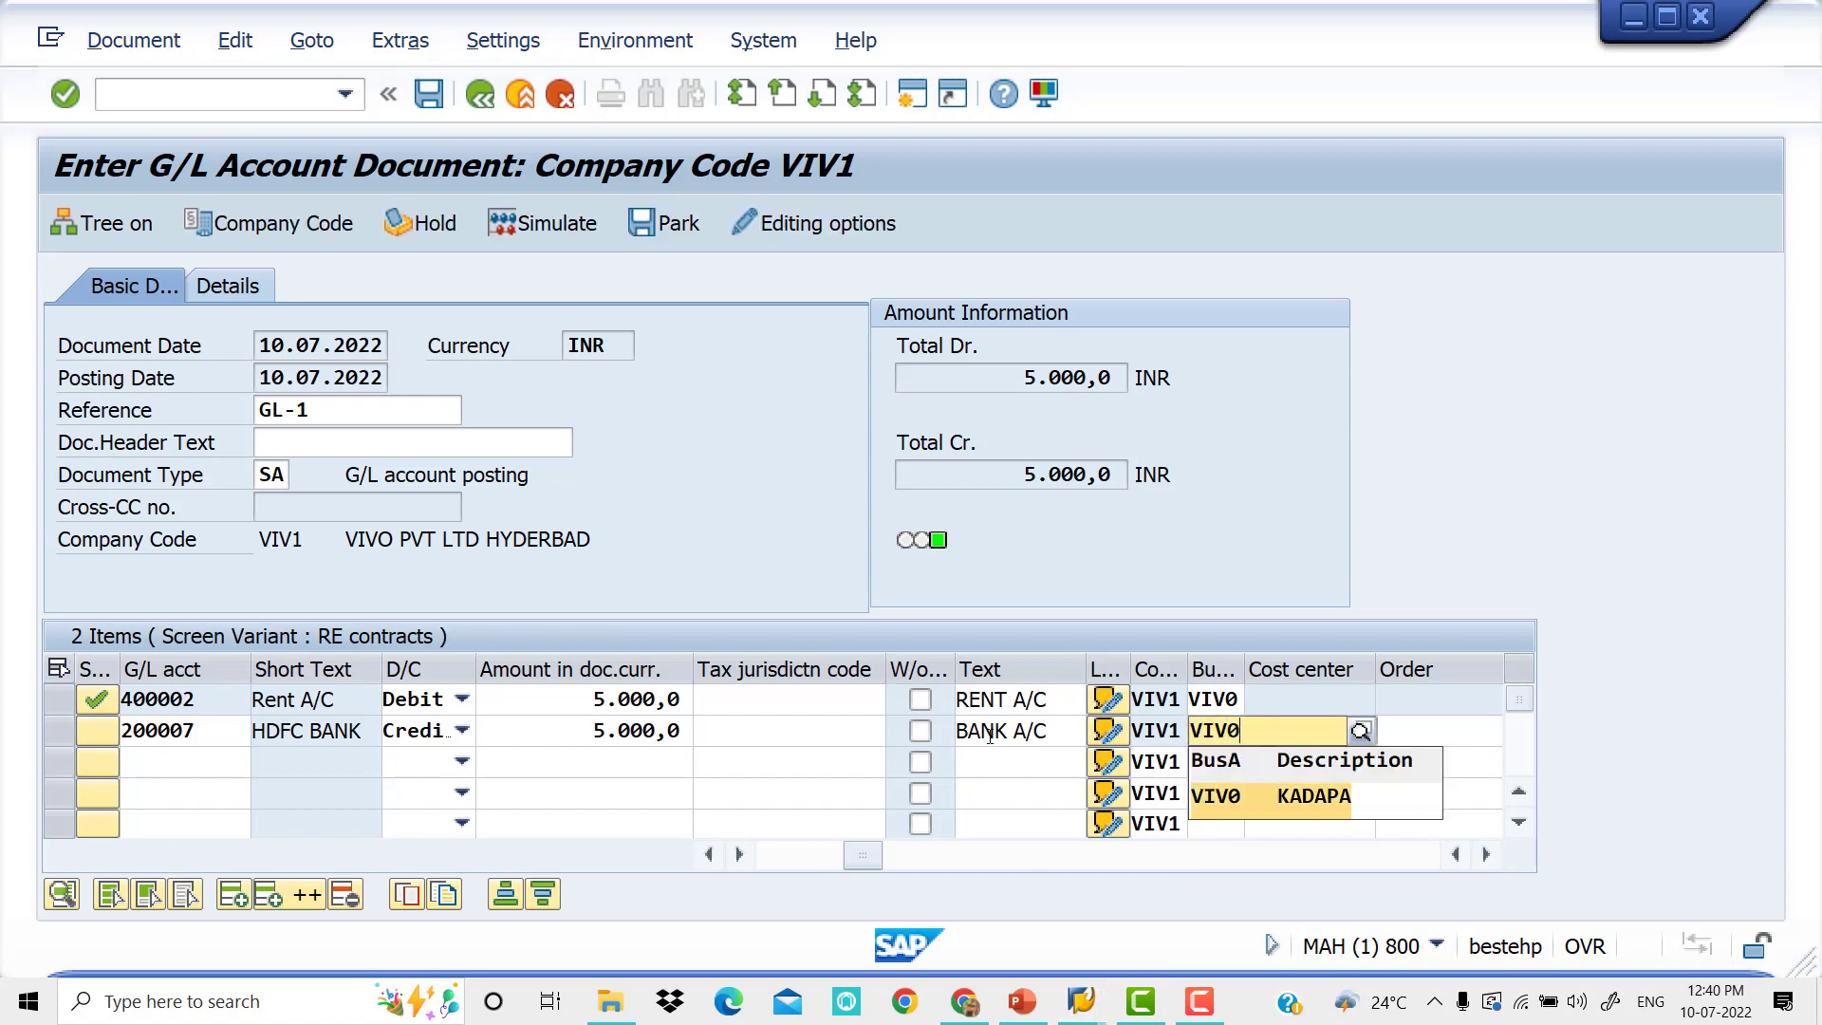
{"action": "key", "text": "Tab"}
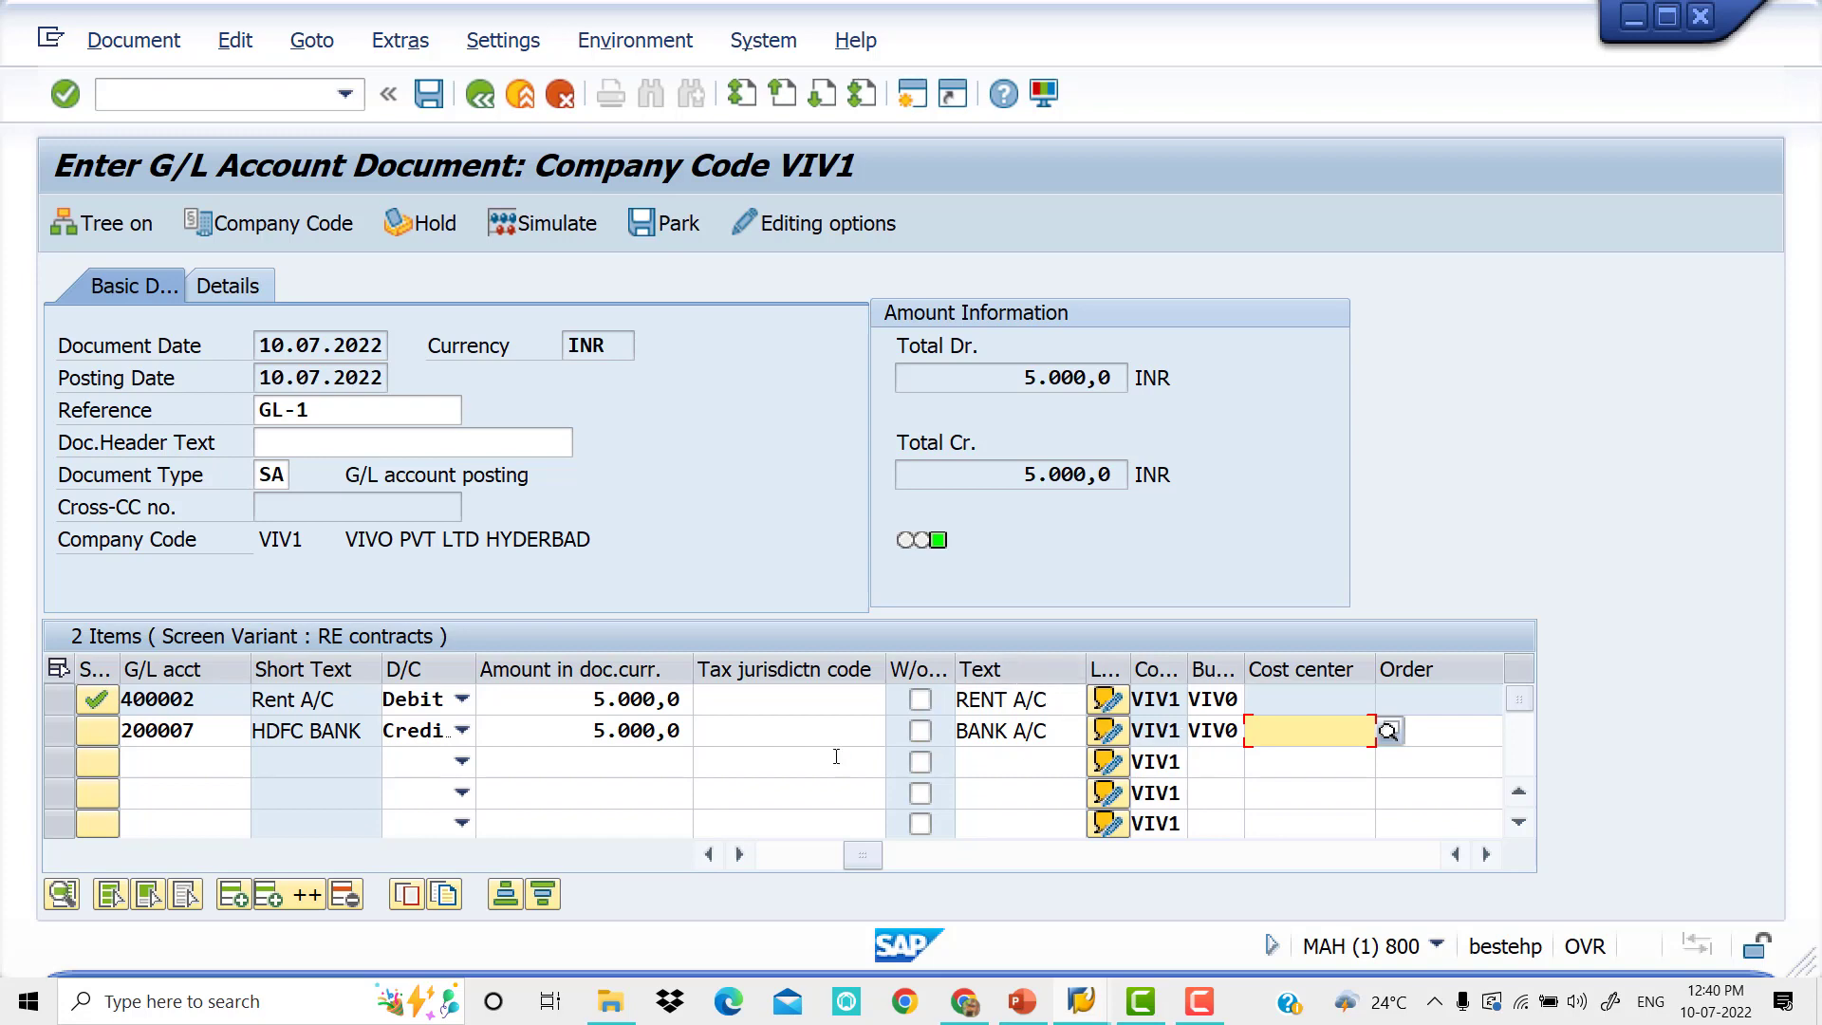
Open the details of the HDFC BANK line item, set its value date to 10.07.2022, and return to the document.
{"action": "left_click", "coordinate": [218, 730]}
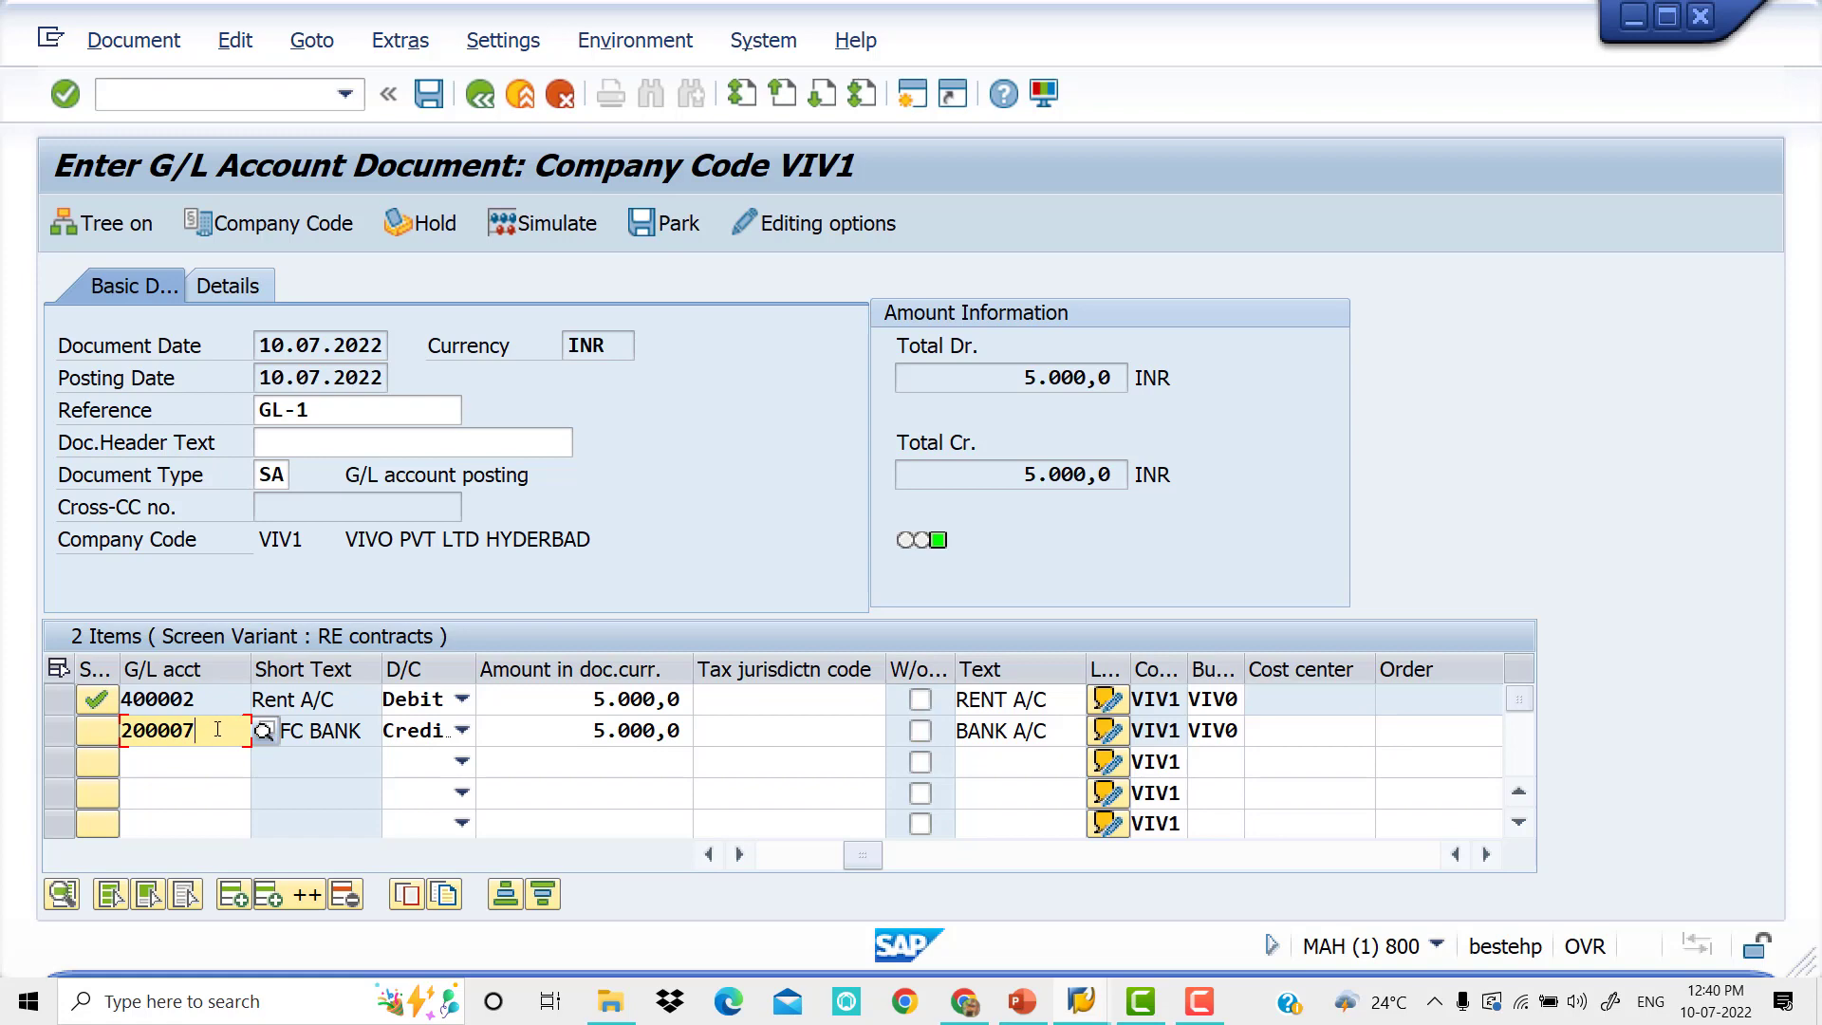
{"action": "double_click", "coordinate": [215, 730]}
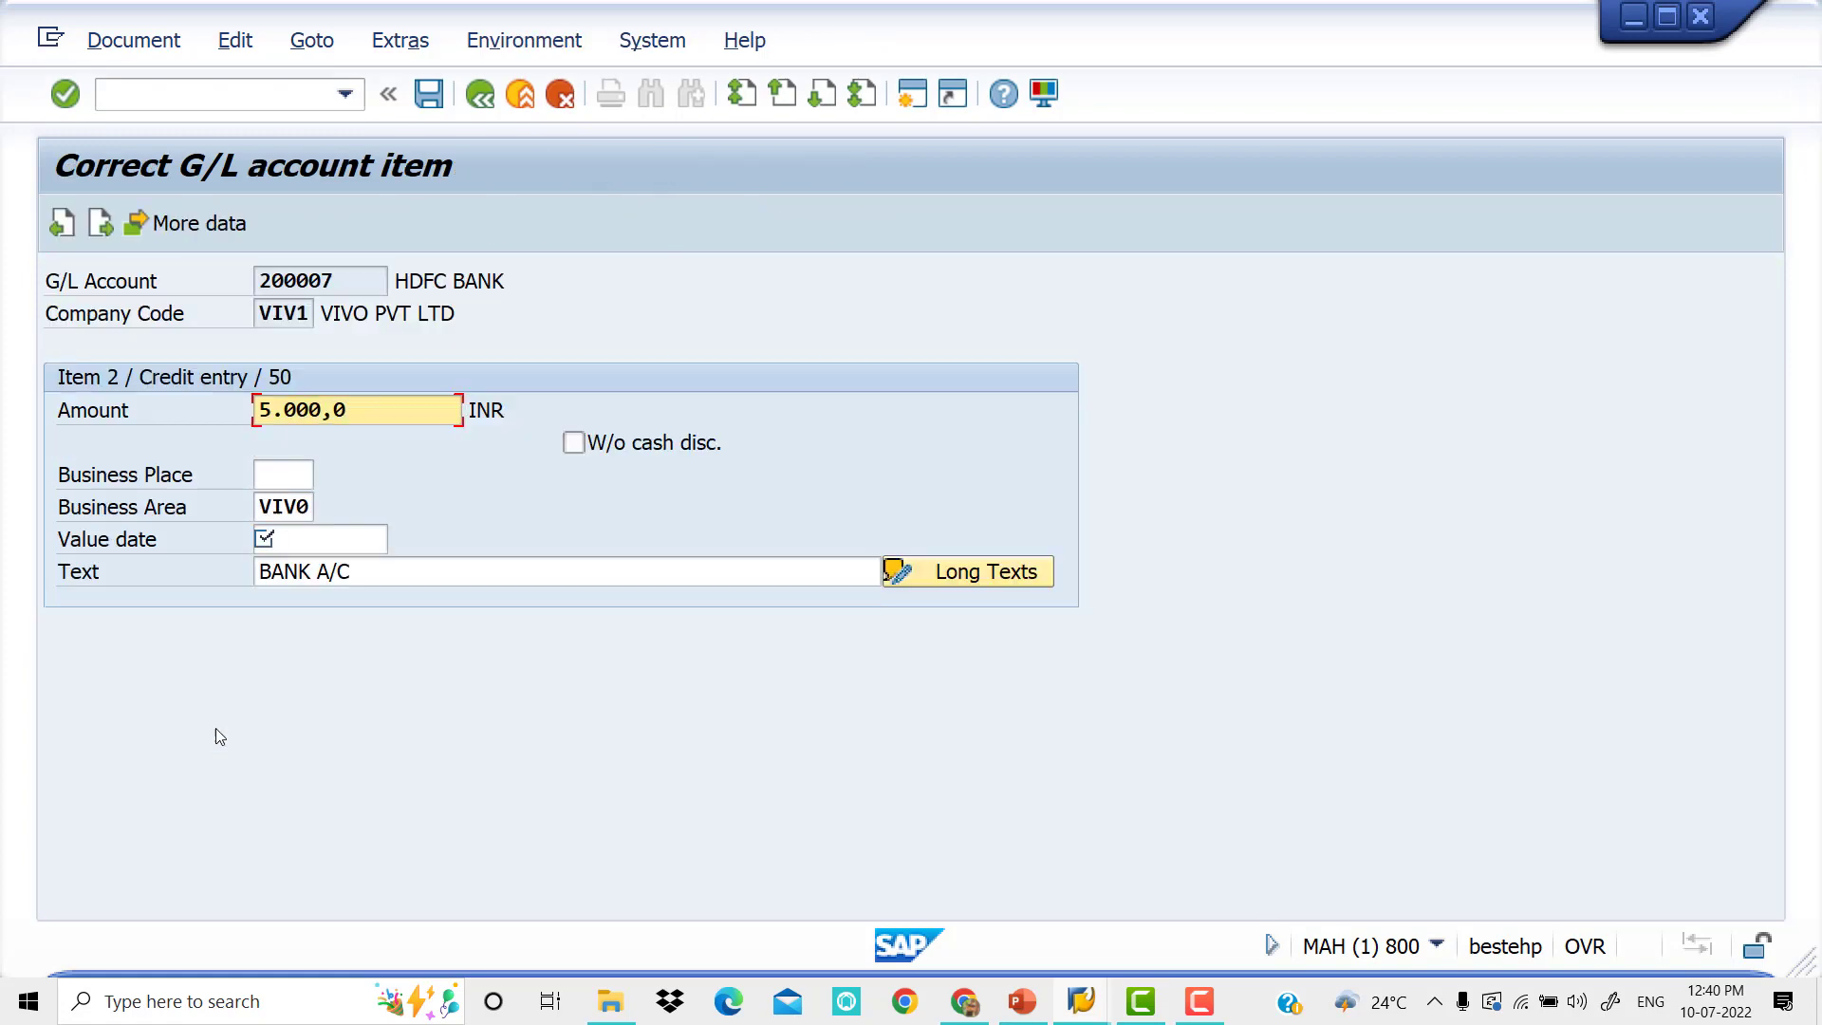
{"action": "left_click", "coordinate": [298, 548]}
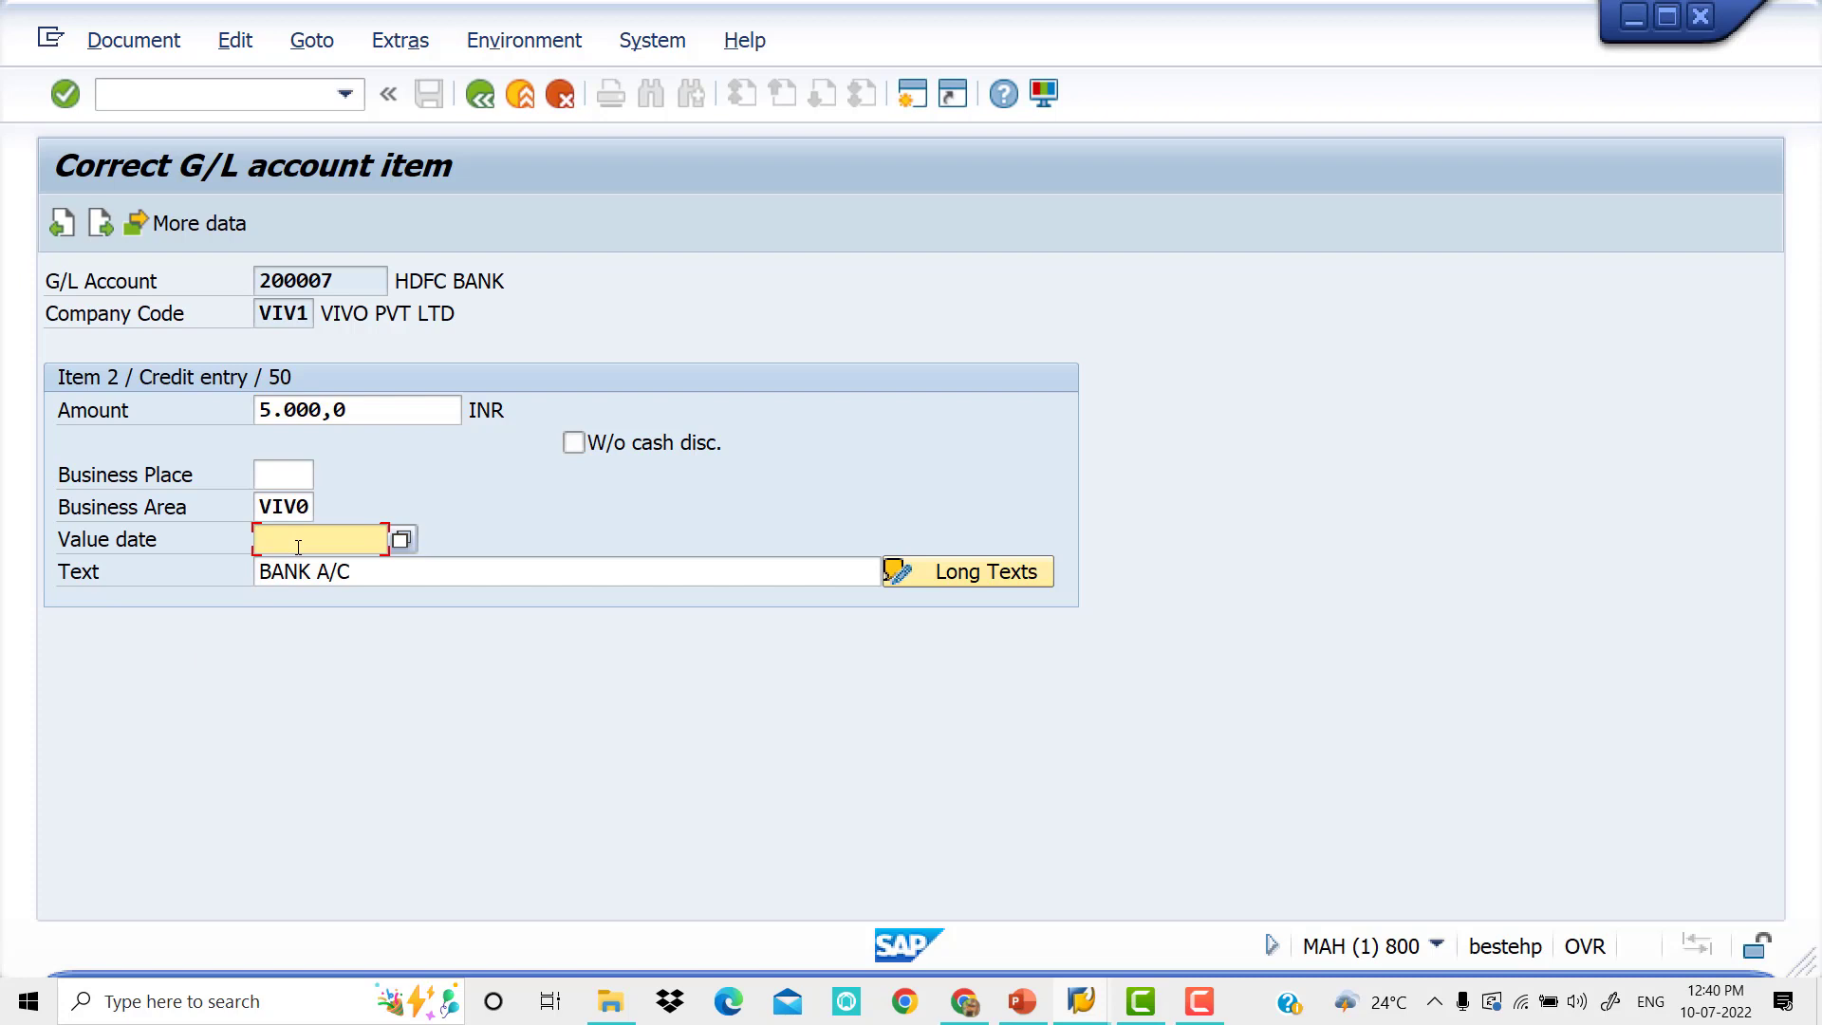
{"action": "type", "text": "10.07"}
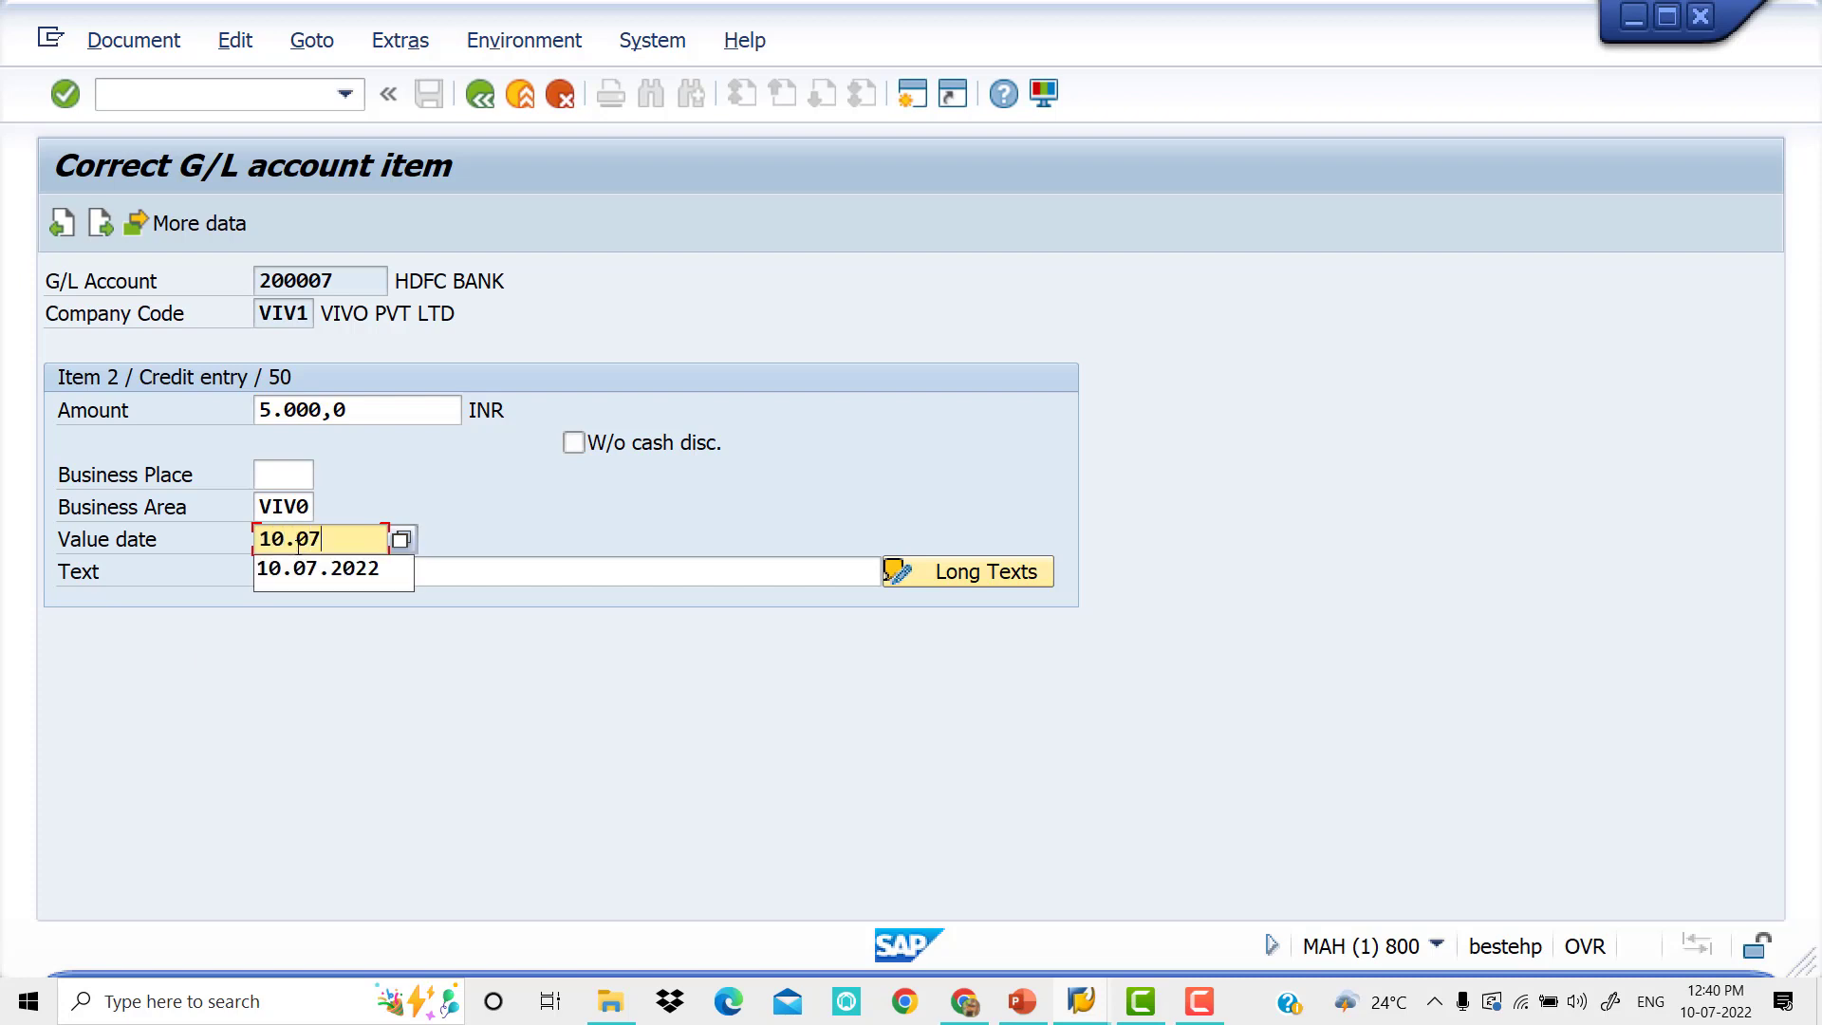
{"action": "key", "text": "Down"}
{"action": "key", "text": "Tab"}
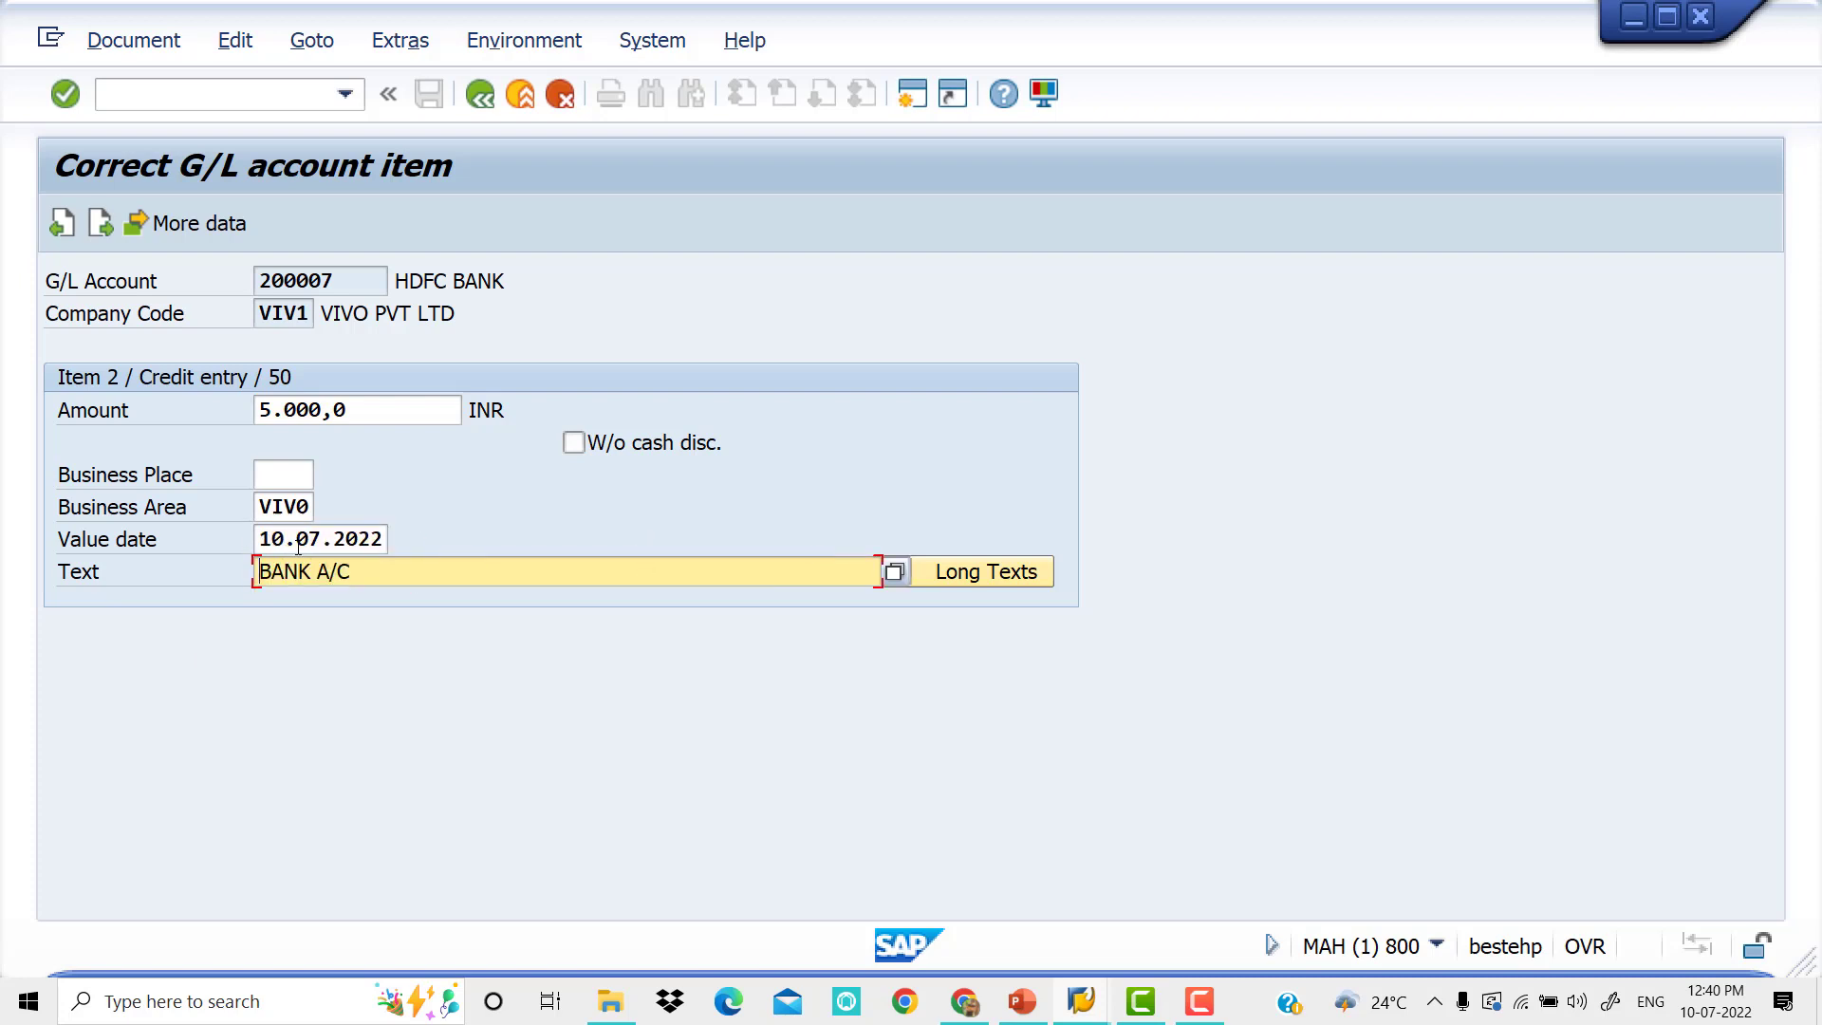
{"action": "left_click", "coordinate": [484, 100]}
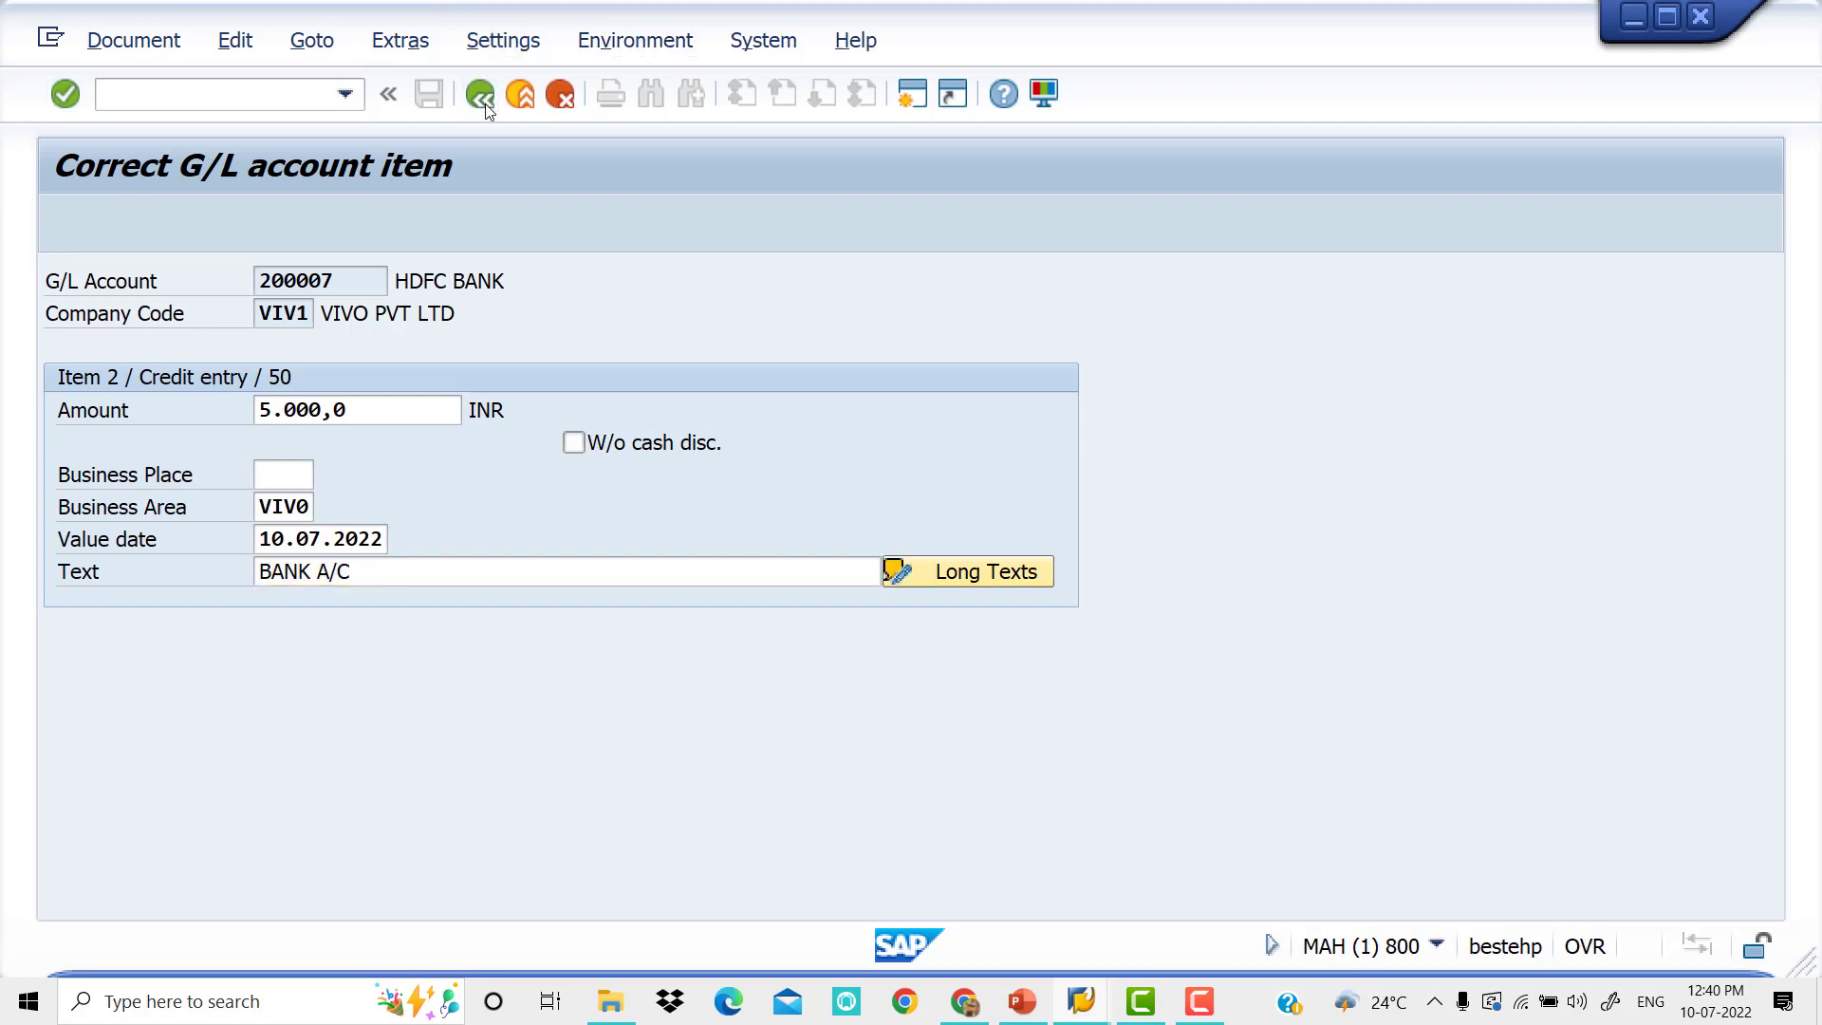
{"action": "key", "text": "Return"}
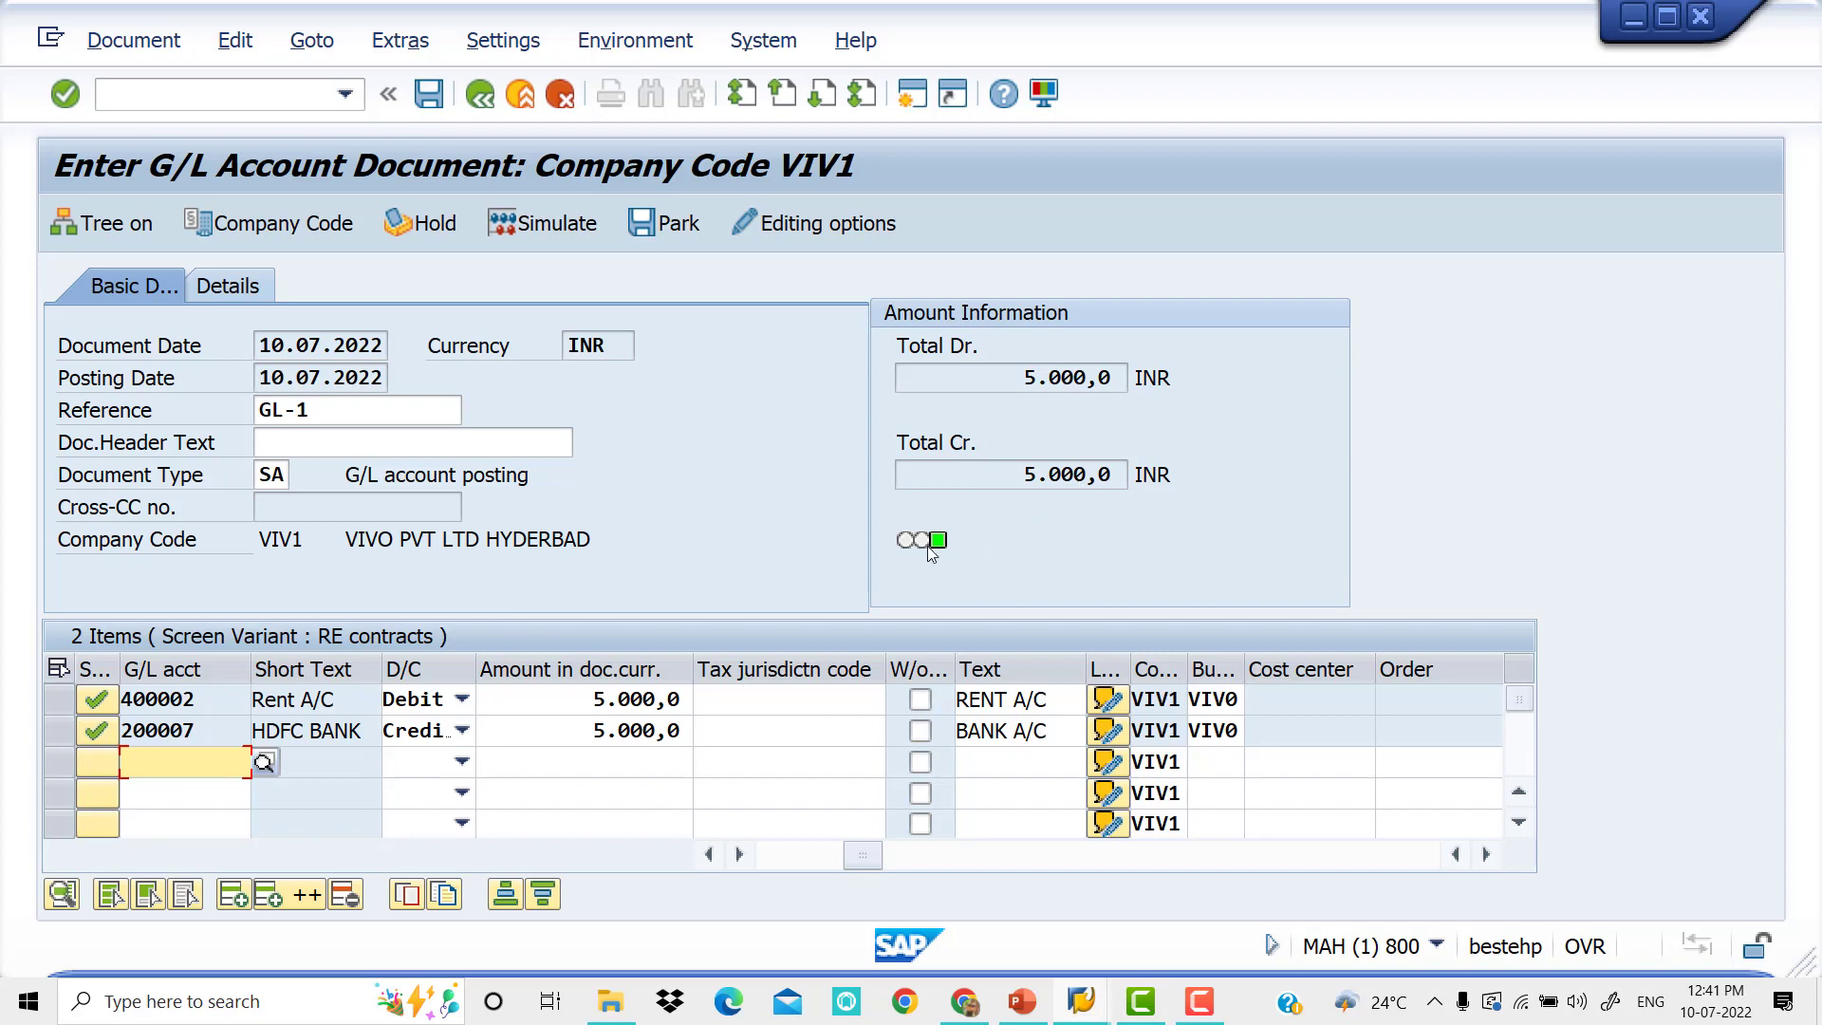
Simulate the G/L document to review its overview, and post it.
{"action": "mouse_move", "coordinate": [926, 548]}
{"action": "left_click", "coordinate": [572, 227]}
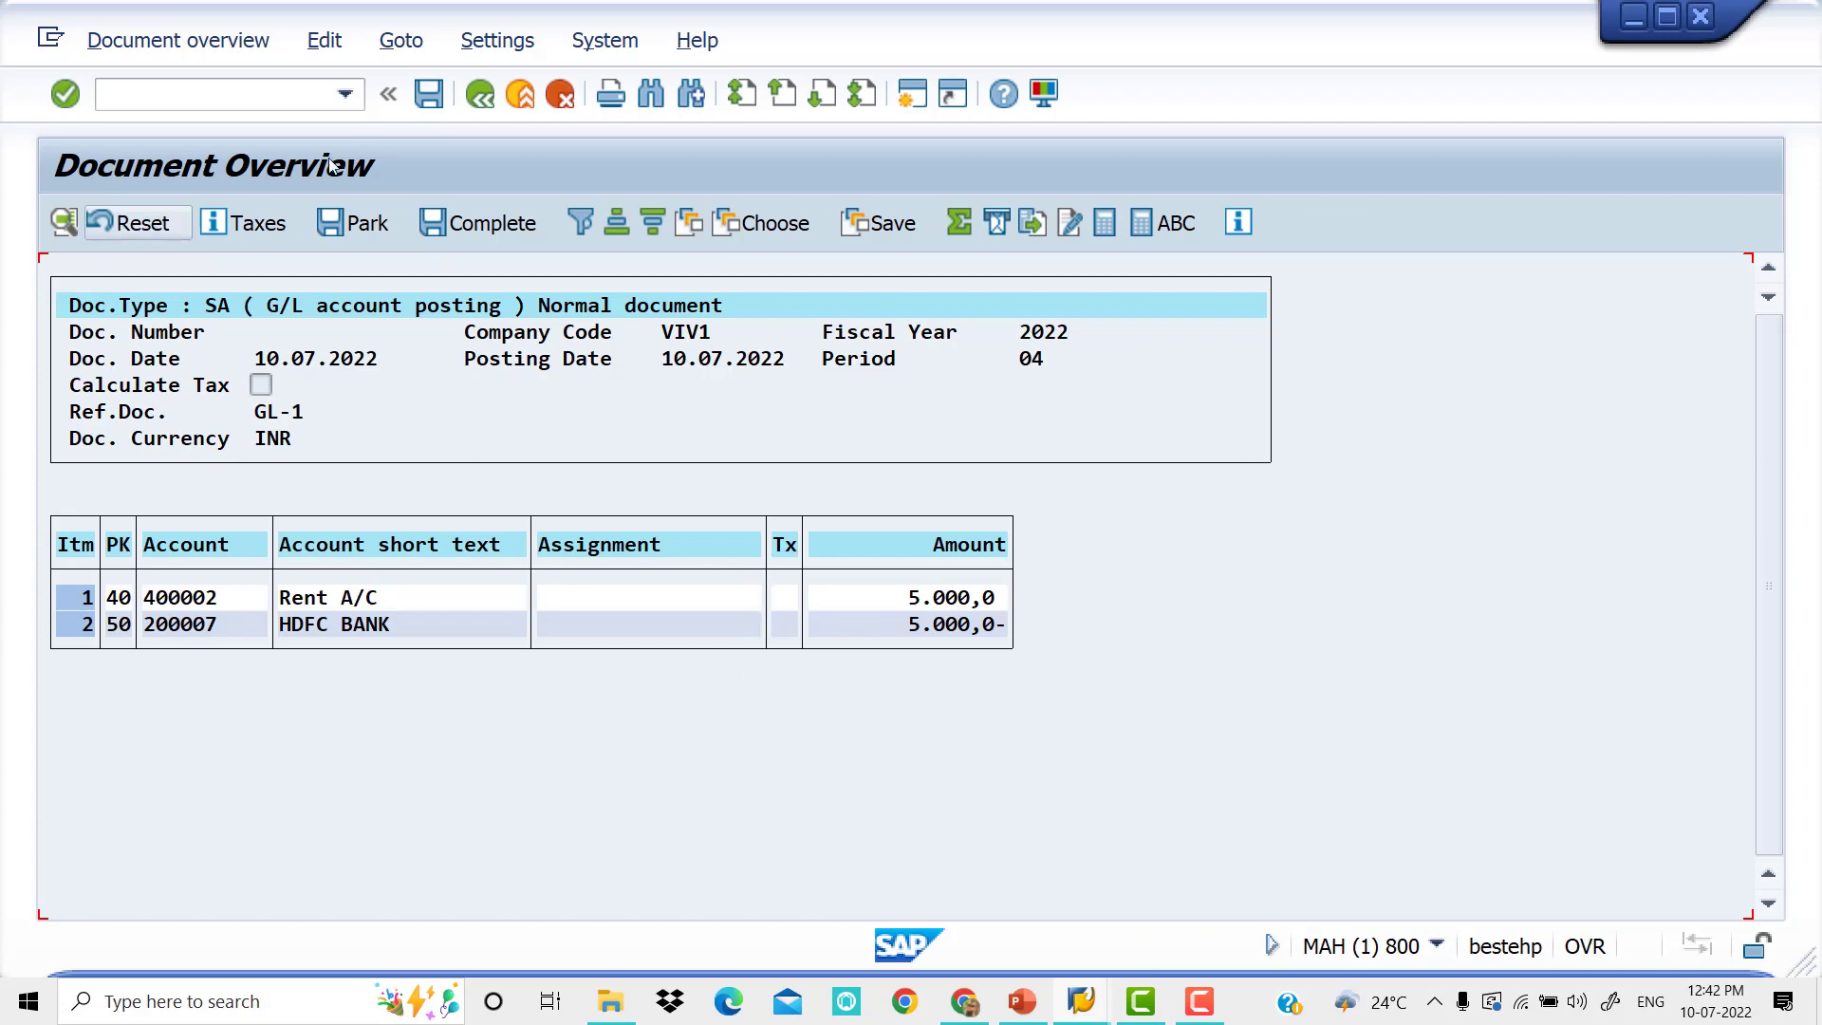
{"action": "left_click", "coordinate": [429, 93]}
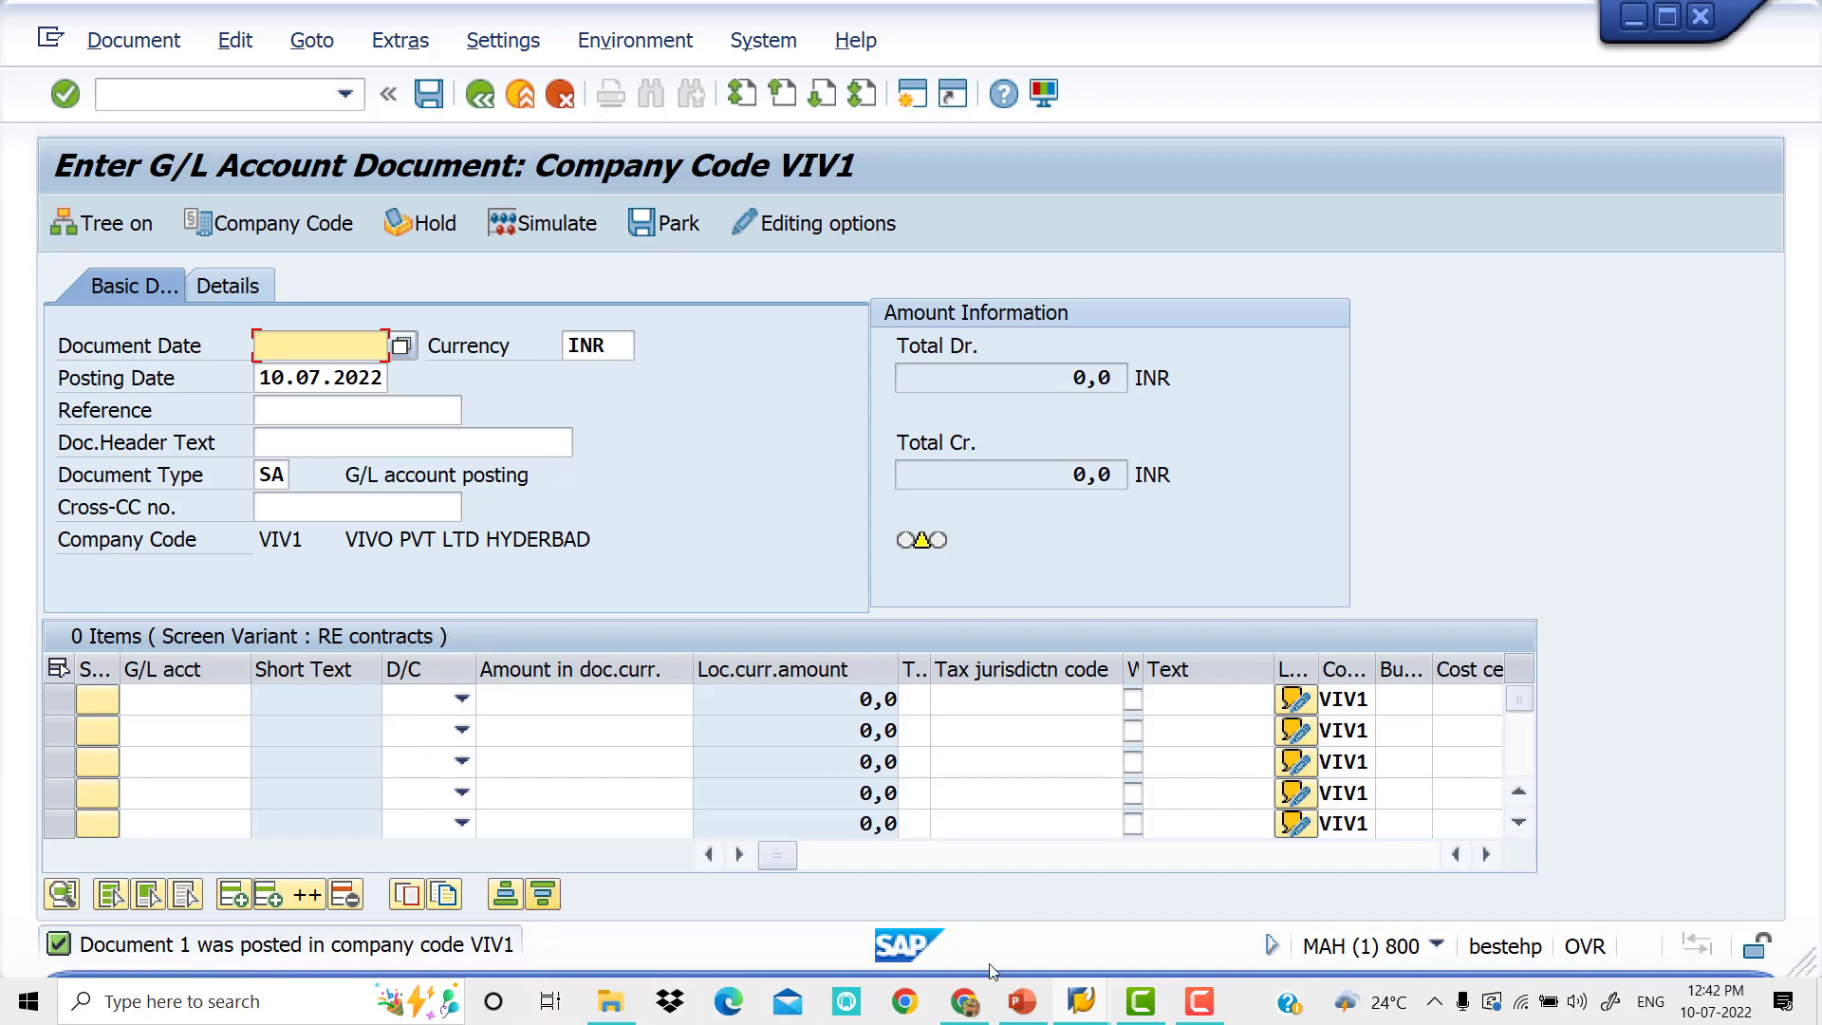
Check the list of administration expense accounts on slide 2 in PowerPoint, and return to the G/L document entry in SAP.
{"action": "left_click", "coordinate": [1038, 1012]}
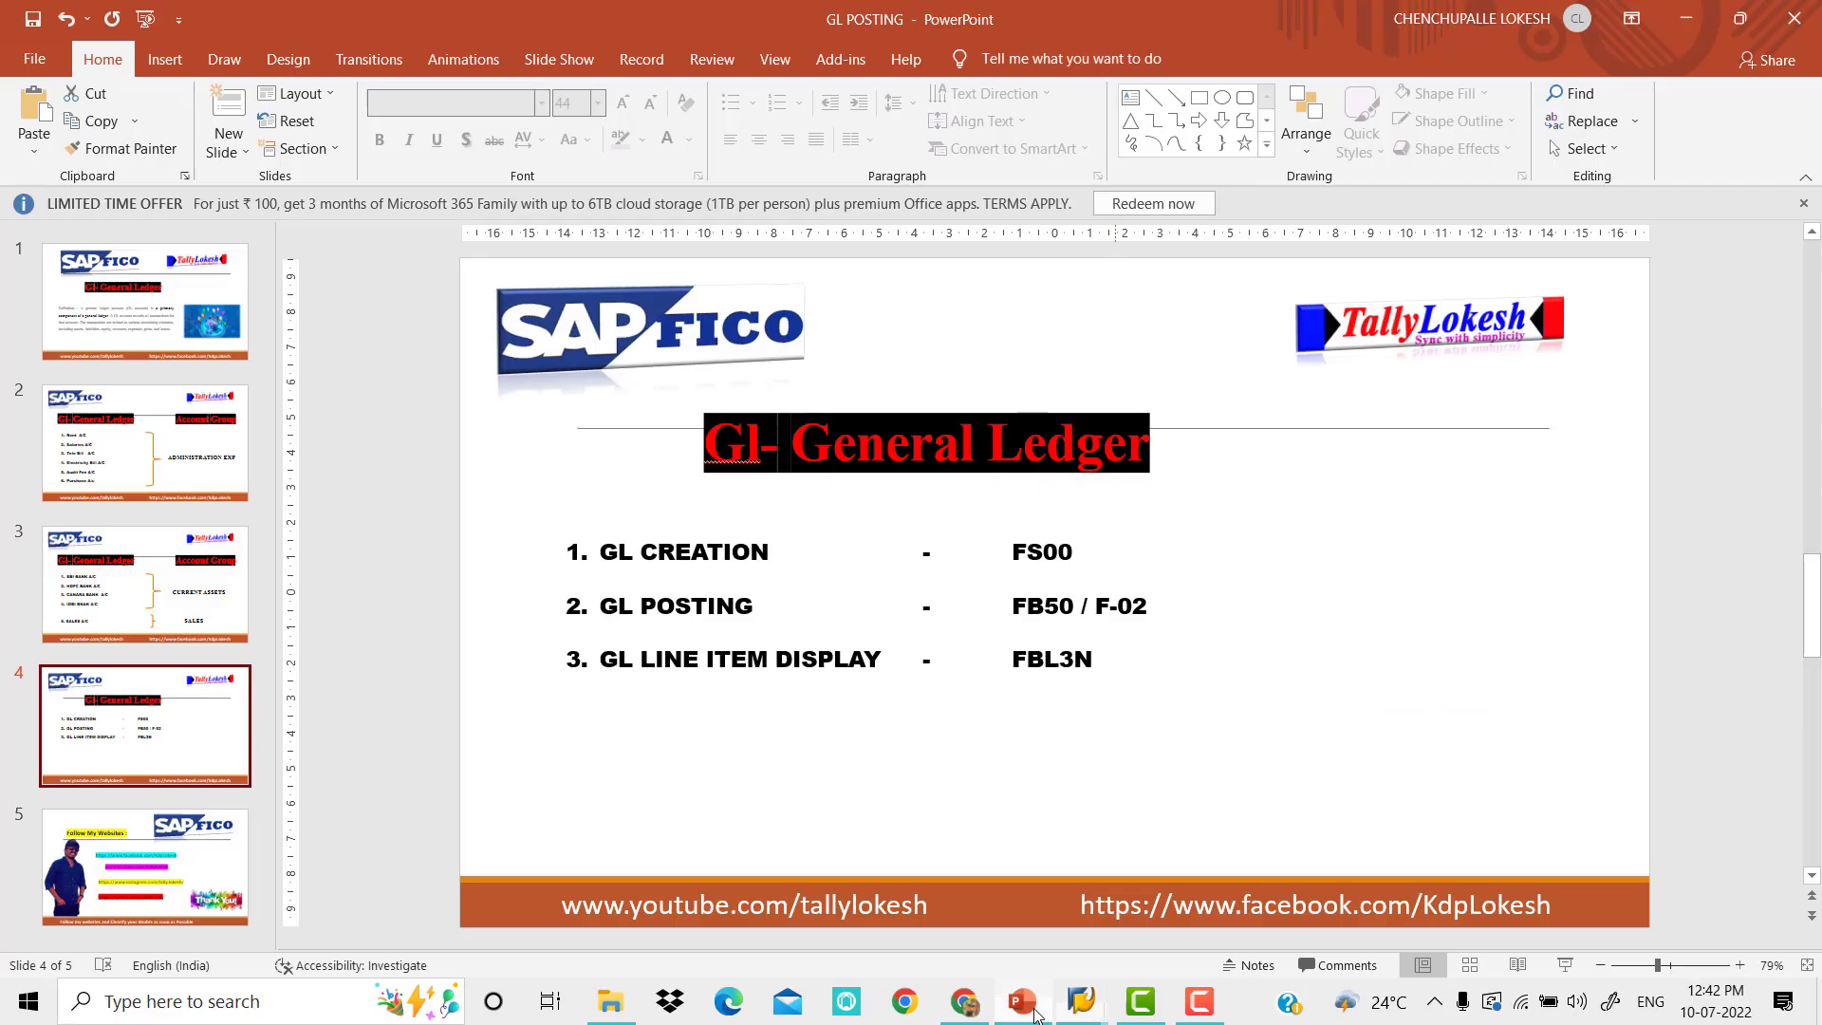
{"action": "left_click", "coordinate": [197, 502]}
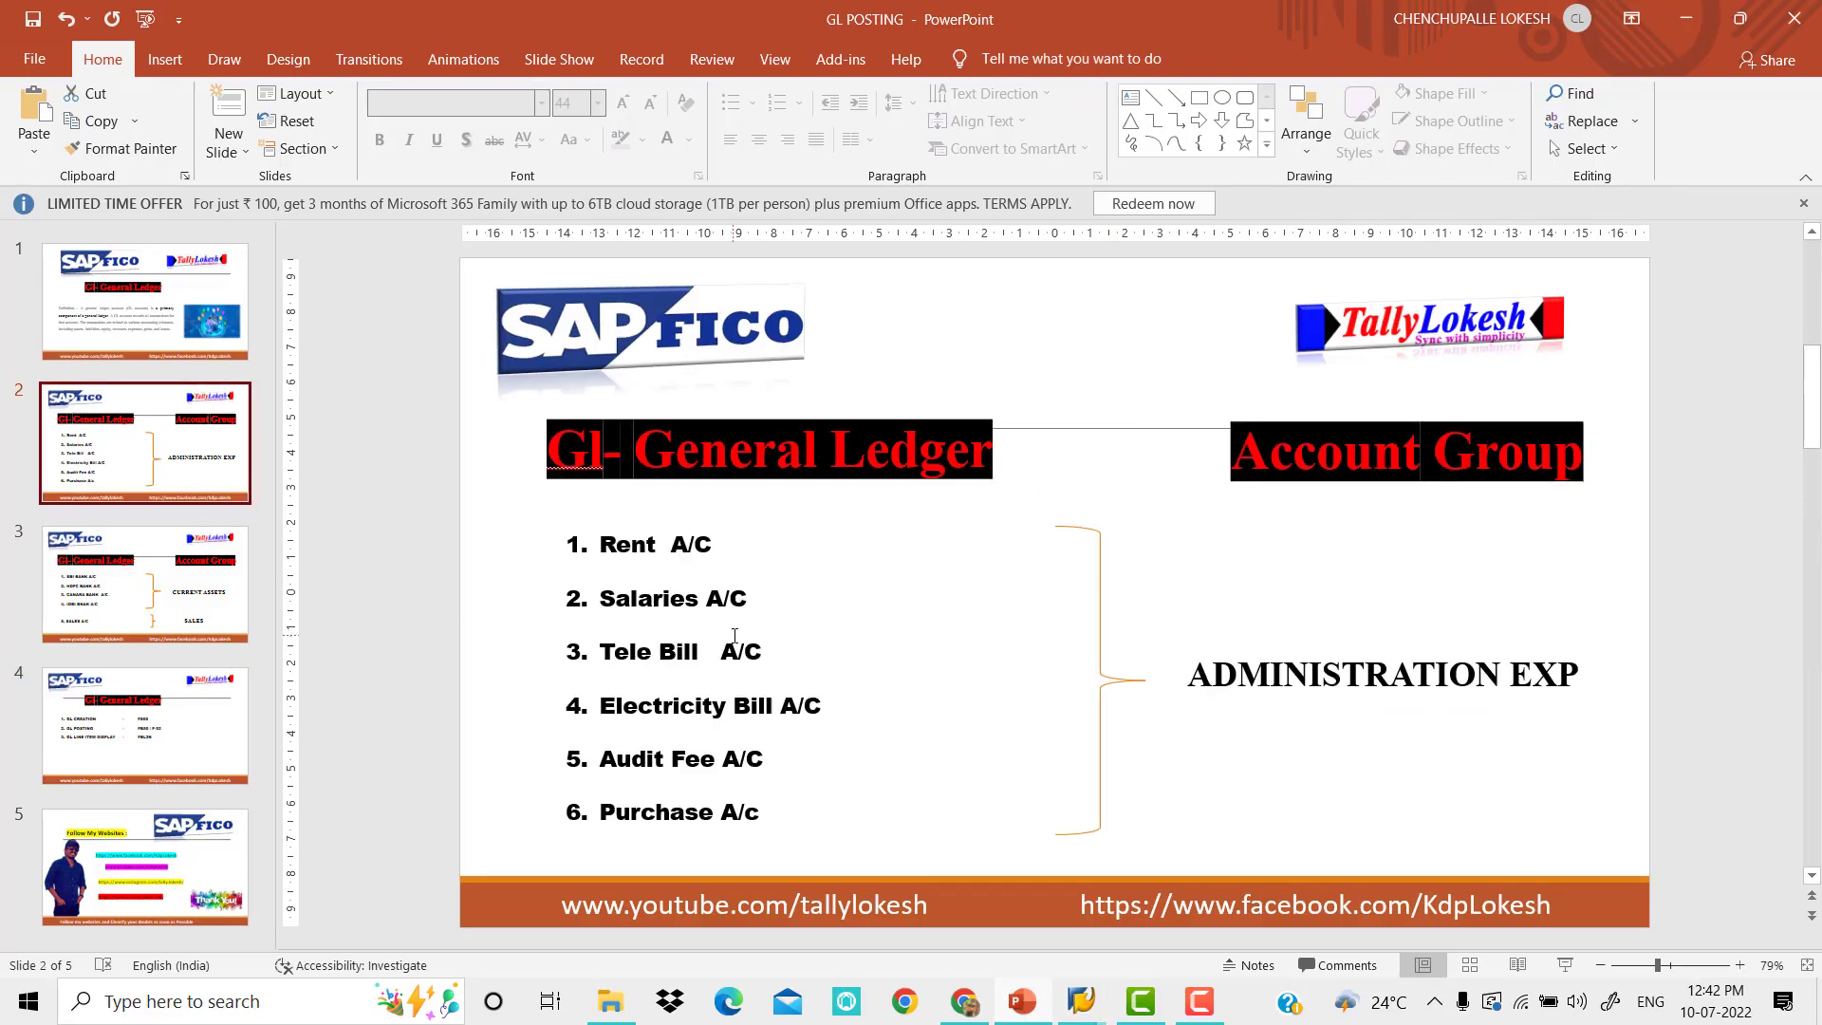
{"action": "mouse_move", "coordinate": [1090, 1006]}
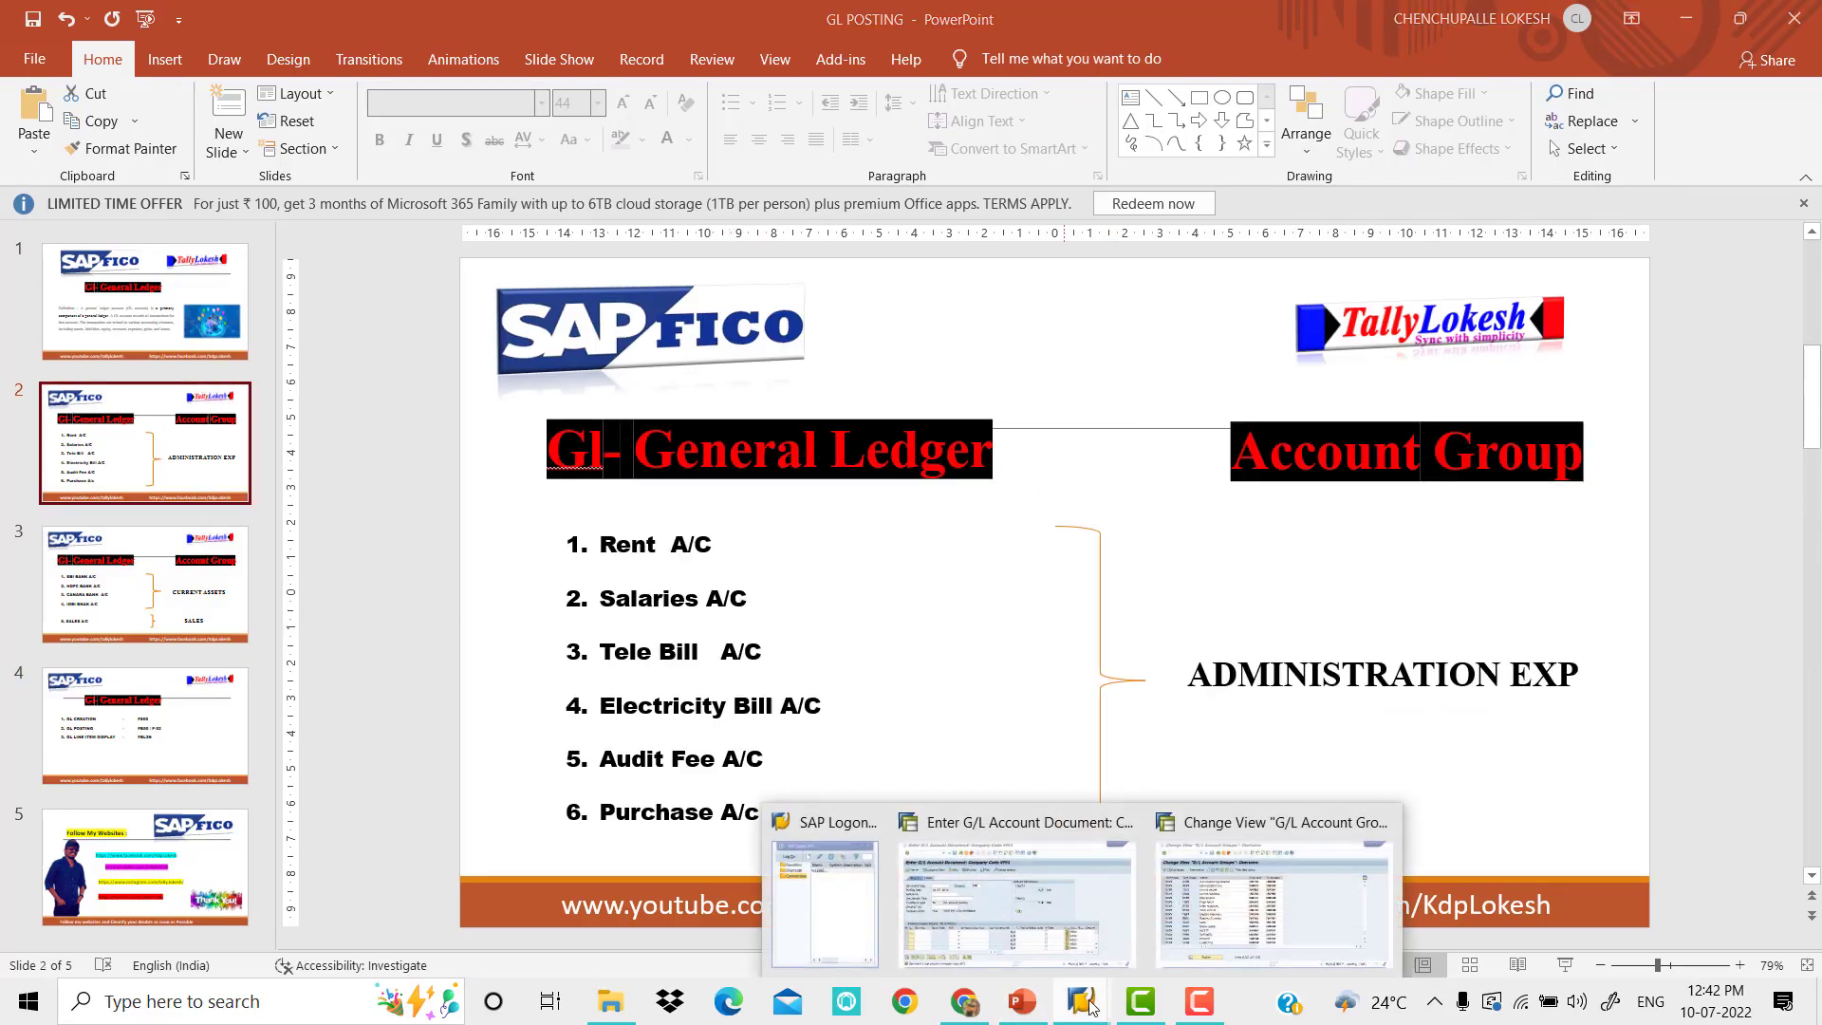
{"action": "left_click", "coordinate": [1059, 924]}
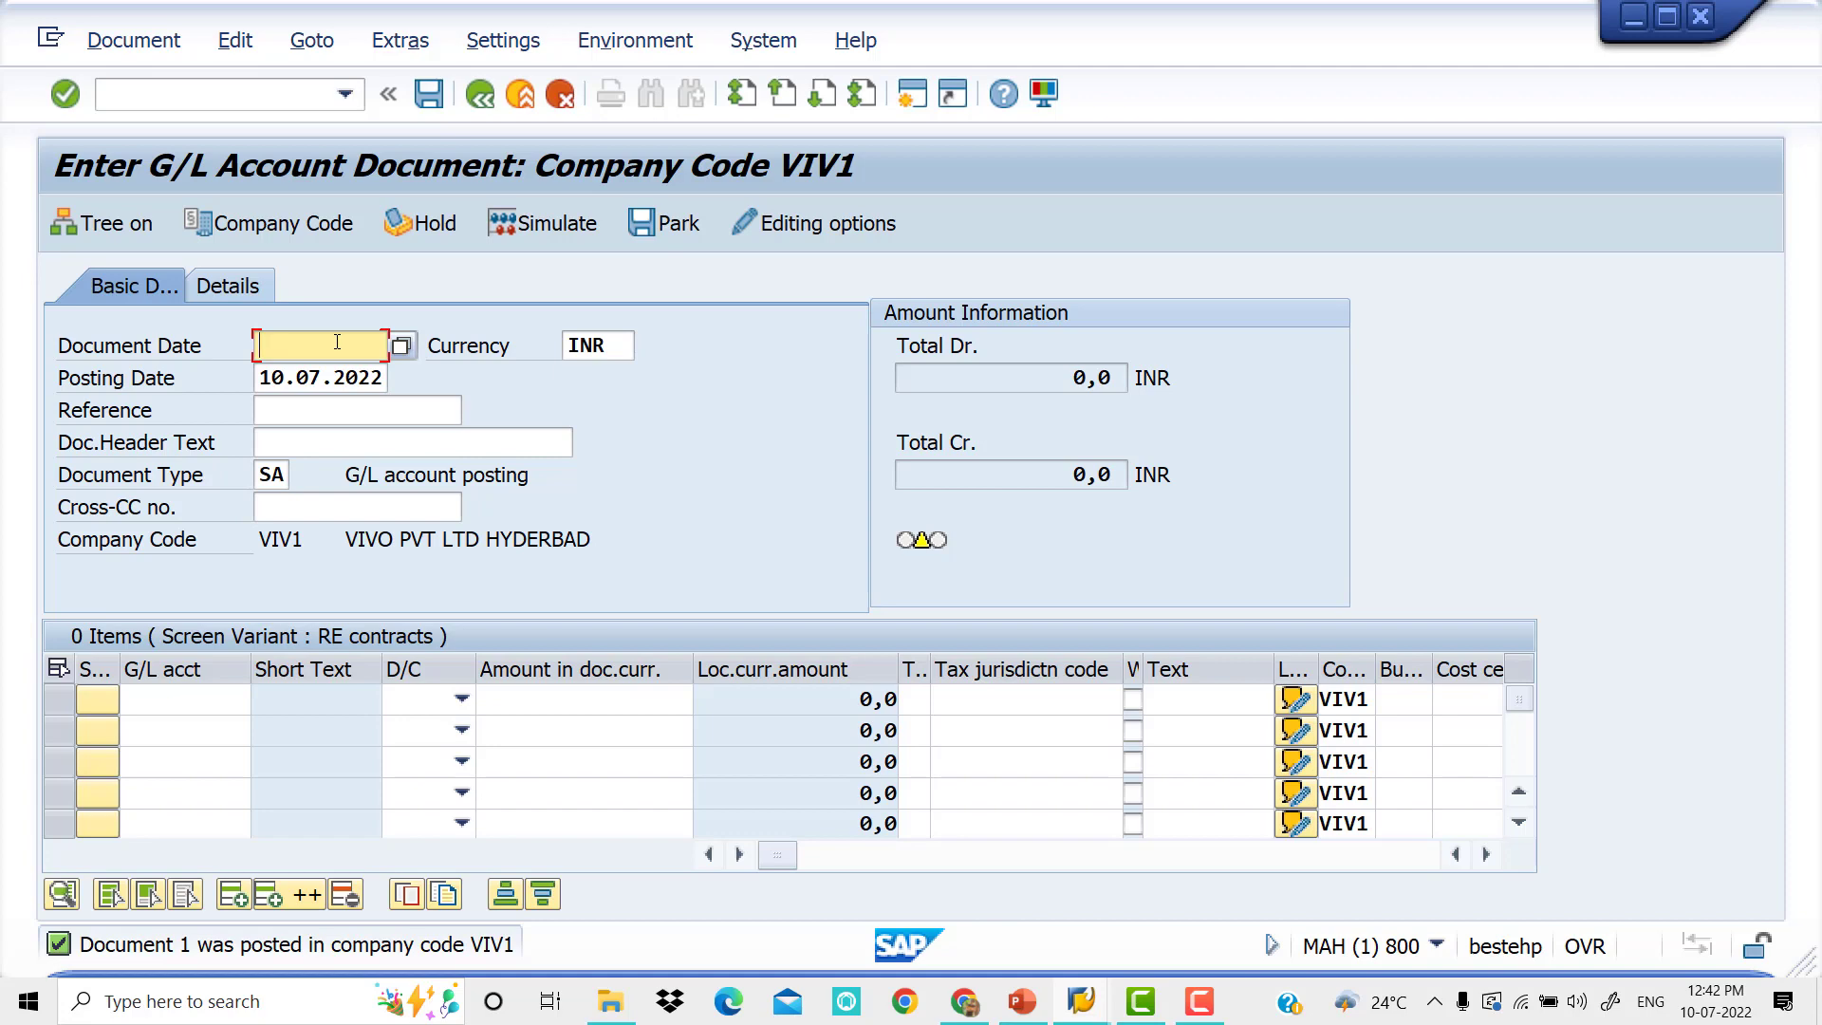
Fill in the new document's header with document date 10.07.2022 and reference GL-2.
{"action": "key", "text": "Tab"}
{"action": "left_click", "coordinate": [337, 343]}
{"action": "key", "text": "Down"}
{"action": "key", "text": "Tab"}
{"action": "key", "text": "Tab"}
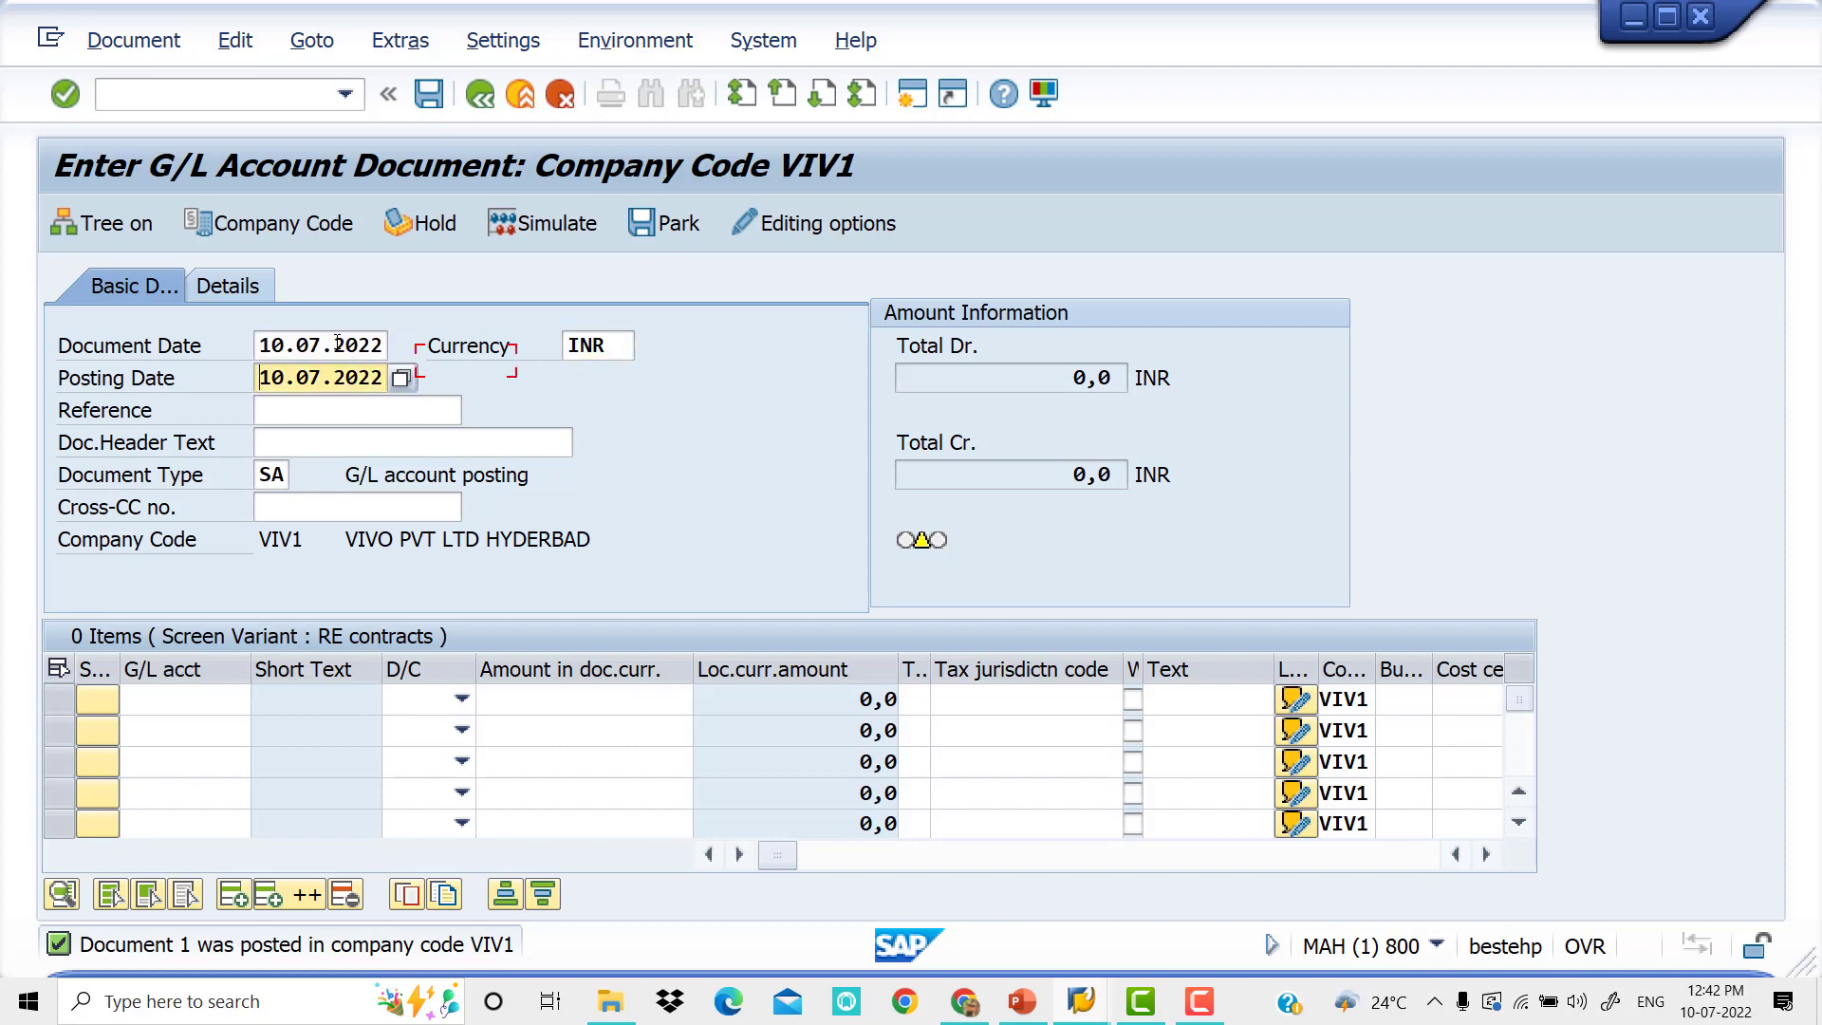
{"action": "key", "text": "Tab"}
{"action": "key", "text": "Down"}
{"action": "key", "text": "Tab"}
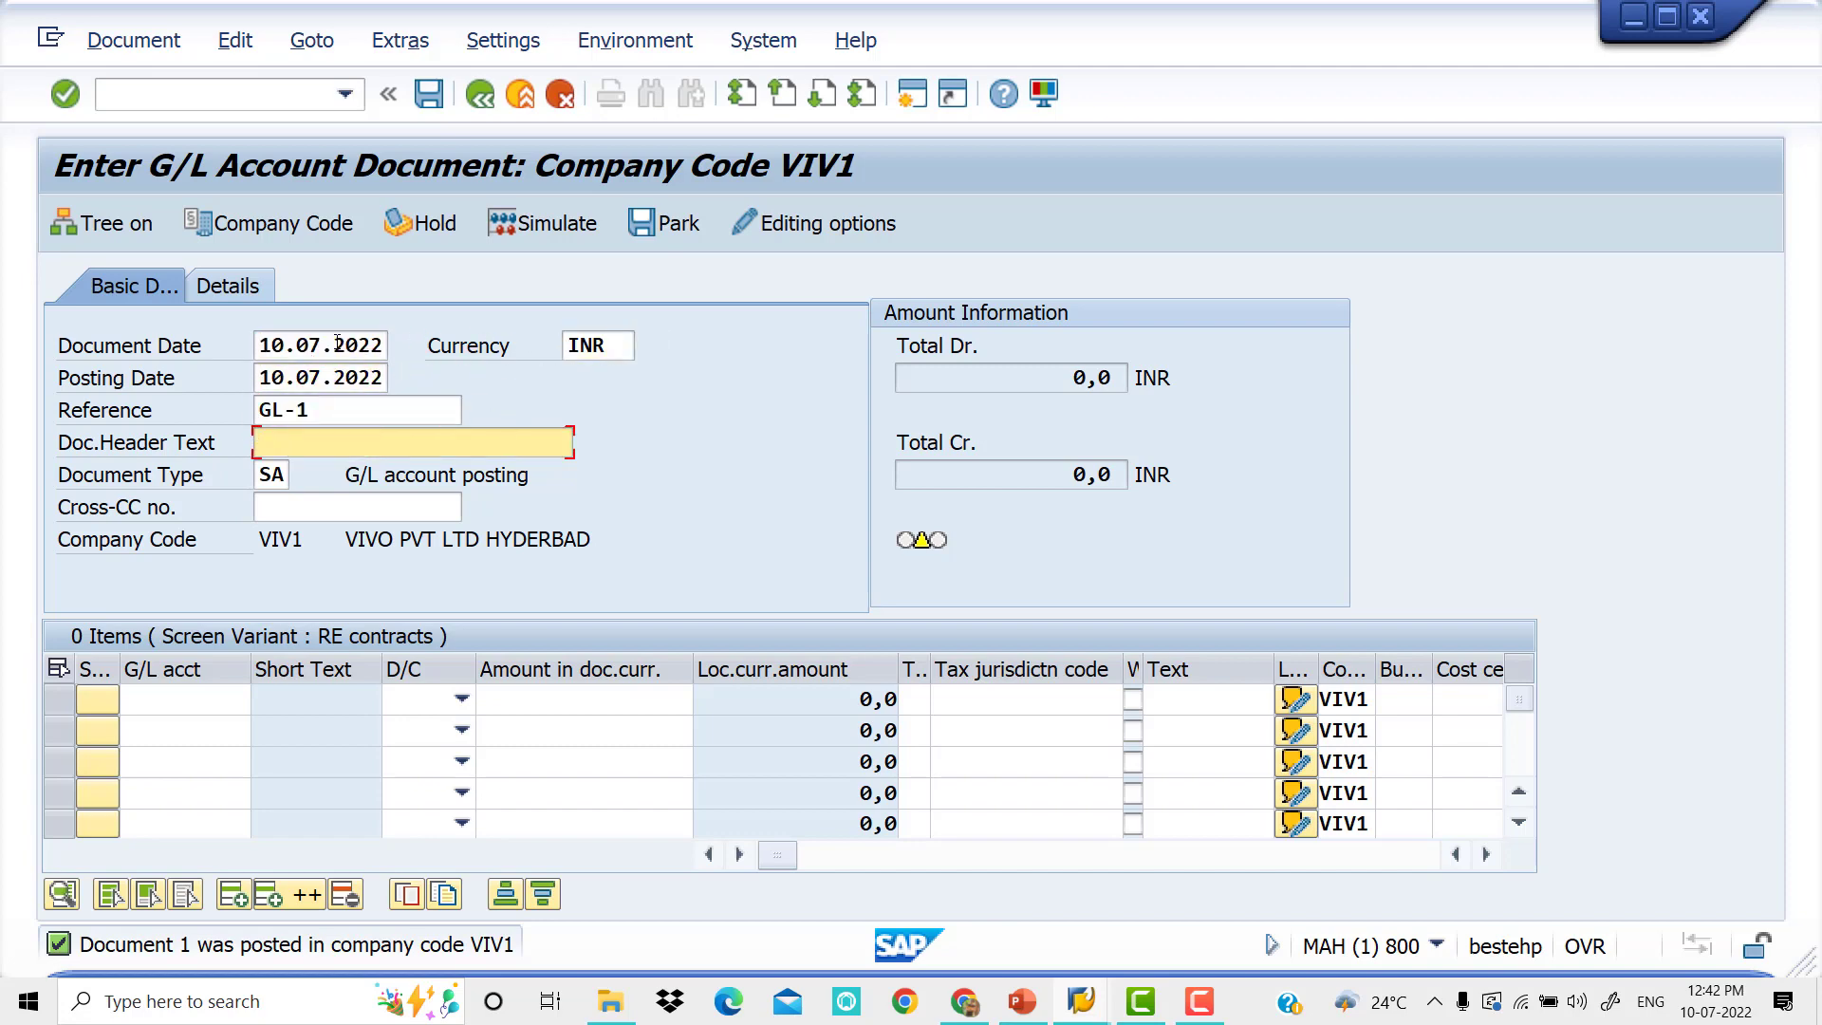
{"action": "left_click", "coordinate": [321, 416]}
{"action": "key", "text": "BackSpace"}
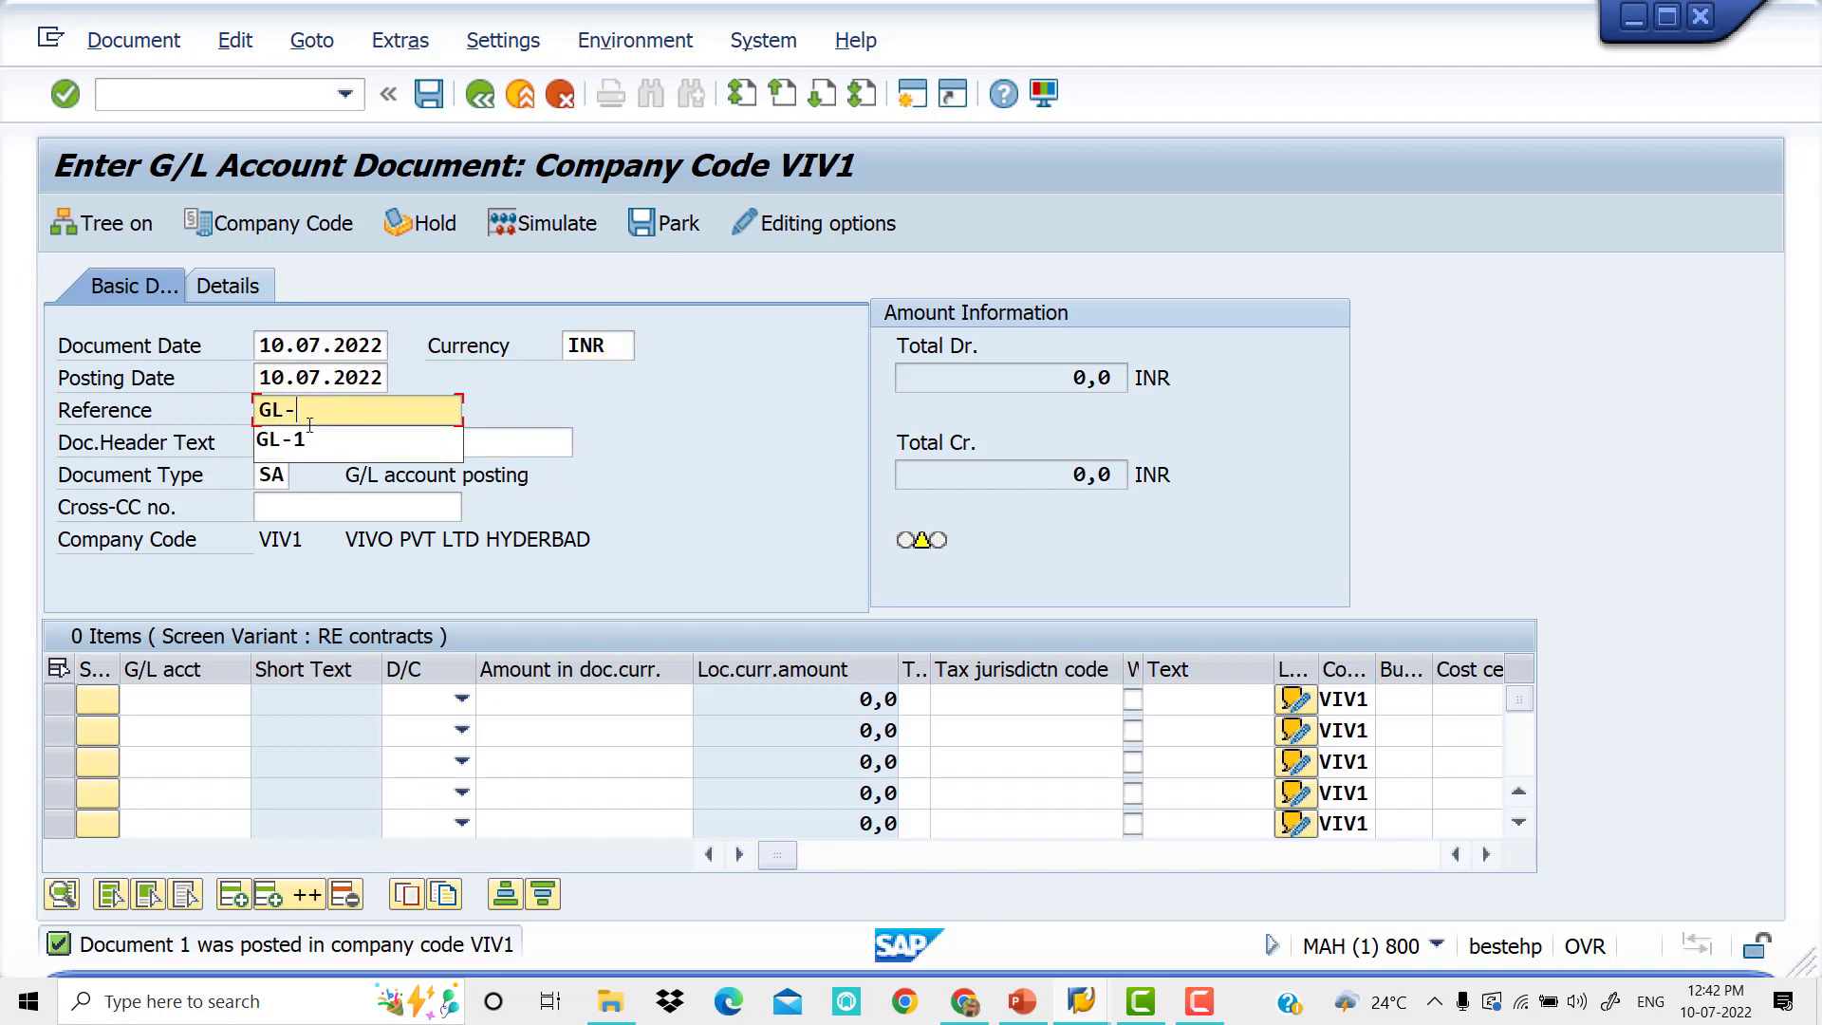
{"action": "type", "text": "2"}
{"action": "key", "text": "Tab"}
{"action": "key", "text": "Tab"}
{"action": "key", "text": "Tab"}
{"action": "key", "text": "Tab"}
{"action": "key", "text": "Tab"}
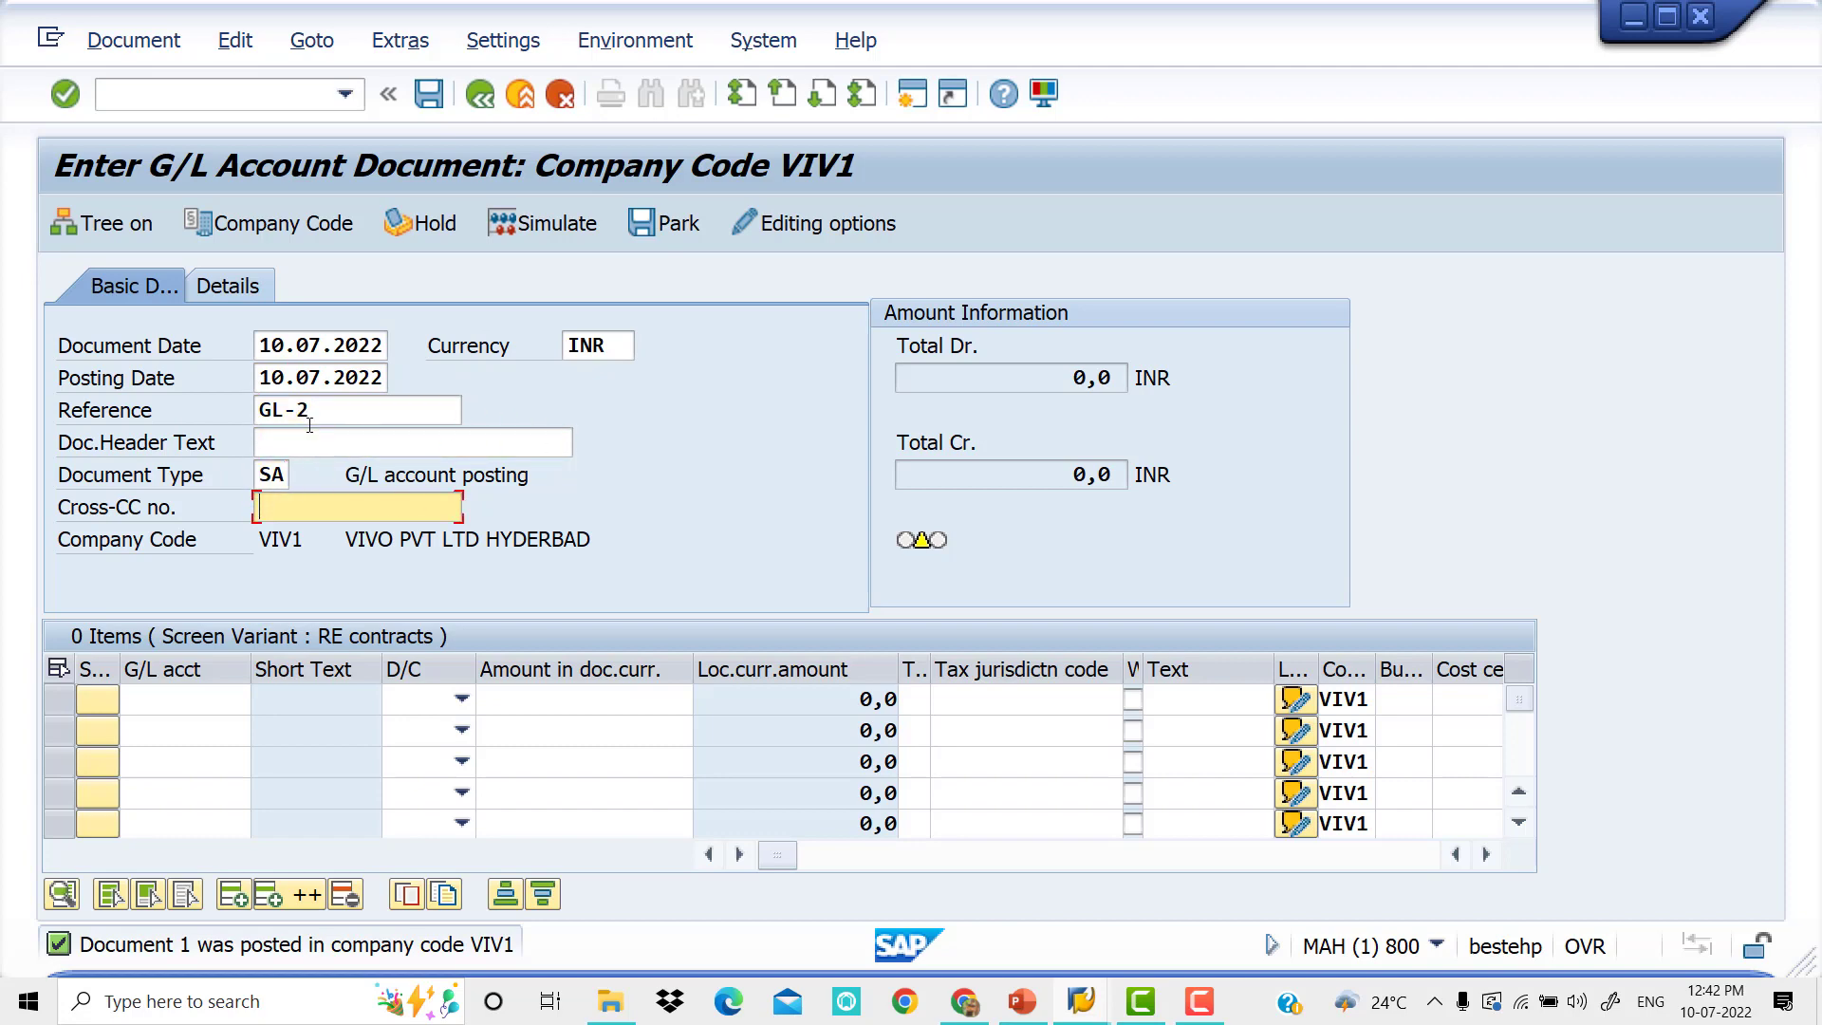
Look up the G/L accounts by description and choose Salaries A/C for the first line item.
{"action": "key", "text": "BackSpace"}
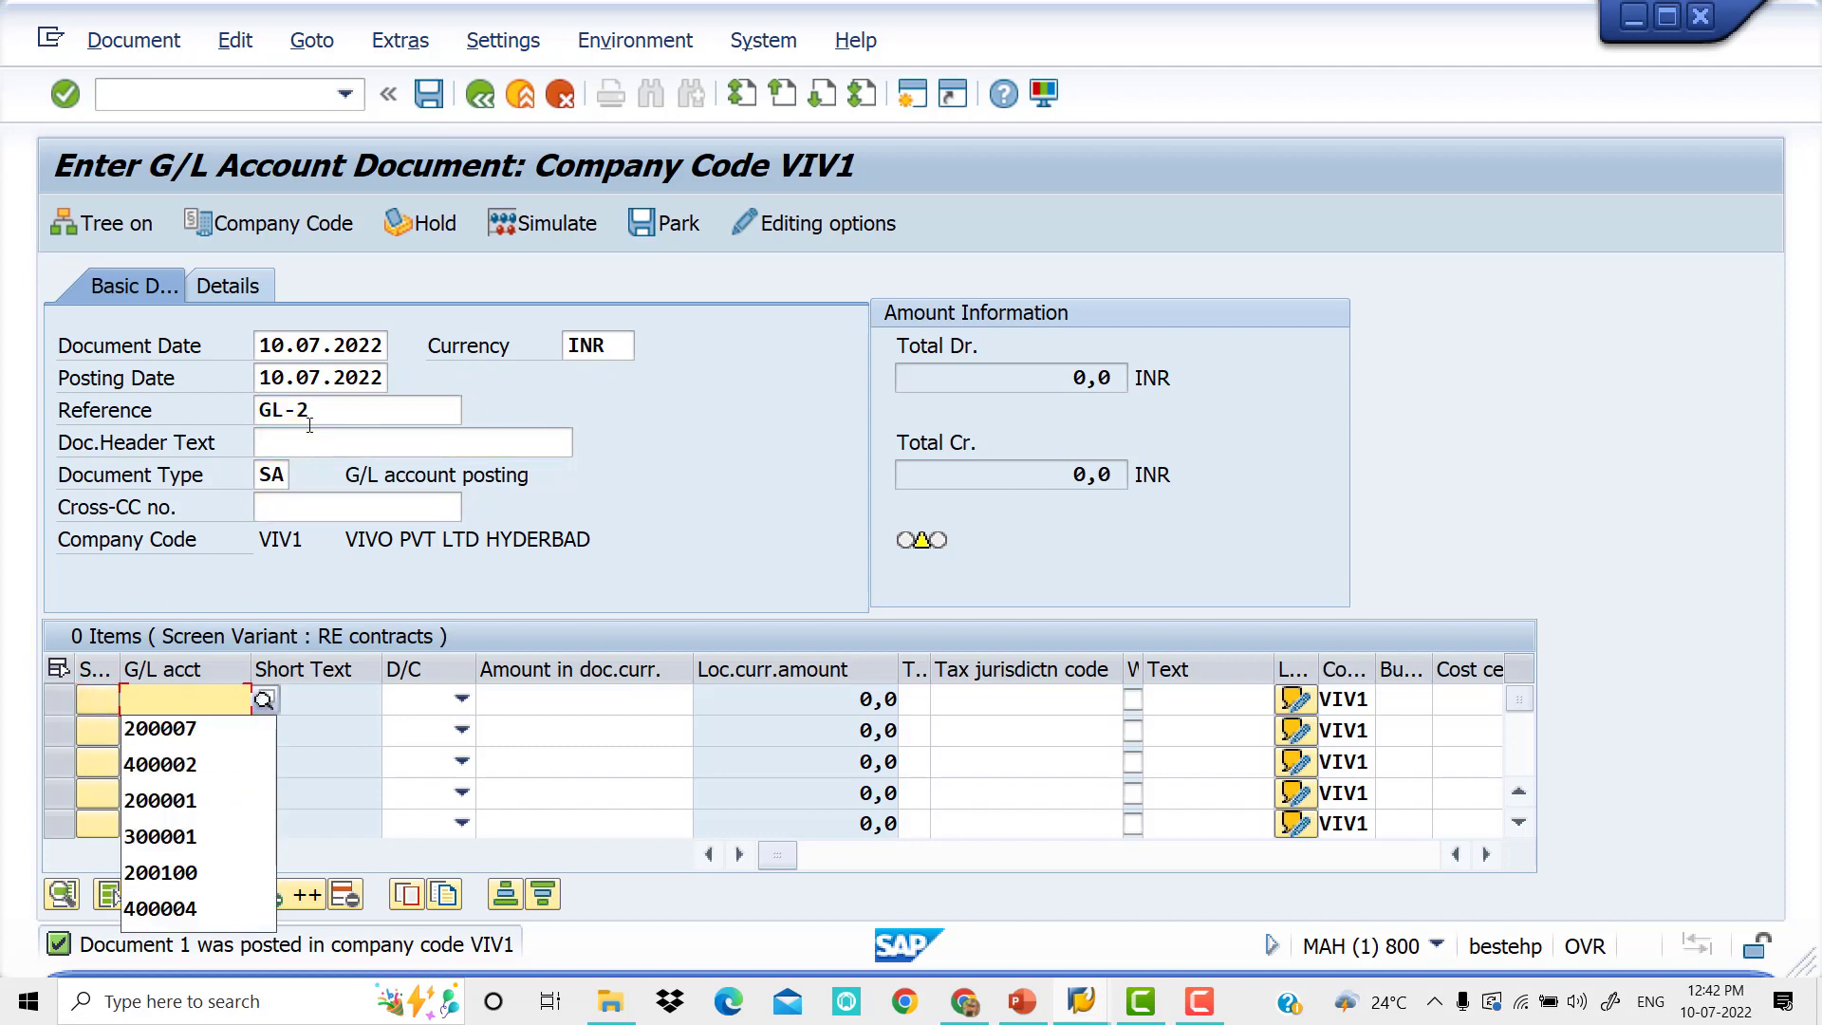
{"action": "left_click", "coordinate": [264, 699]}
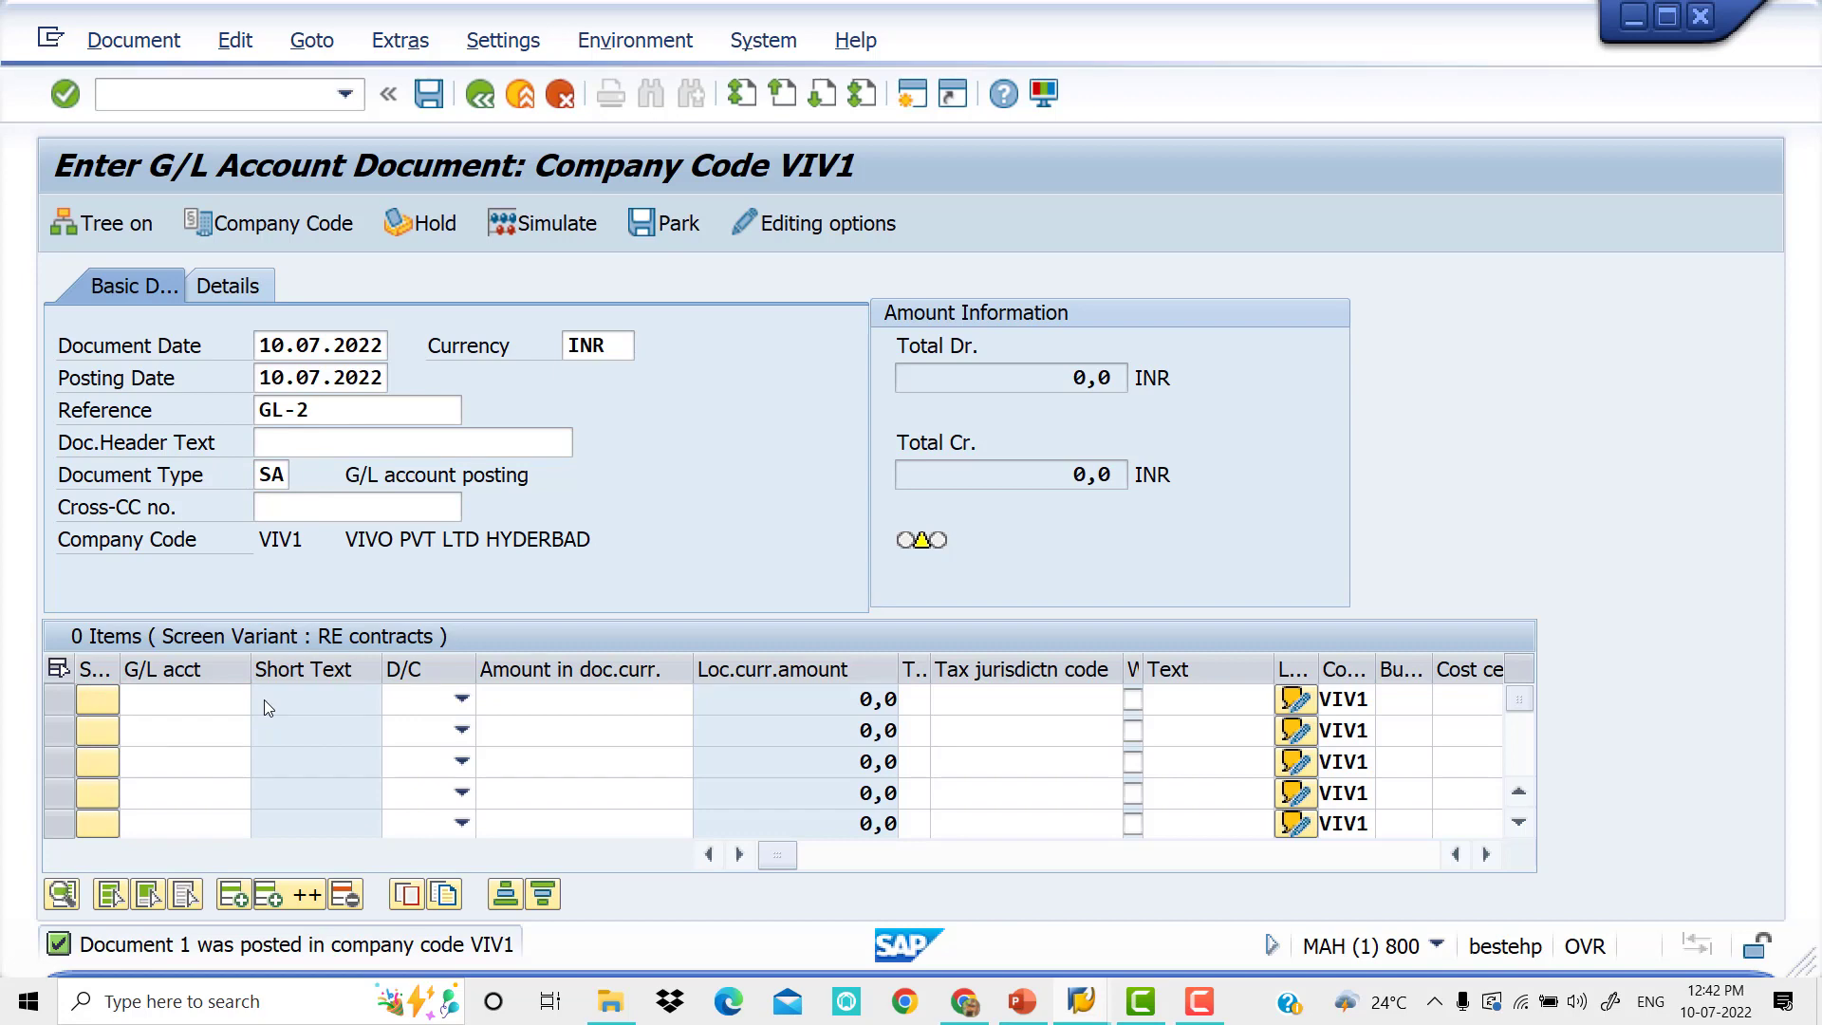
{"action": "key", "text": "Return"}
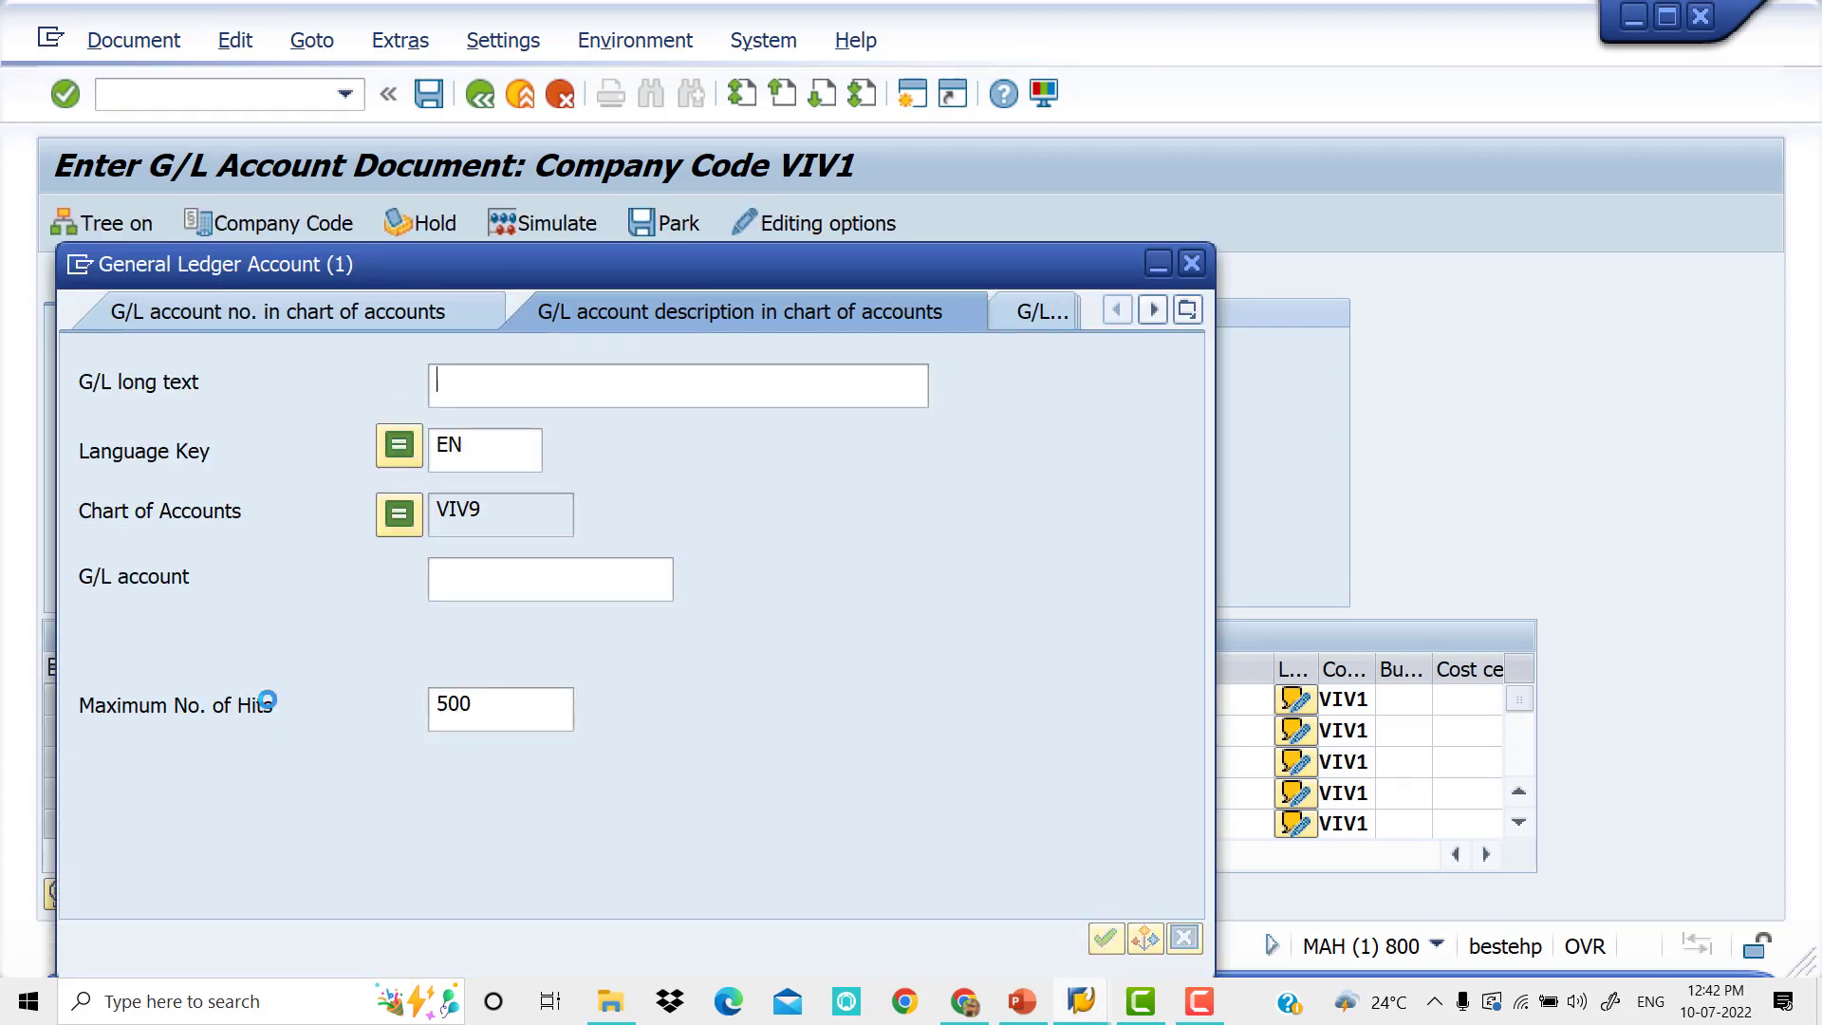
{"action": "key", "text": "Down"}
{"action": "key", "text": "Down"}
{"action": "key", "text": "Down"}
{"action": "key", "text": "Down"}
{"action": "key", "text": "Down"}
{"action": "key", "text": "Down"}
{"action": "key", "text": "Down"}
{"action": "key", "text": "Down"}
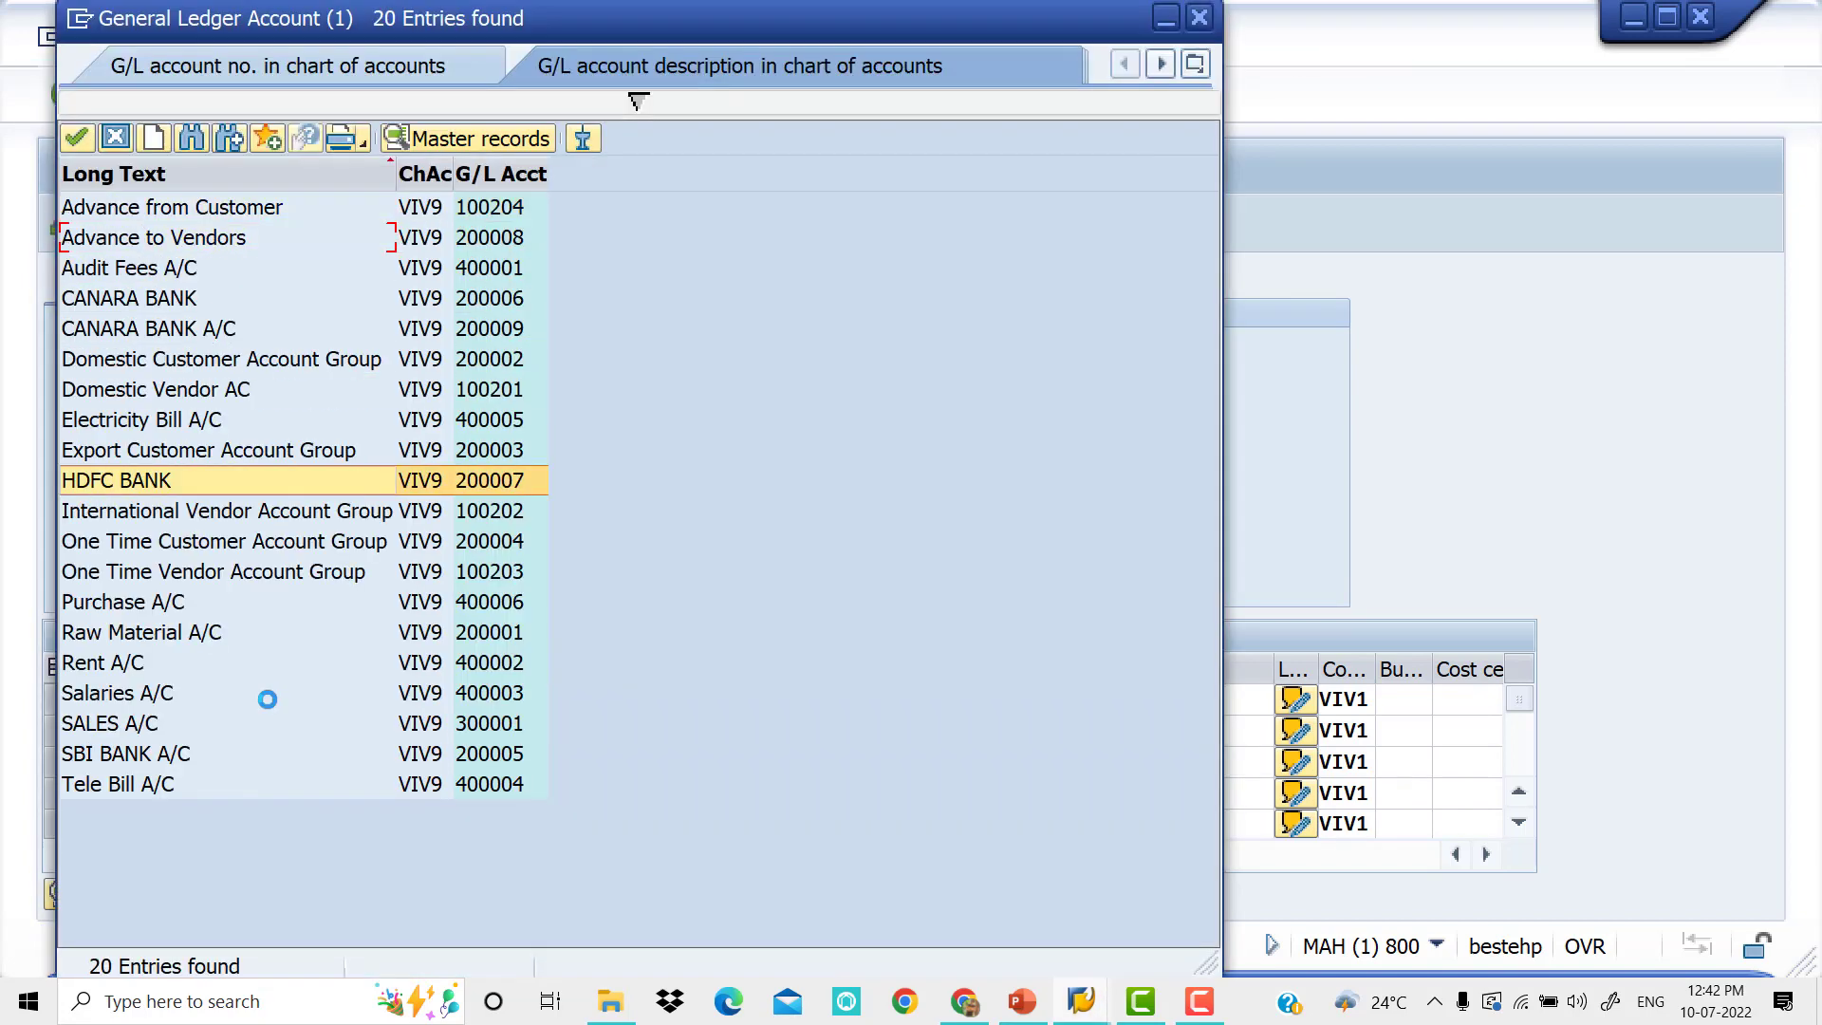
{"action": "key", "text": "Down"}
{"action": "key", "text": "Down"}
{"action": "key", "text": "Down"}
{"action": "key", "text": "Down"}
{"action": "key", "text": "Down"}
{"action": "key", "text": "Down"}
{"action": "key", "text": "Down"}
{"action": "key", "text": "Return"}
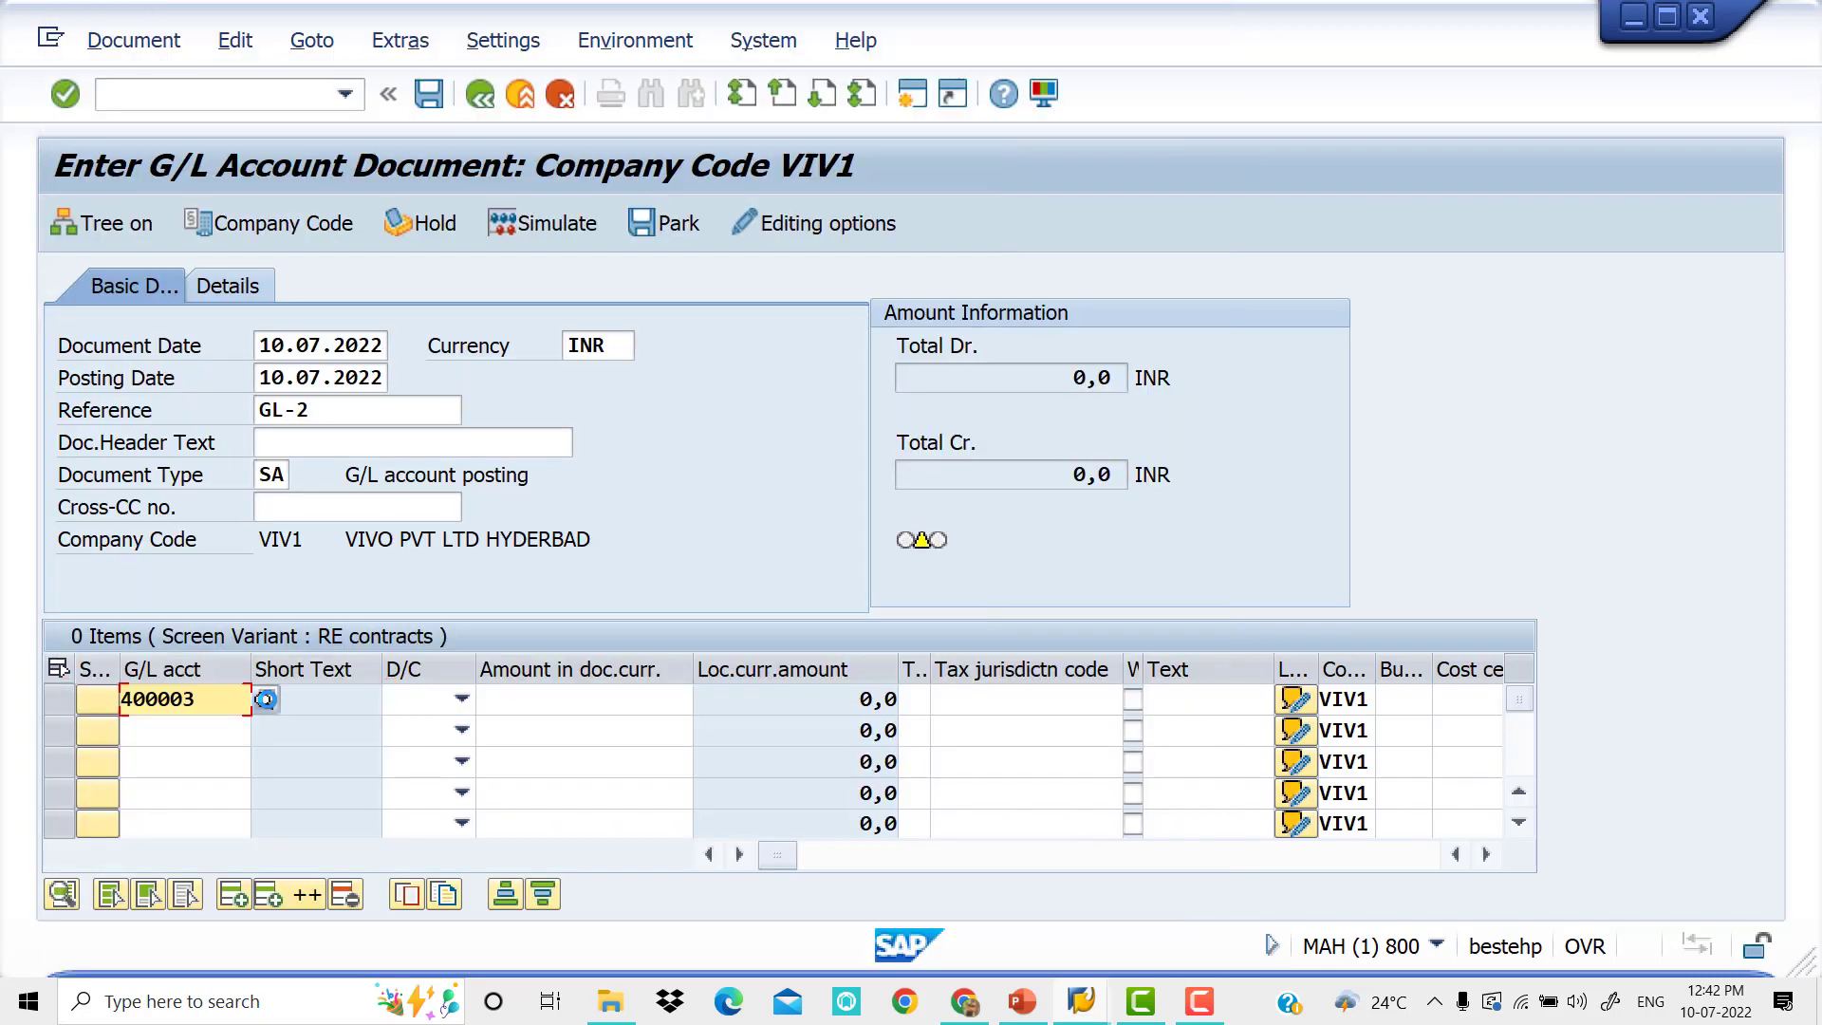
Make the Salaries A/C line item a debit of 10000.
{"action": "key", "text": "Tab"}
{"action": "key", "text": "Down"}
{"action": "left_click", "coordinate": [574, 700]}
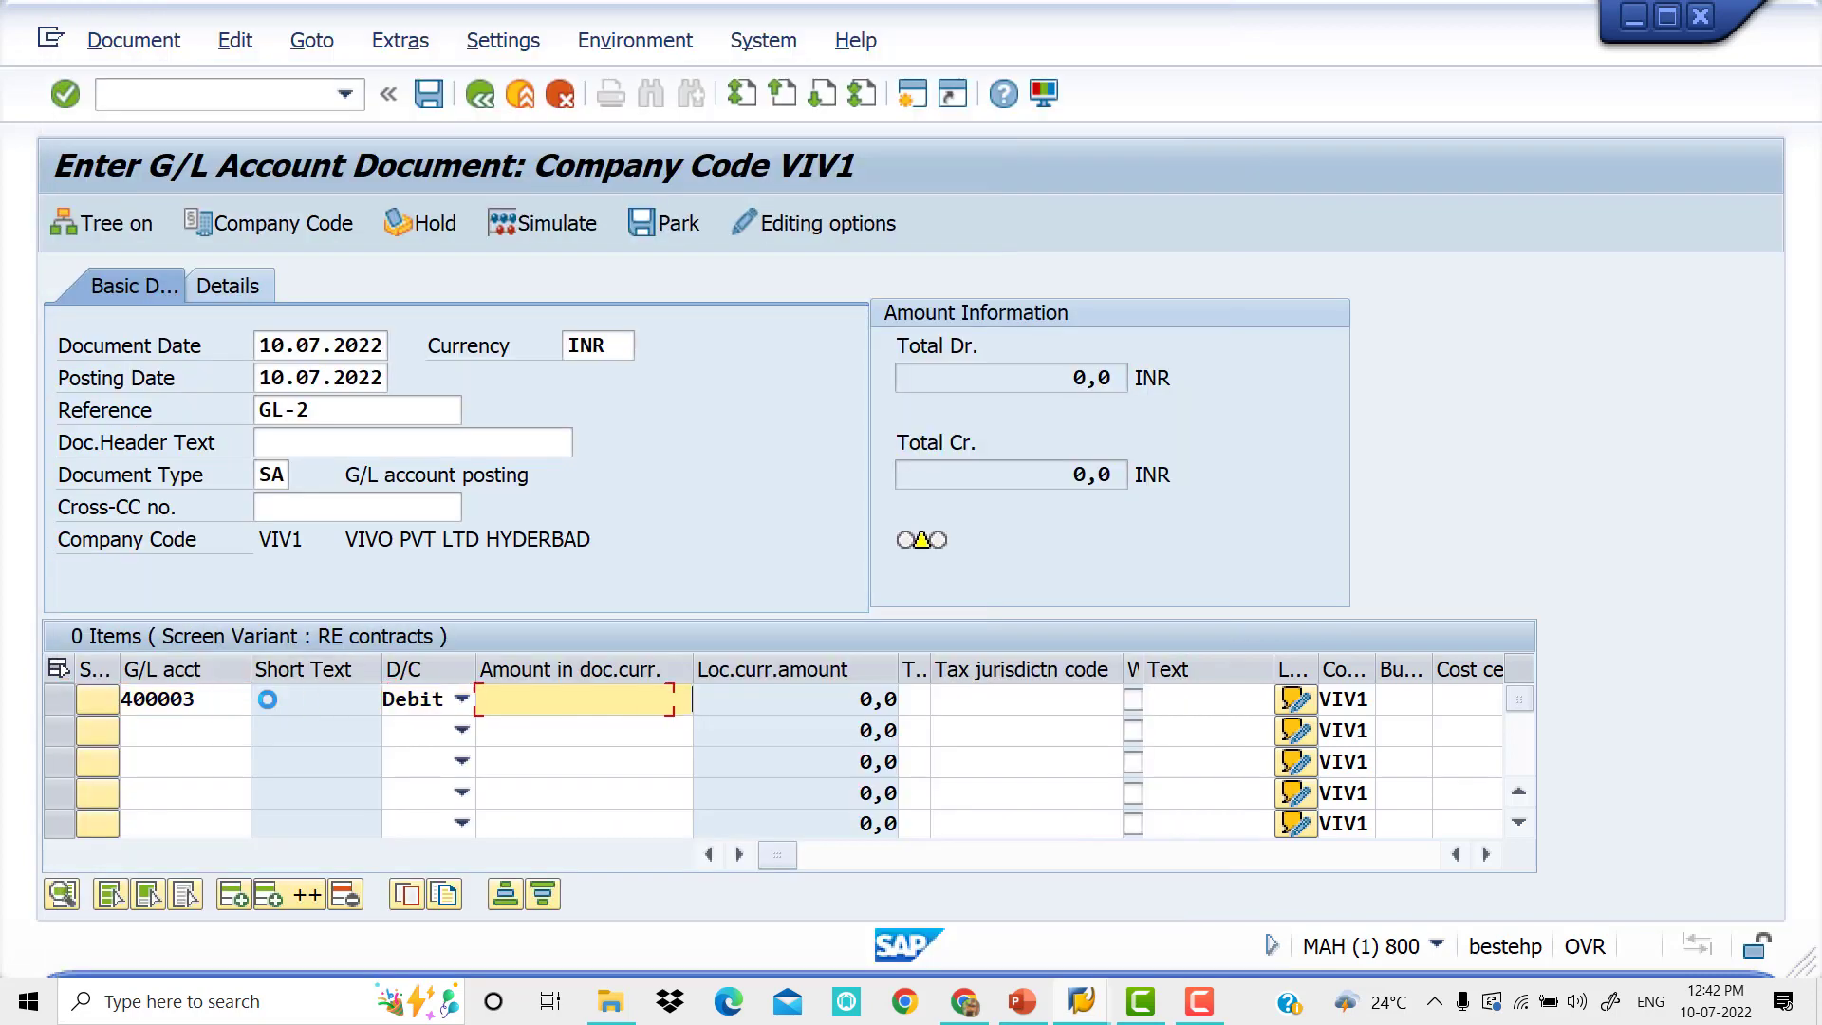
{"action": "type", "text": "10000"}
{"action": "key", "text": "Tab"}
{"action": "key", "text": "Tab"}
{"action": "key", "text": "Tab"}
{"action": "key", "text": "Tab"}
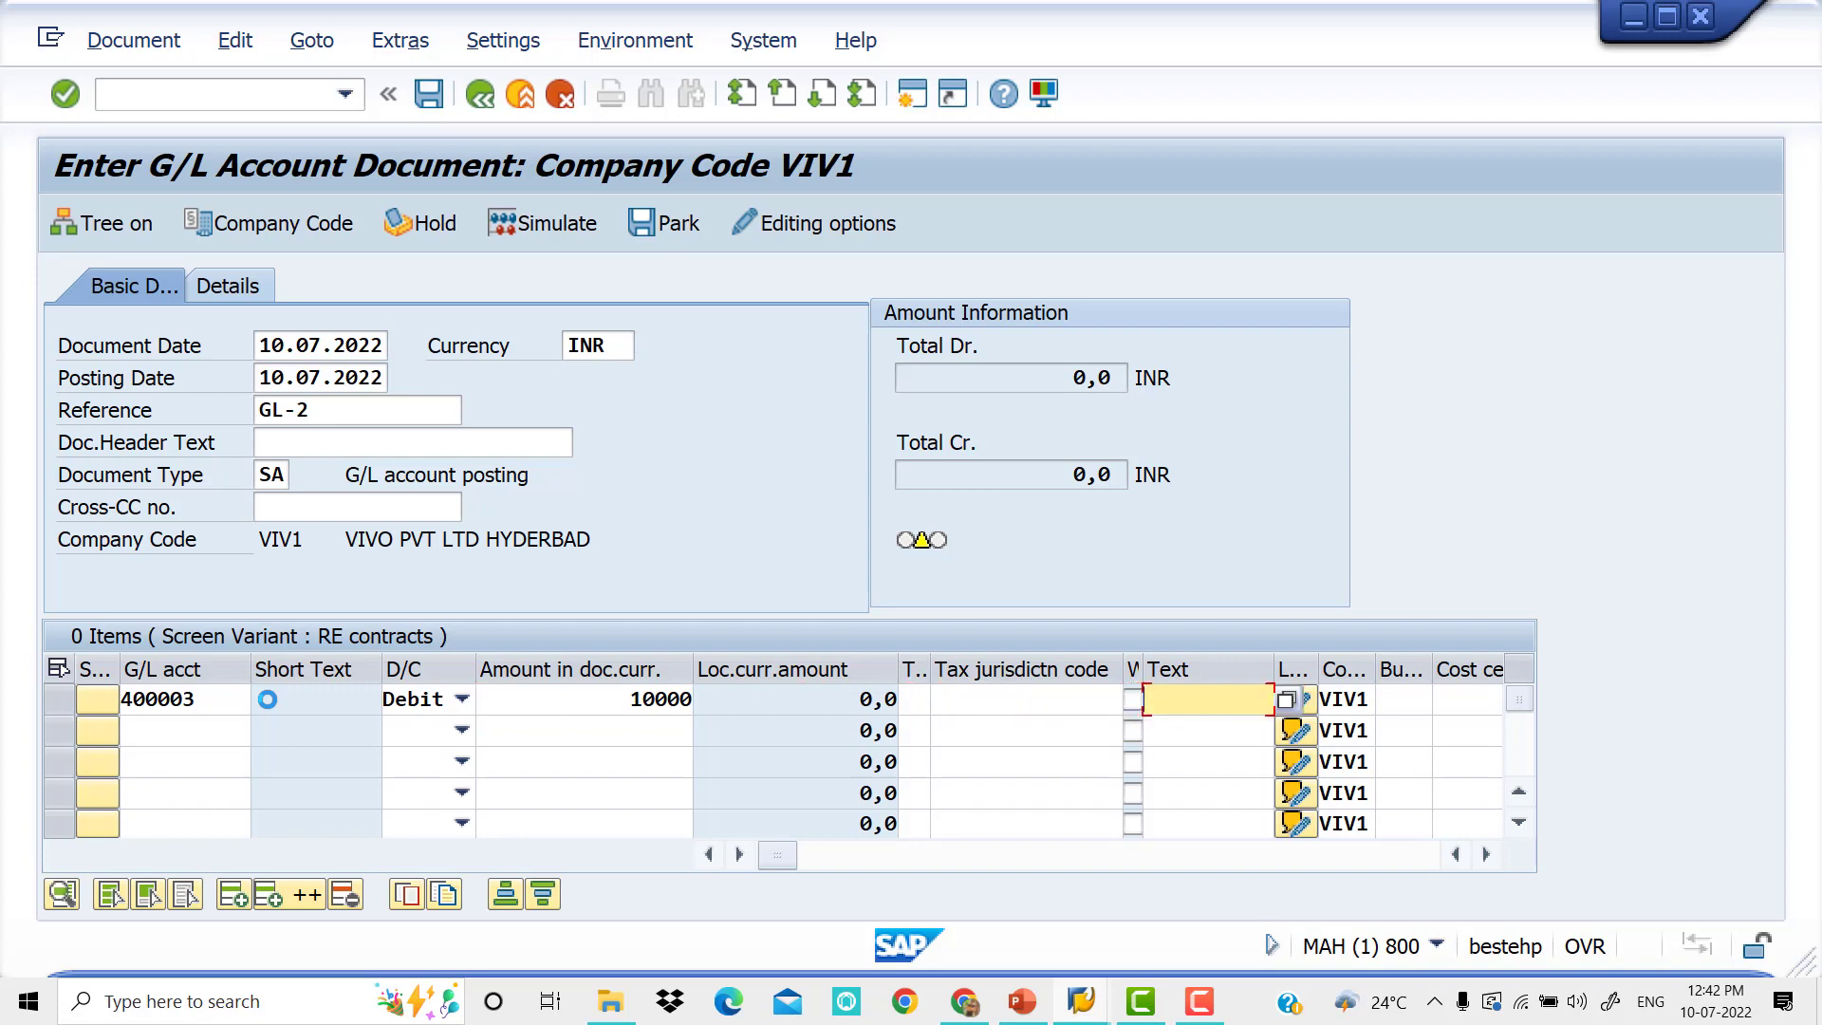
Give the Salaries A/C line item the text Salaries and business area VIV0.
{"action": "type", "text": "Salaries"}
{"action": "key", "text": "Tab"}
{"action": "key", "text": "Tab"}
{"action": "key", "text": "Tab"}
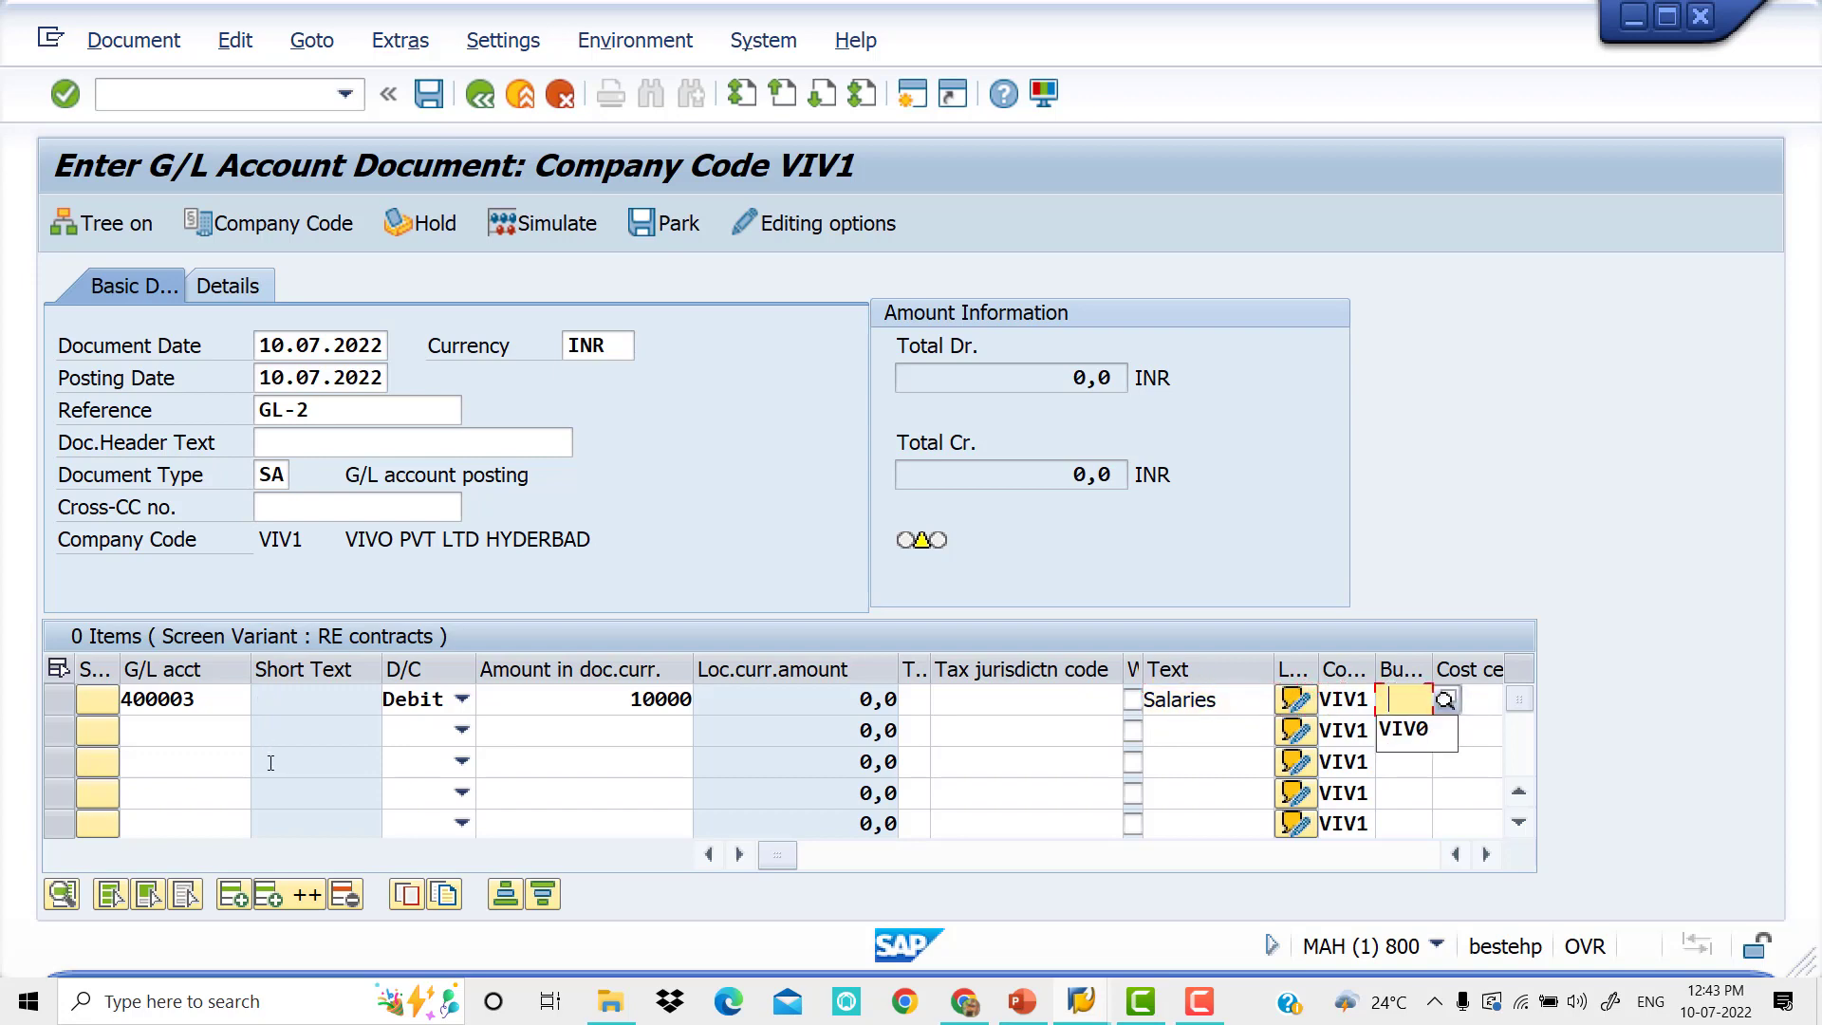
{"action": "key", "text": "Down"}
{"action": "key", "text": "Tab"}
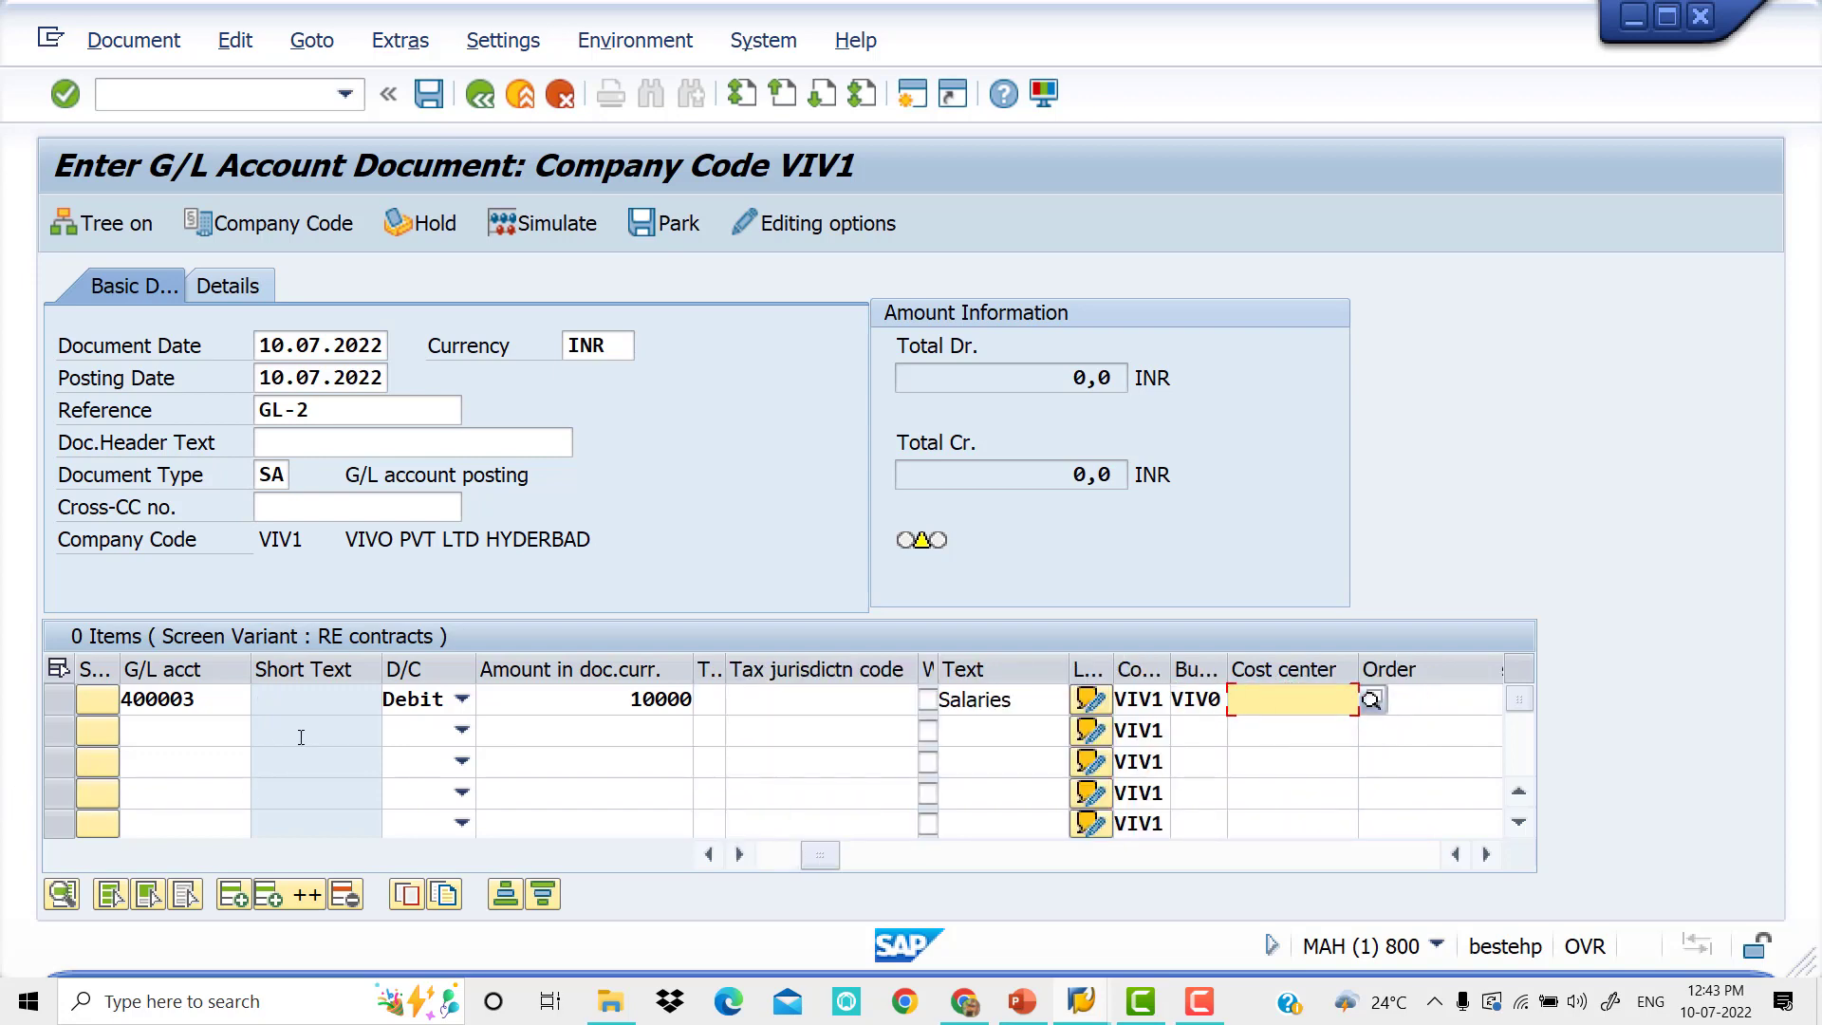
Enter the HDFC BANK account in the second line item as a credit of 10000.
{"action": "left_click", "coordinate": [228, 730]}
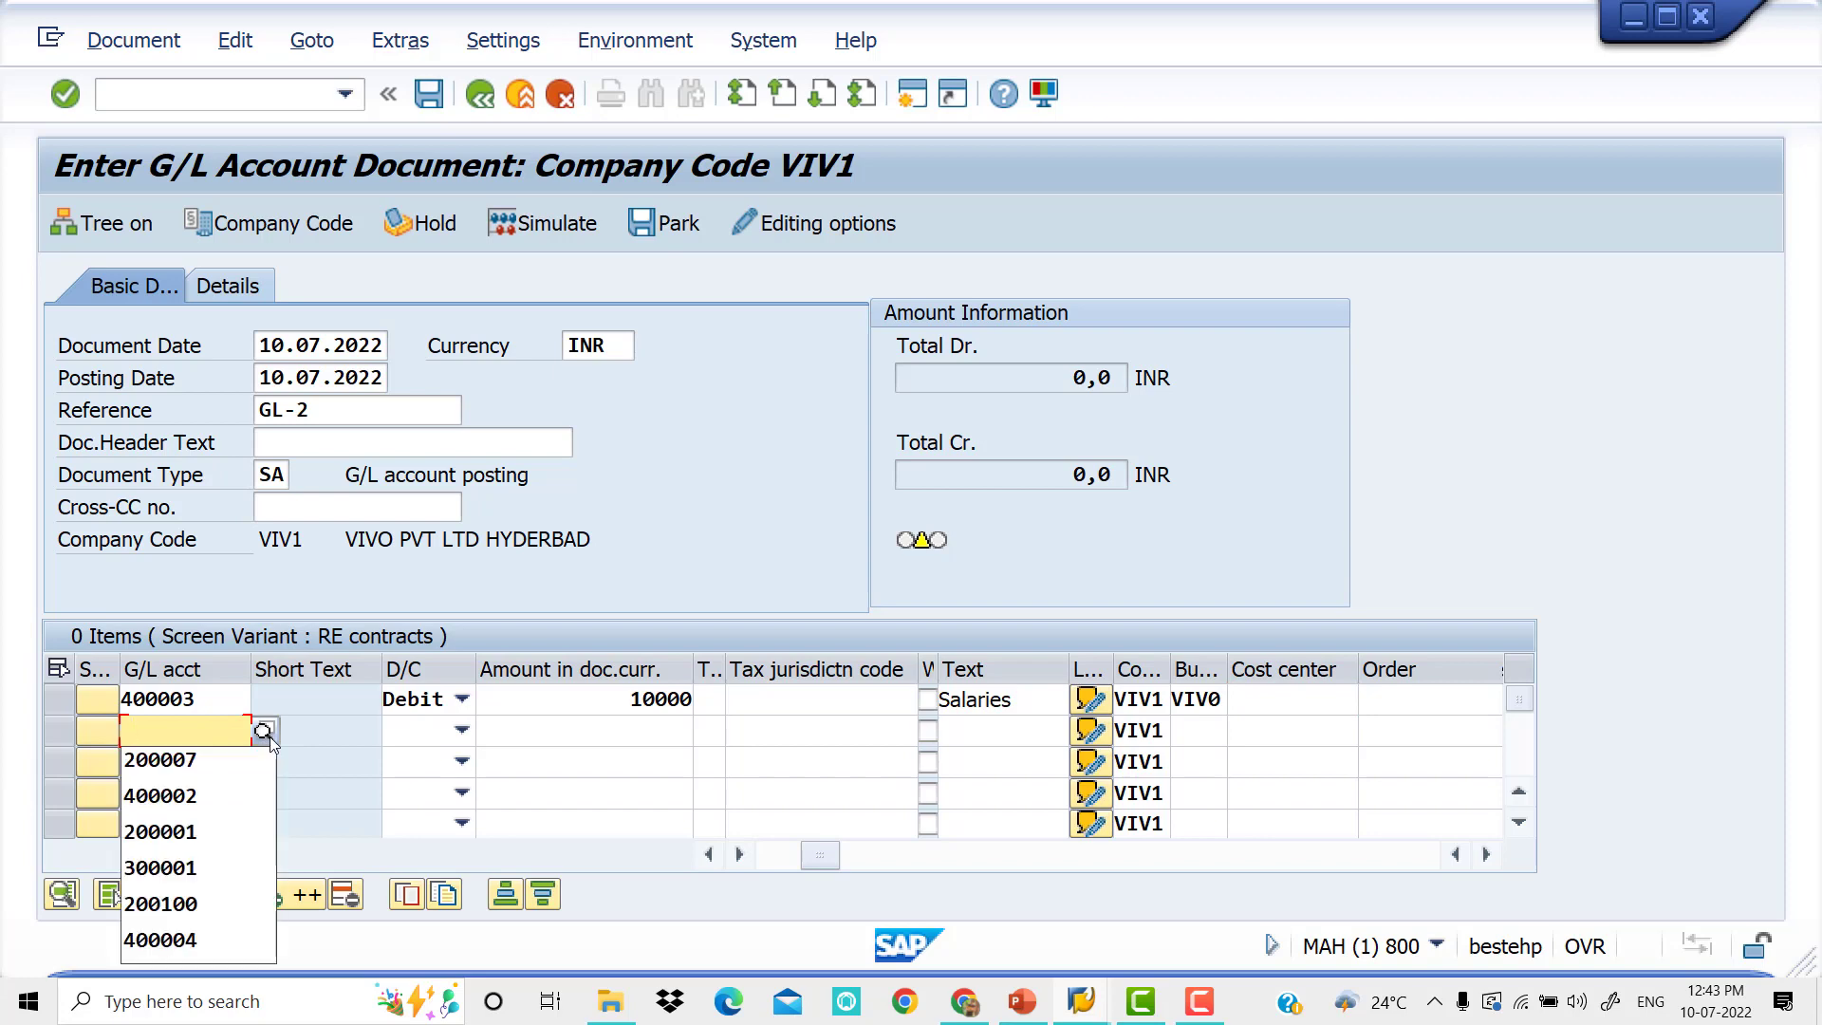
{"action": "key", "text": "Down"}
{"action": "key", "text": "Tab"}
{"action": "key", "text": "c"}
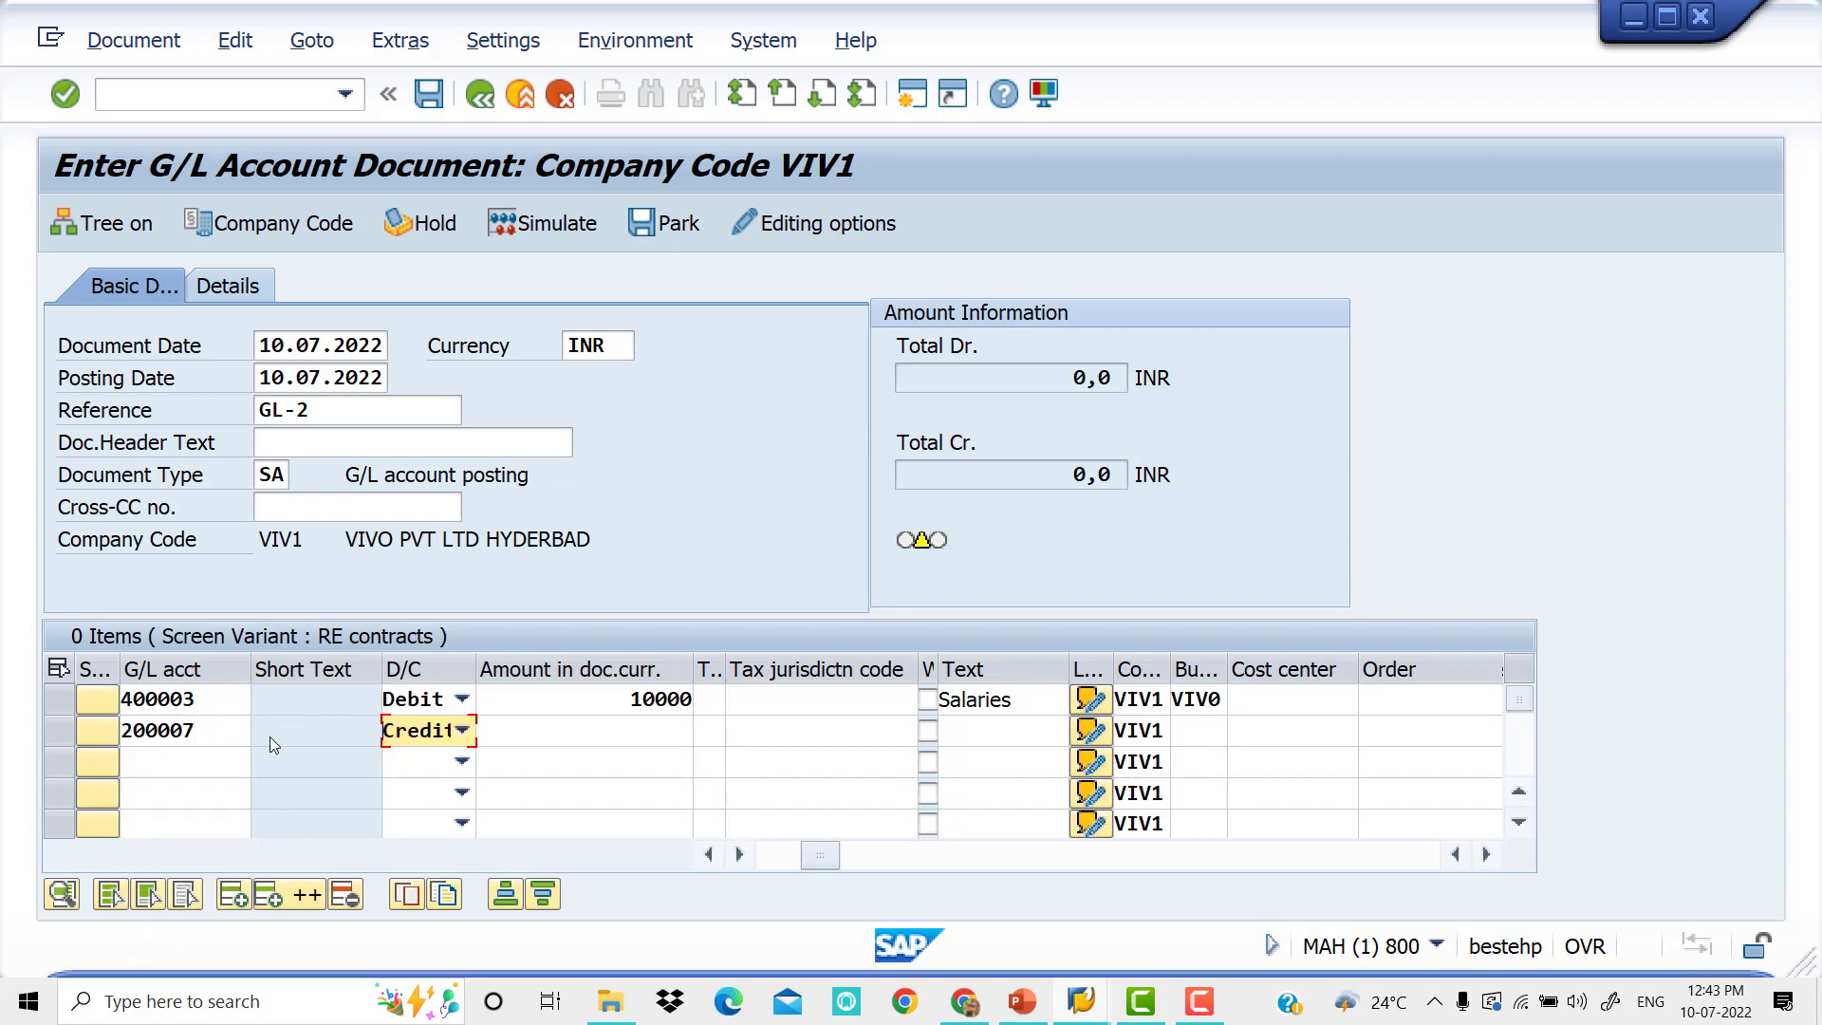
{"action": "key", "text": "Tab"}
{"action": "type", "text": "10000"}
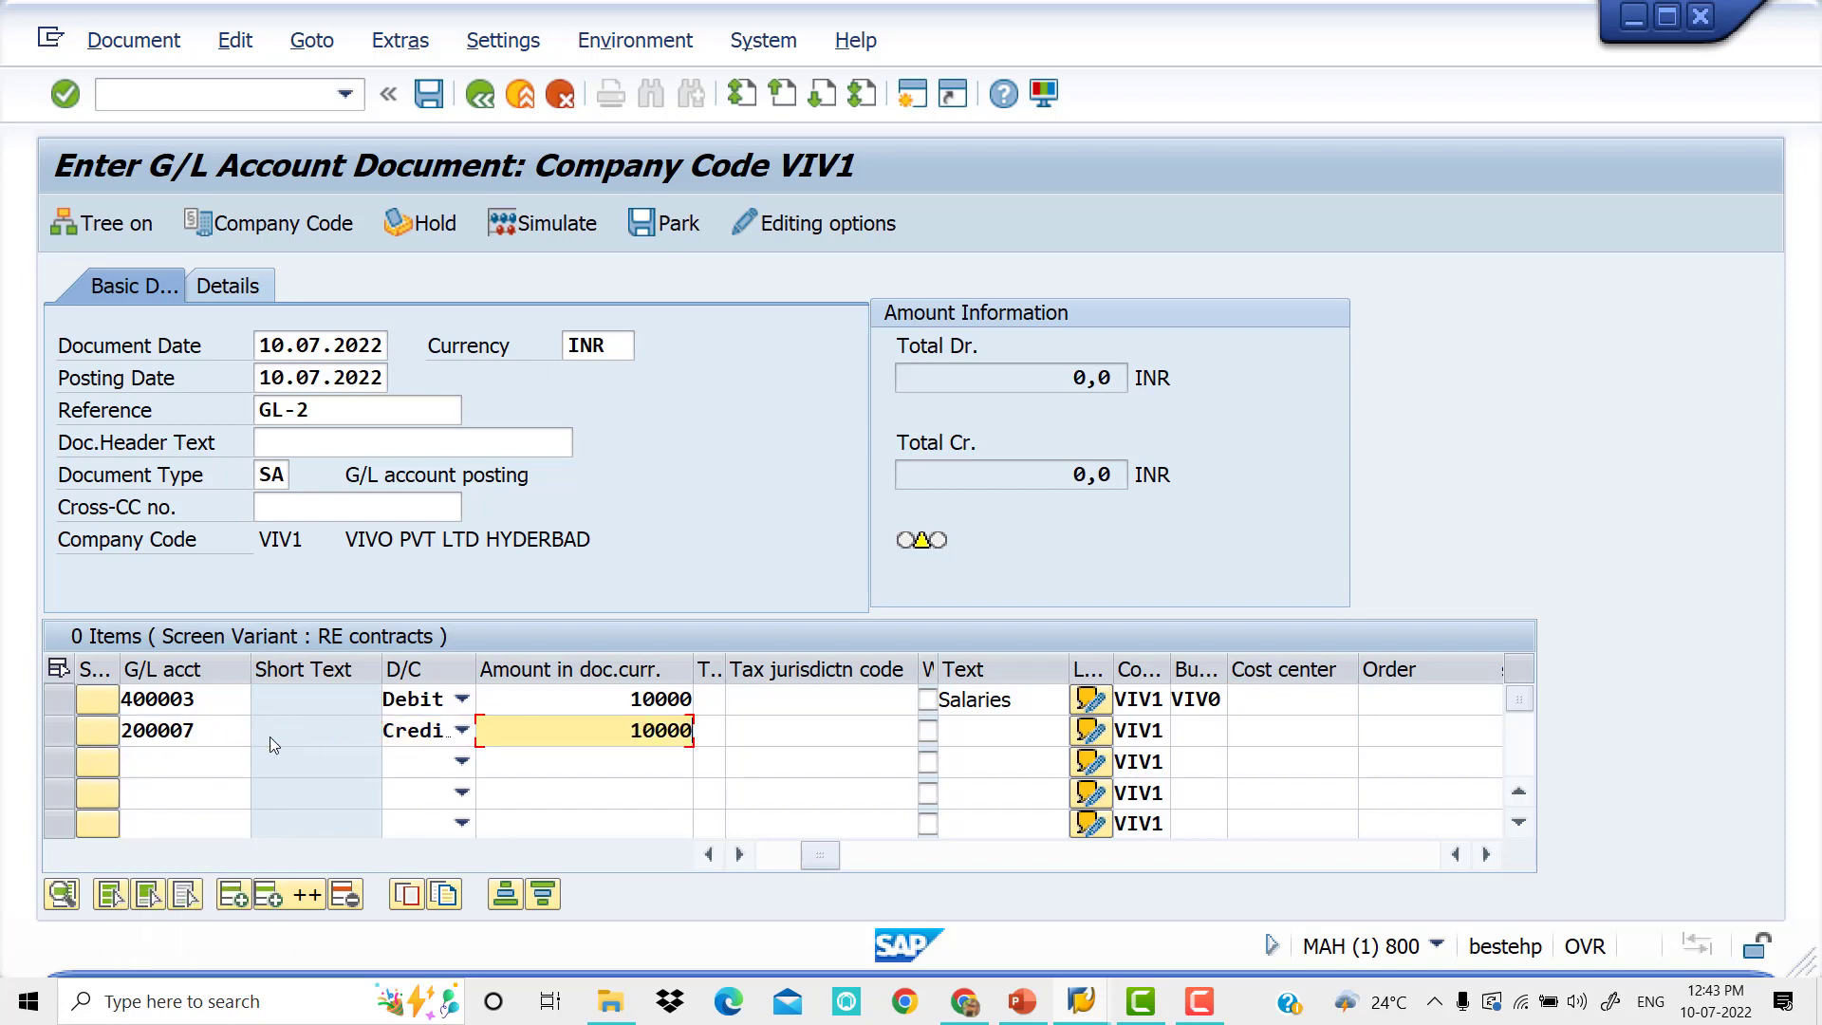
Give the HDFC BANK line item the text BANK and business area VIV0.
{"action": "key", "text": "Tab"}
{"action": "key", "text": "Tab"}
{"action": "key", "text": "Tab"}
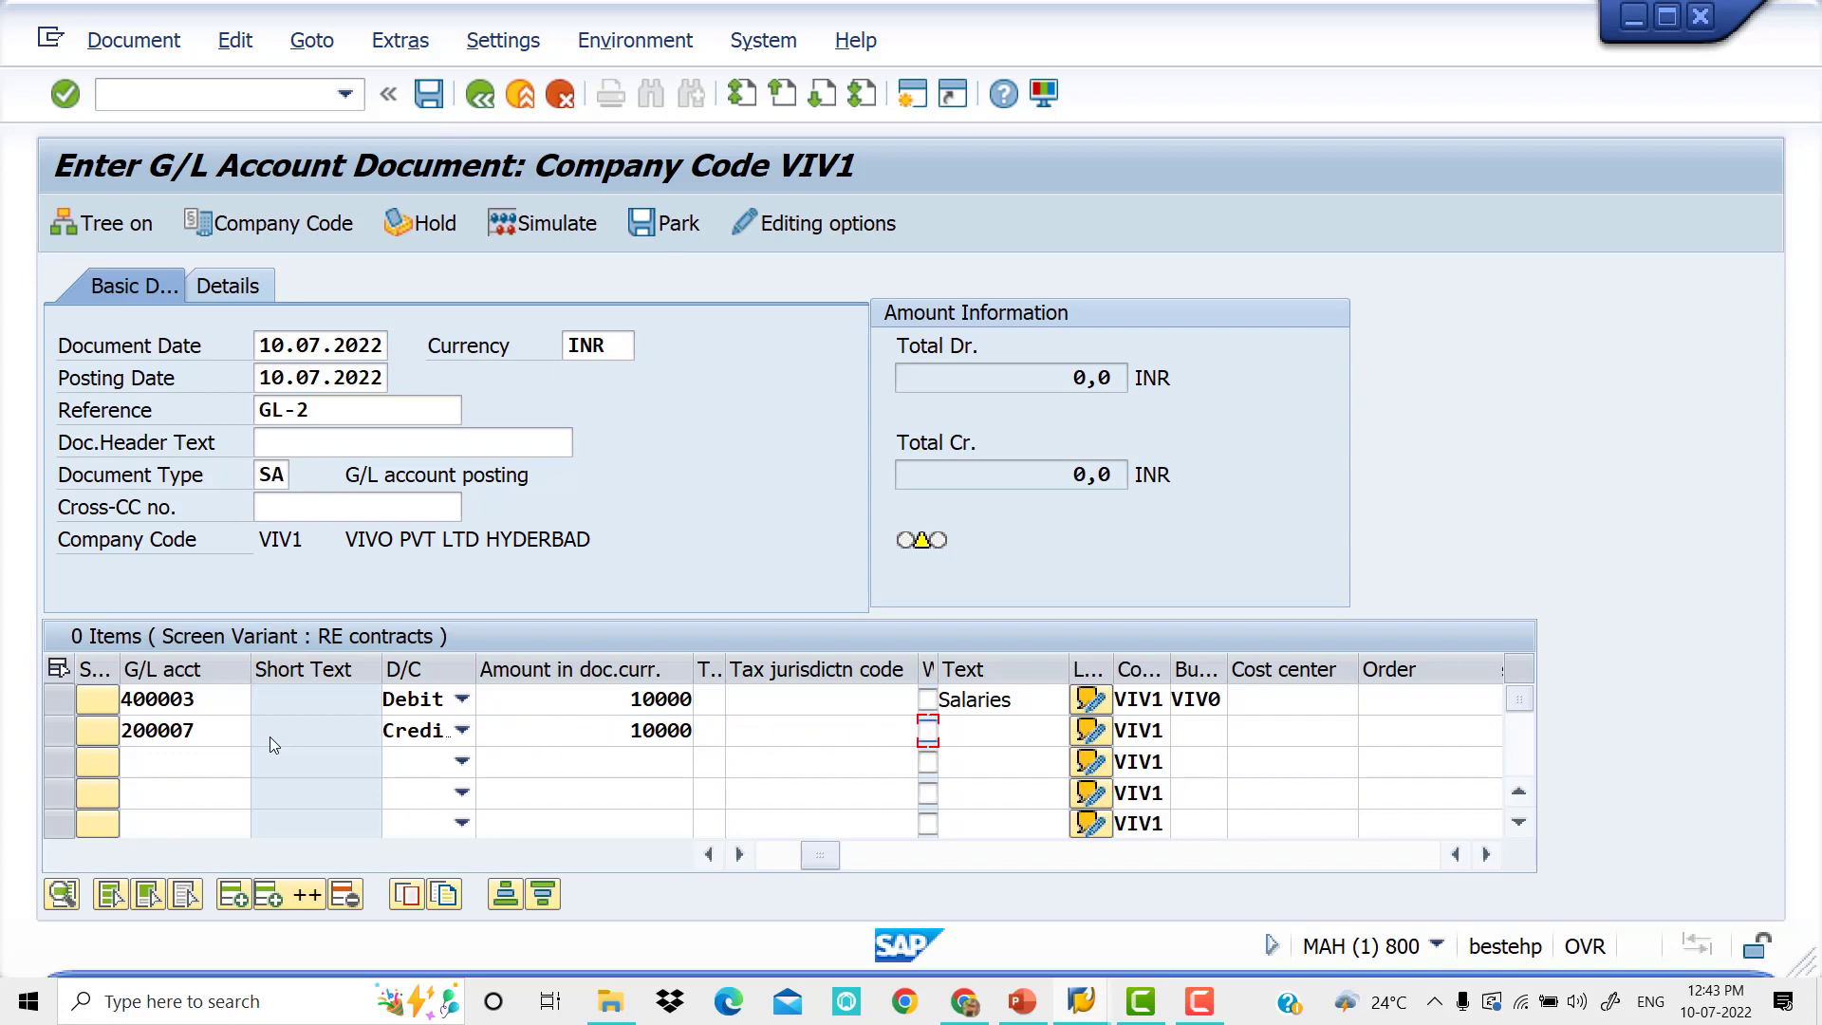
{"action": "key", "text": "Tab"}
{"action": "type", "text": "b"}
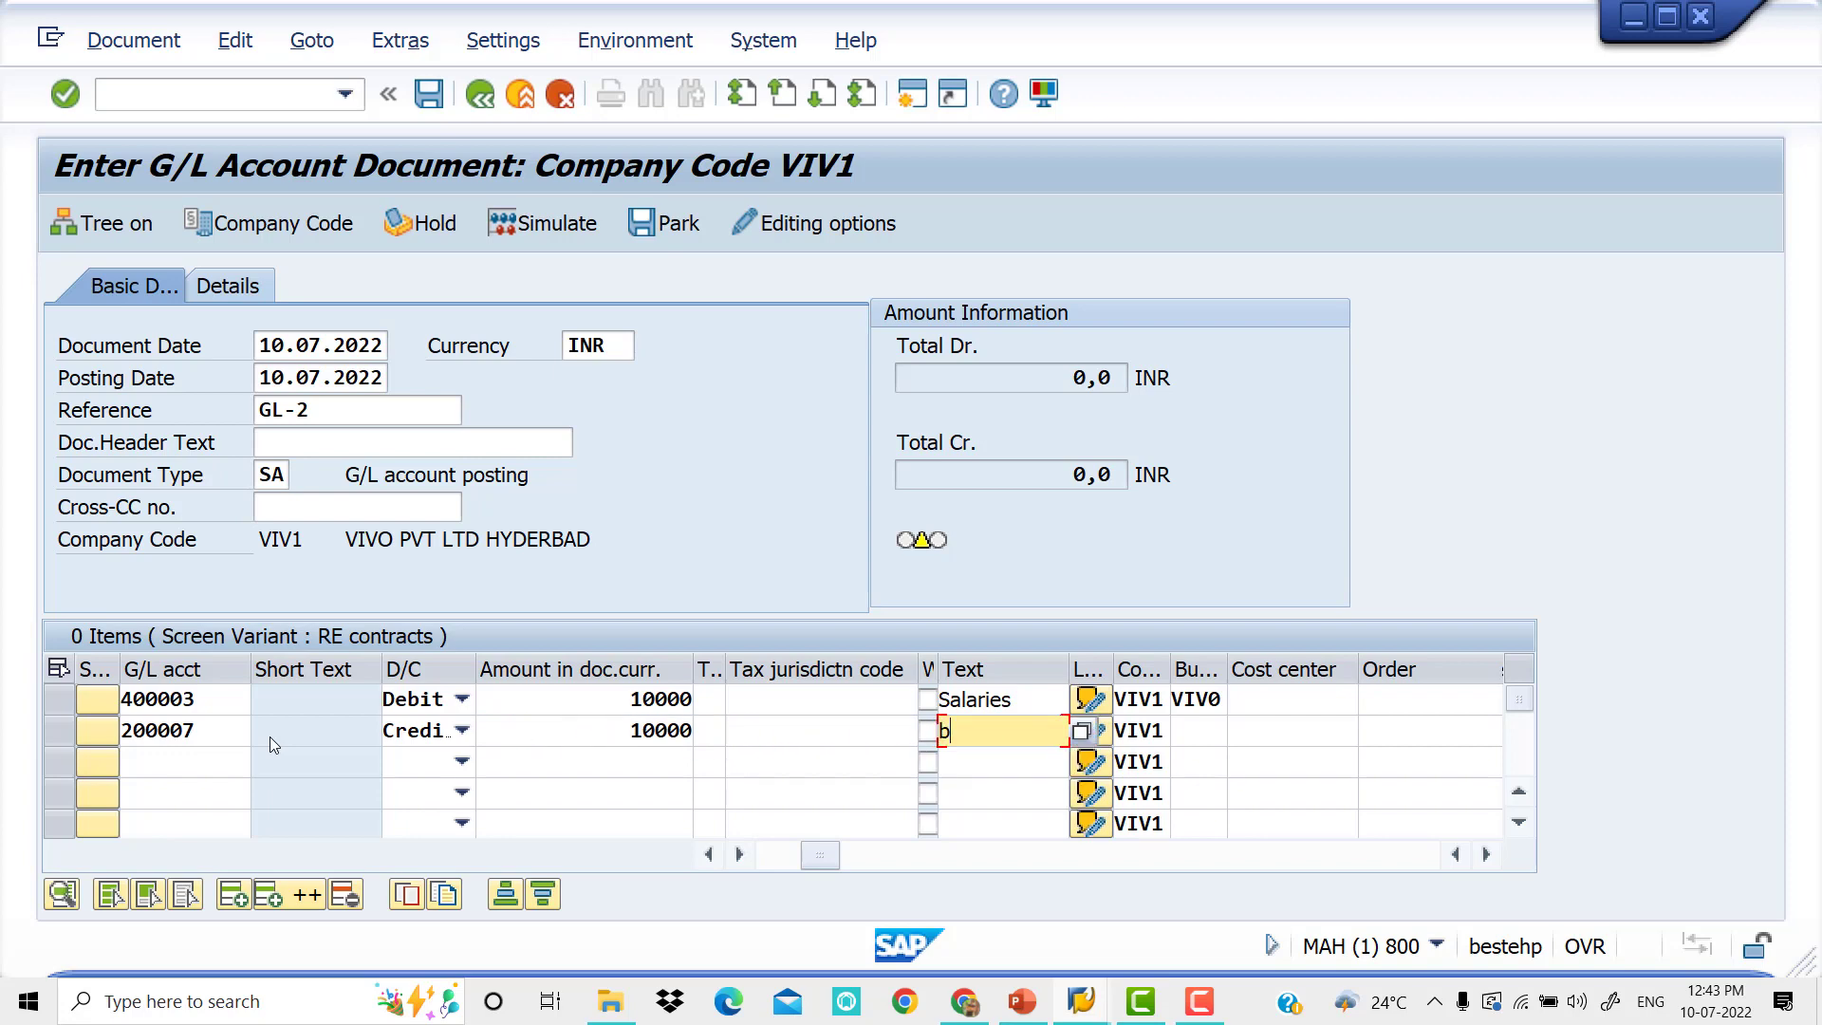
{"action": "type", "text": "ANK"}
{"action": "key", "text": "Tab"}
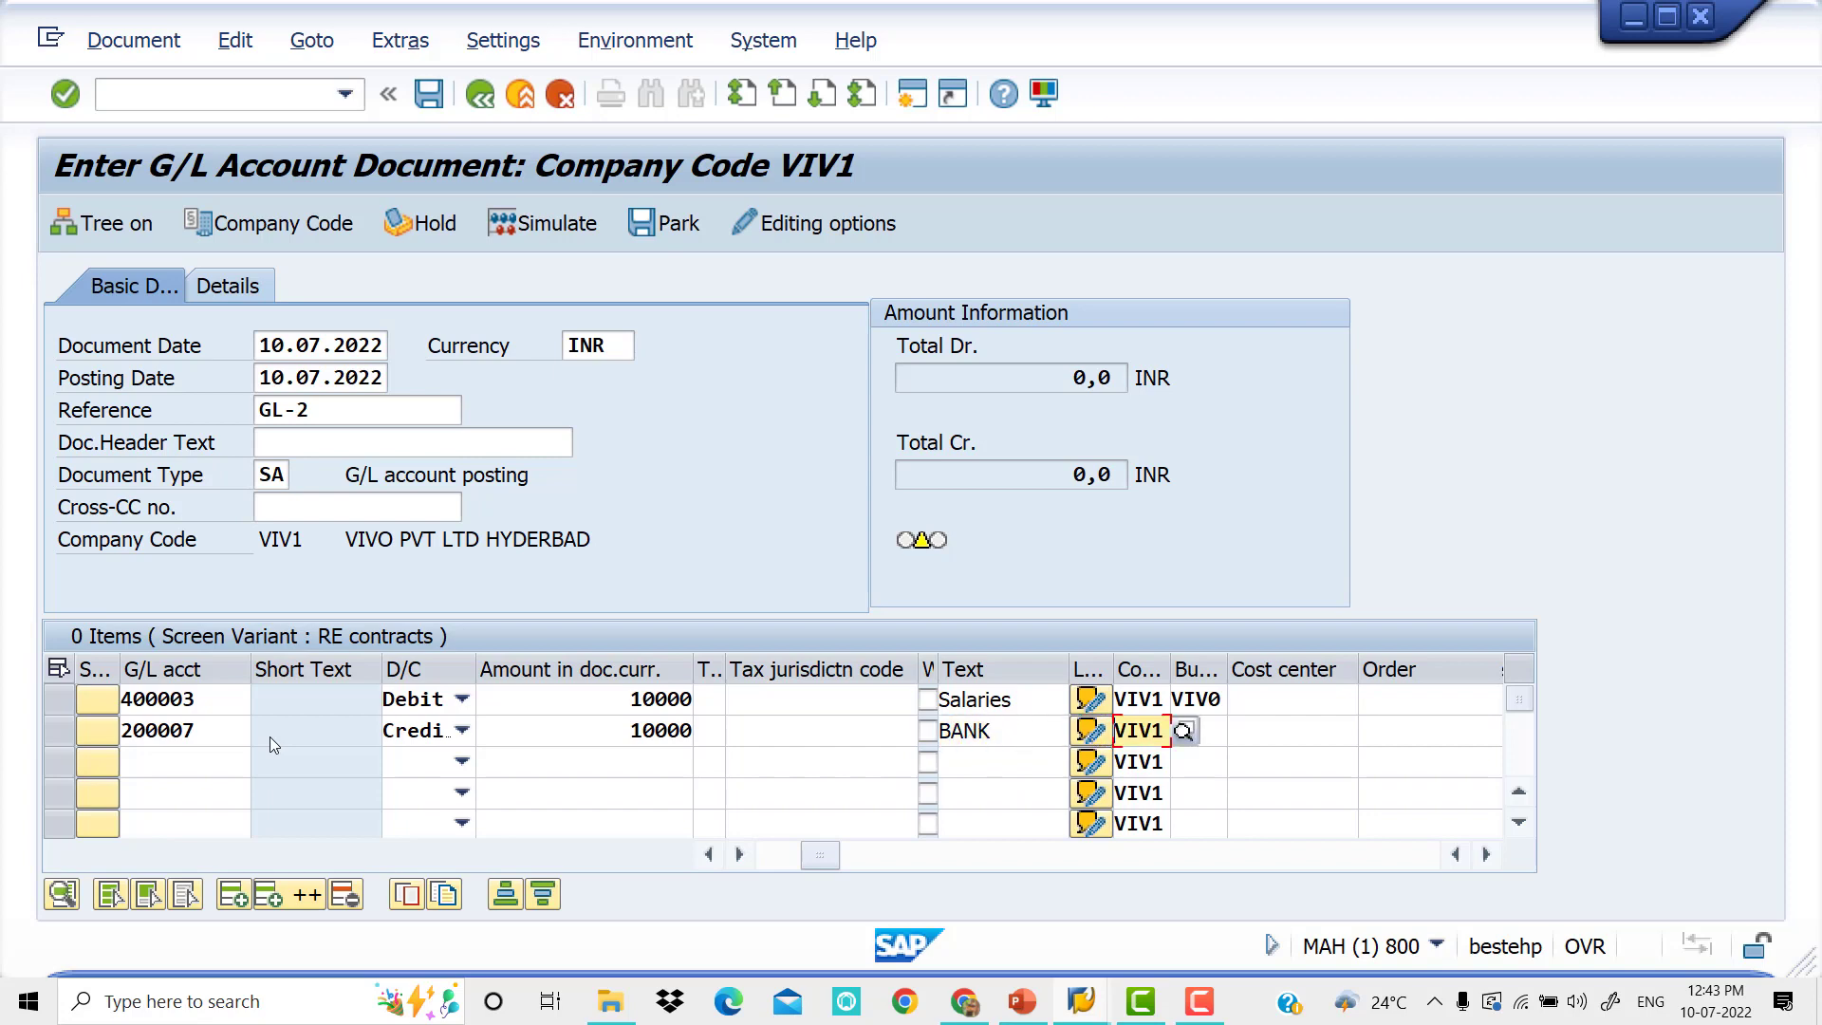
{"action": "key", "text": "Tab"}
{"action": "type", "text": "VIV"}
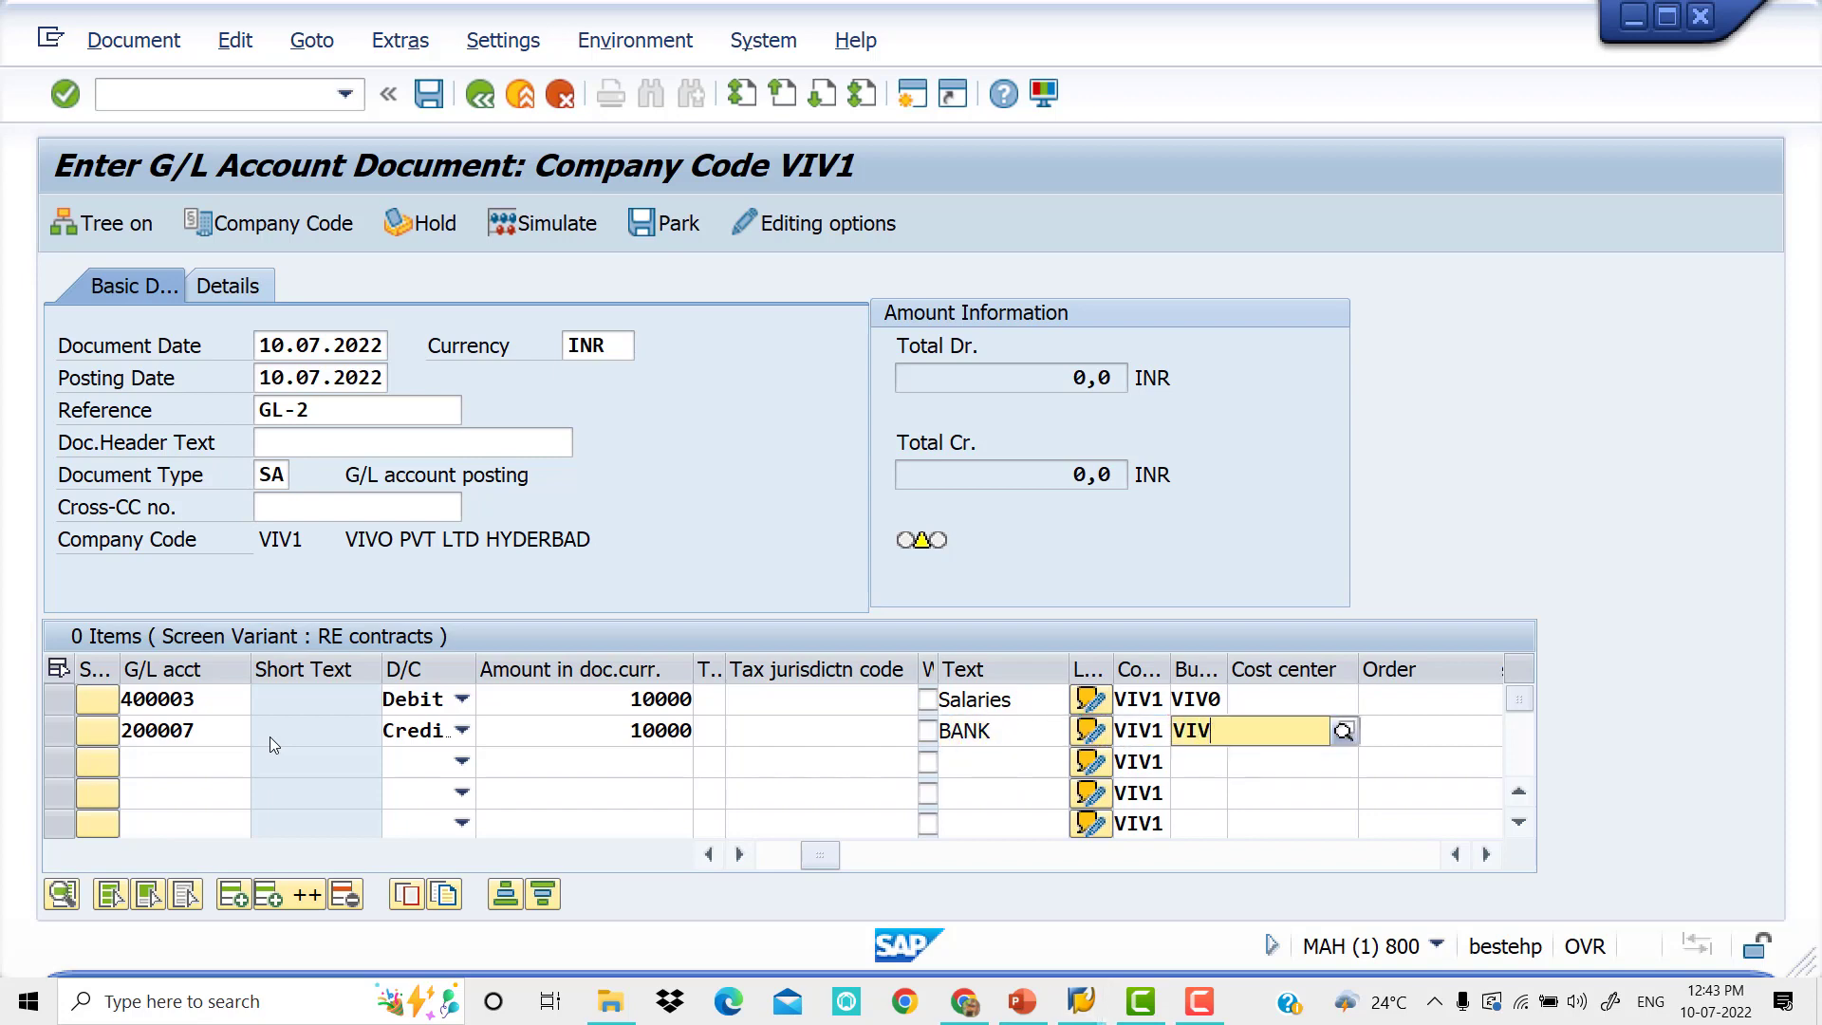
{"action": "type", "text": "0"}
{"action": "key", "text": "Tab"}
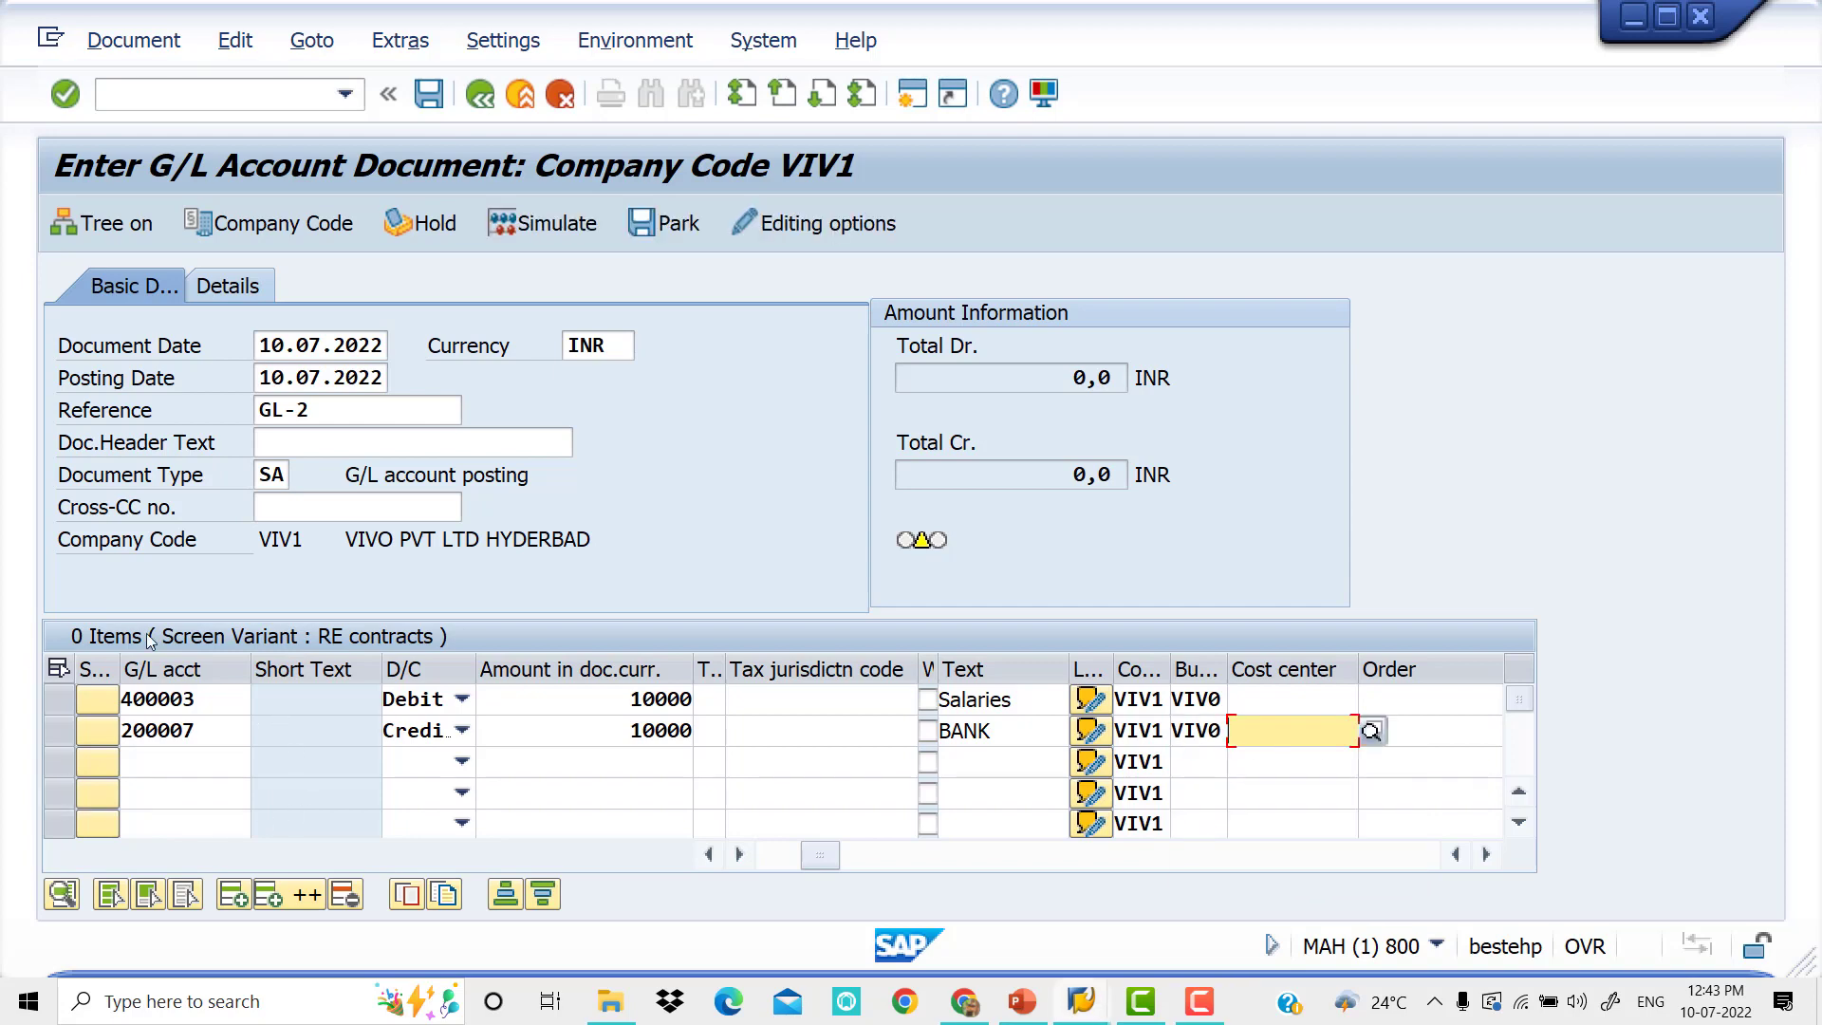
Set the value date of the Salaries A/C line item to 10.07.2022 and return to the document entry.
{"action": "left_click", "coordinate": [232, 702]}
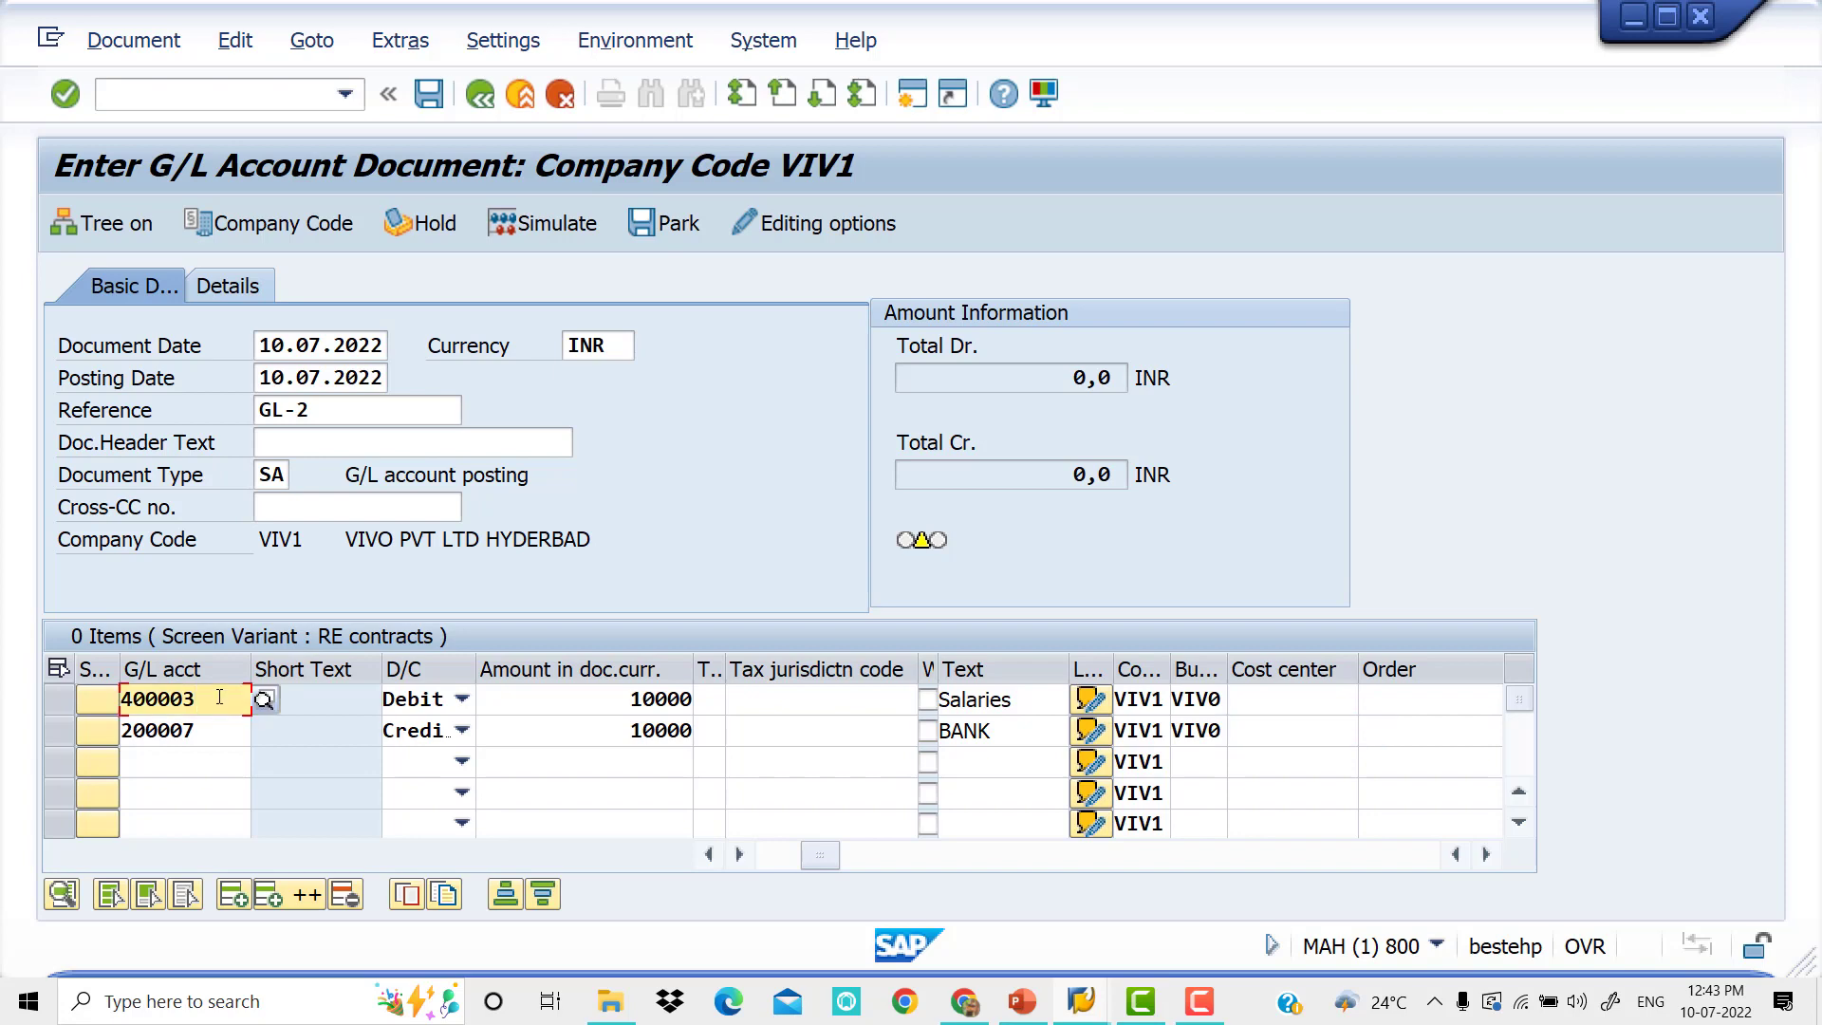
{"action": "double_click", "coordinate": [219, 697]}
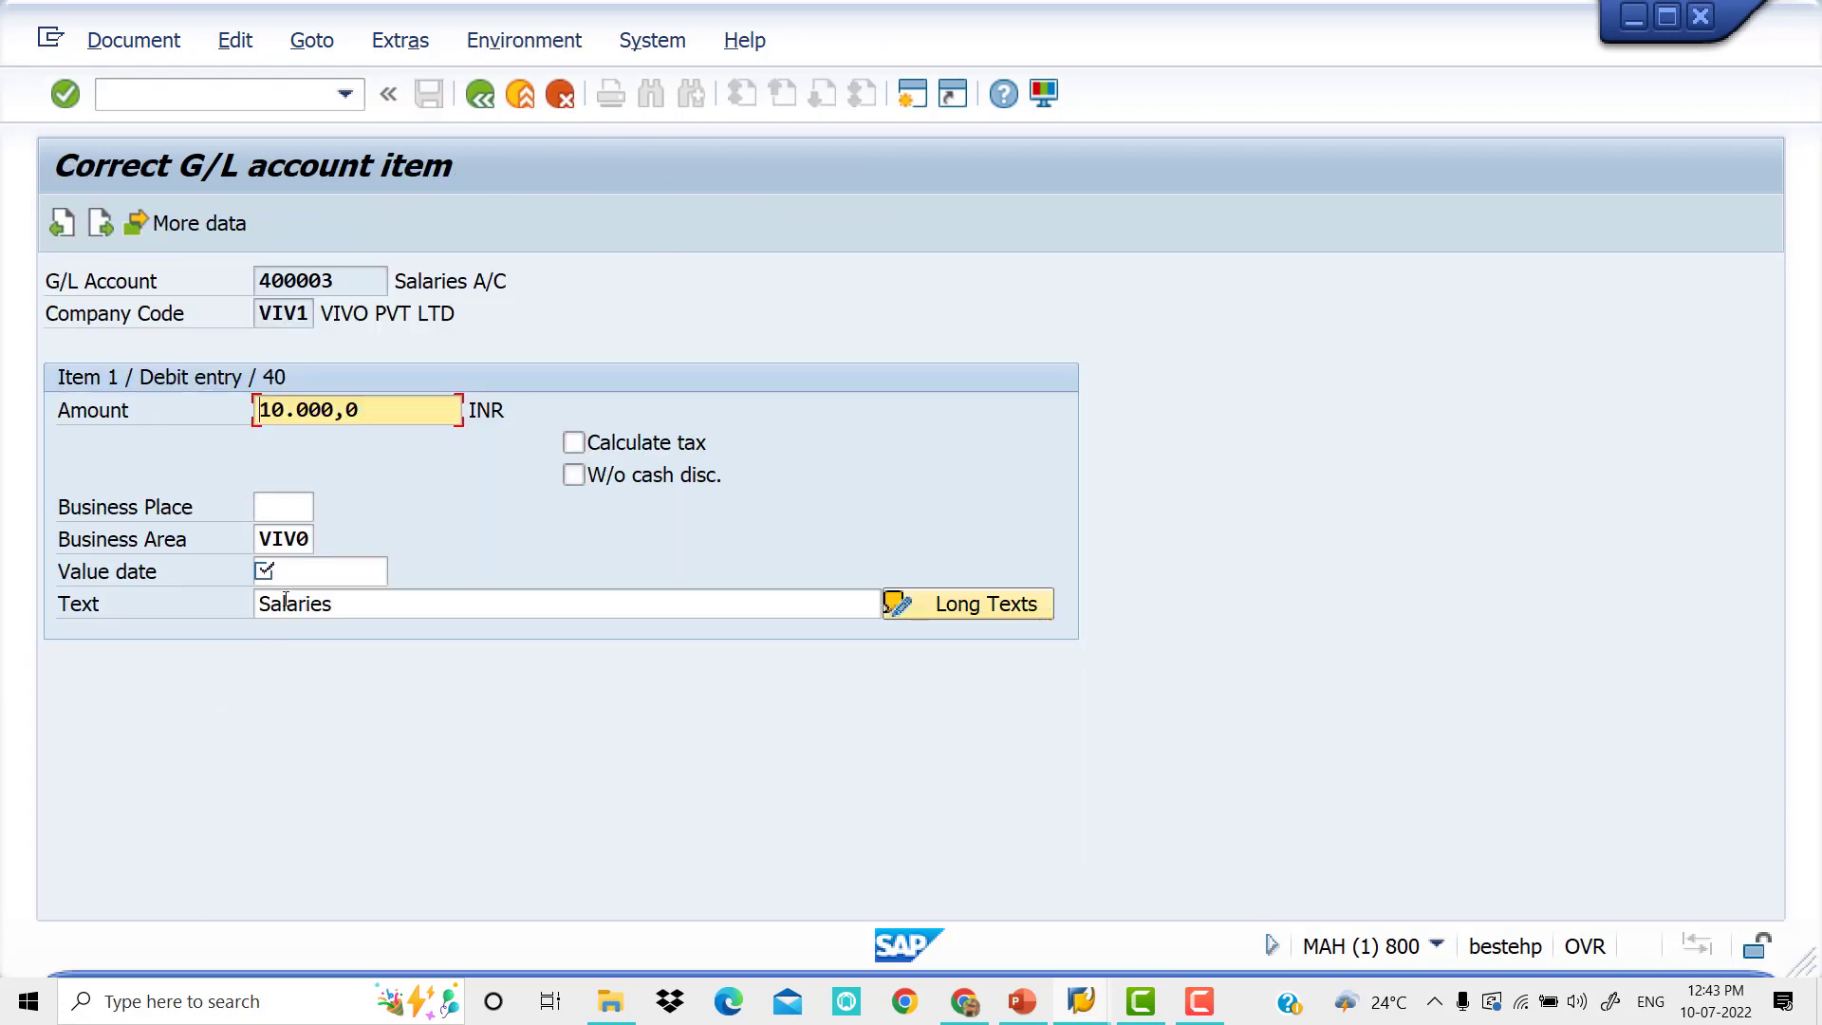
{"action": "left_click", "coordinate": [296, 574]}
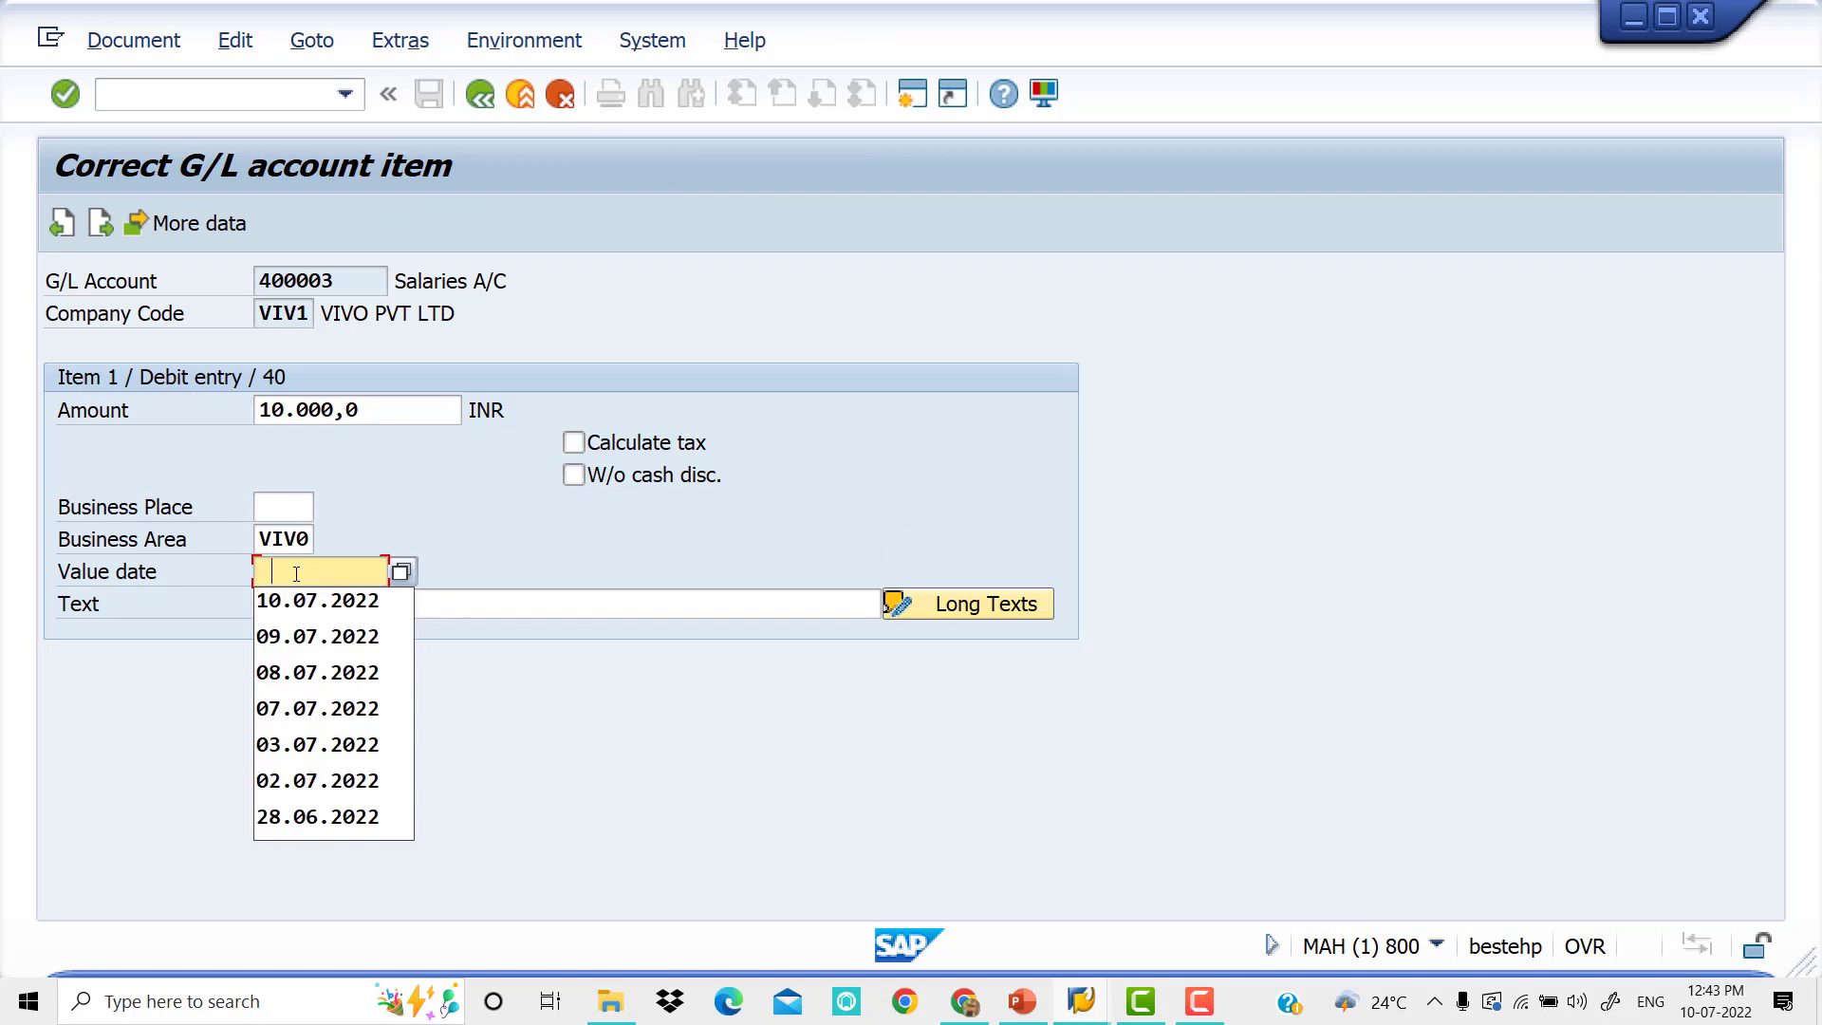
{"action": "key", "text": "Down"}
{"action": "key", "text": "Return"}
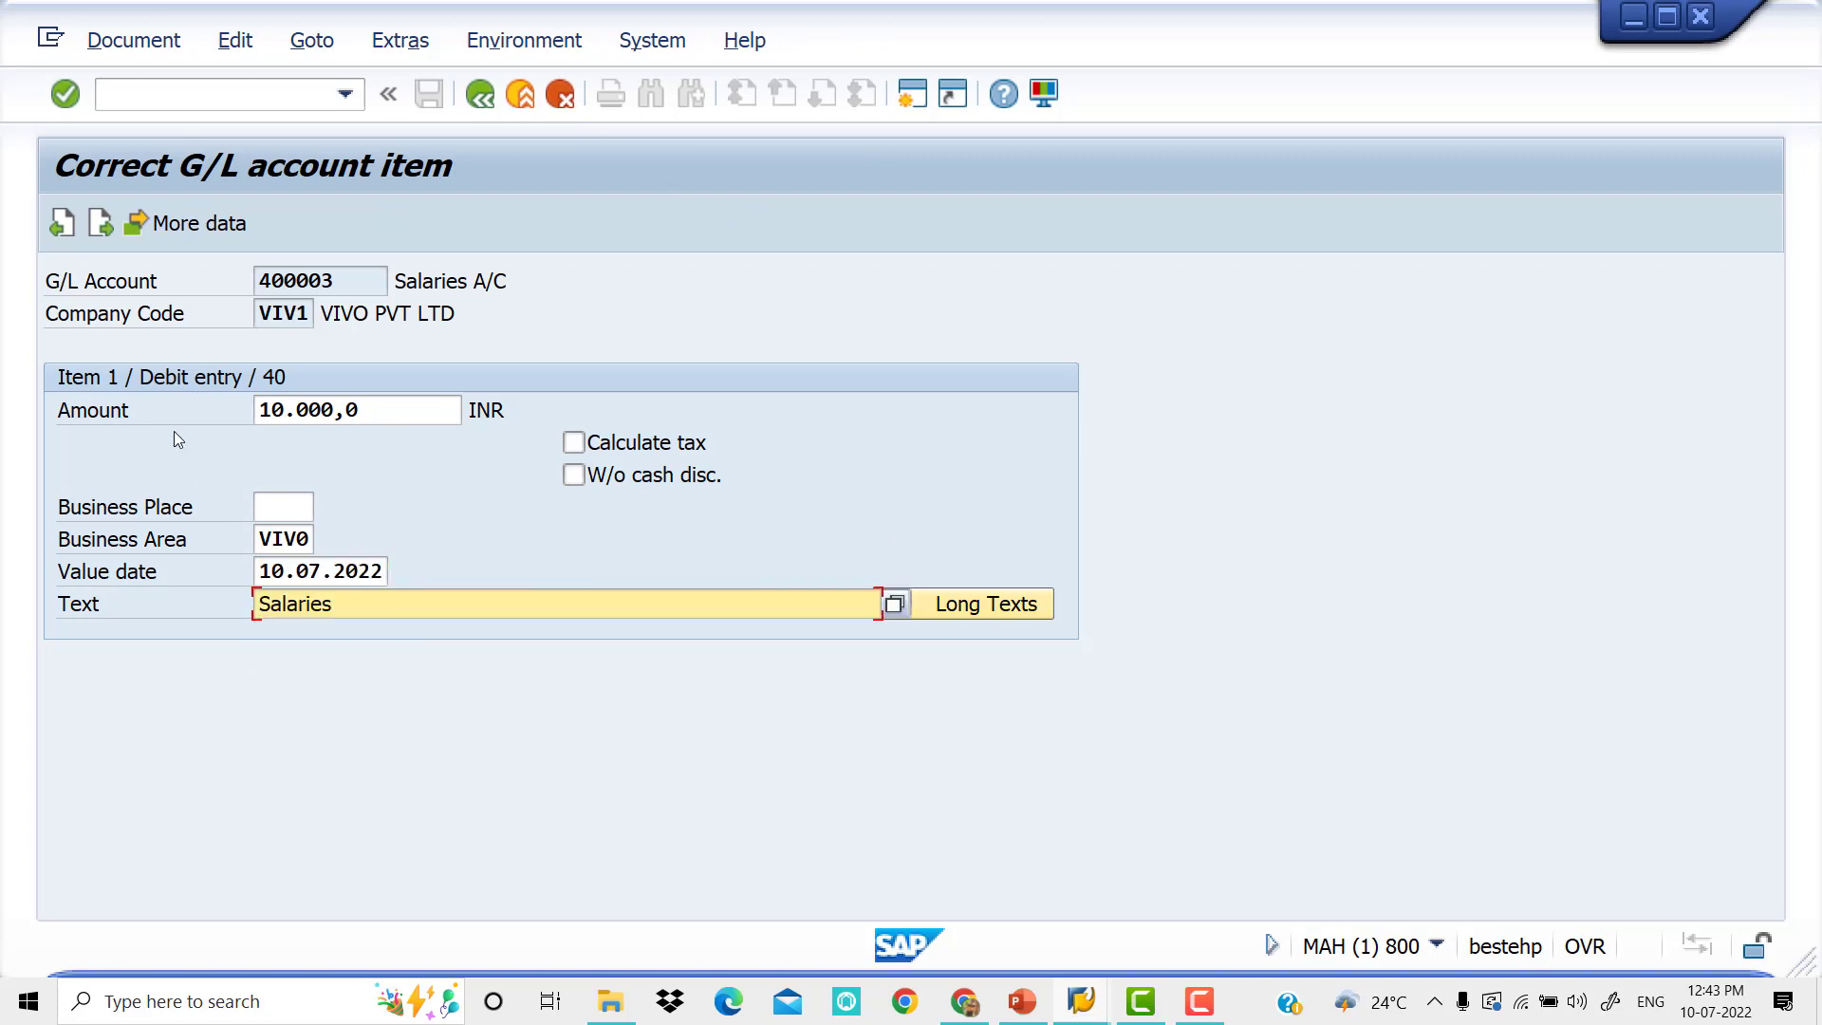
{"action": "left_click", "coordinate": [486, 102]}
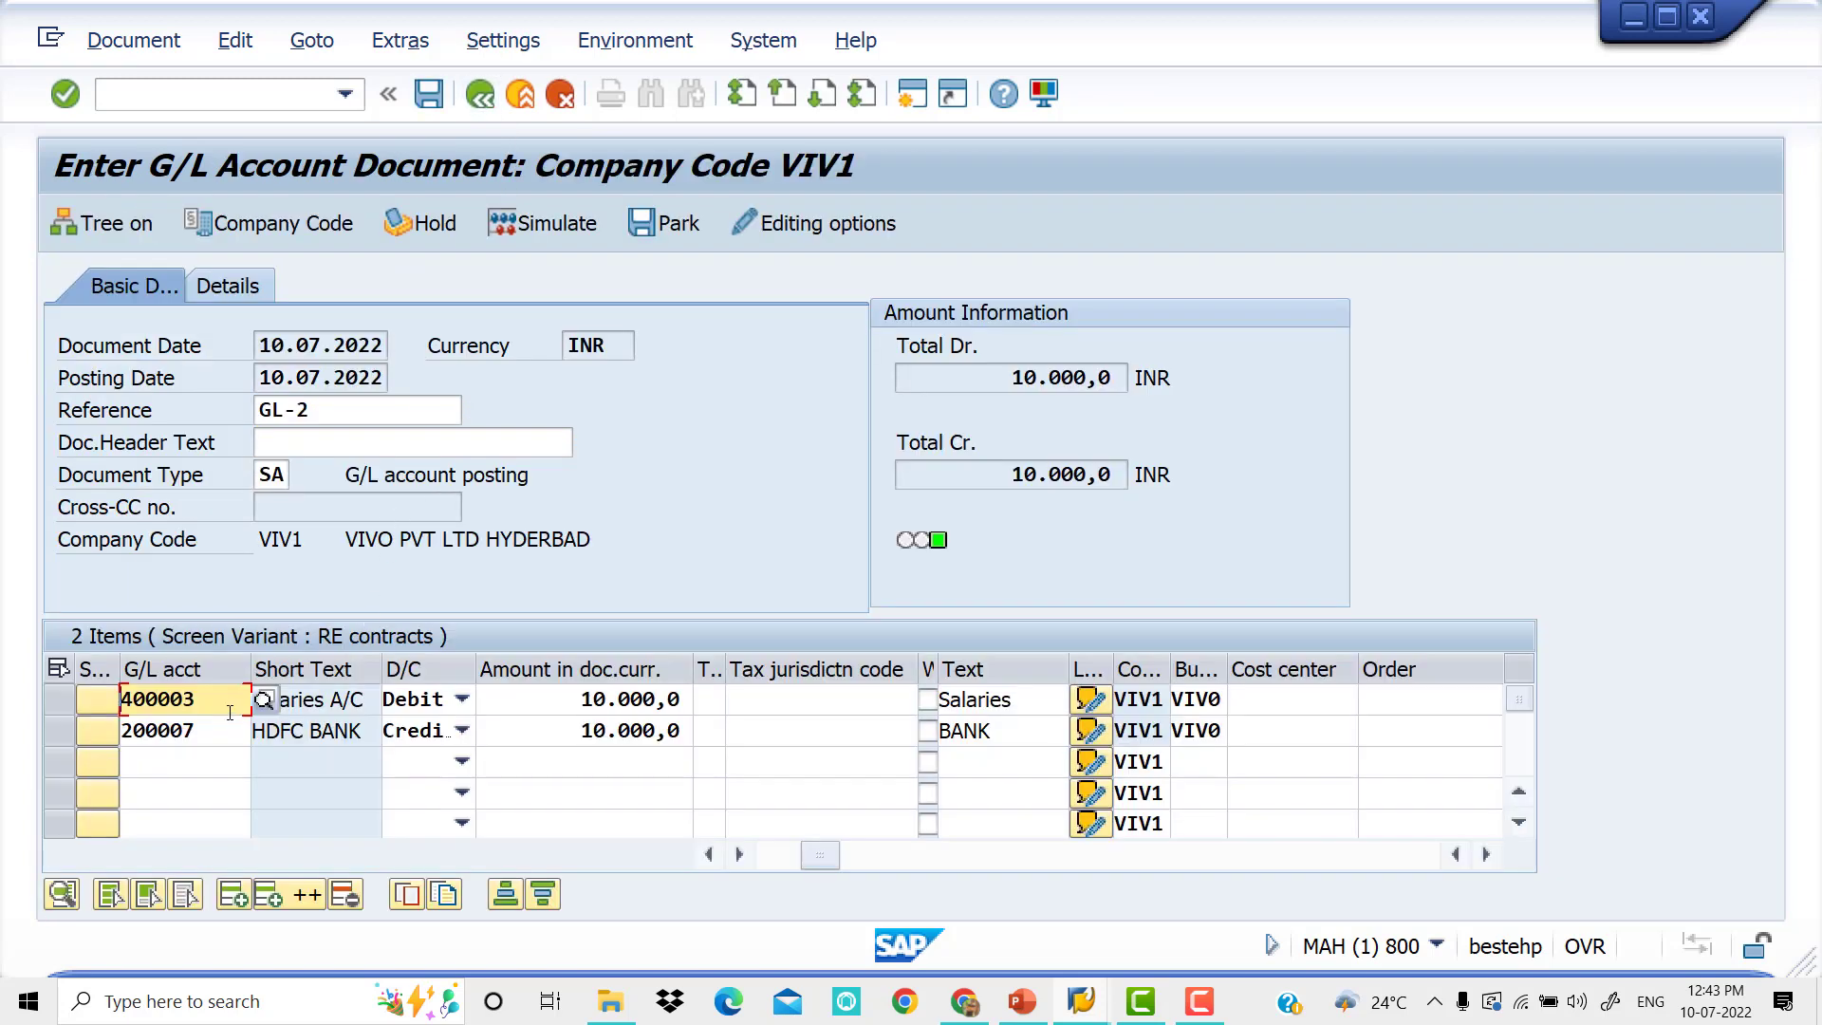
Set the value date of the HDFC BANK line item to 10.07.2022 and return to the document entry.
{"action": "double_click", "coordinate": [216, 730]}
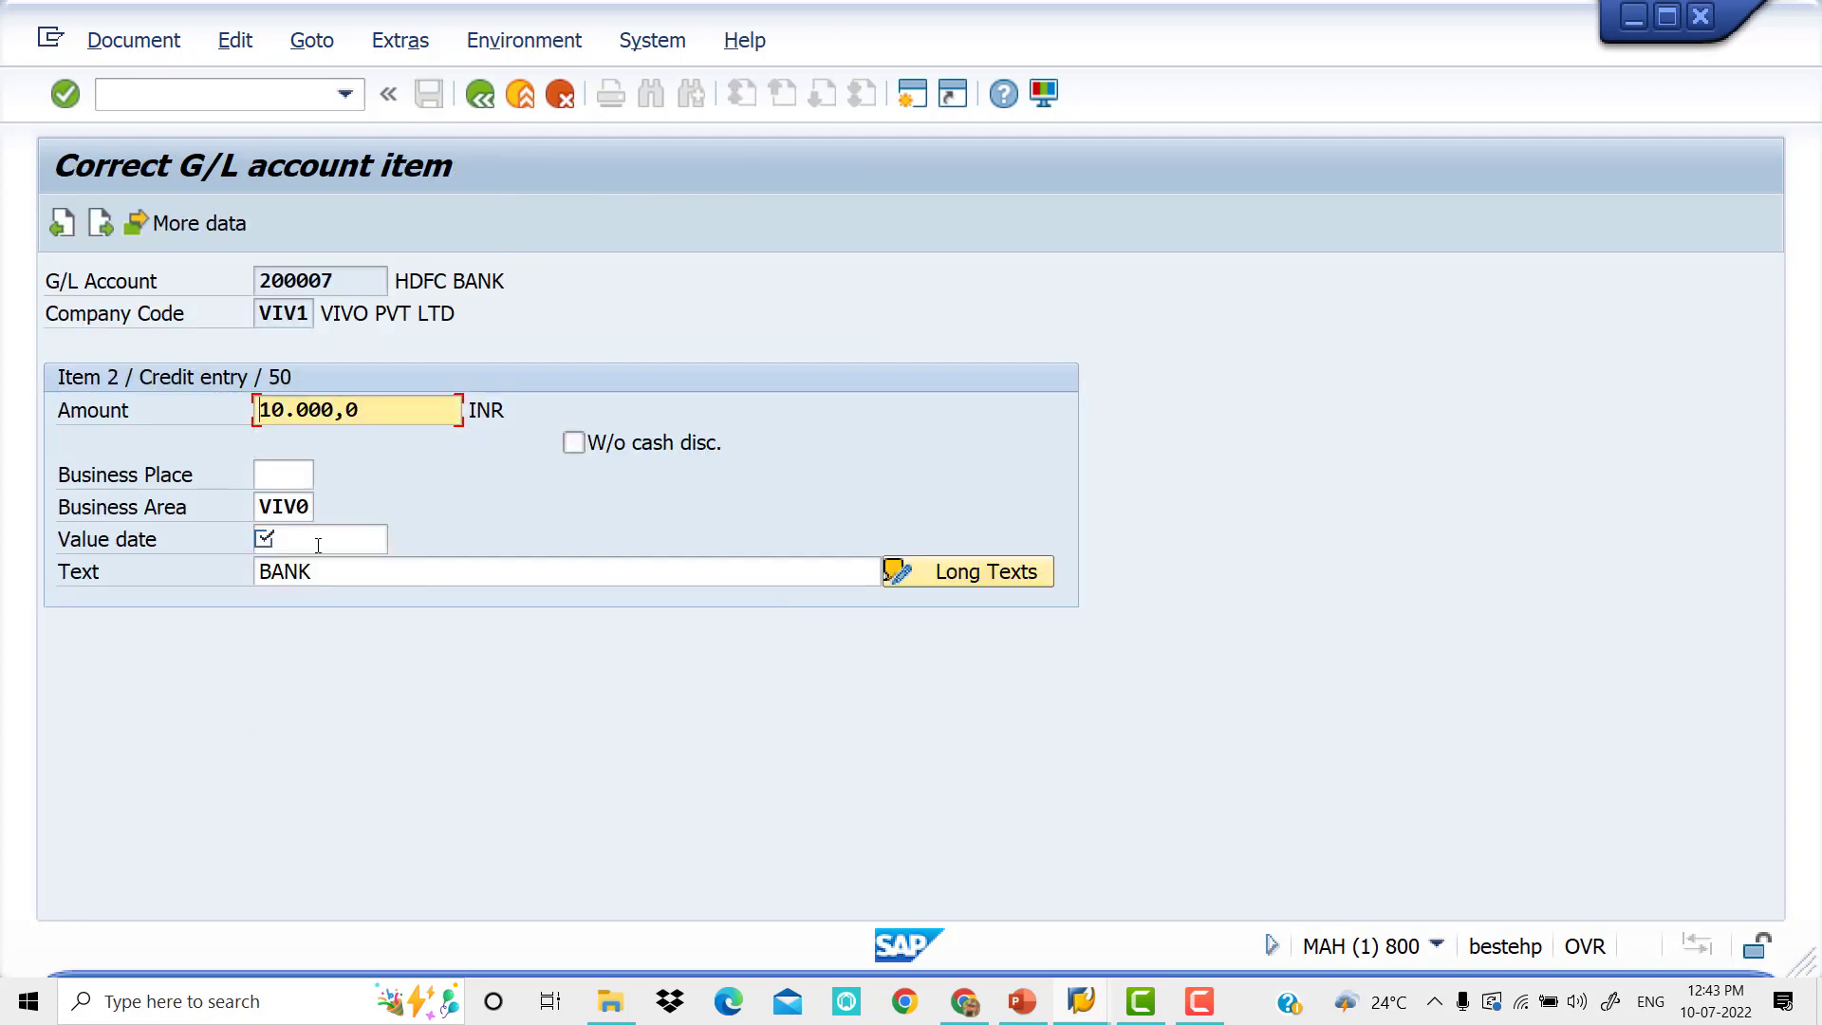
{"action": "left_click", "coordinate": [320, 532]}
{"action": "left_click", "coordinate": [320, 532]}
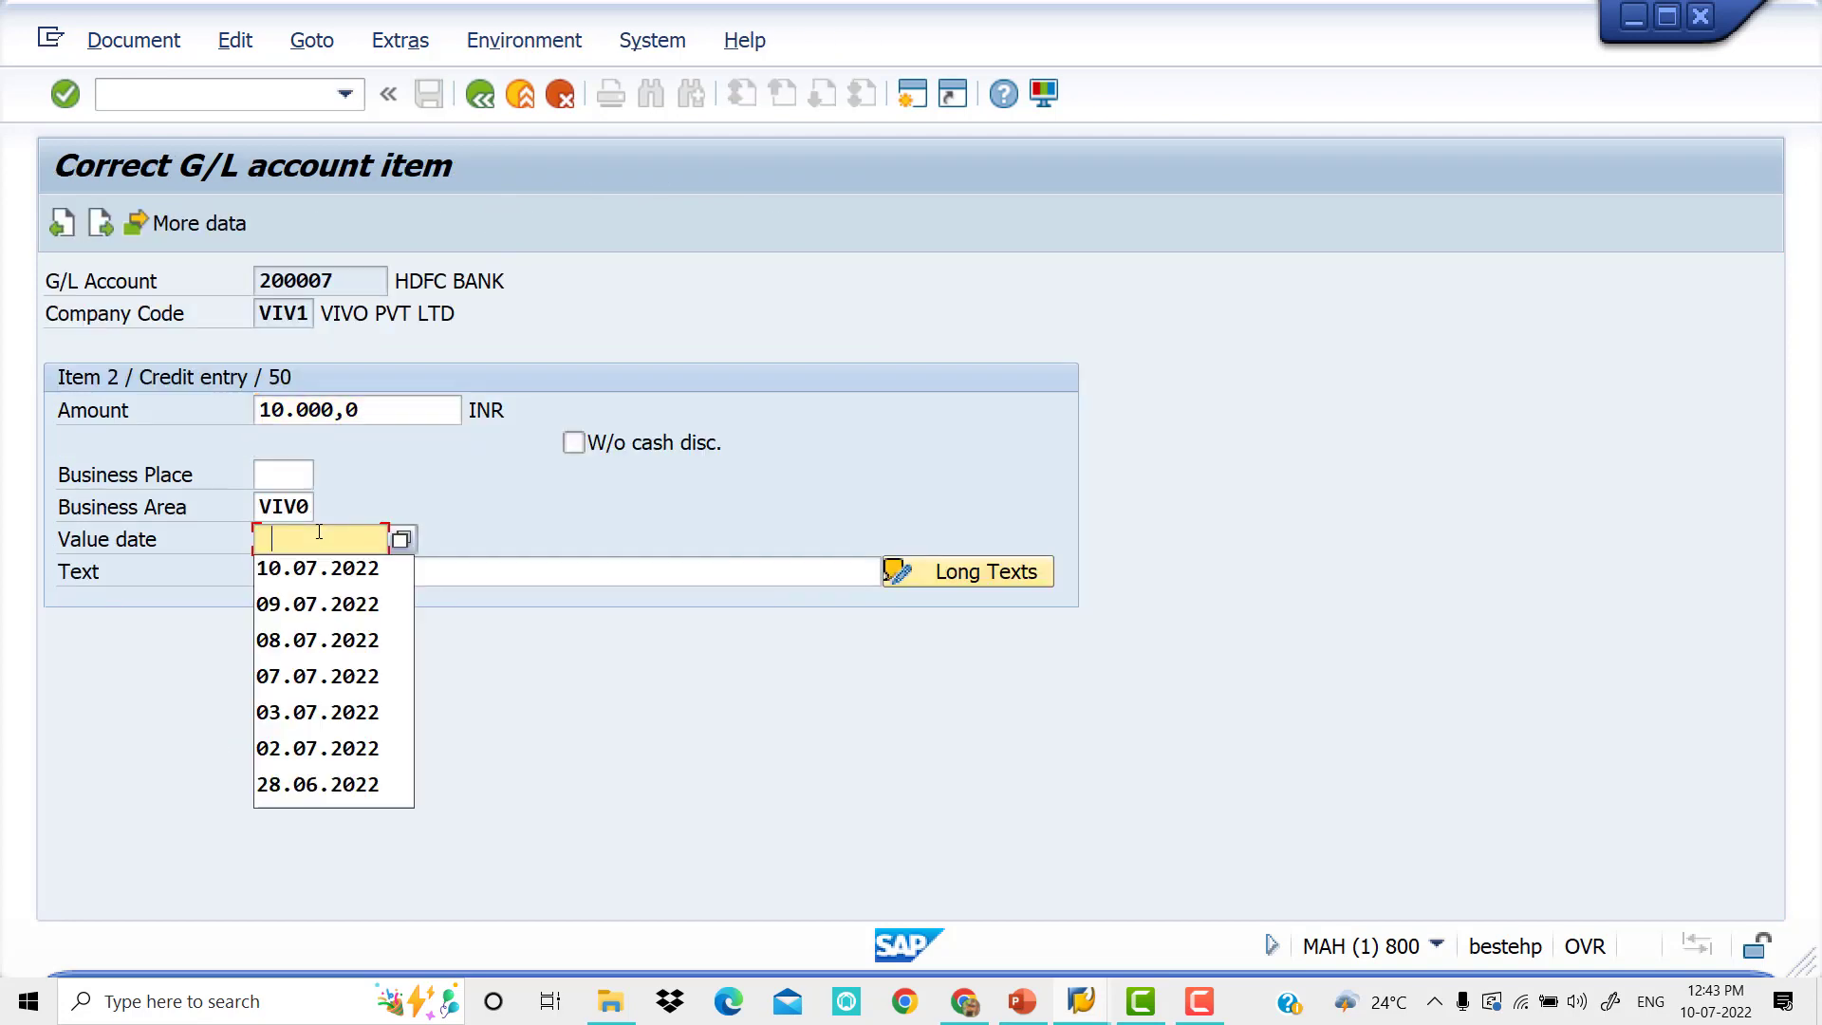
{"action": "left_click", "coordinate": [318, 567]}
{"action": "left_click", "coordinate": [732, 570]}
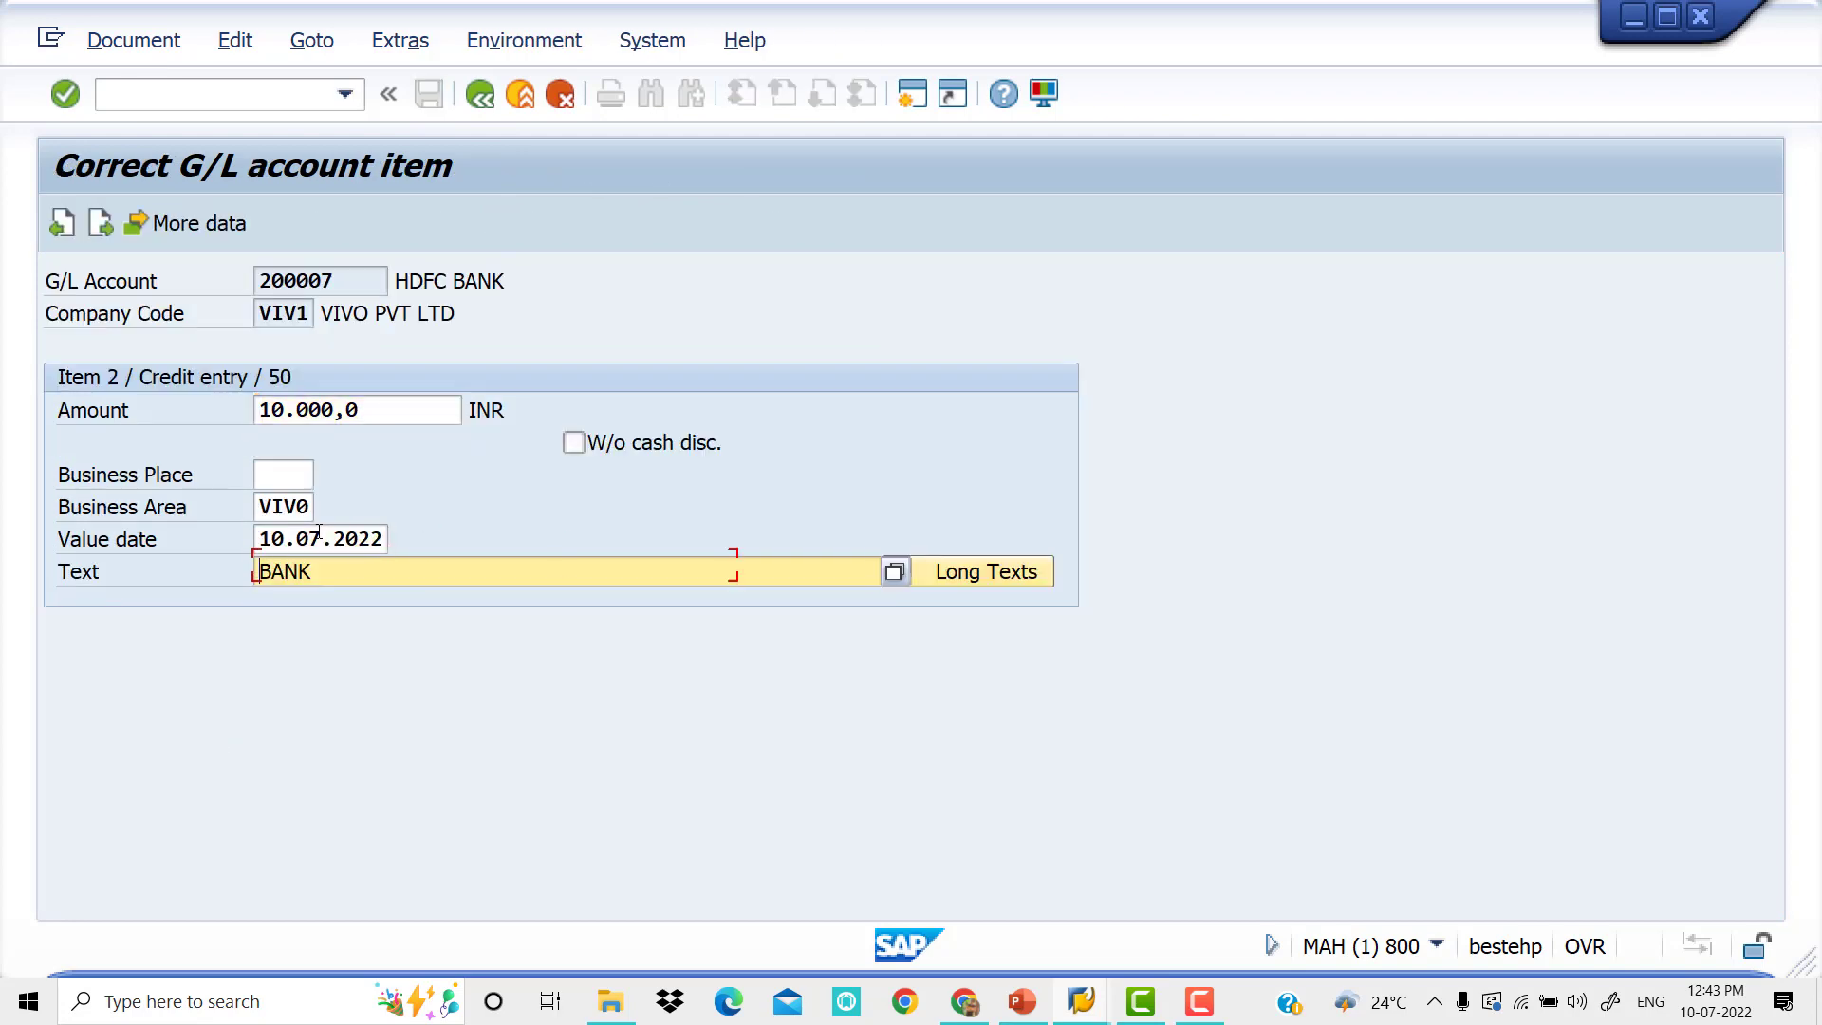
{"action": "left_click", "coordinate": [481, 94]}
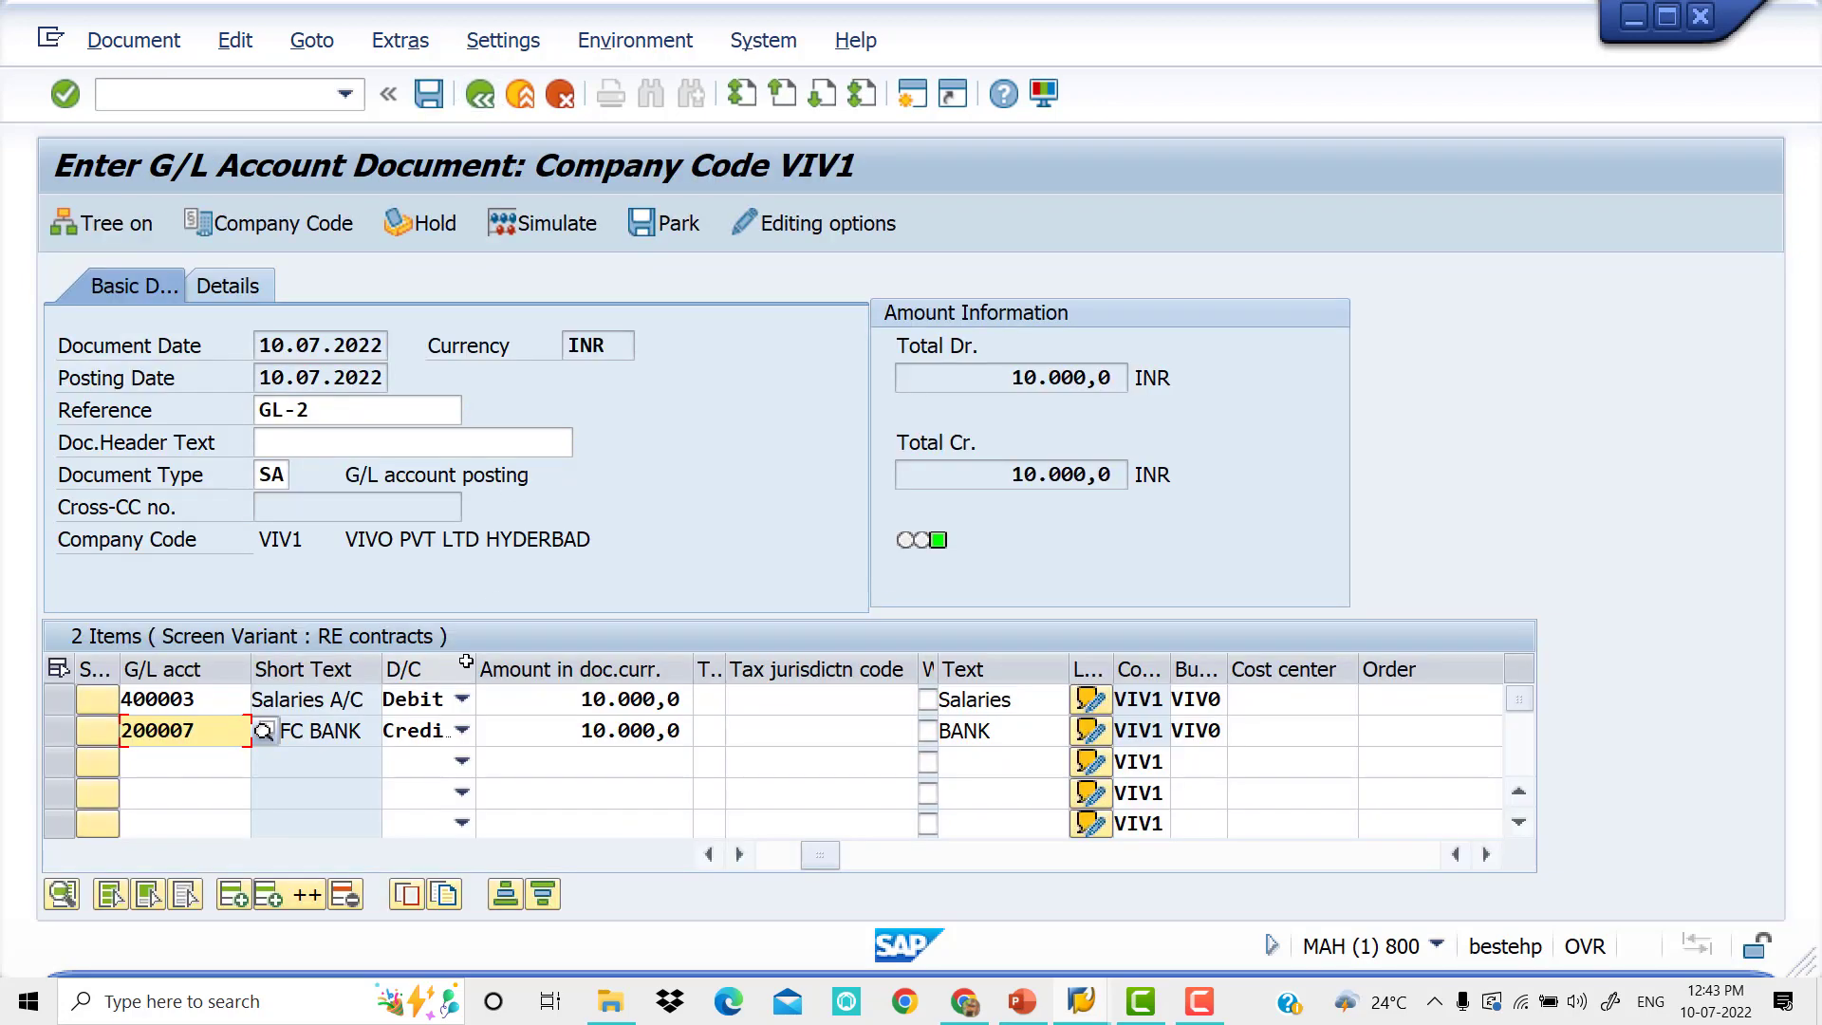
Check the salaries document's line items by simulating the posting, and post the document.
{"action": "key", "text": "Return"}
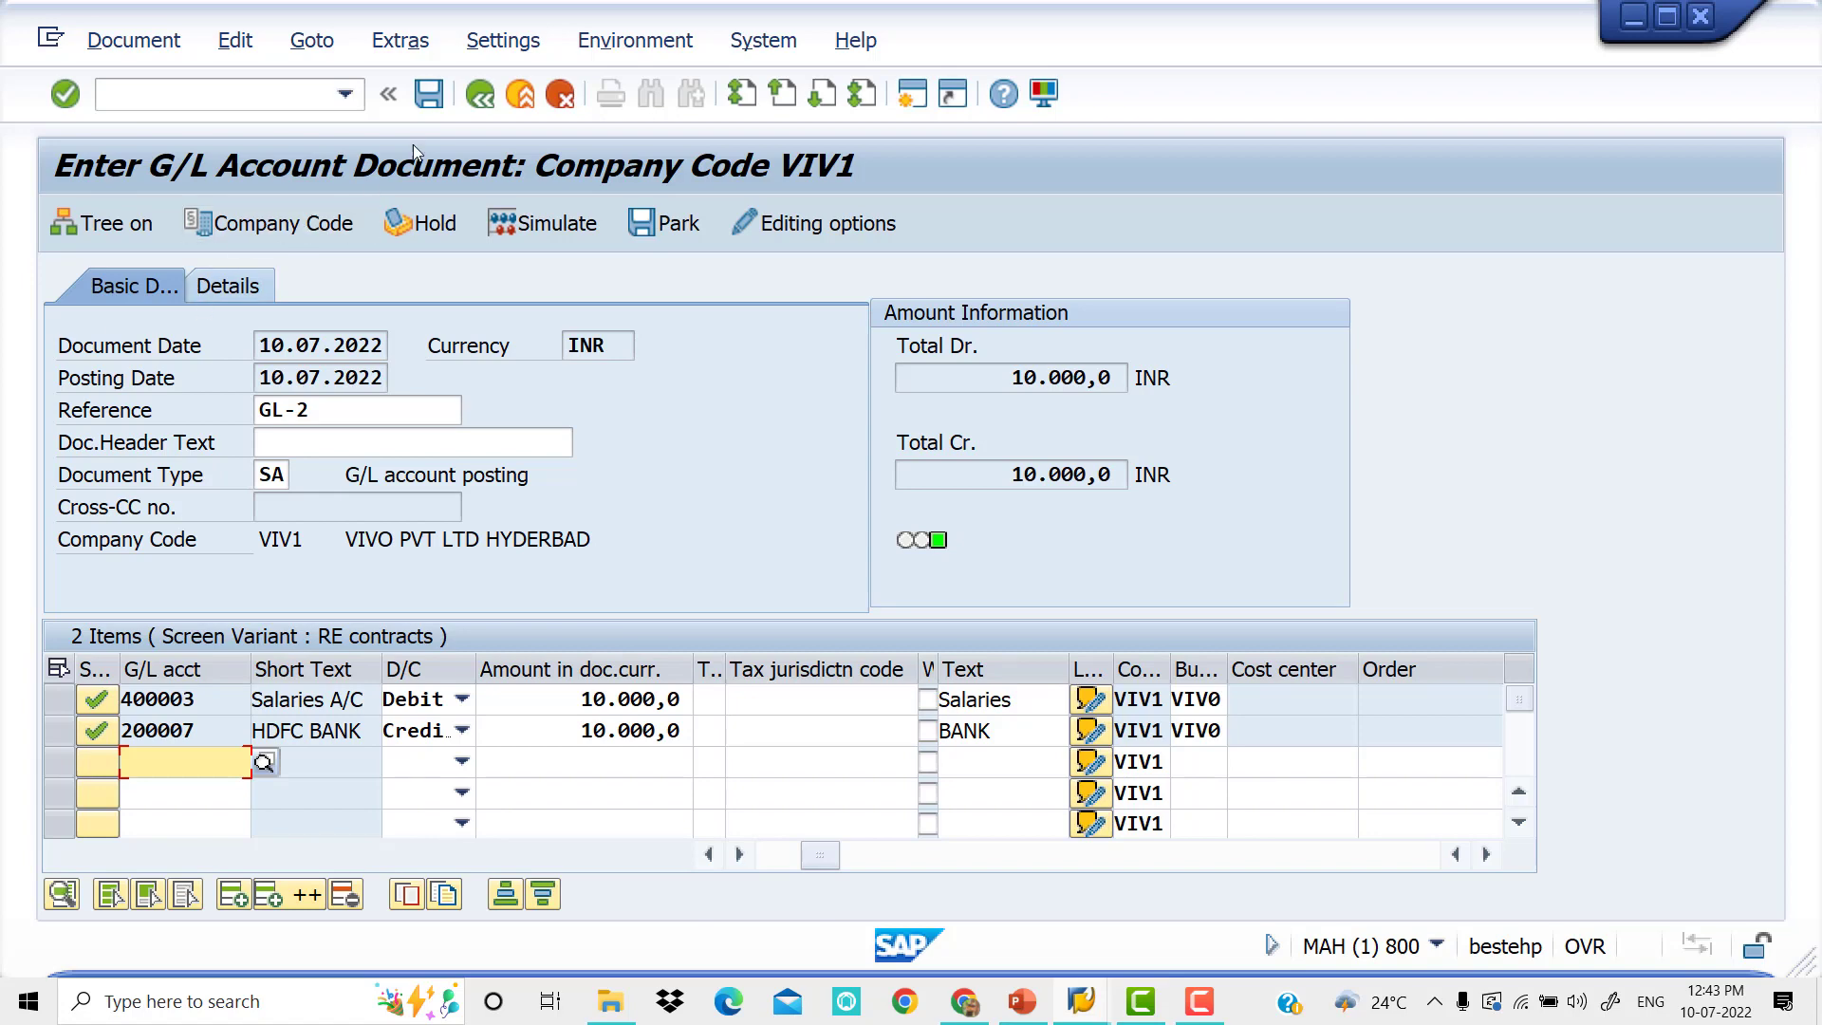
{"action": "left_click", "coordinate": [583, 228]}
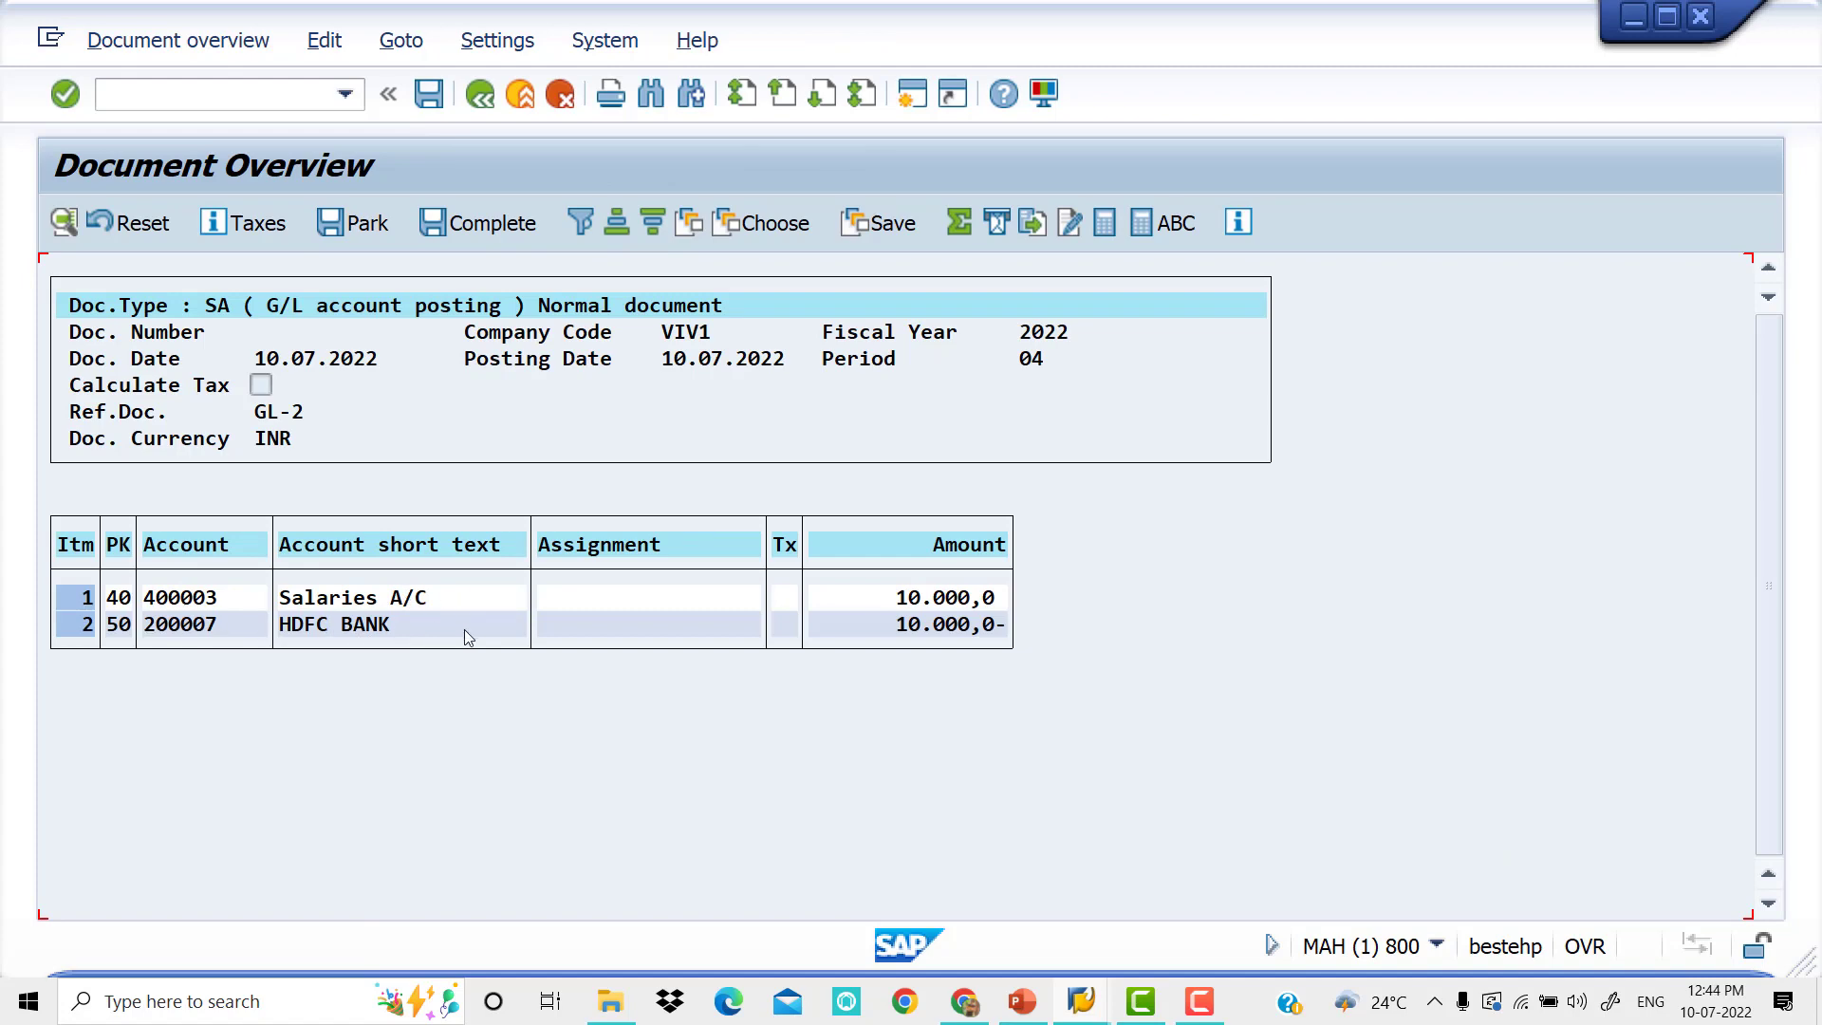
{"action": "left_click", "coordinate": [429, 95]}
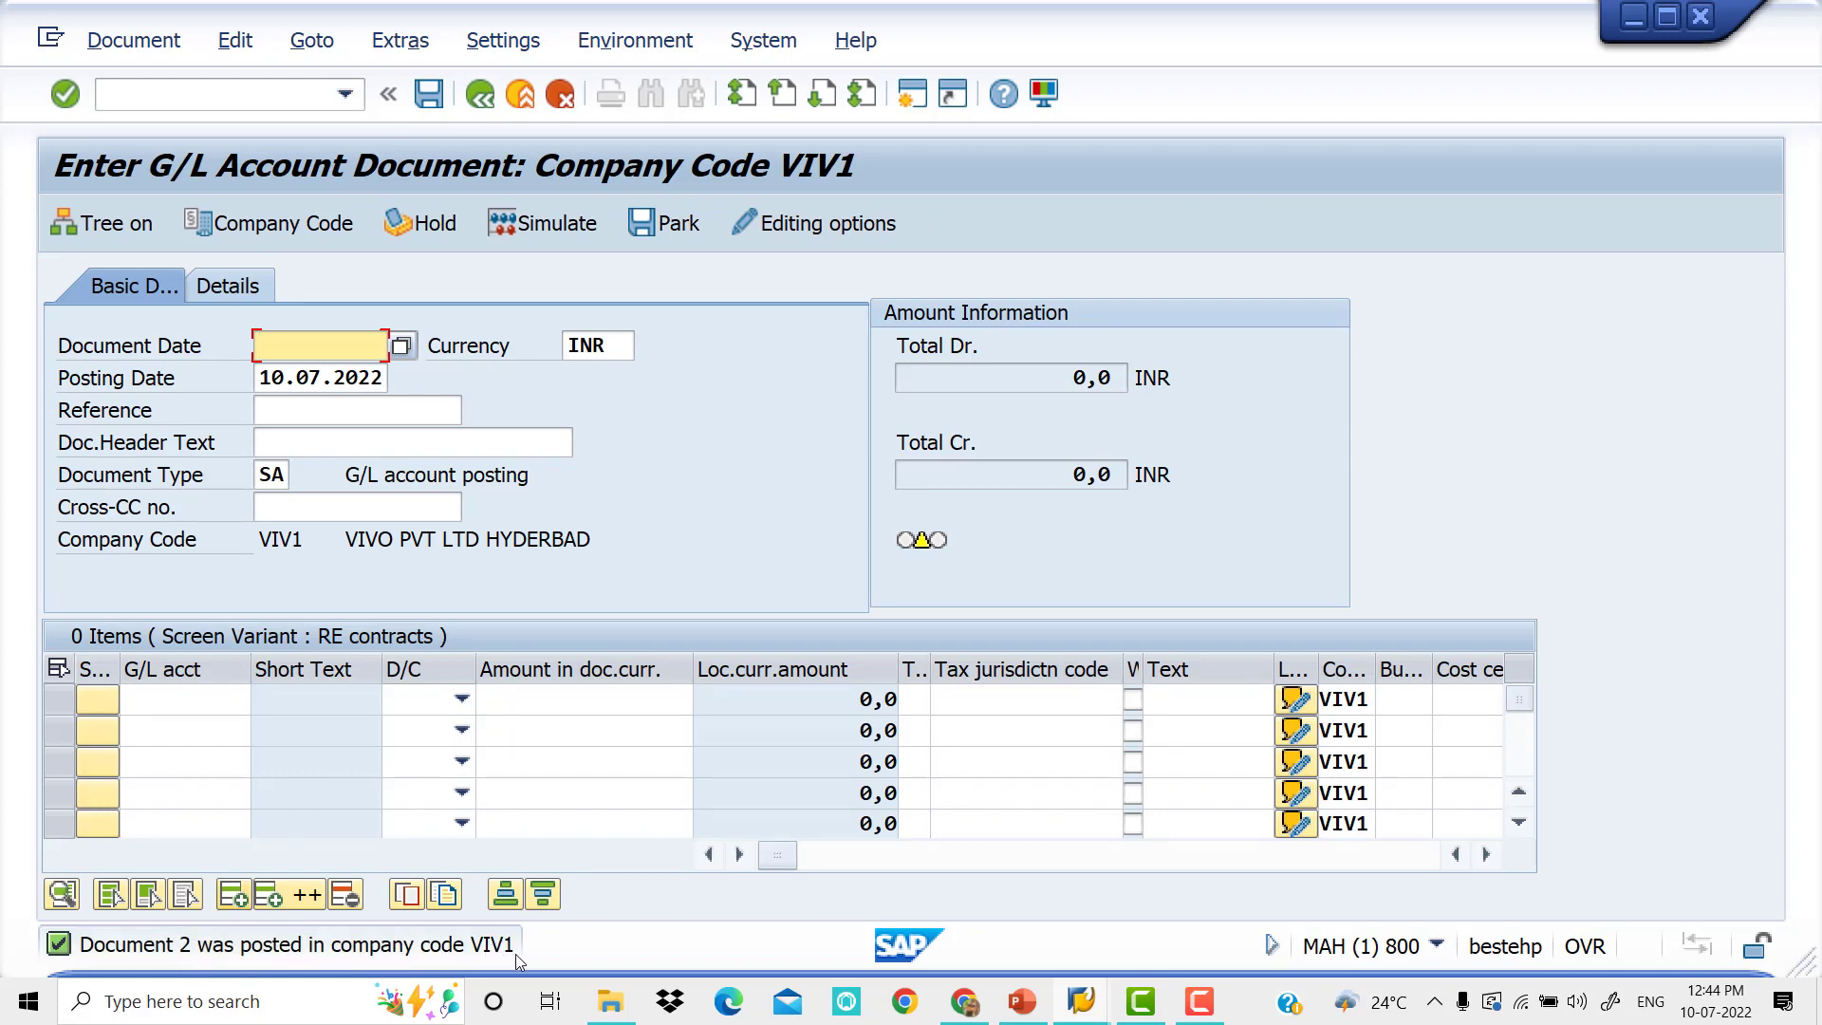
Check the list of general ledger accounts on the PowerPoint slide and return to the SAP document entry.
{"action": "left_click", "coordinate": [1018, 1009]}
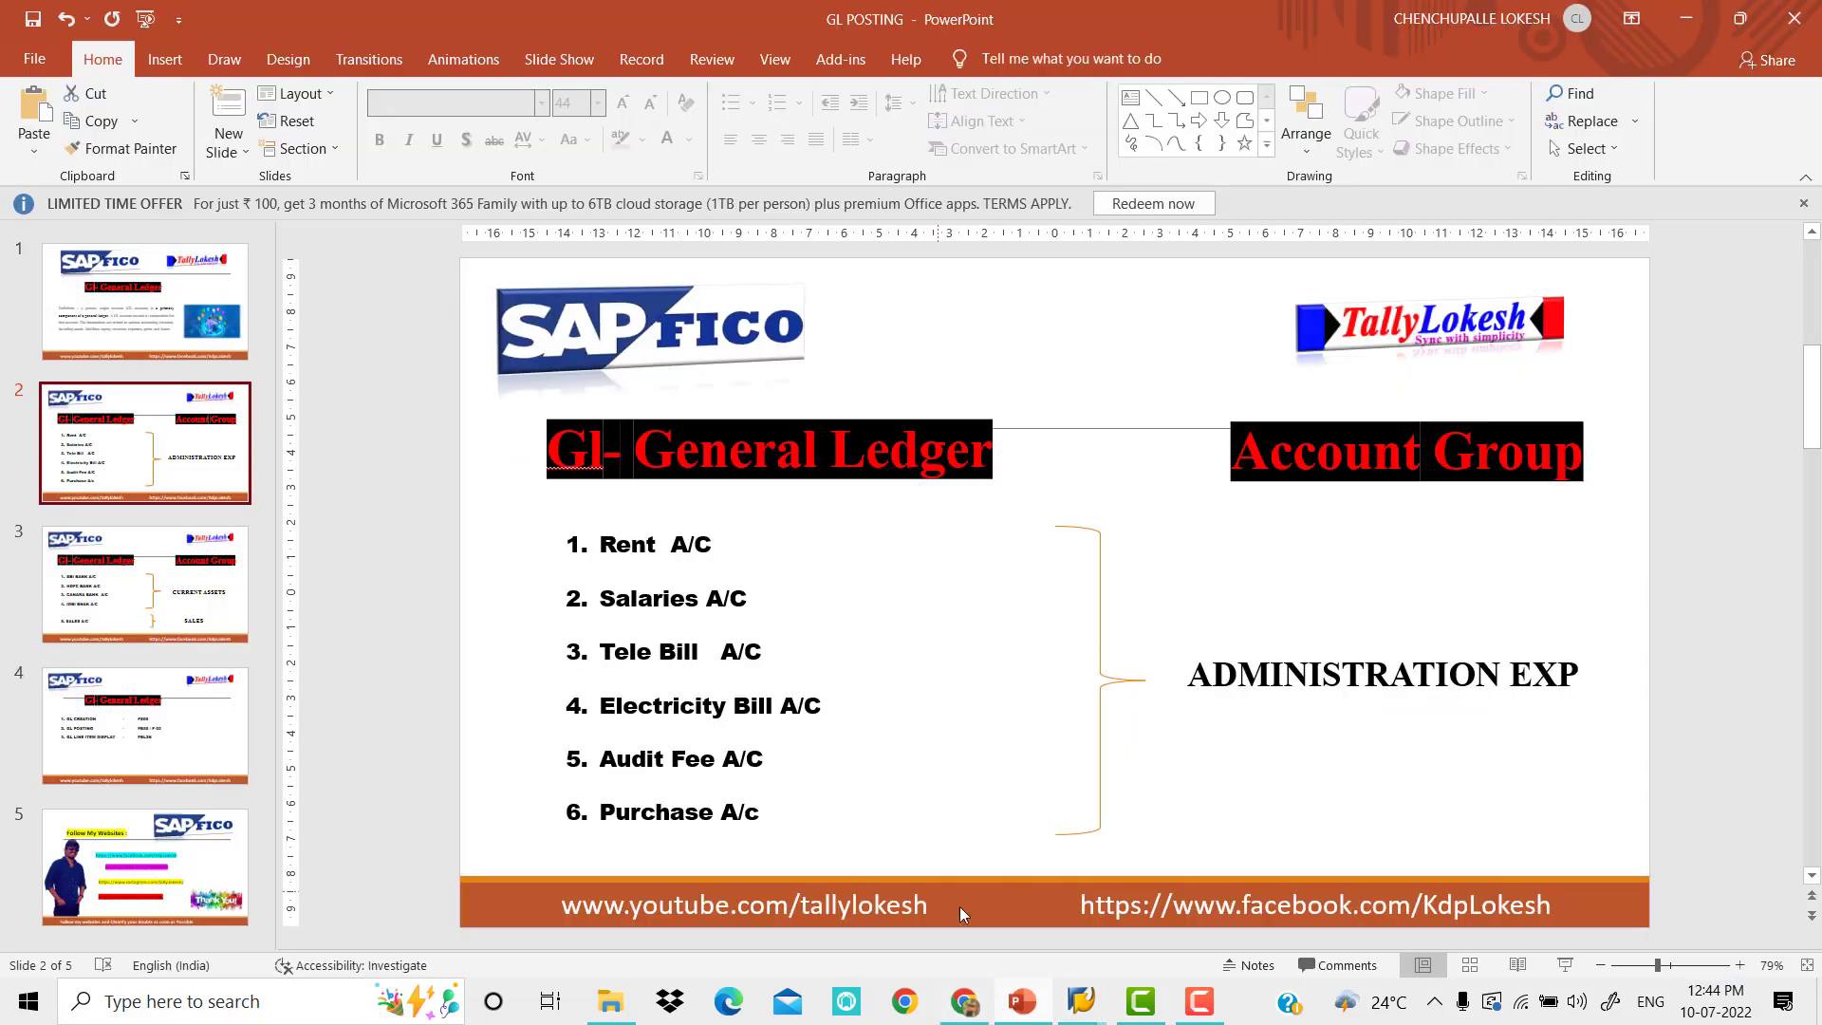
{"action": "mouse_move", "coordinate": [1082, 1013]}
{"action": "left_click", "coordinate": [1034, 935]}
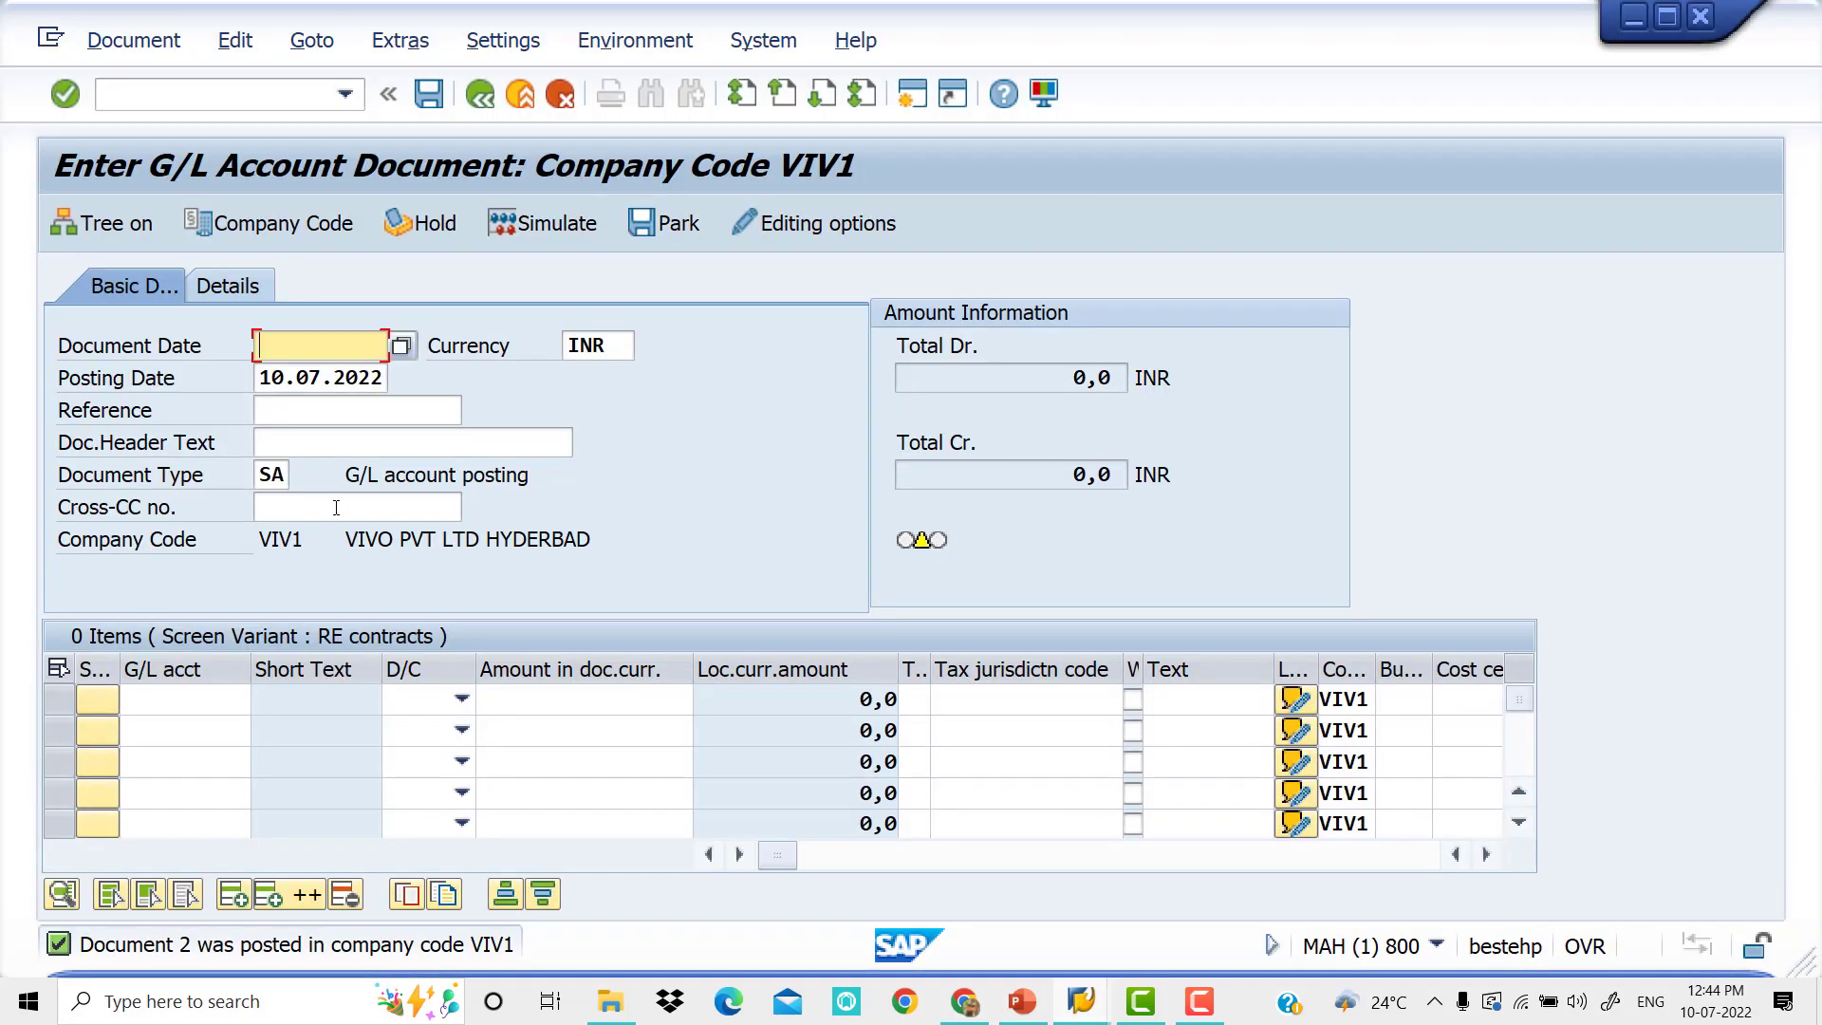
Enter the document date 10.07.2022 and the reference GL-3 in the header of the new document.
{"action": "key", "text": "Down"}
{"action": "key", "text": "ctrl+c"}
{"action": "key", "text": "Up"}
{"action": "key", "text": "ctrl+v"}
{"action": "key", "text": "Tab"}
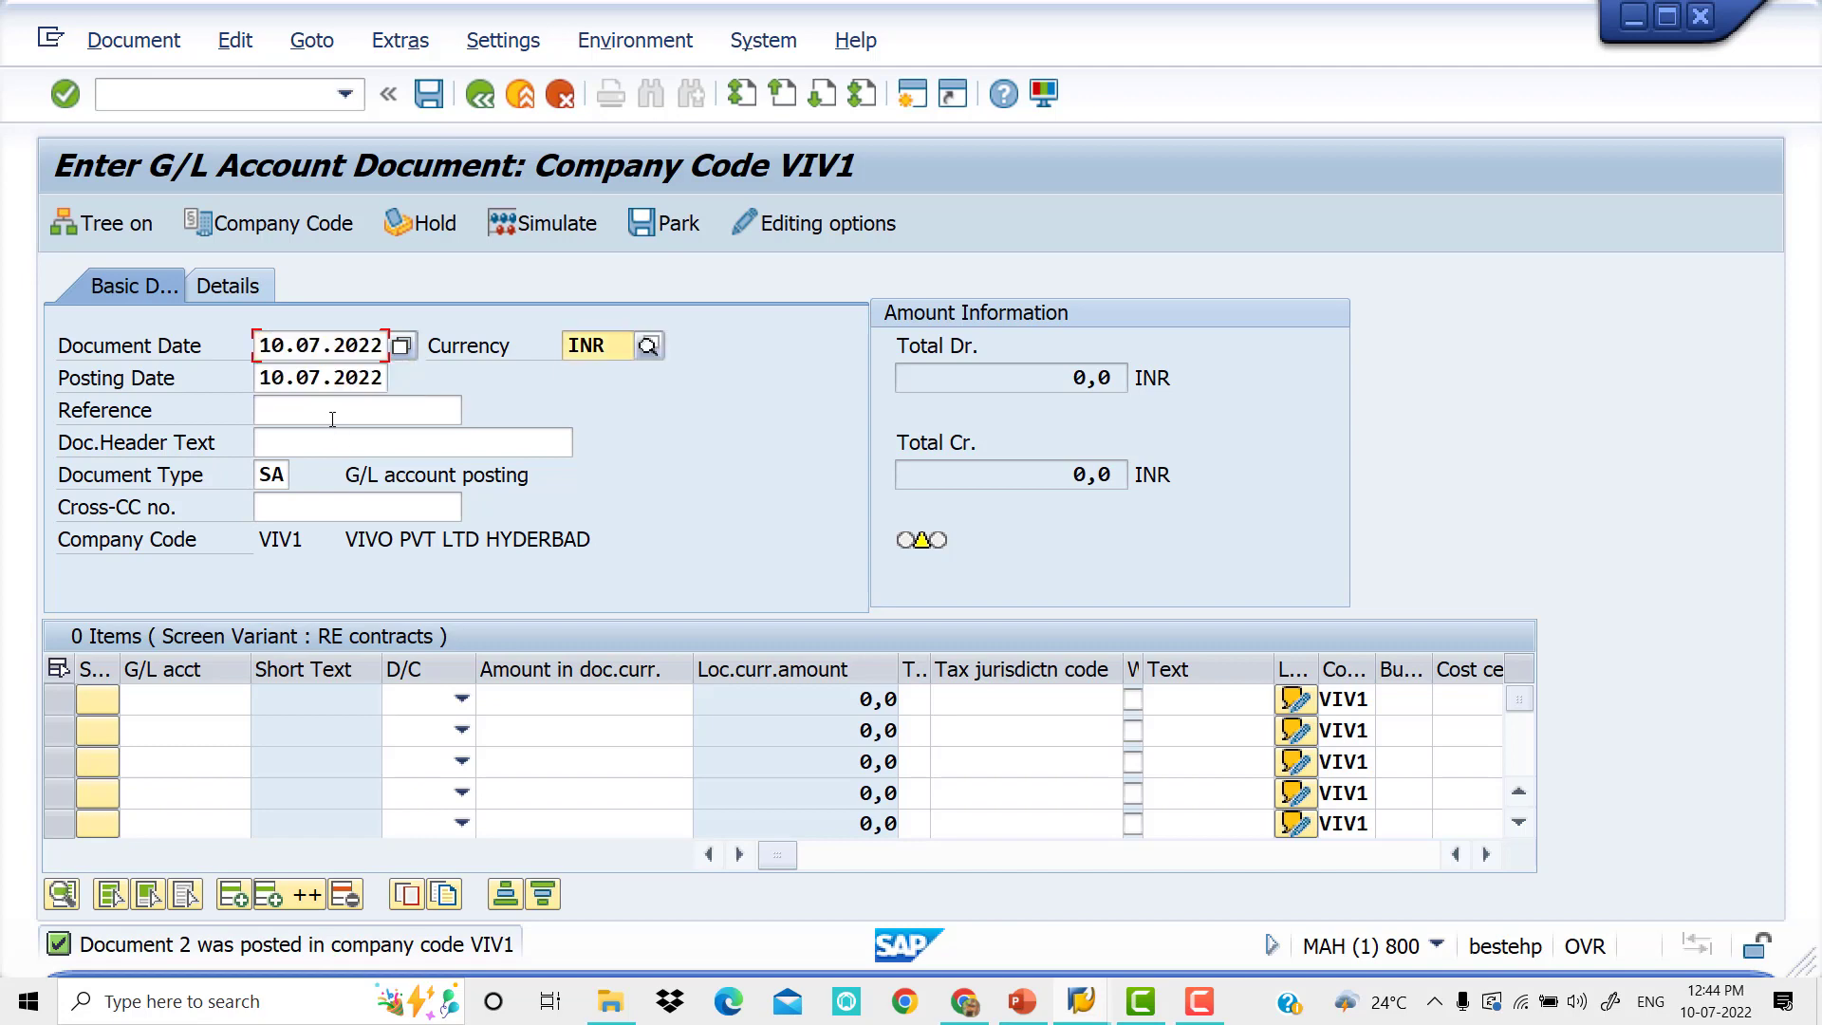
{"action": "key", "text": "Tab"}
{"action": "key", "text": "Tab"}
{"action": "type", "text": "GL-2"}
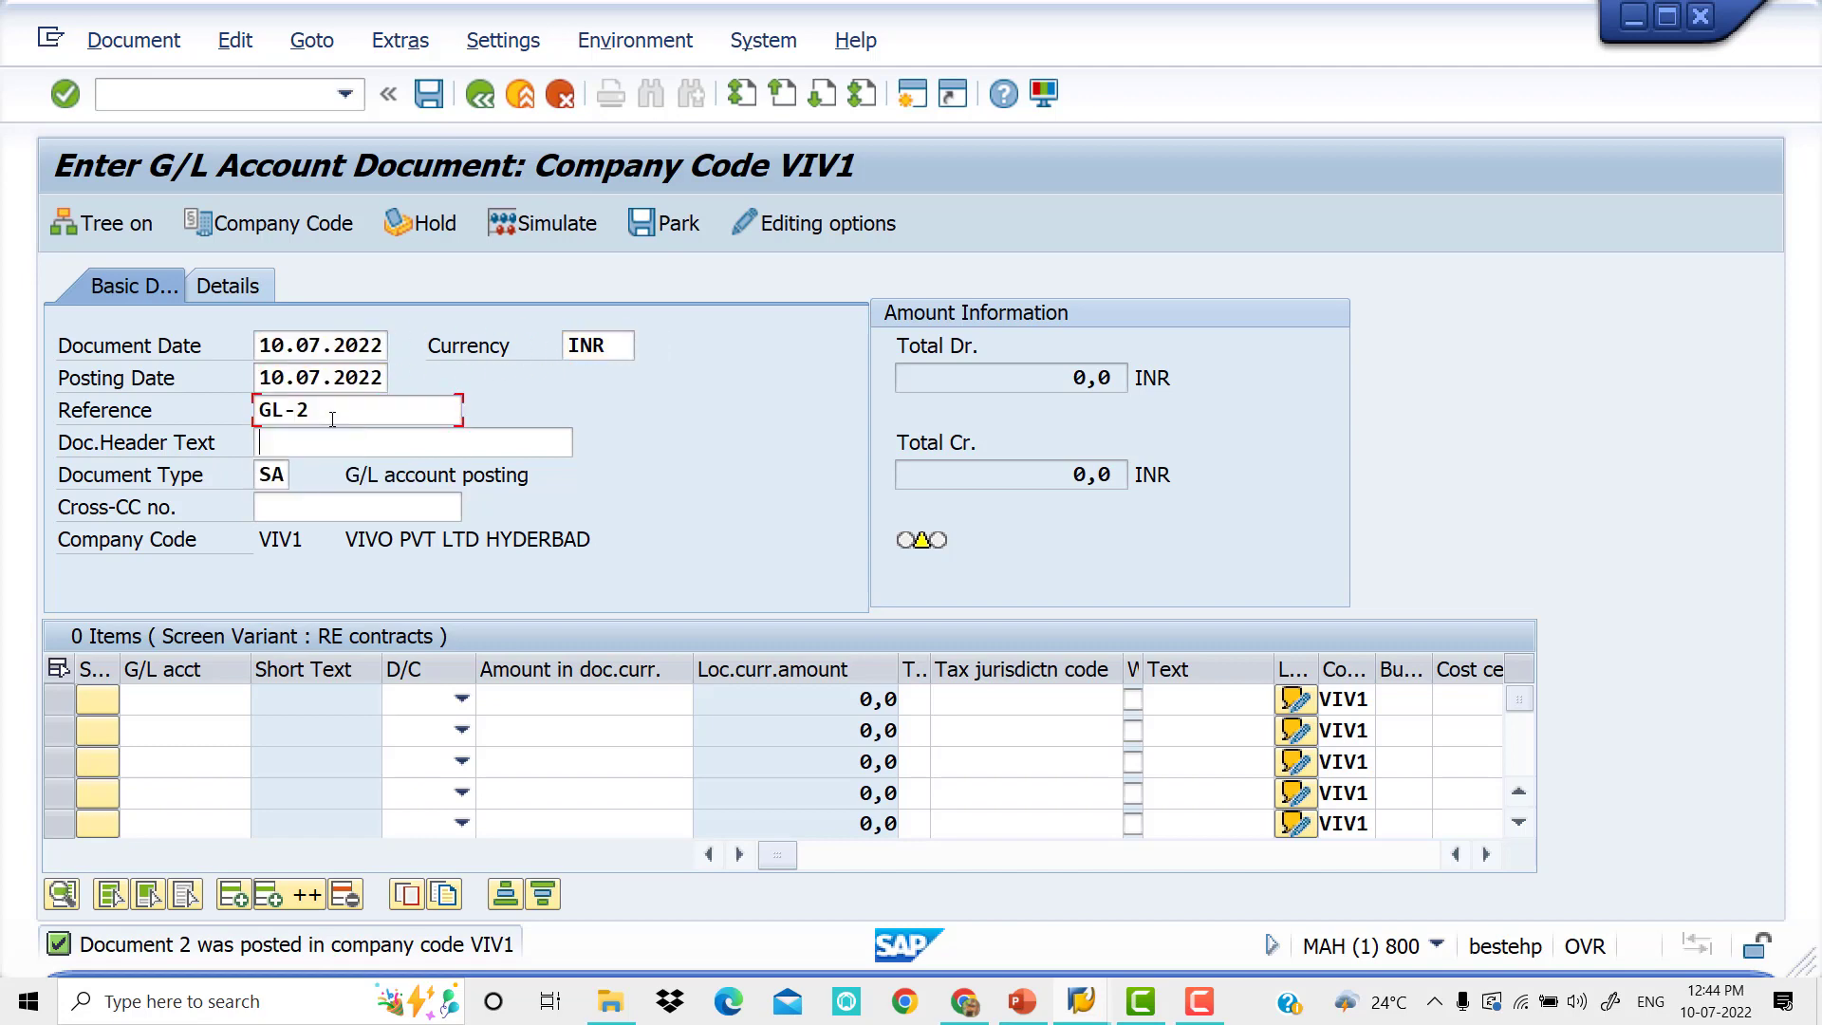
{"action": "key", "text": "Tab"}
{"action": "left_click", "coordinate": [334, 415]}
{"action": "key", "text": "BackSpace"}
{"action": "type", "text": "3"}
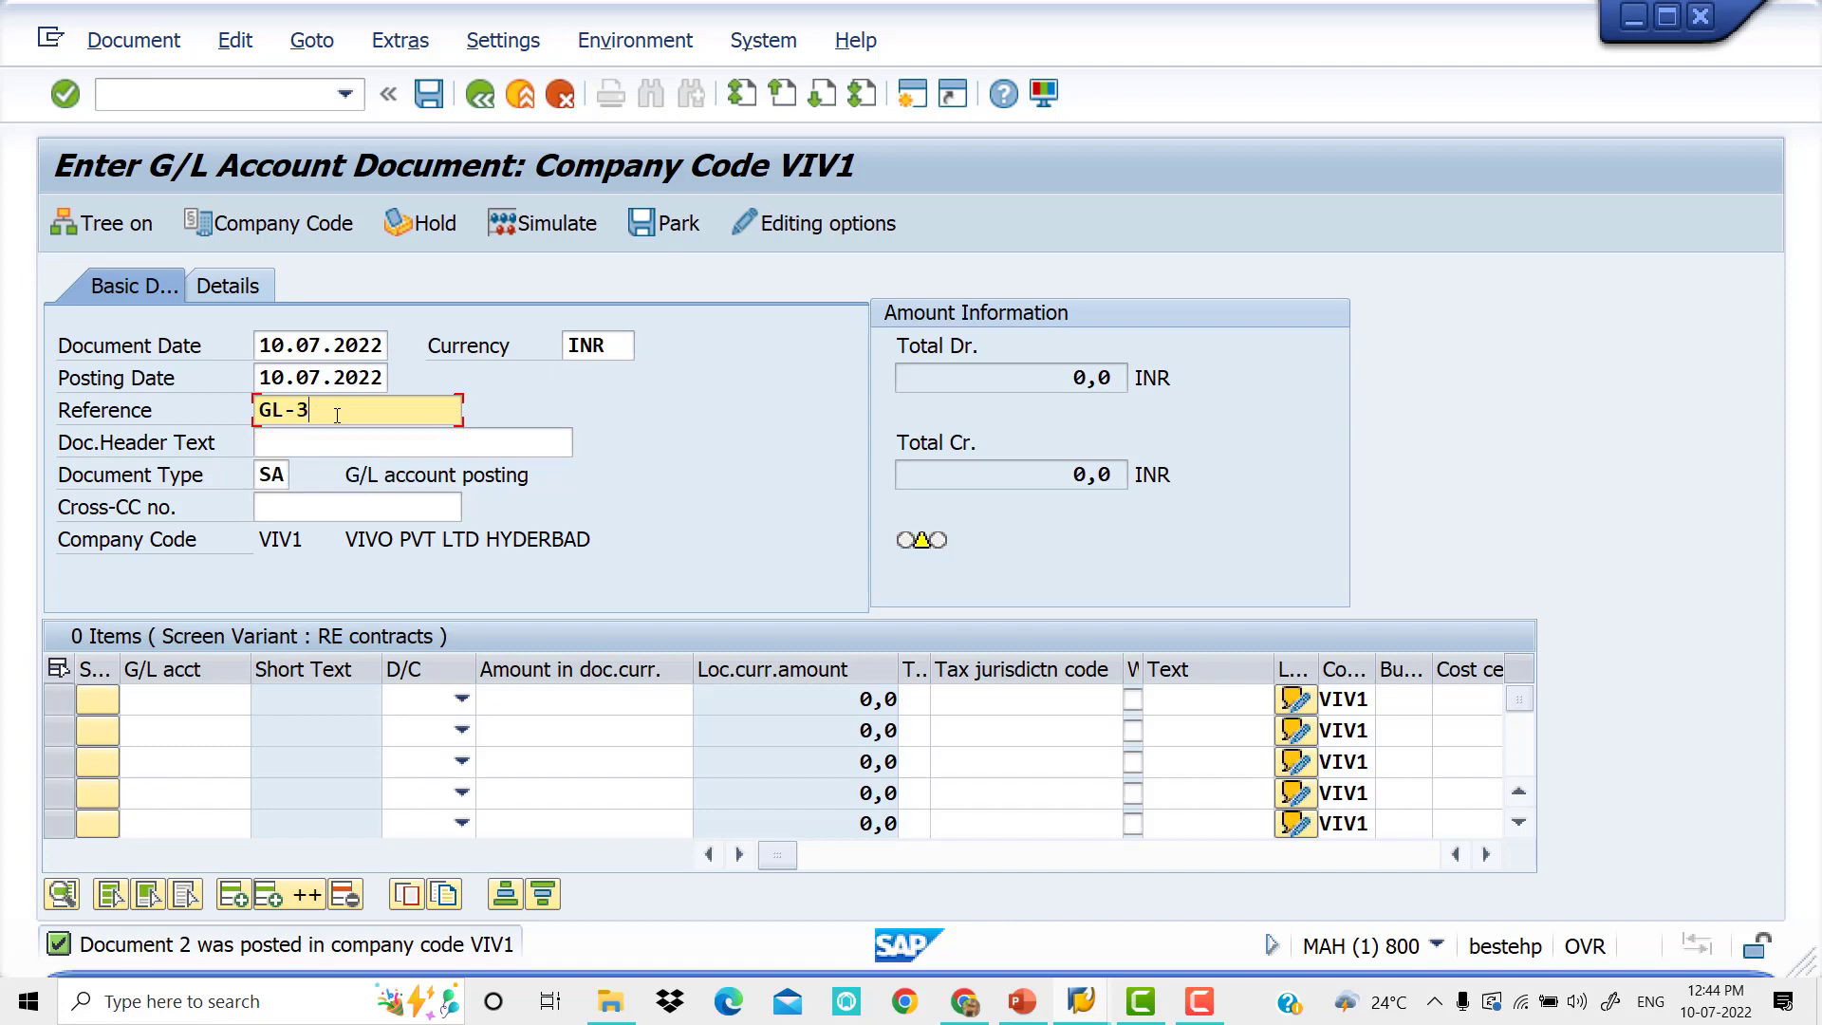
Look up the G/L accounts and enter Tele Bill A/C (400004) in the first line item.
{"action": "key", "text": "Tab"}
{"action": "key", "text": "Tab"}
{"action": "key", "text": "Tab"}
{"action": "key", "text": "Tab"}
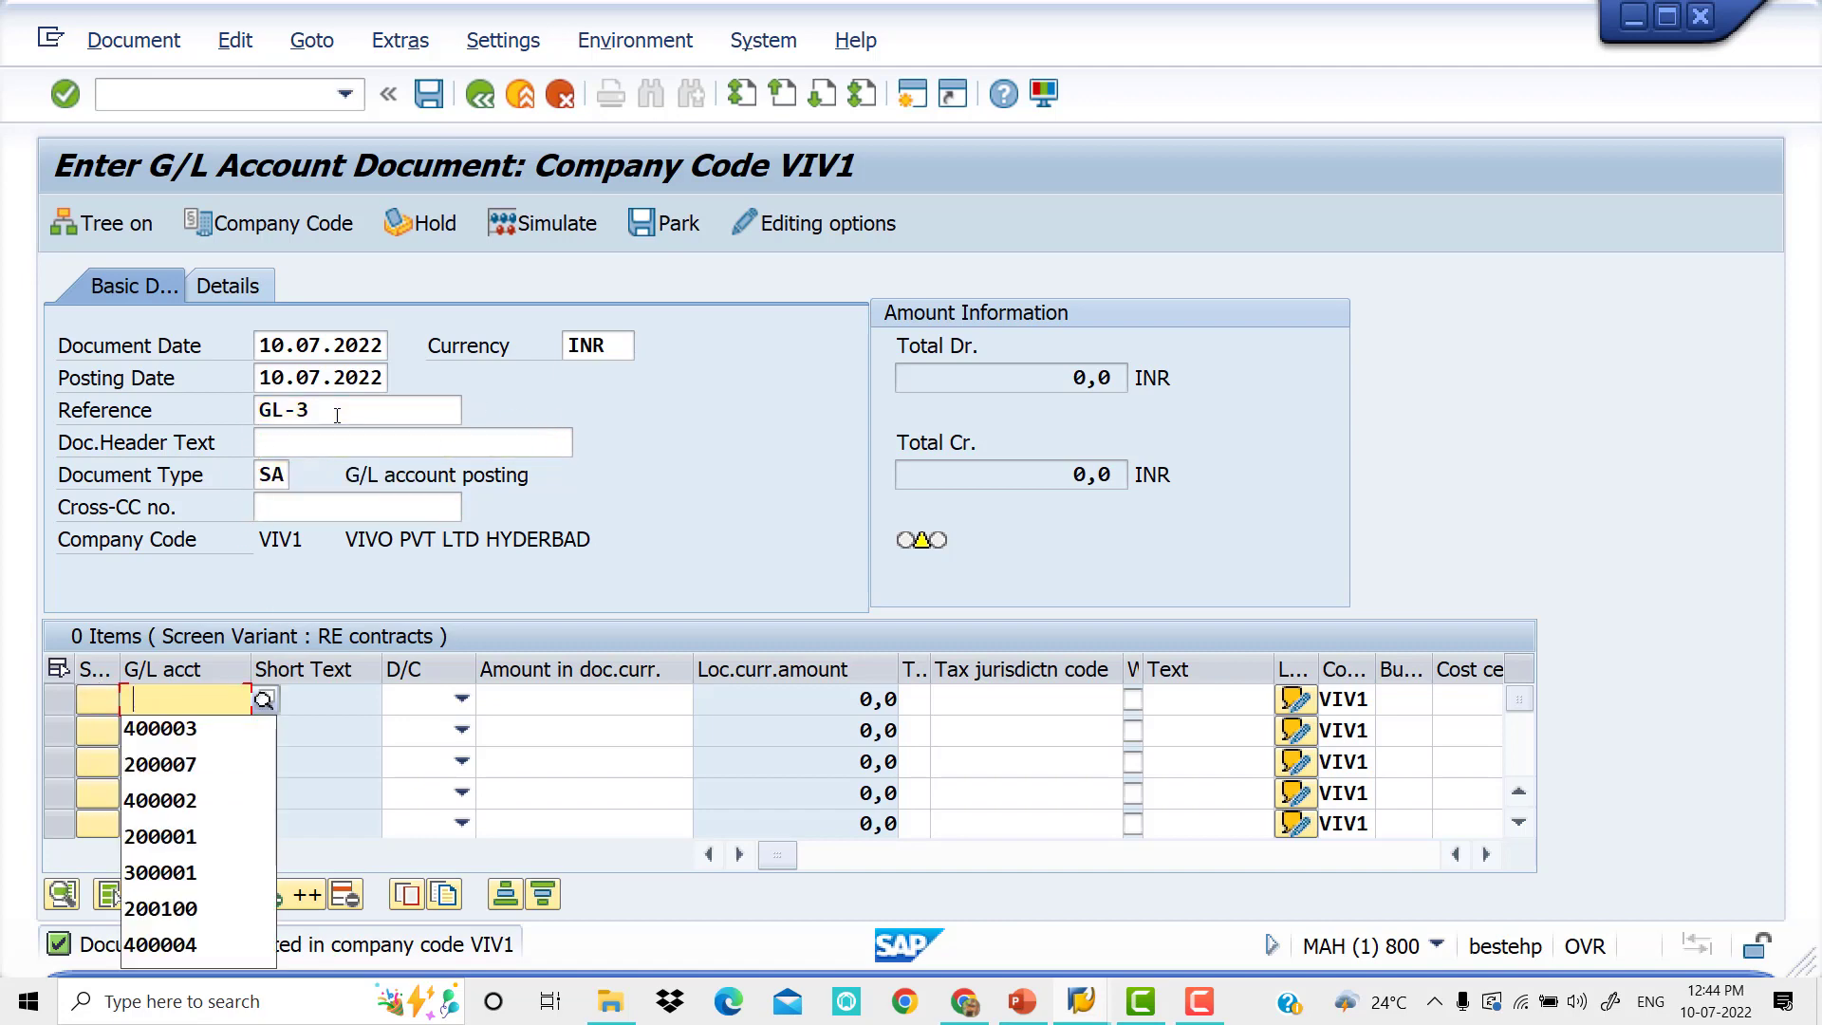
{"action": "left_click", "coordinate": [270, 702]}
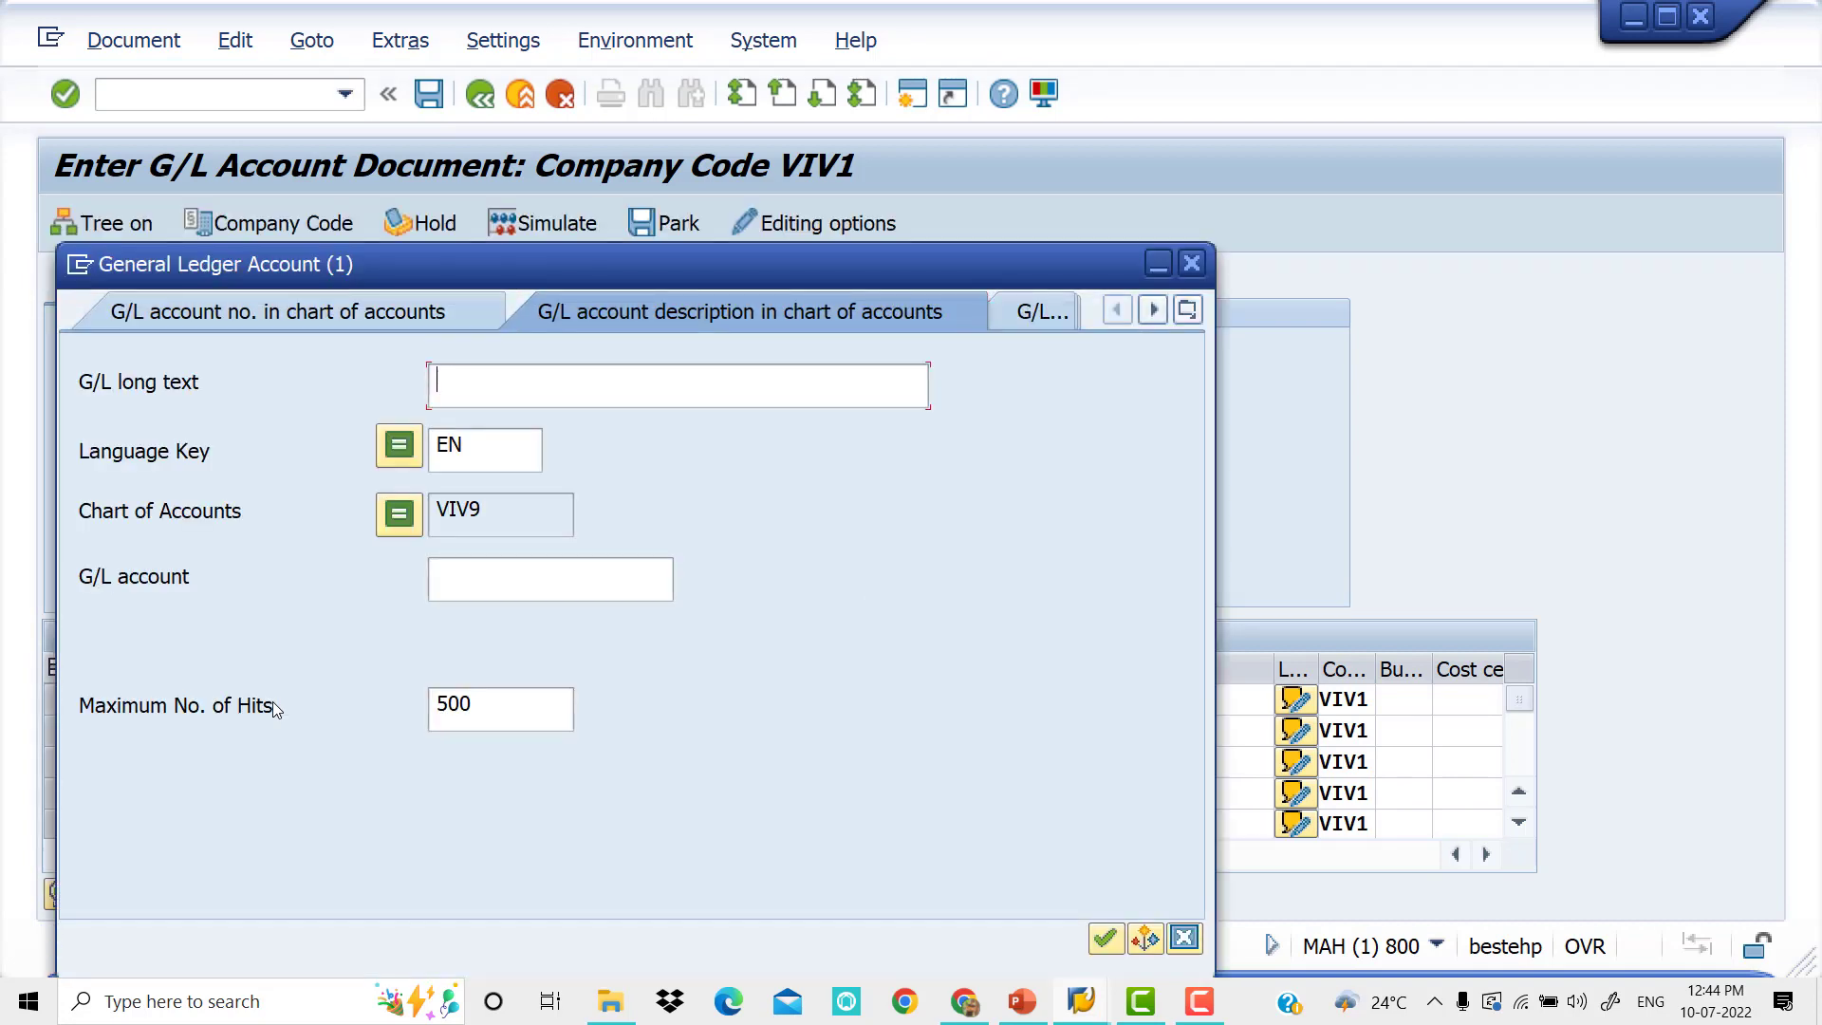
{"action": "key", "text": "Return"}
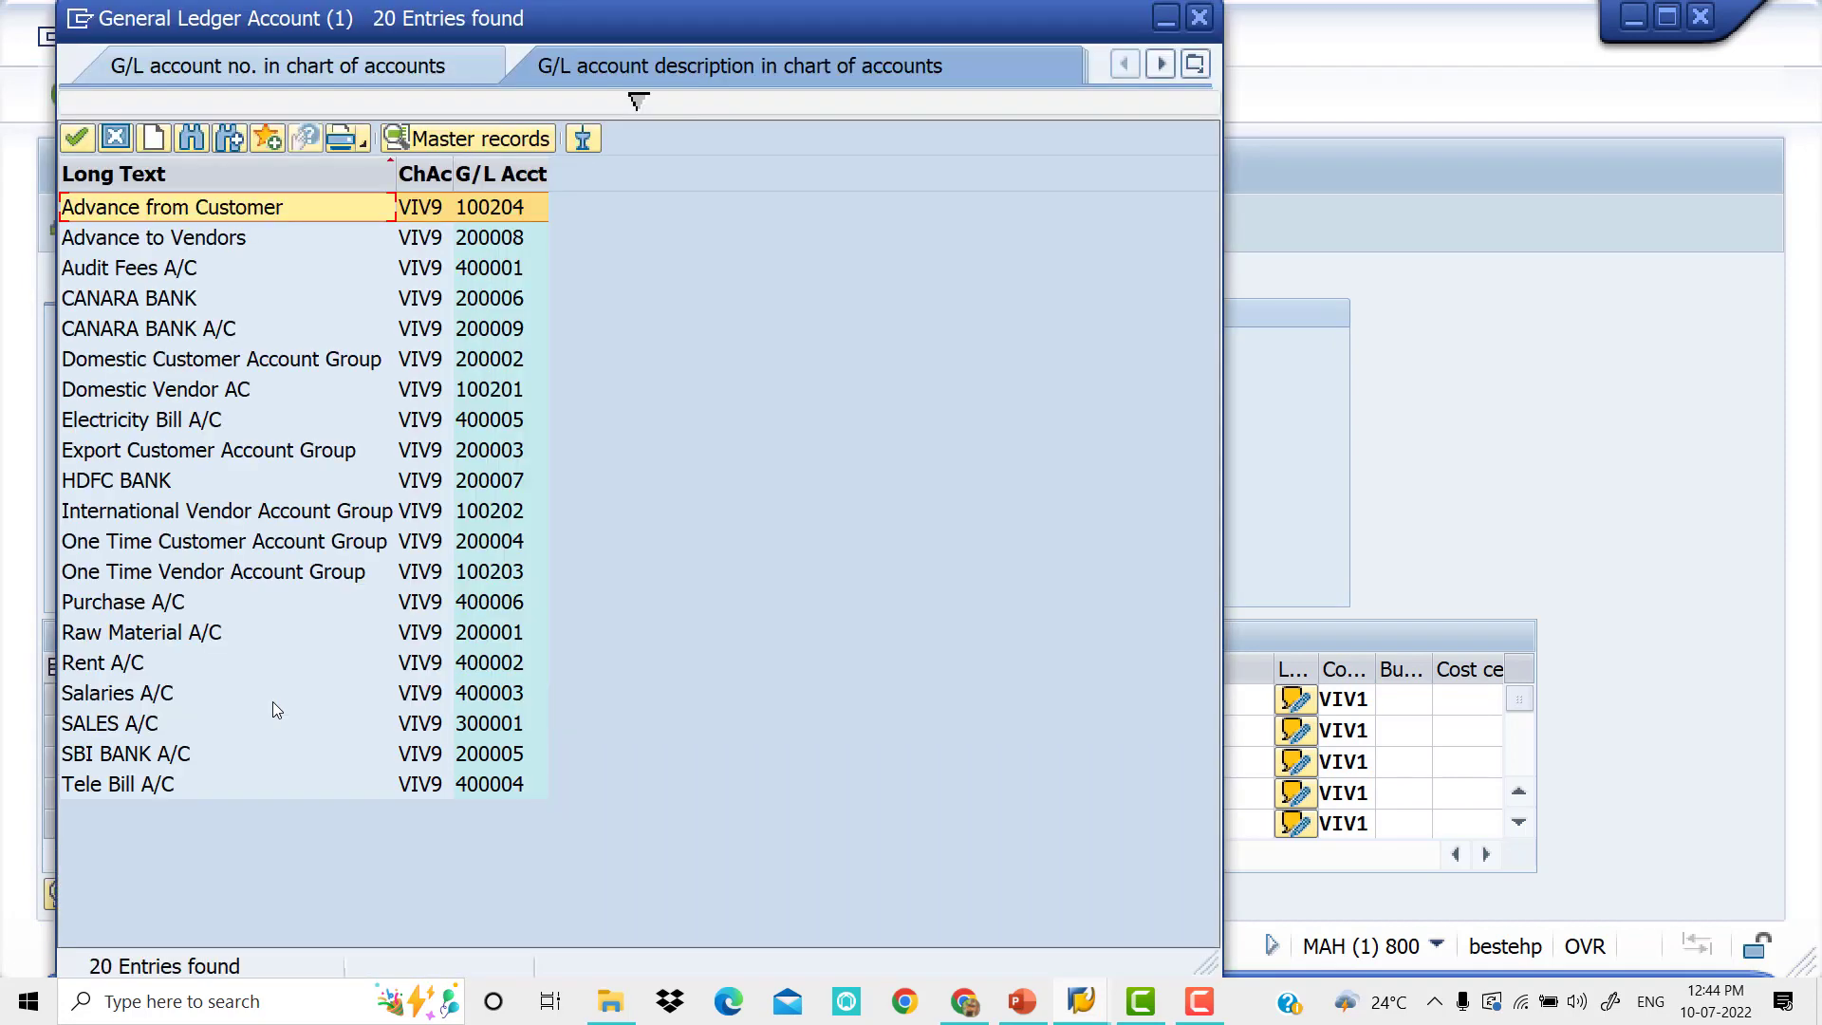
{"action": "key", "text": "Down"}
{"action": "key", "text": "Down"}
{"action": "key", "text": "Down"}
{"action": "key", "text": "Down"}
{"action": "key", "text": "Down"}
{"action": "key", "text": "Down"}
{"action": "key", "text": "Down"}
{"action": "key", "text": "Down"}
{"action": "key", "text": "Down"}
{"action": "key", "text": "Down"}
{"action": "key", "text": "Down"}
{"action": "key", "text": "Down"}
{"action": "key", "text": "Down"}
{"action": "key", "text": "Down"}
{"action": "key", "text": "Down"}
{"action": "key", "text": "Down"}
{"action": "key", "text": "Down"}
{"action": "key", "text": "Down"}
{"action": "key", "text": "Down"}
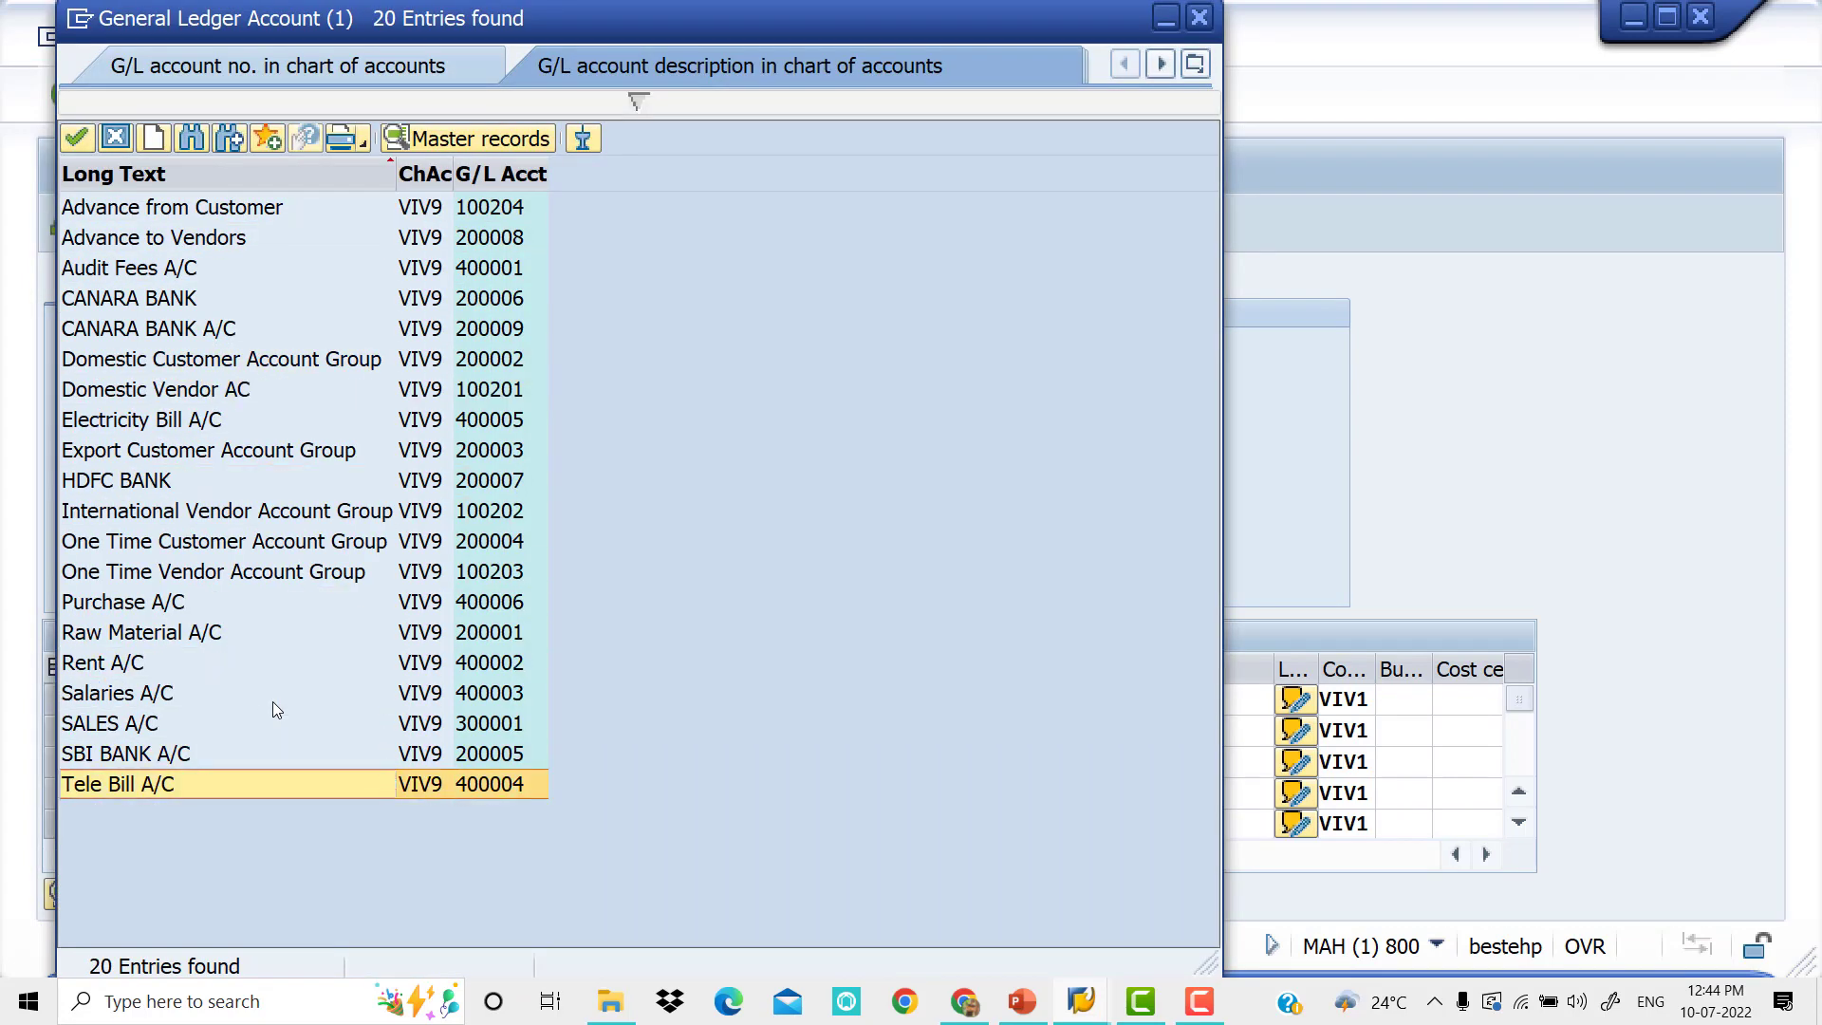
{"action": "key", "text": "Escape"}
Make the Tele Bill A/C line item a debit of 3000.
{"action": "key", "text": "Tab"}
{"action": "key", "text": "Down"}
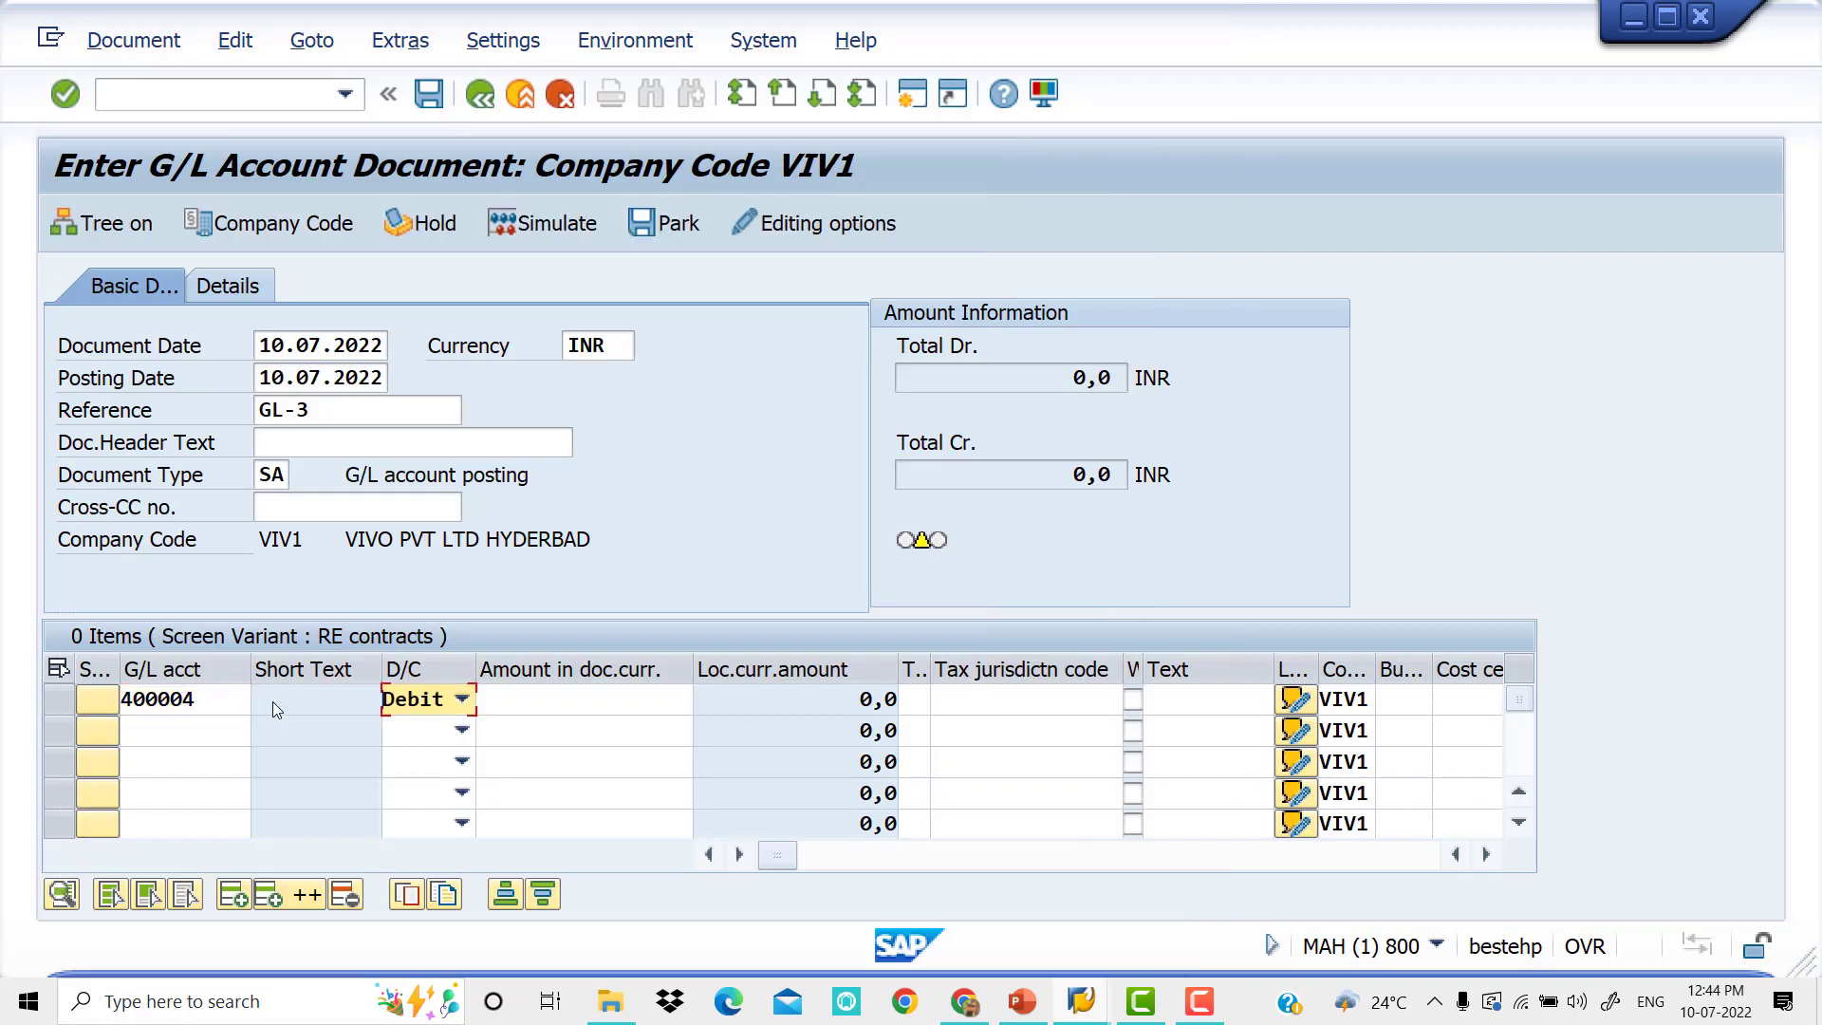
{"action": "key", "text": "Tab"}
{"action": "type", "text": "3000"}
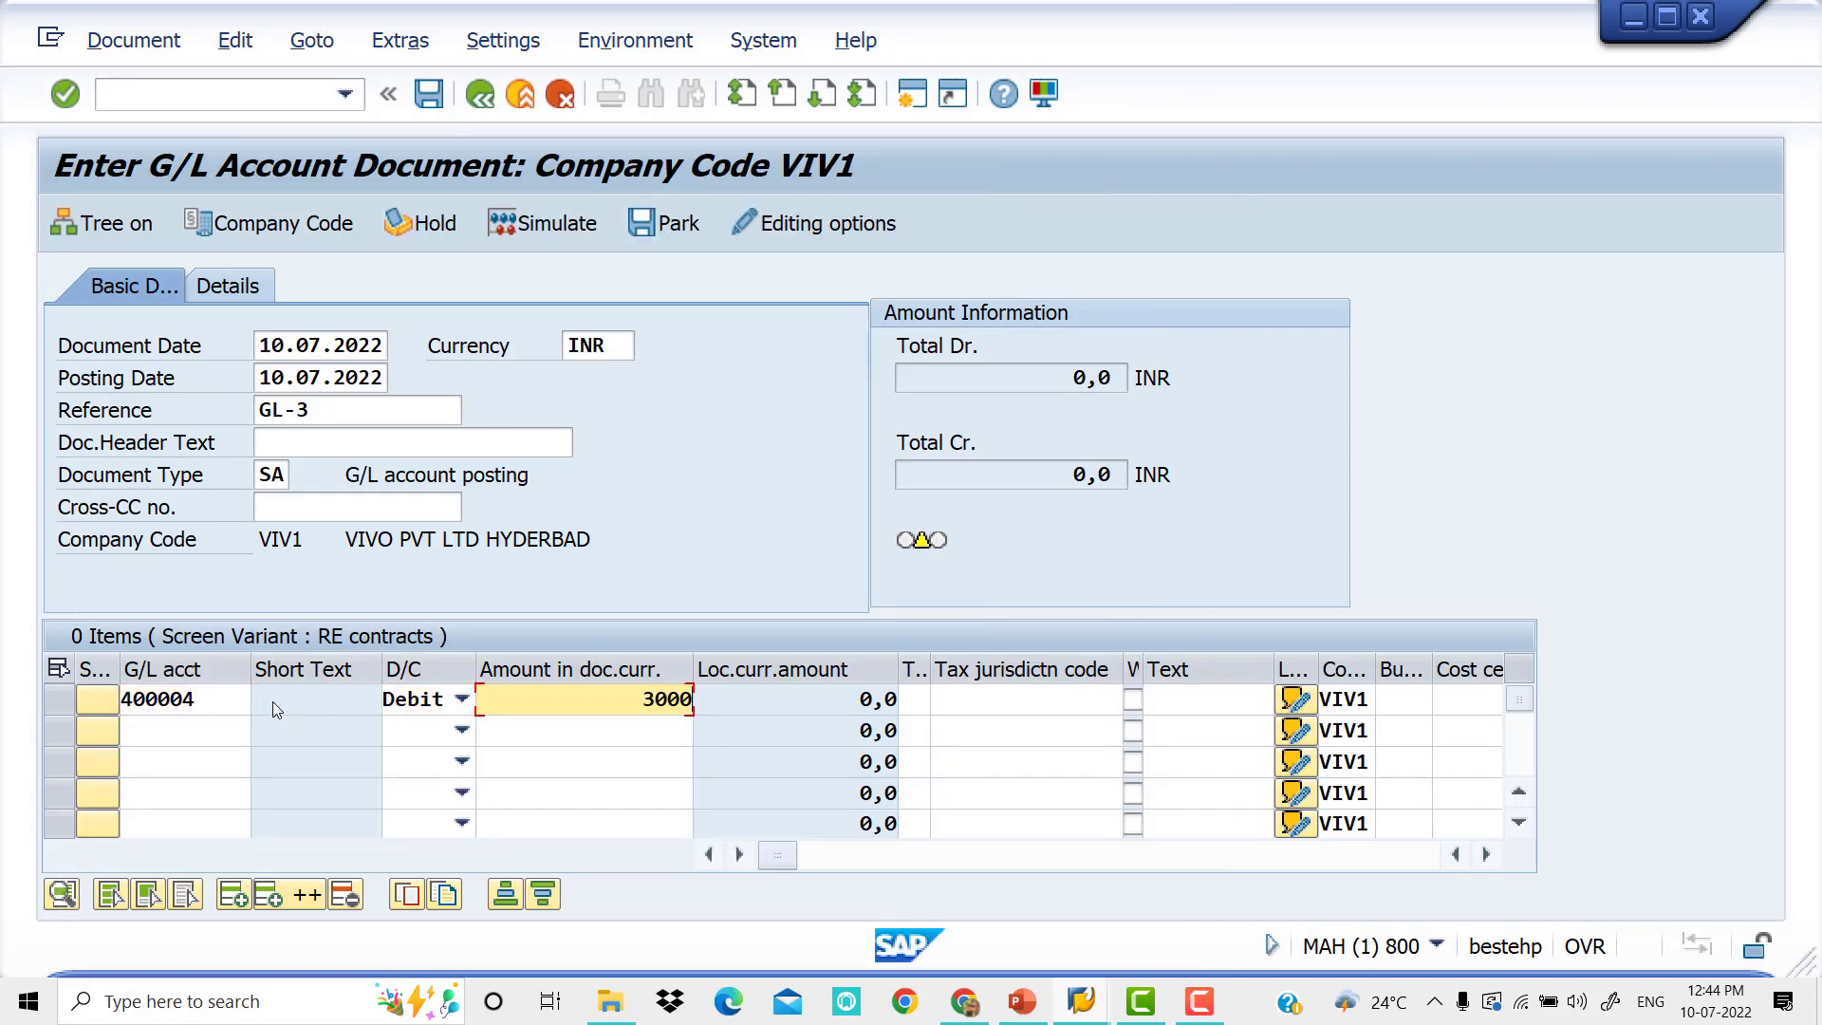
Give the Tele Bill A/C line item the text Tele Bill and business area VIV0.
{"action": "key", "text": "Tab"}
{"action": "key", "text": "Tab"}
{"action": "key", "text": "Tab"}
{"action": "key", "text": "Tab"}
{"action": "key", "text": "BackSpace"}
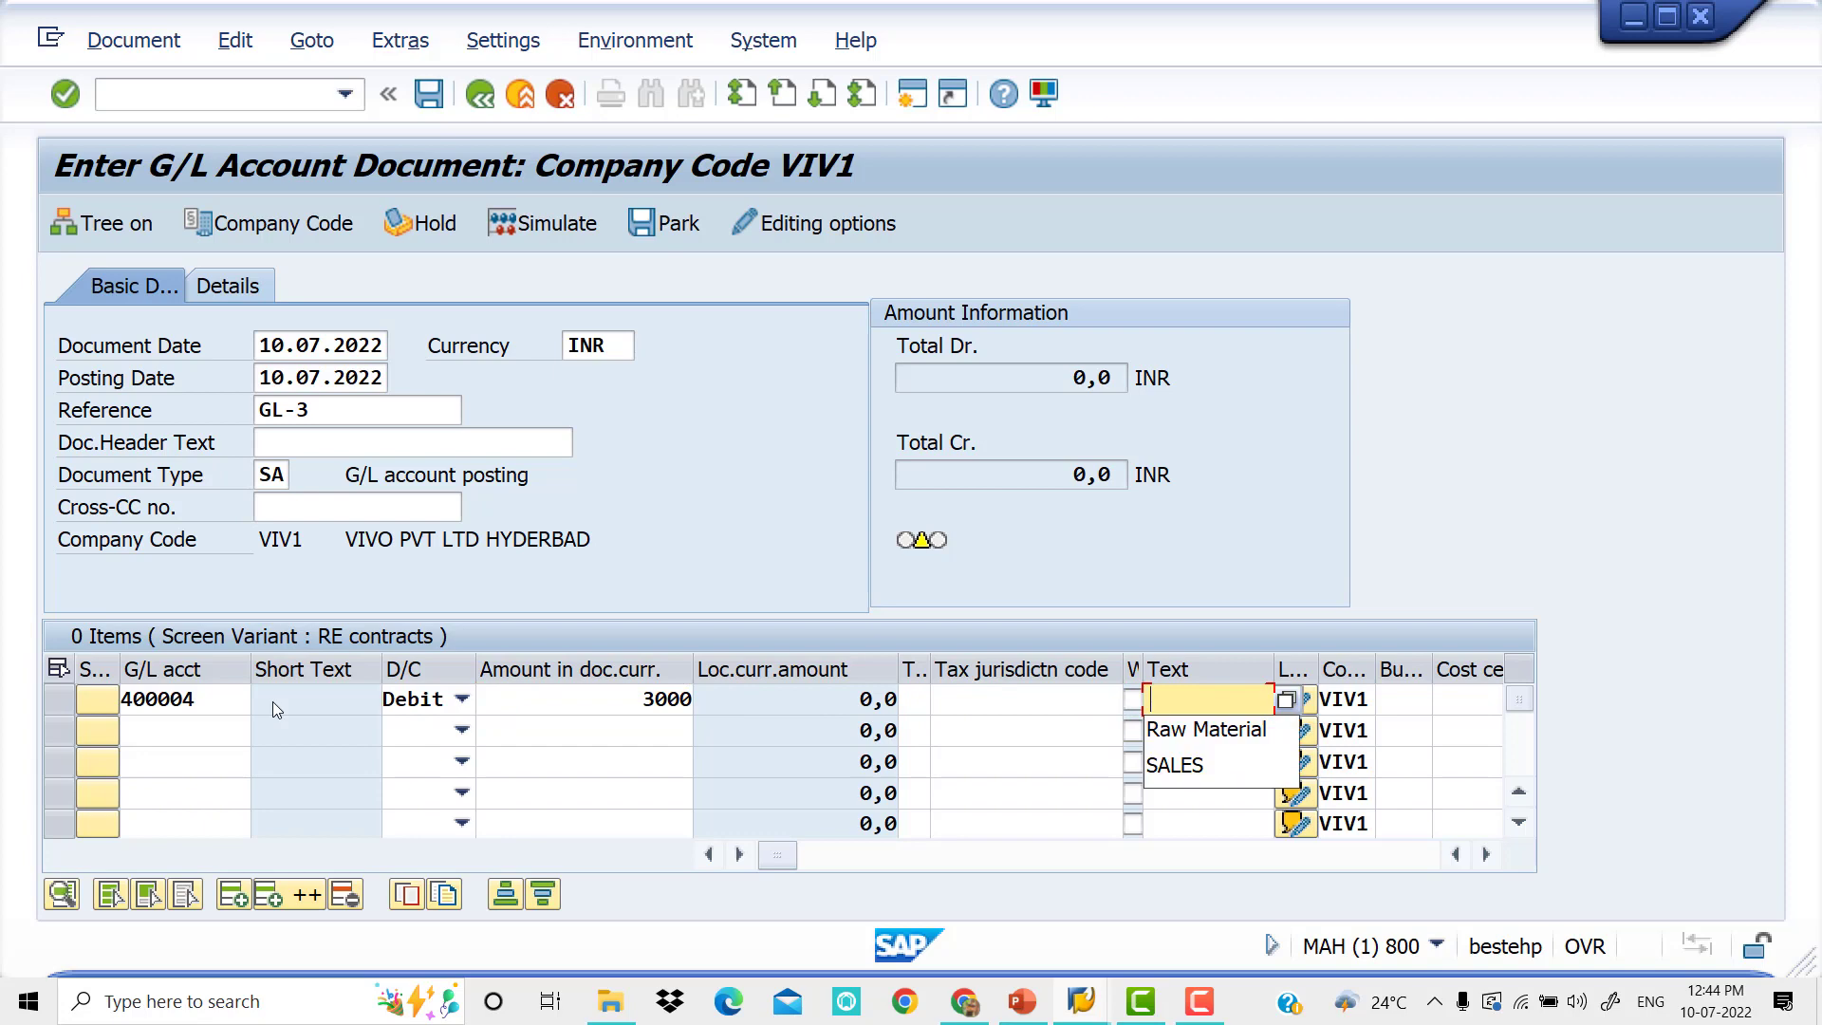
{"action": "type", "text": "TEL"}
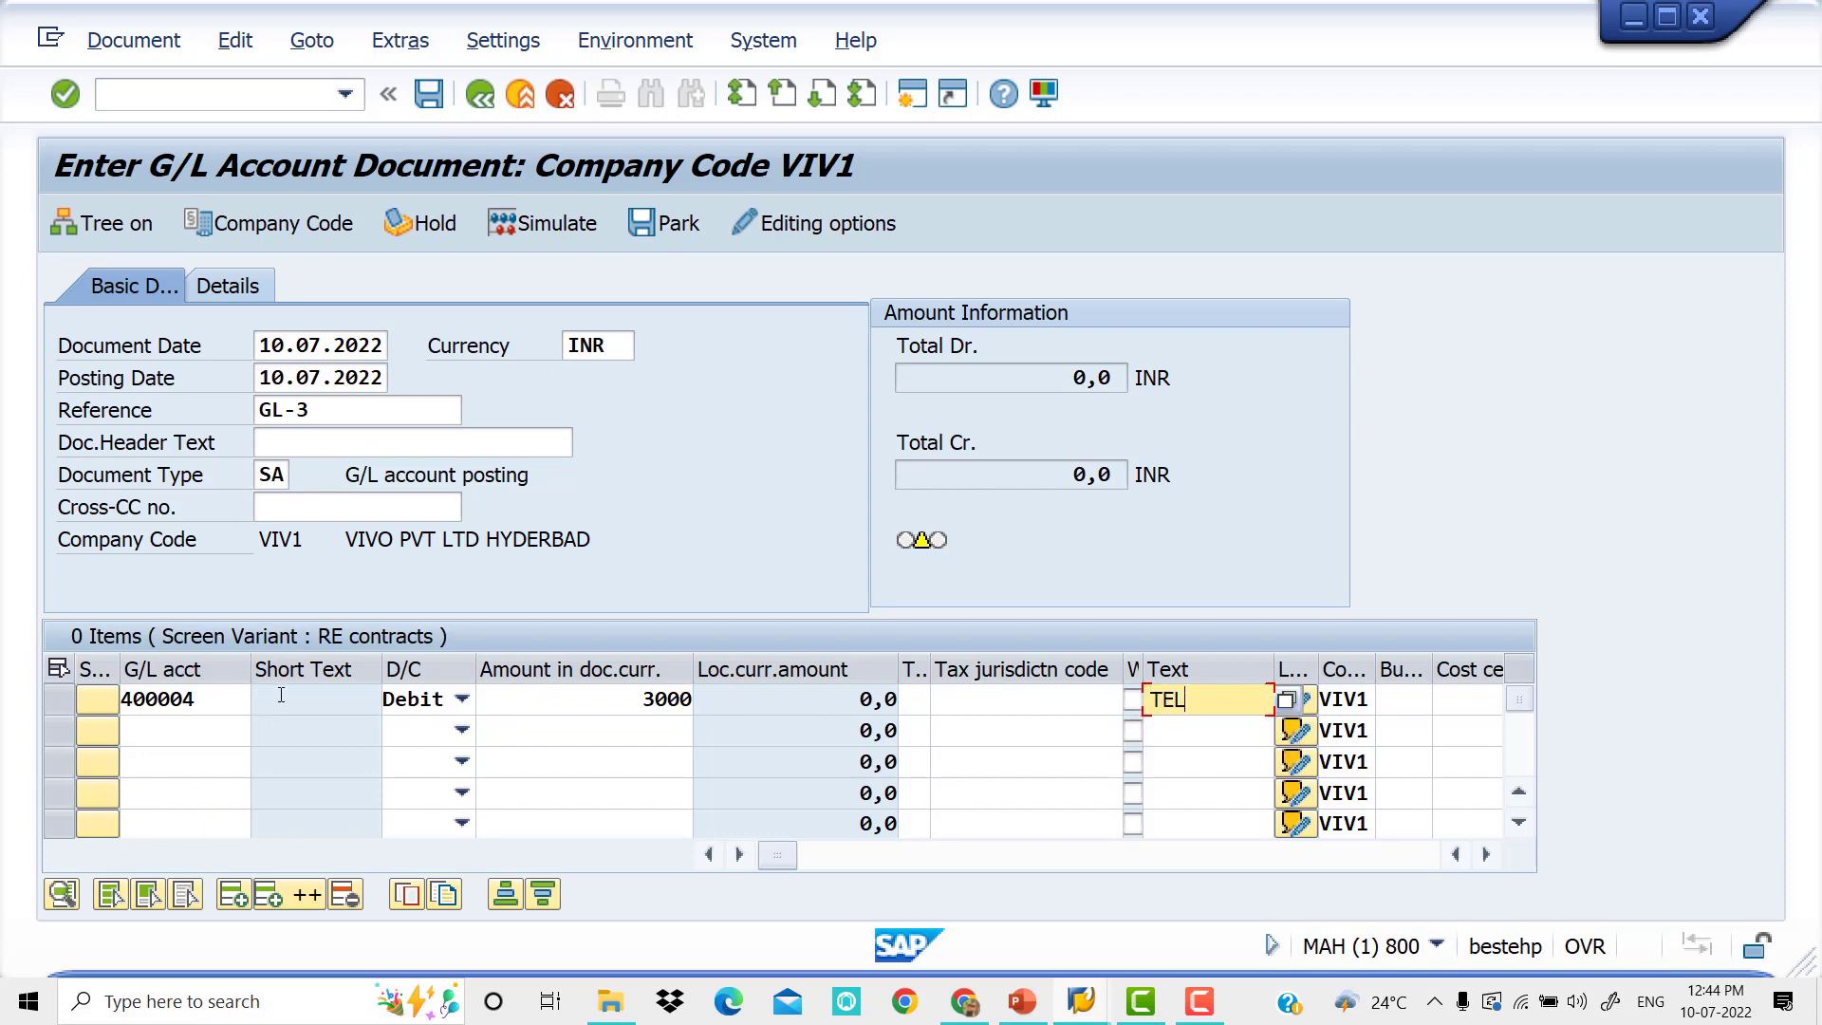
{"action": "type", "text": "ele Bill"}
{"action": "key", "text": "Tab"}
{"action": "key", "text": "Tab"}
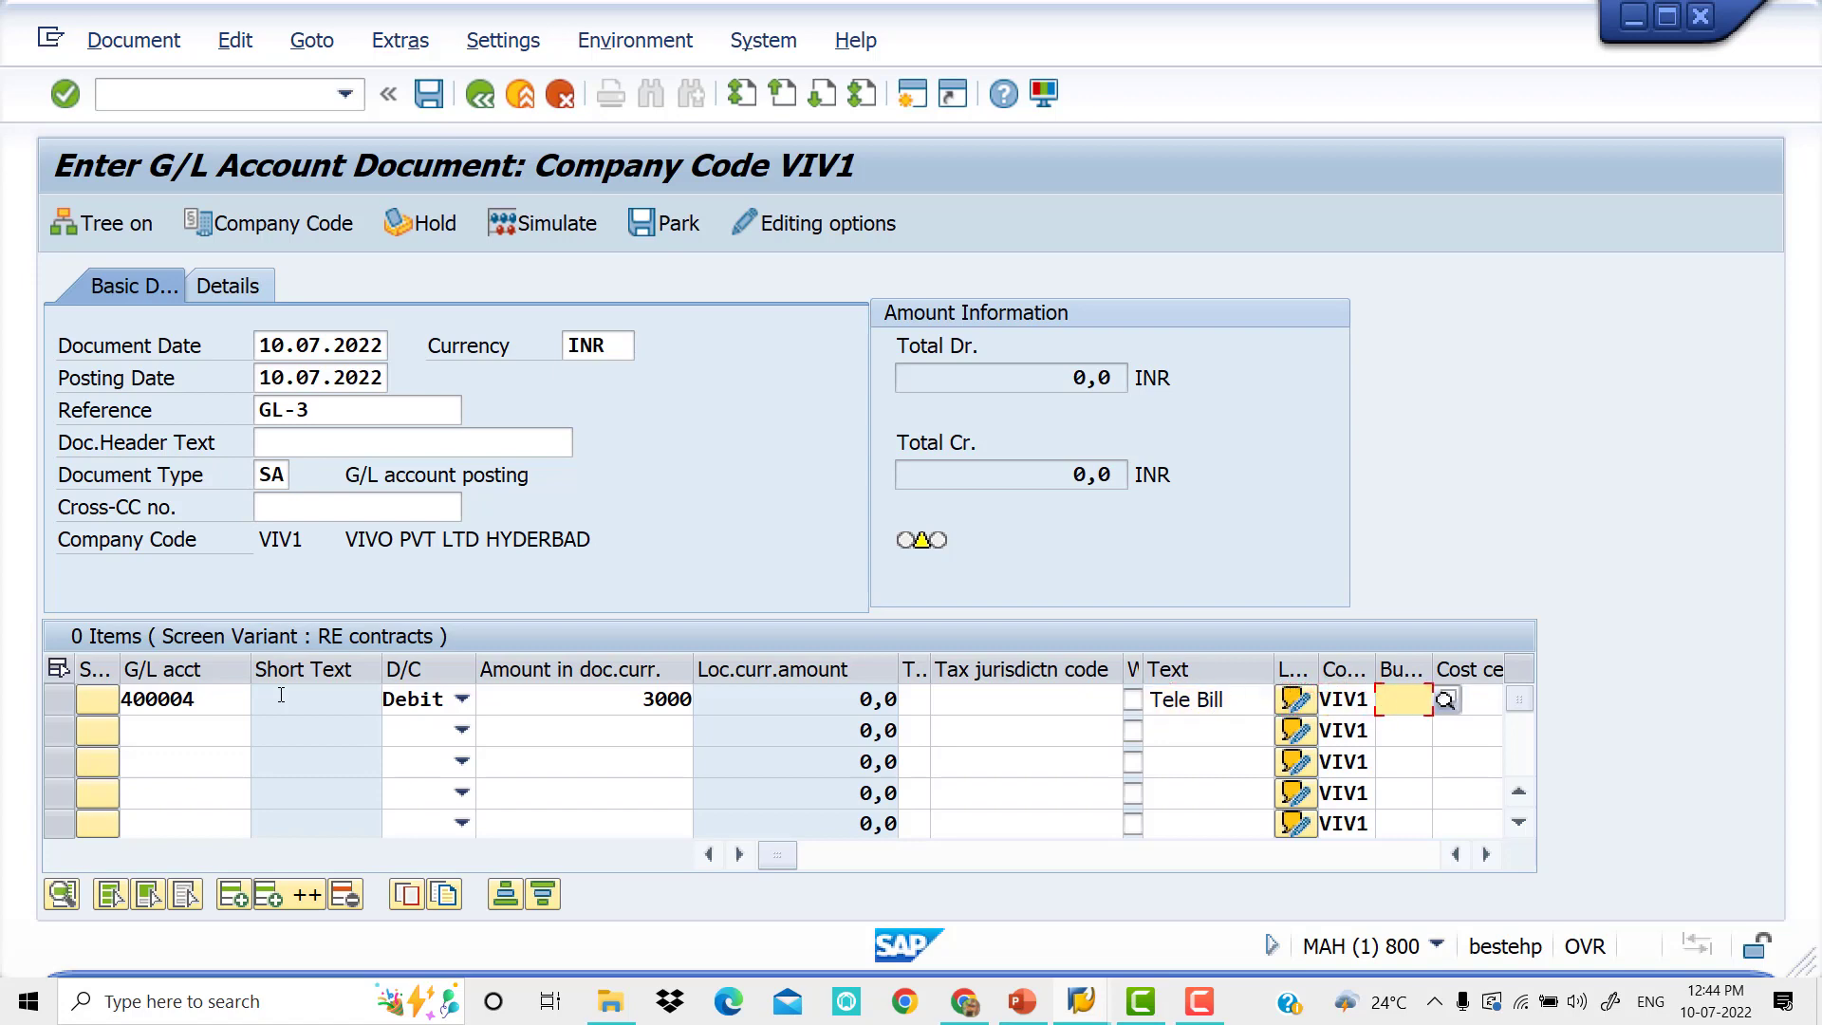
{"action": "type", "text": "VIV0"}
{"action": "key", "text": "Tab"}
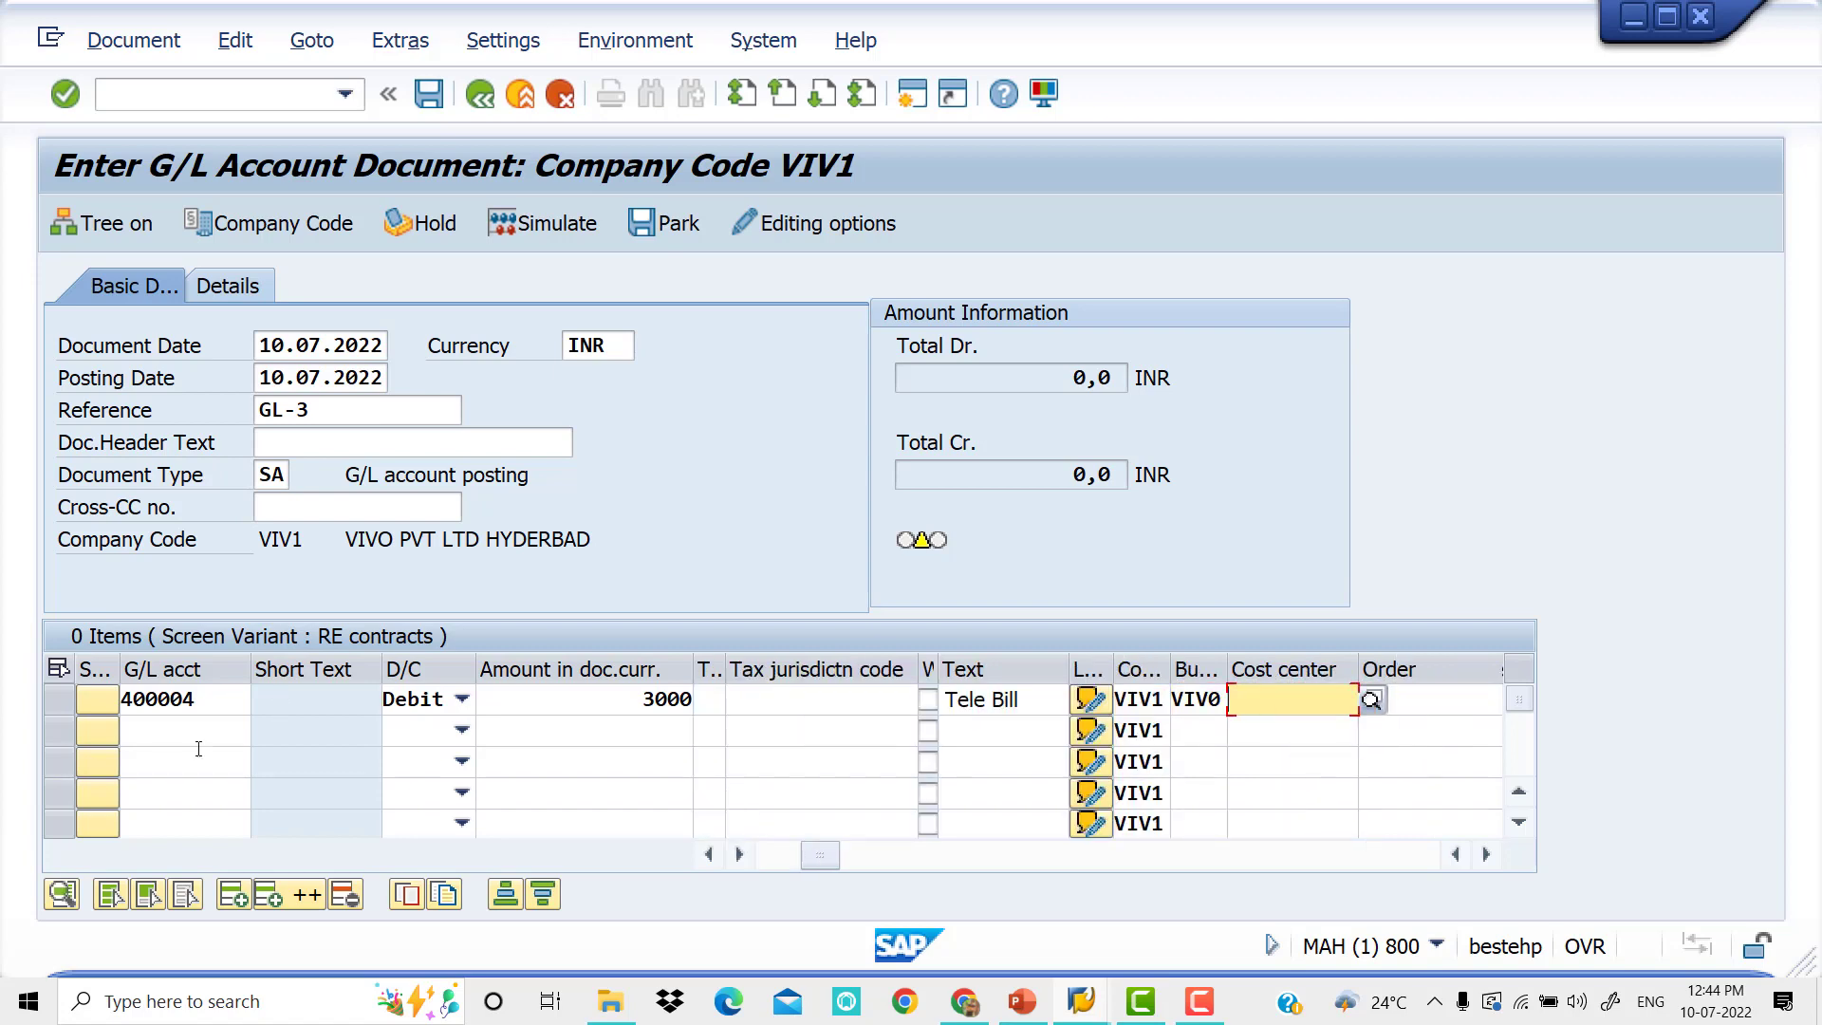
Enter the HDFC BANK account (200007) in the second line item, choosing it from the G/L account search.
{"action": "left_click", "coordinate": [197, 730]}
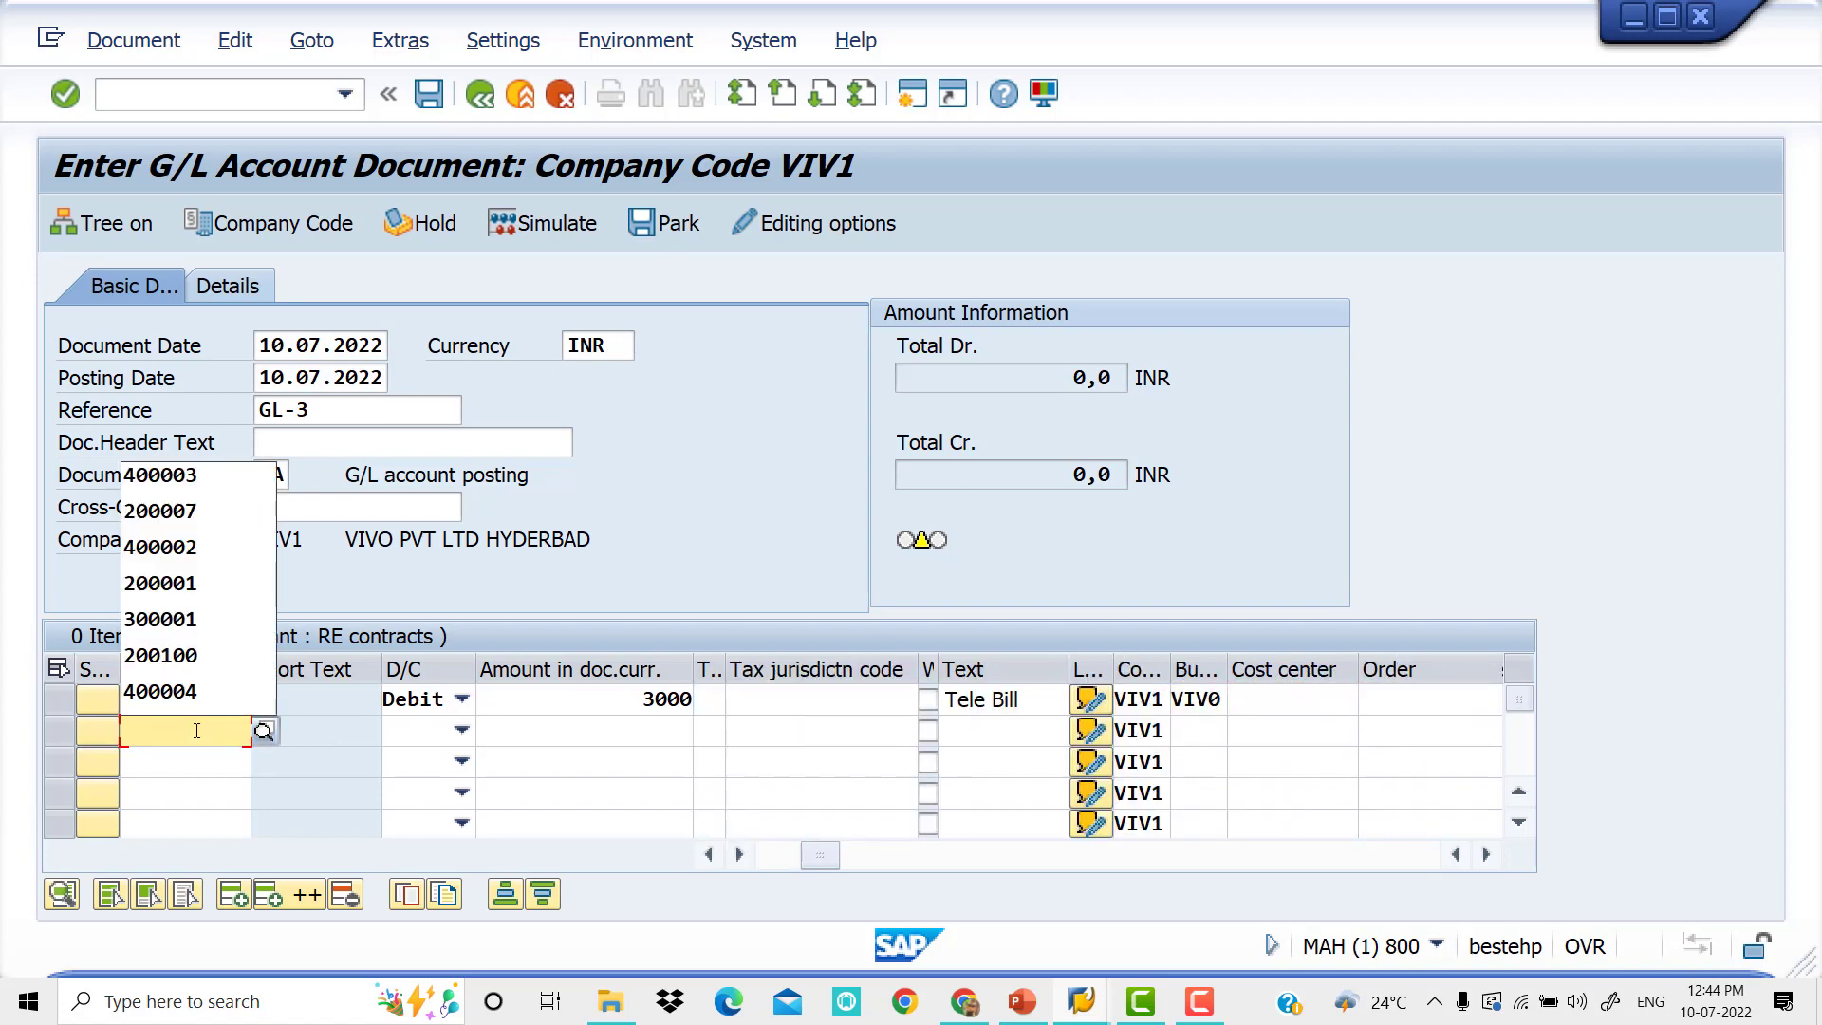
{"action": "key", "text": "Down"}
{"action": "key", "text": "Down"}
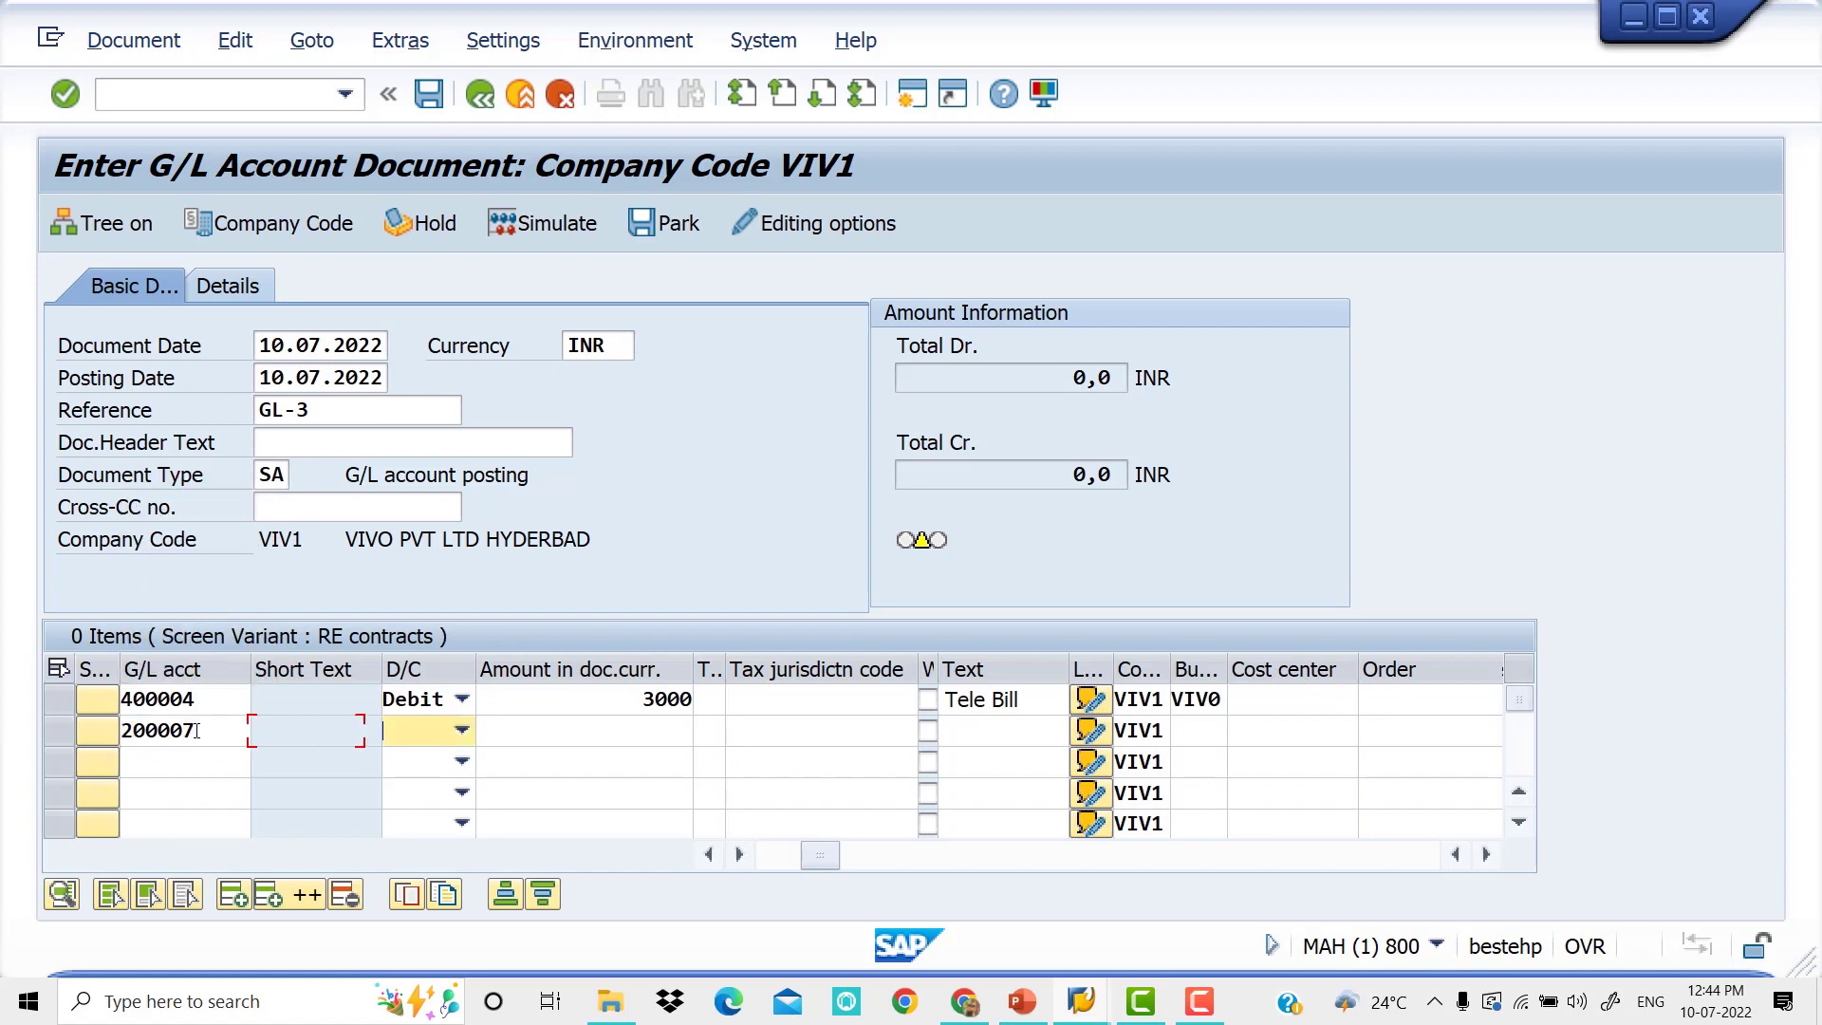
{"action": "key", "text": "Return"}
{"action": "left_click", "coordinate": [194, 731]}
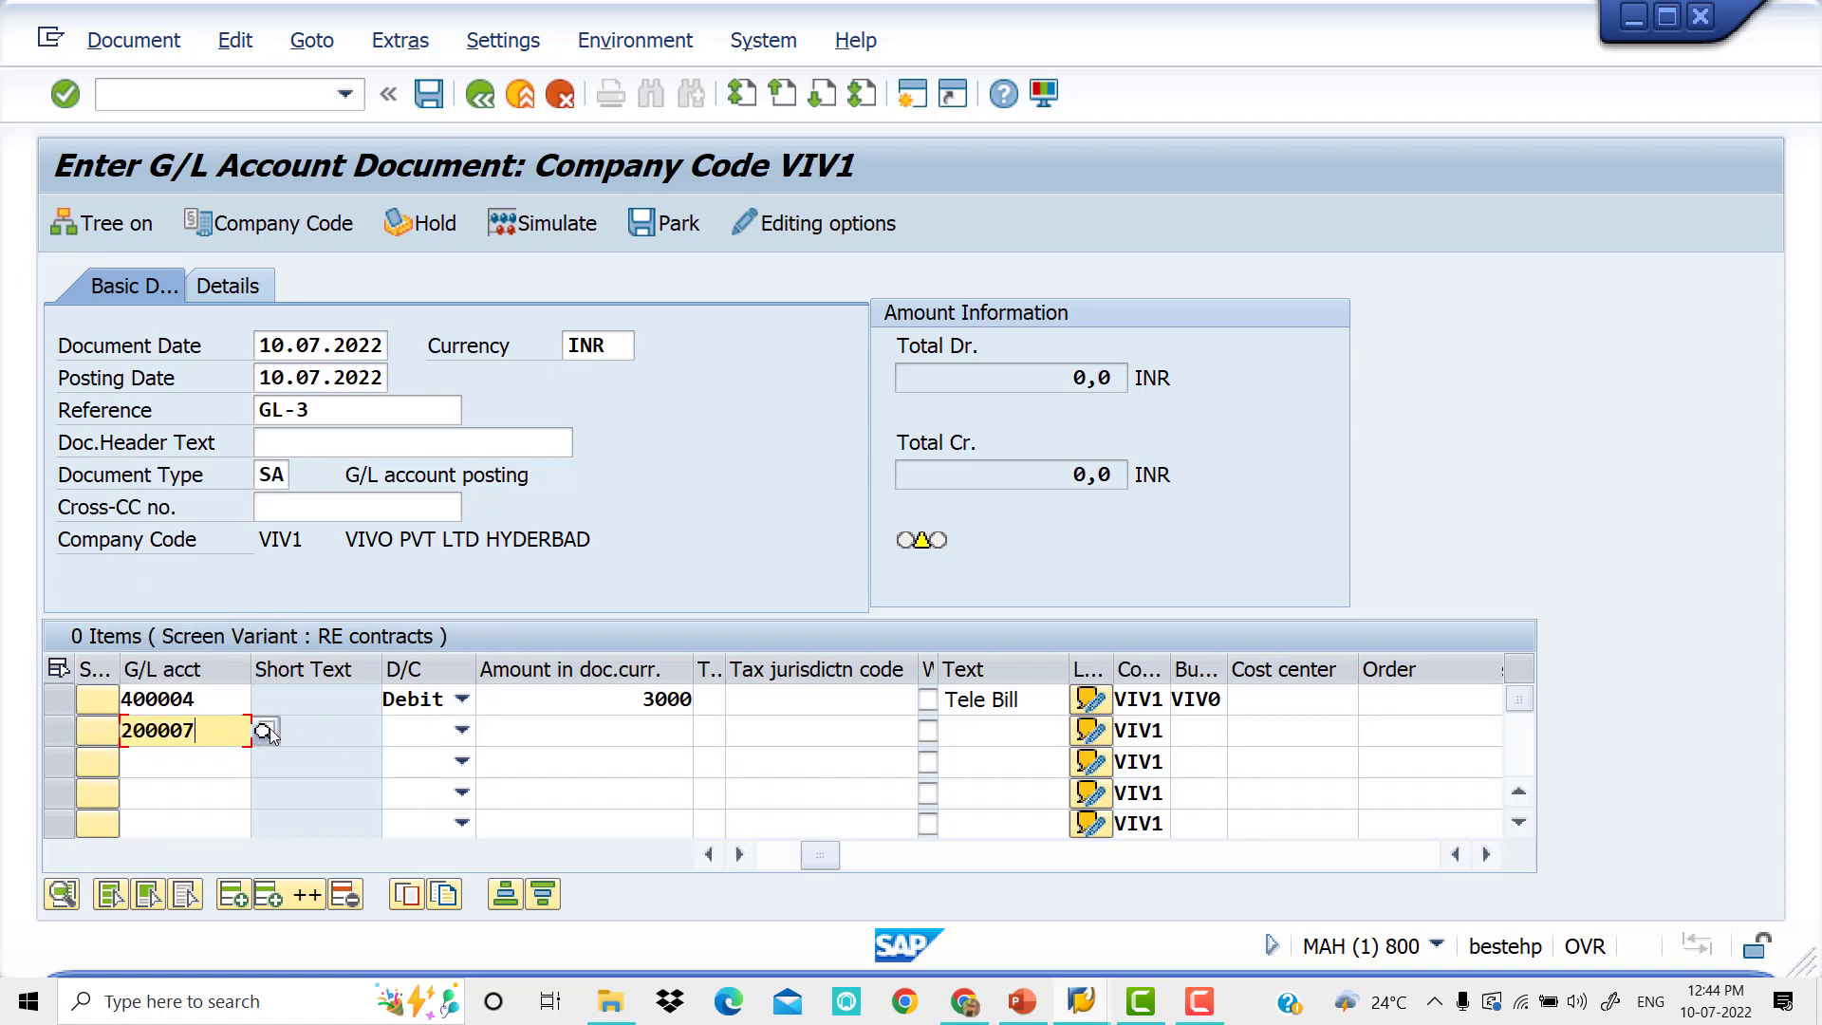
{"action": "key", "text": "F4"}
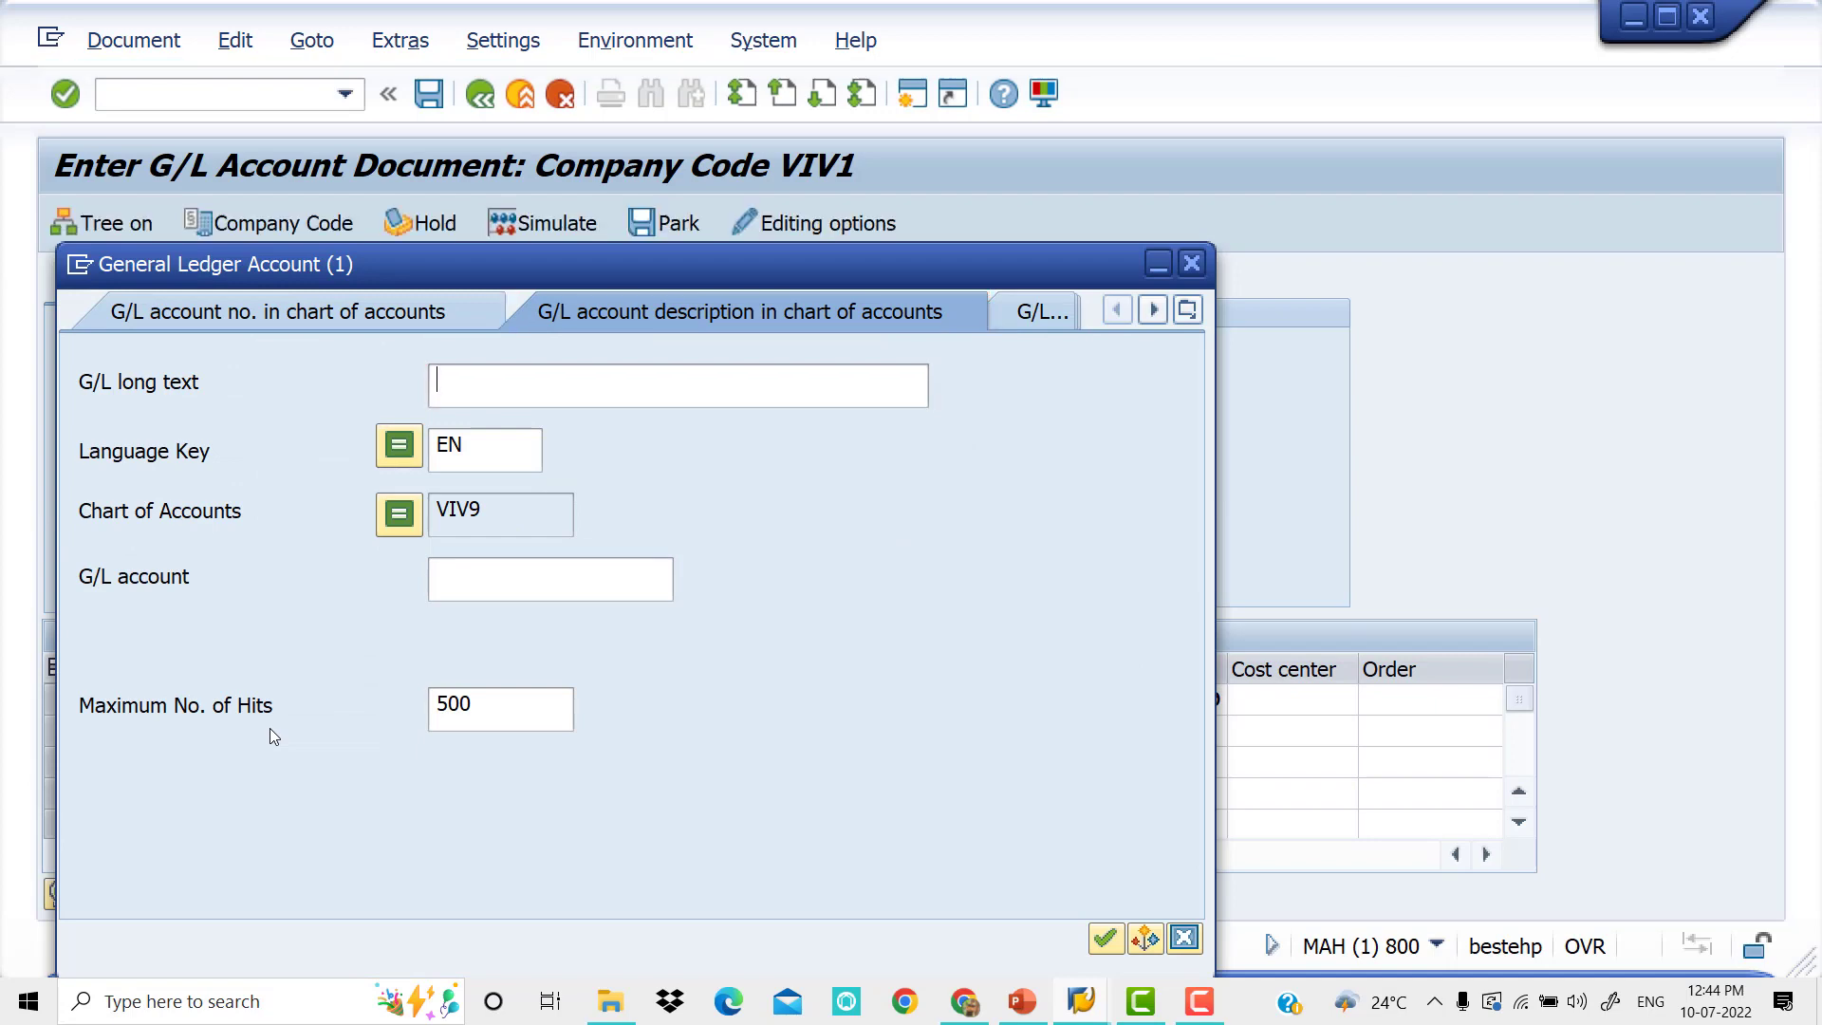
{"action": "key", "text": "Return"}
{"action": "key", "text": "Down"}
{"action": "key", "text": "Down"}
{"action": "key", "text": "Down"}
{"action": "key", "text": "Down"}
{"action": "key", "text": "Down"}
{"action": "key", "text": "Down"}
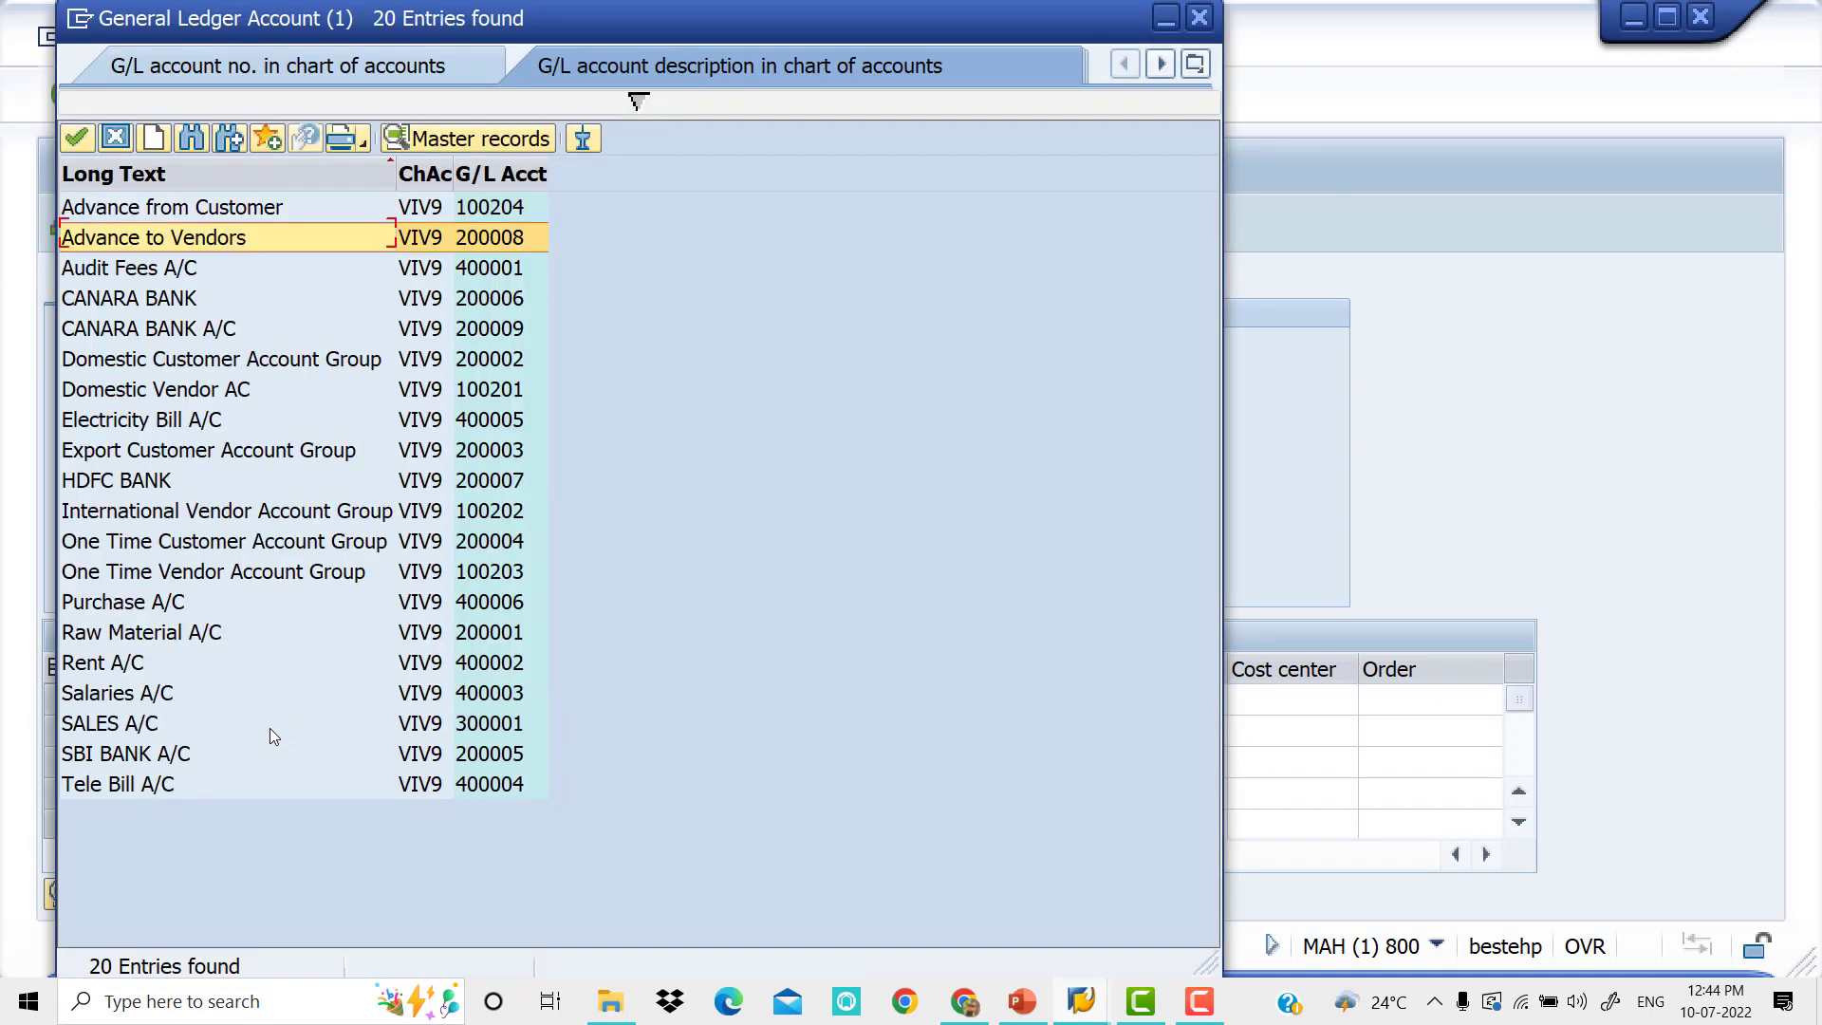
{"action": "key", "text": "Down"}
{"action": "key", "text": "Down"}
{"action": "key", "text": "Down"}
{"action": "key", "text": "Return"}
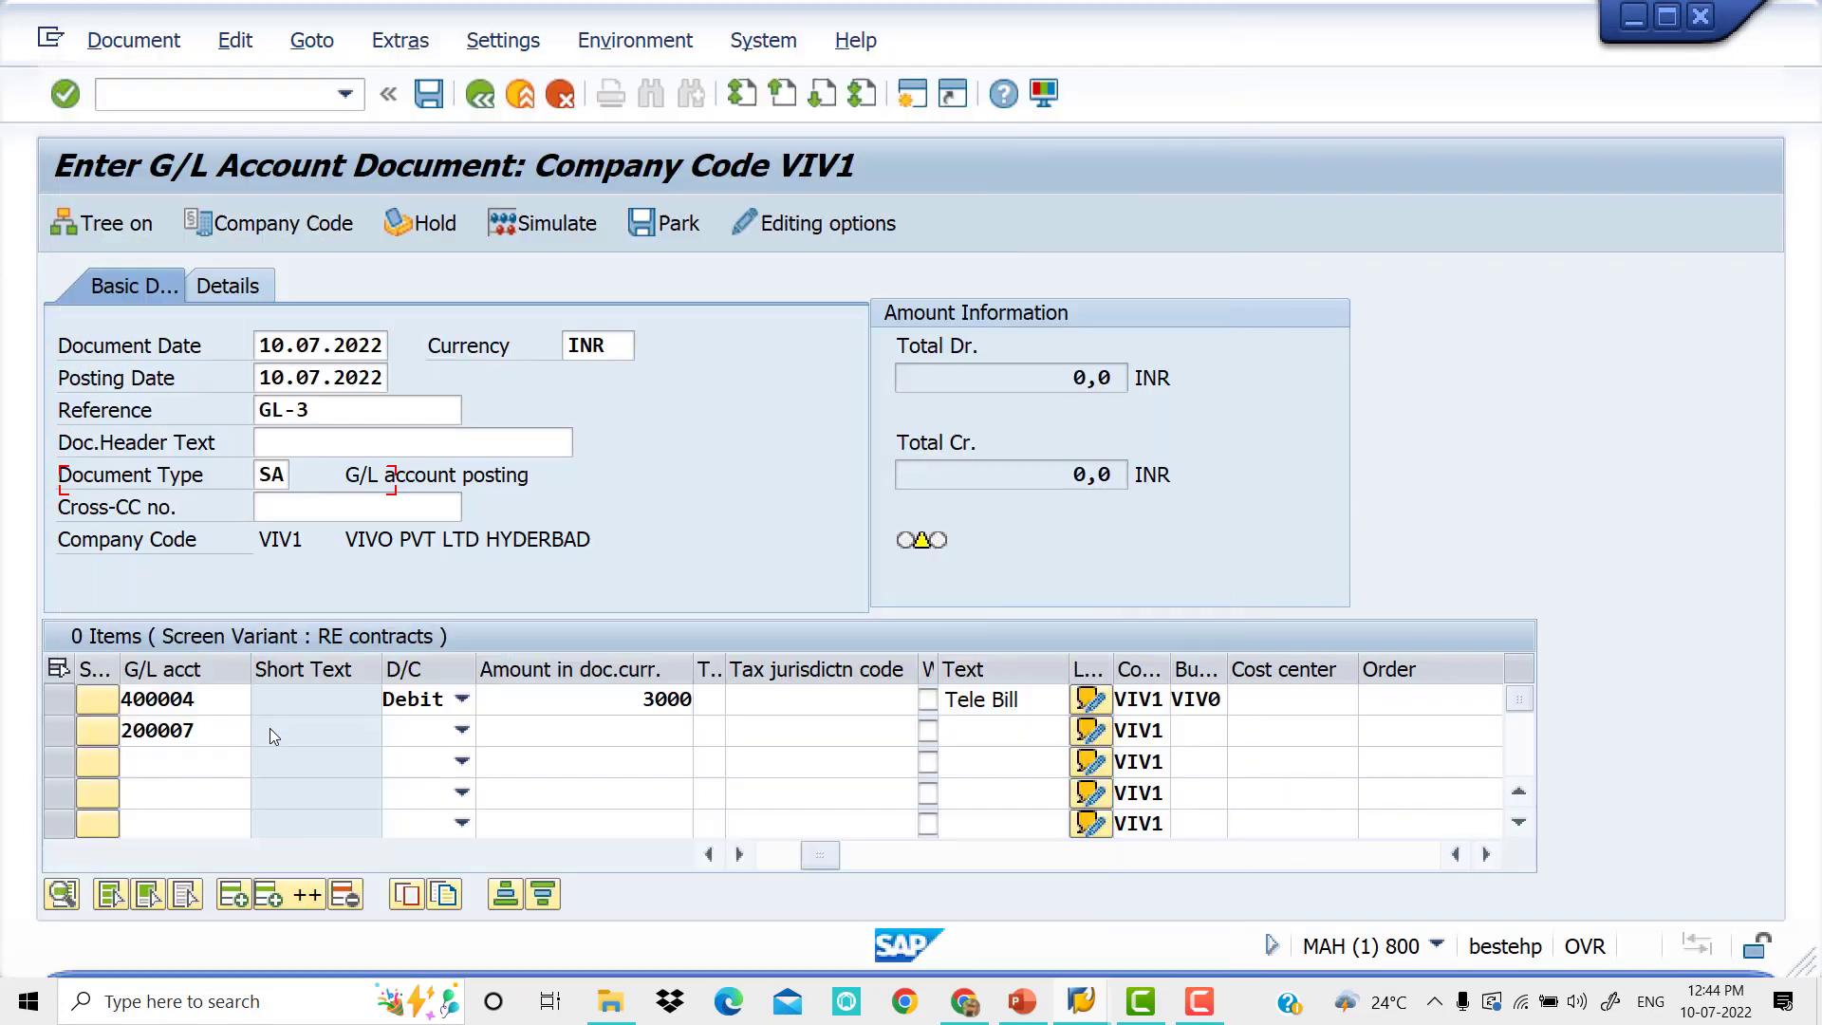
Set the amount of the HDFC BANK line item to 3000.
{"action": "key", "text": "Tab"}
{"action": "key", "text": "Tab"}
{"action": "key", "text": "Tab"}
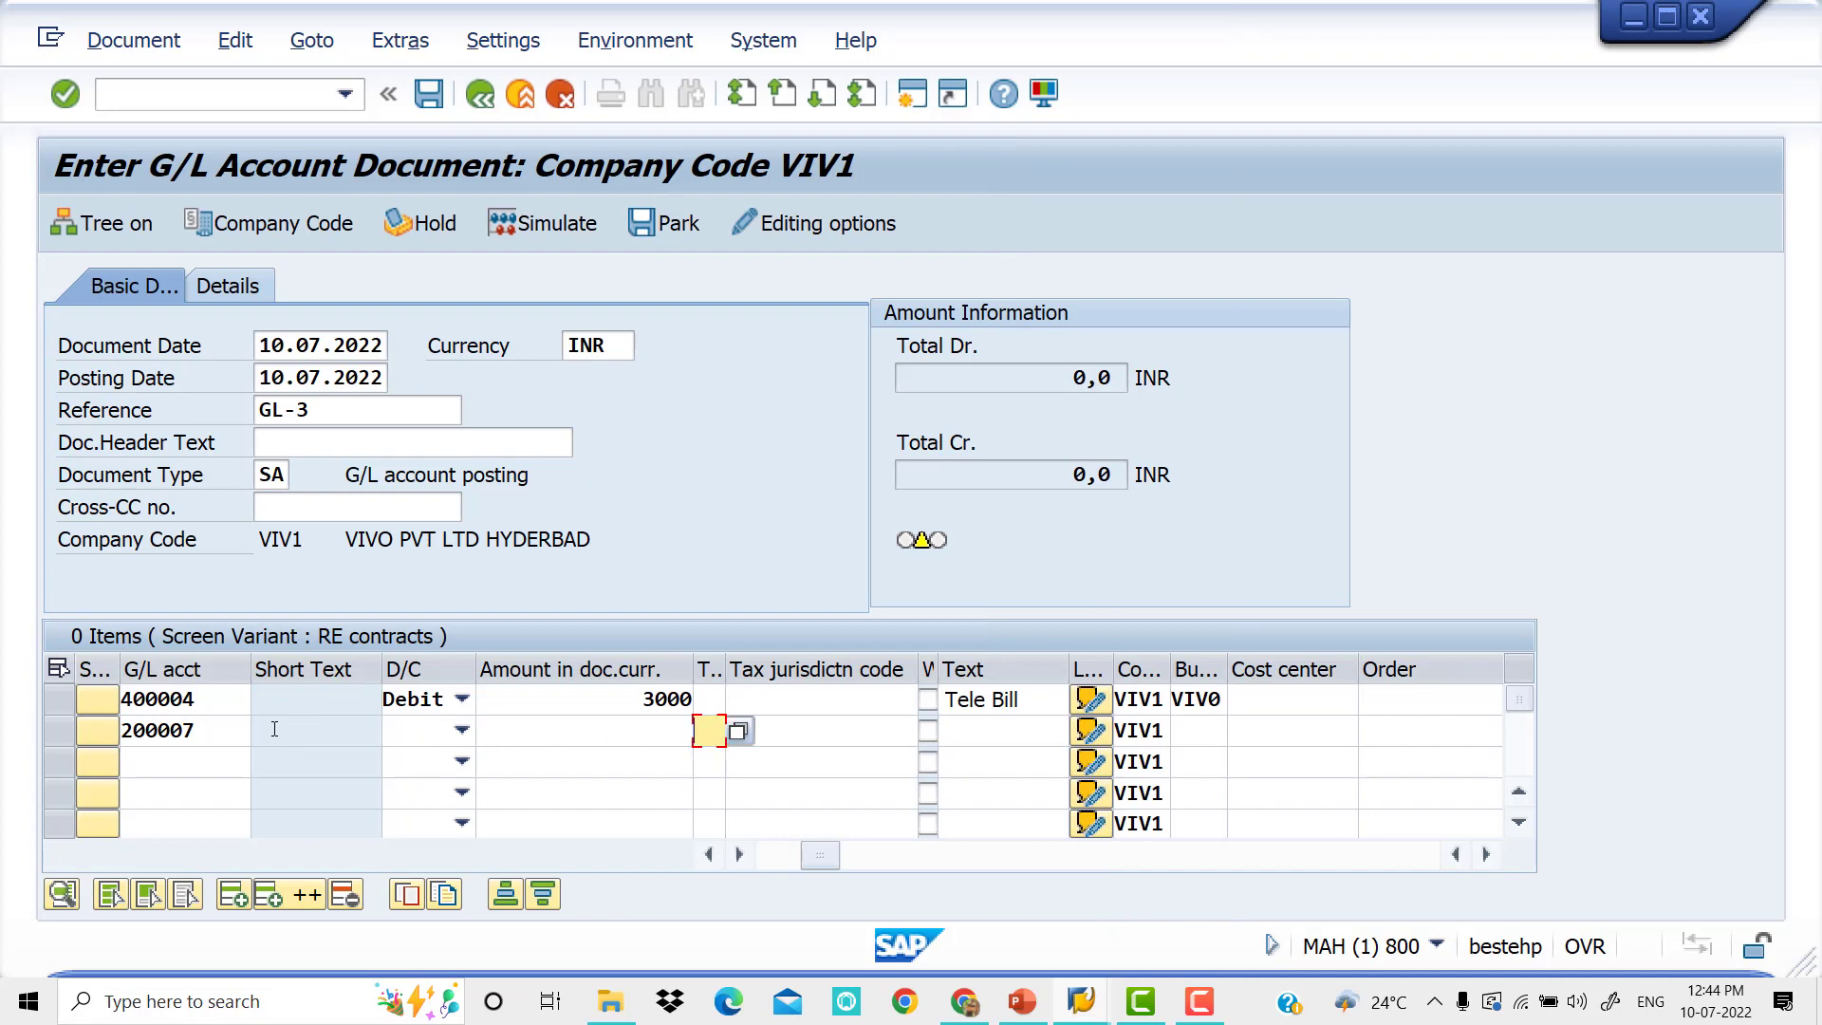
{"action": "left_click", "coordinate": [628, 730]}
{"action": "type", "text": "3000"}
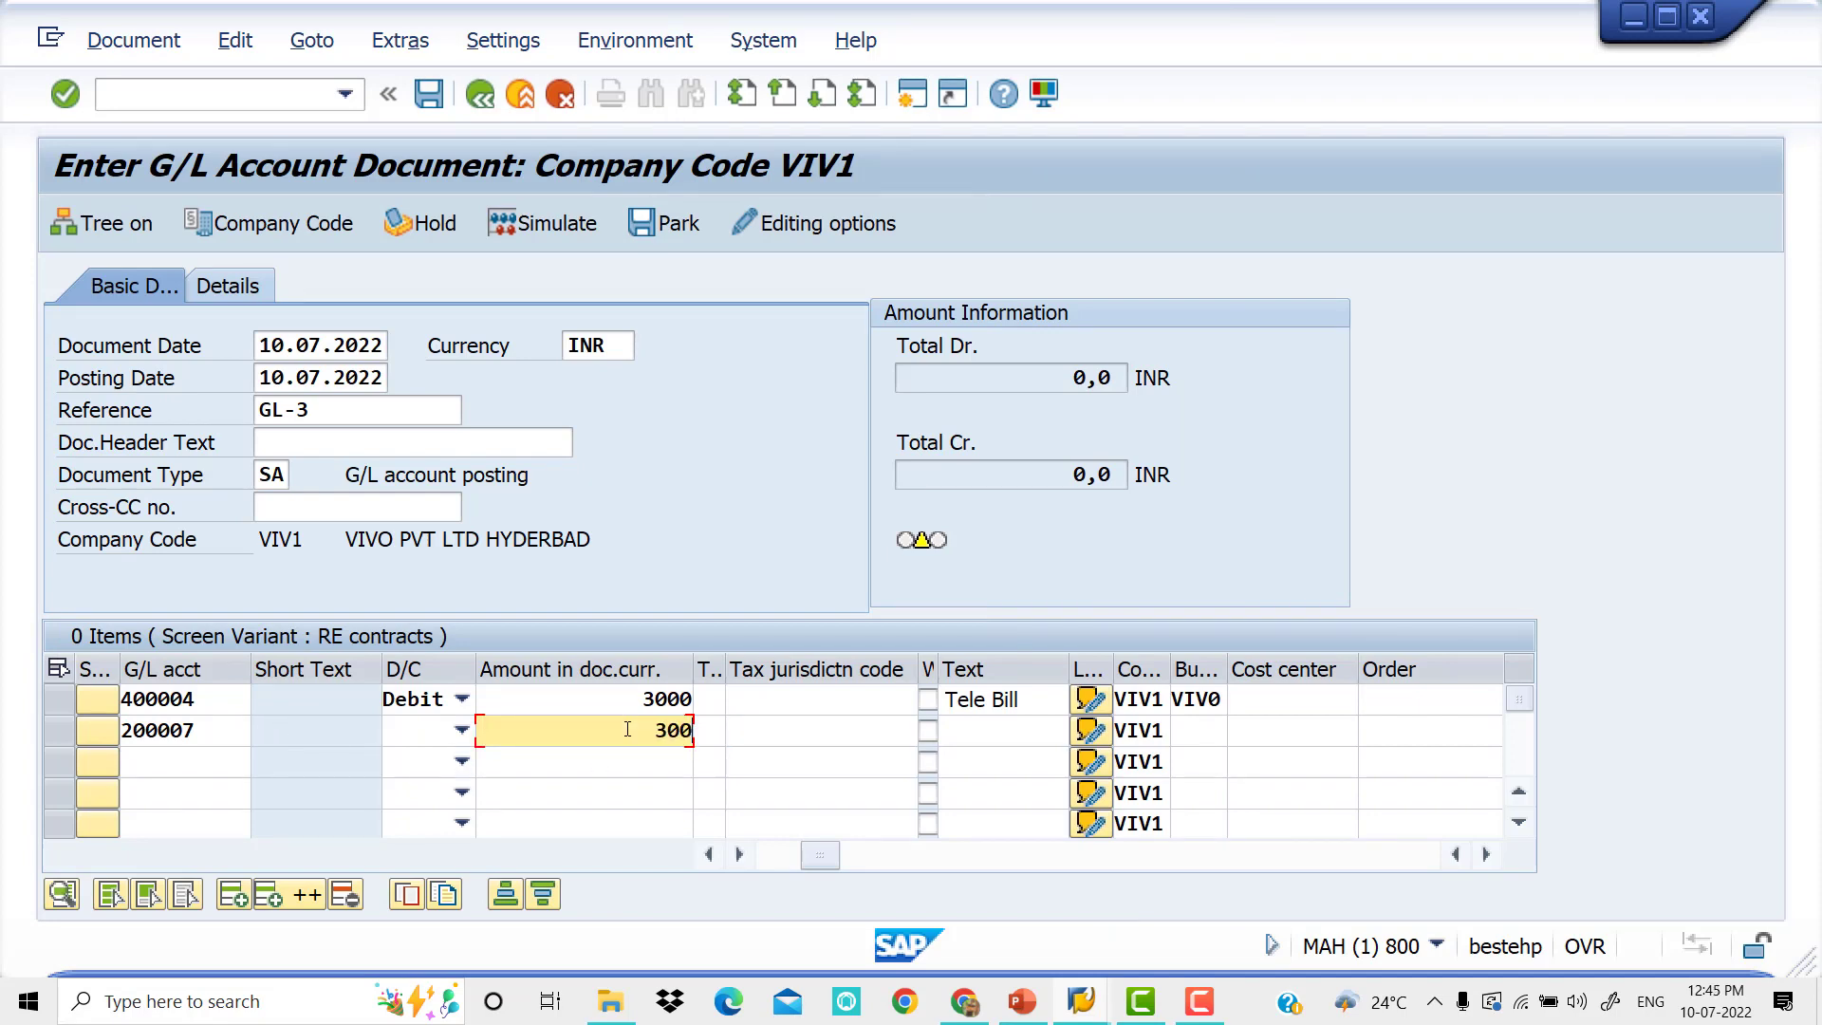
Give the HDFC BANK line item the text BANK and business area VIV0.
{"action": "key", "text": "Tab"}
{"action": "key", "text": "Tab"}
{"action": "key", "text": "Tab"}
{"action": "key", "text": "Tab"}
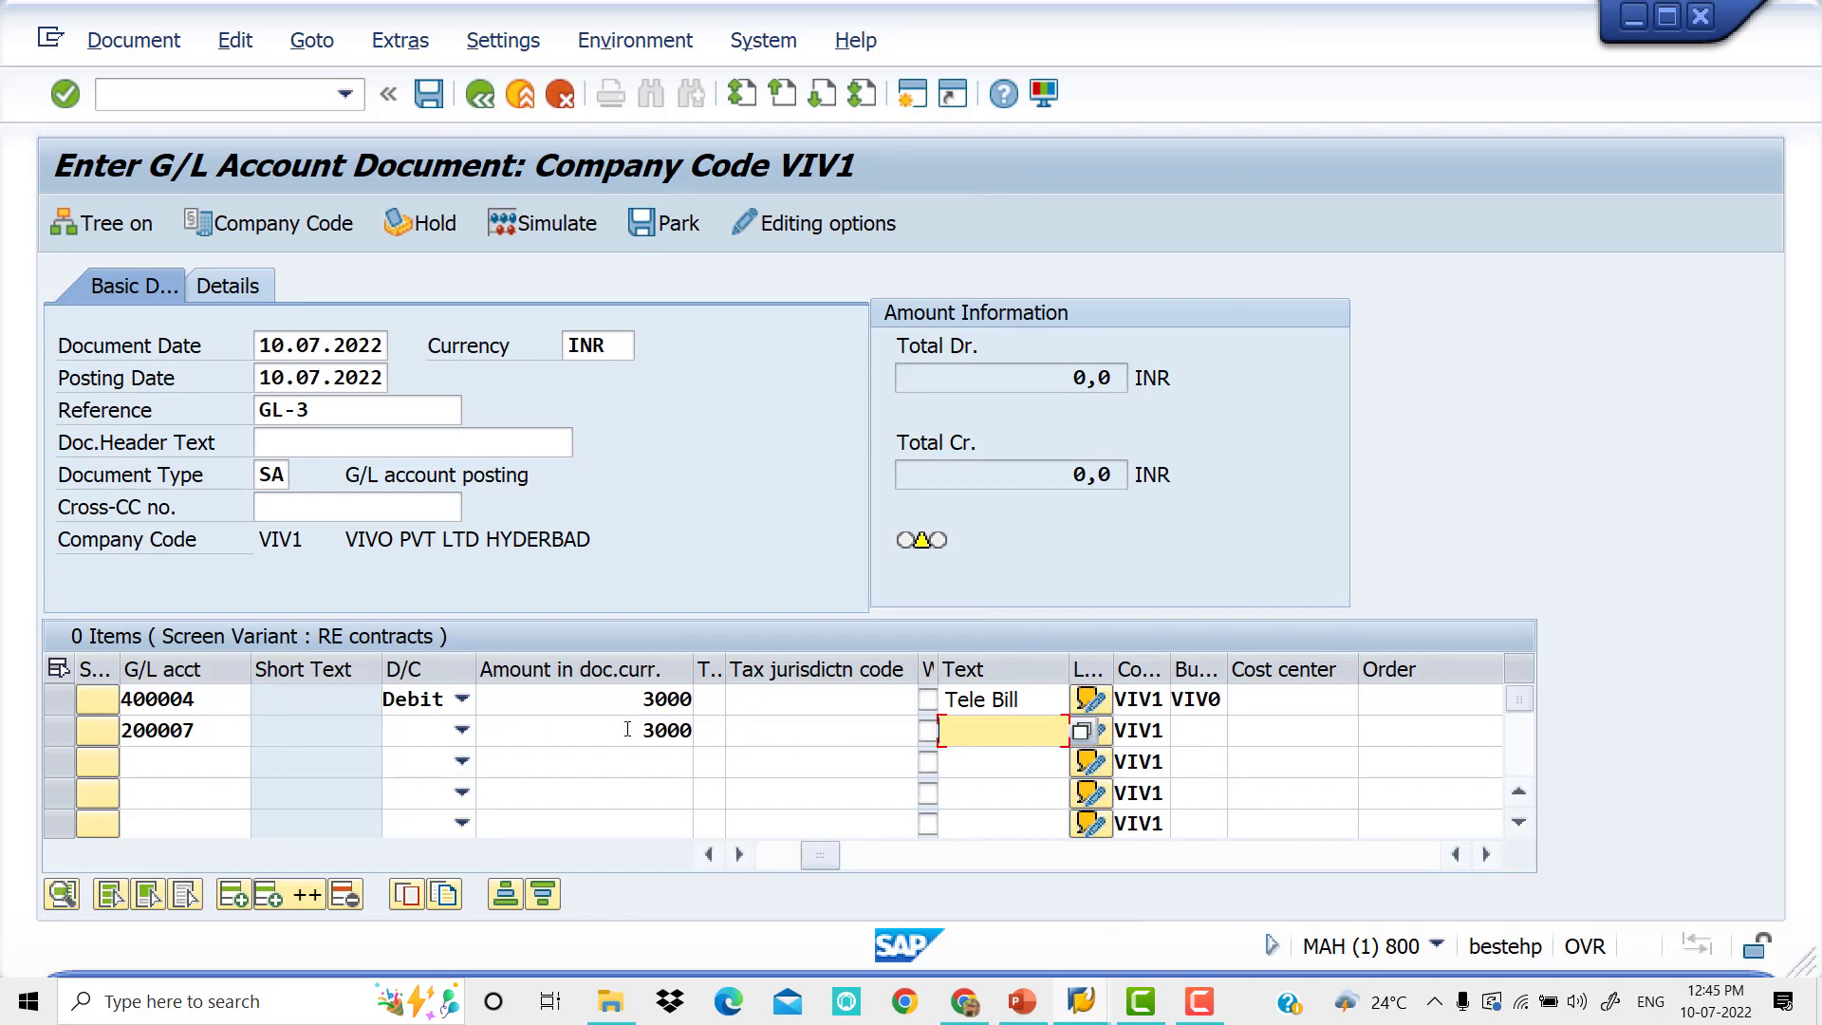
{"action": "type", "text": "BANK"}
{"action": "key", "text": "Tab"}
{"action": "key", "text": "Tab"}
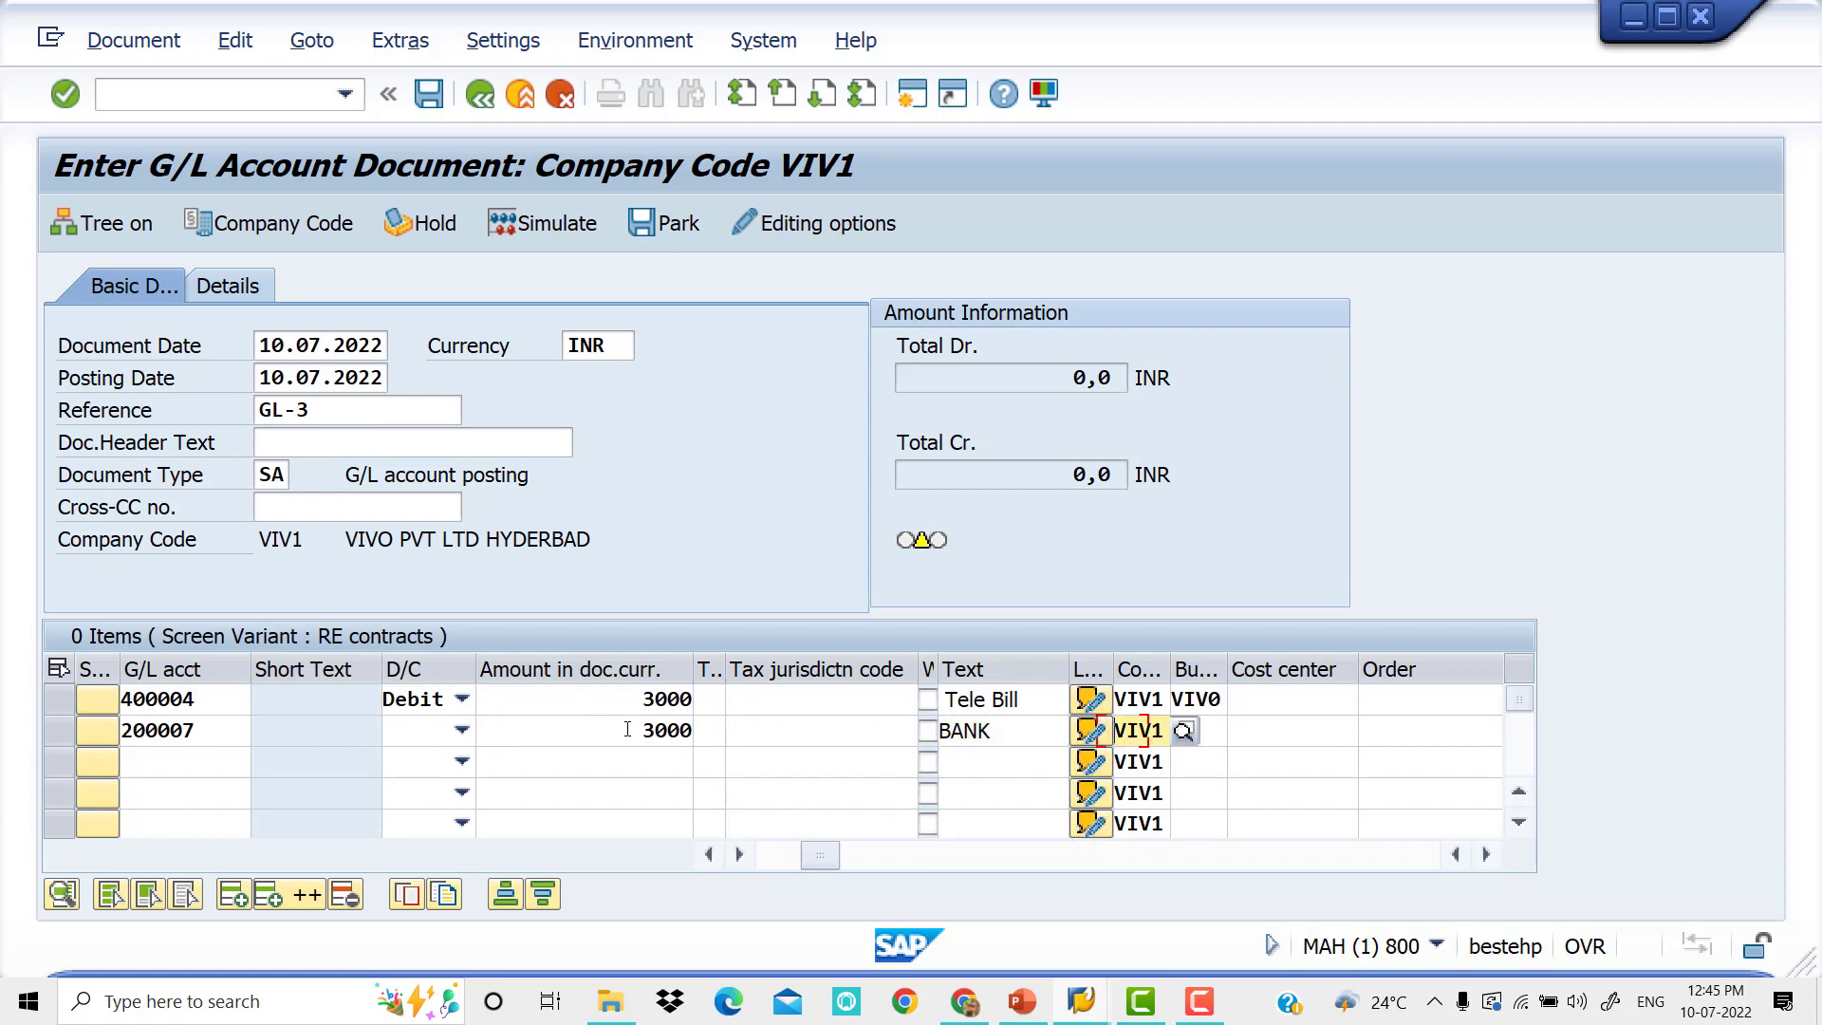
{"action": "type", "text": "VIV0"}
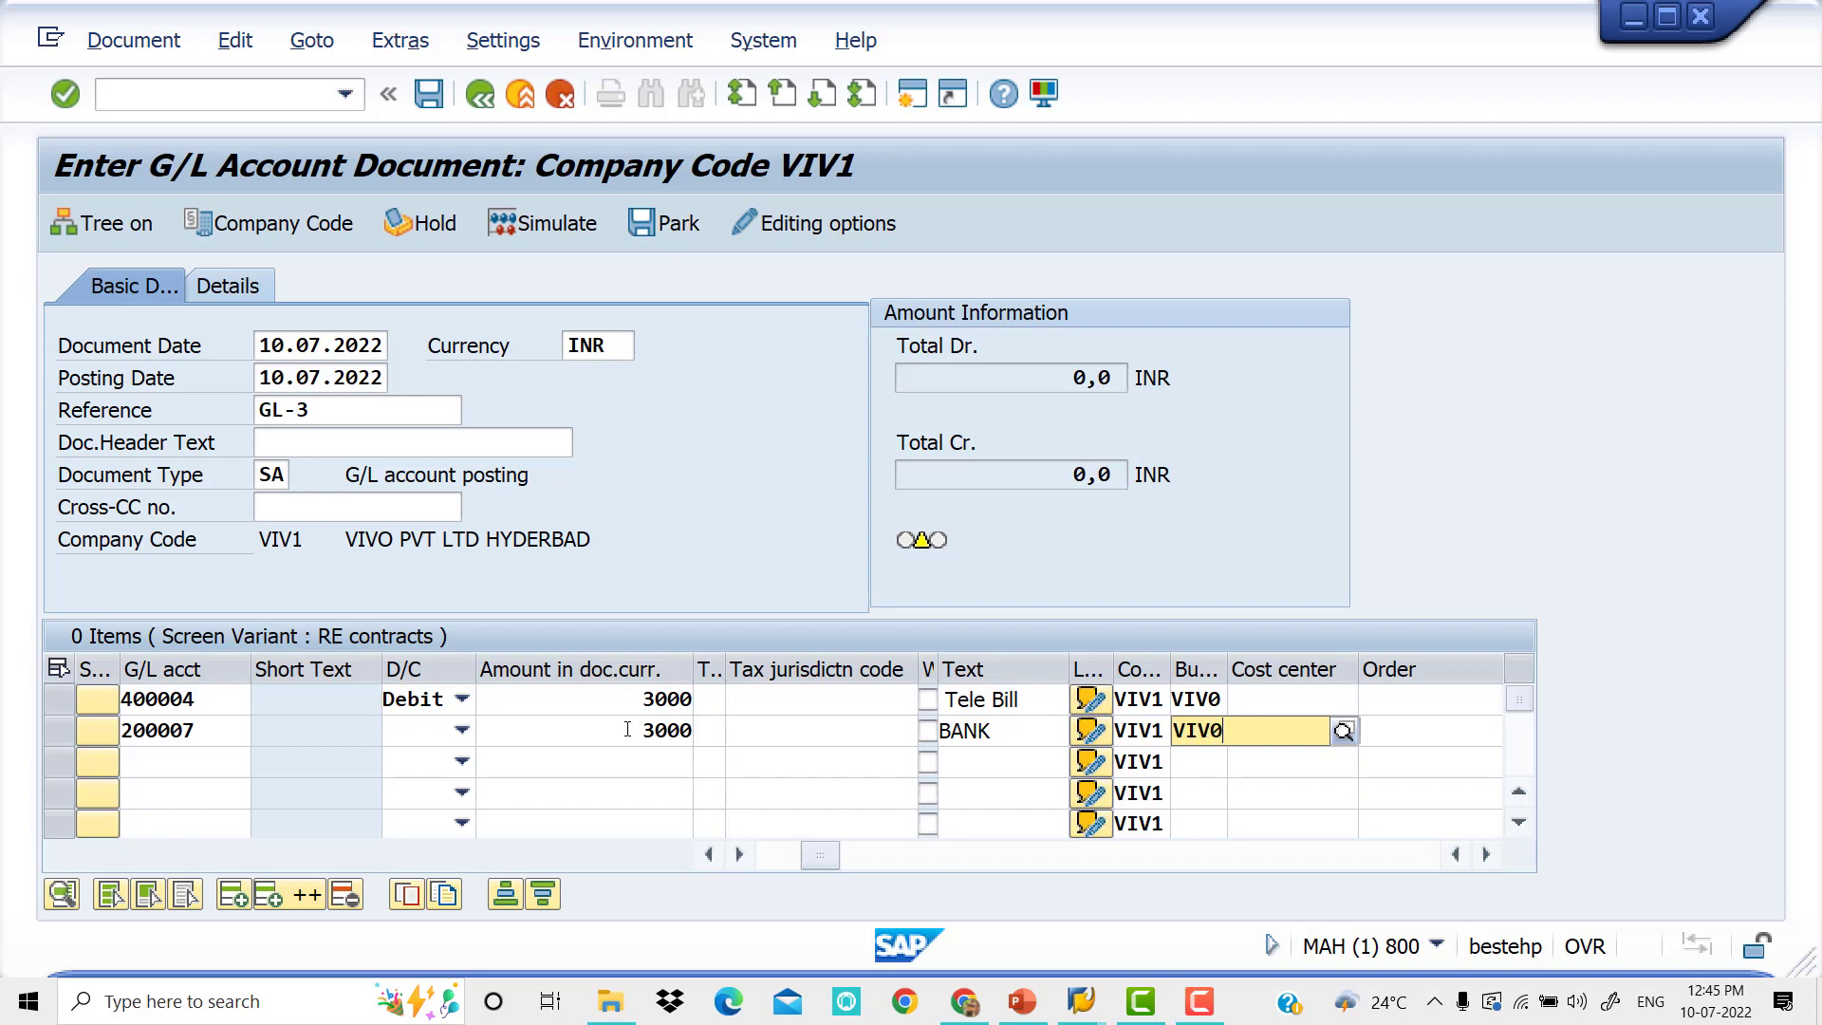
{"action": "key", "text": "Tab"}
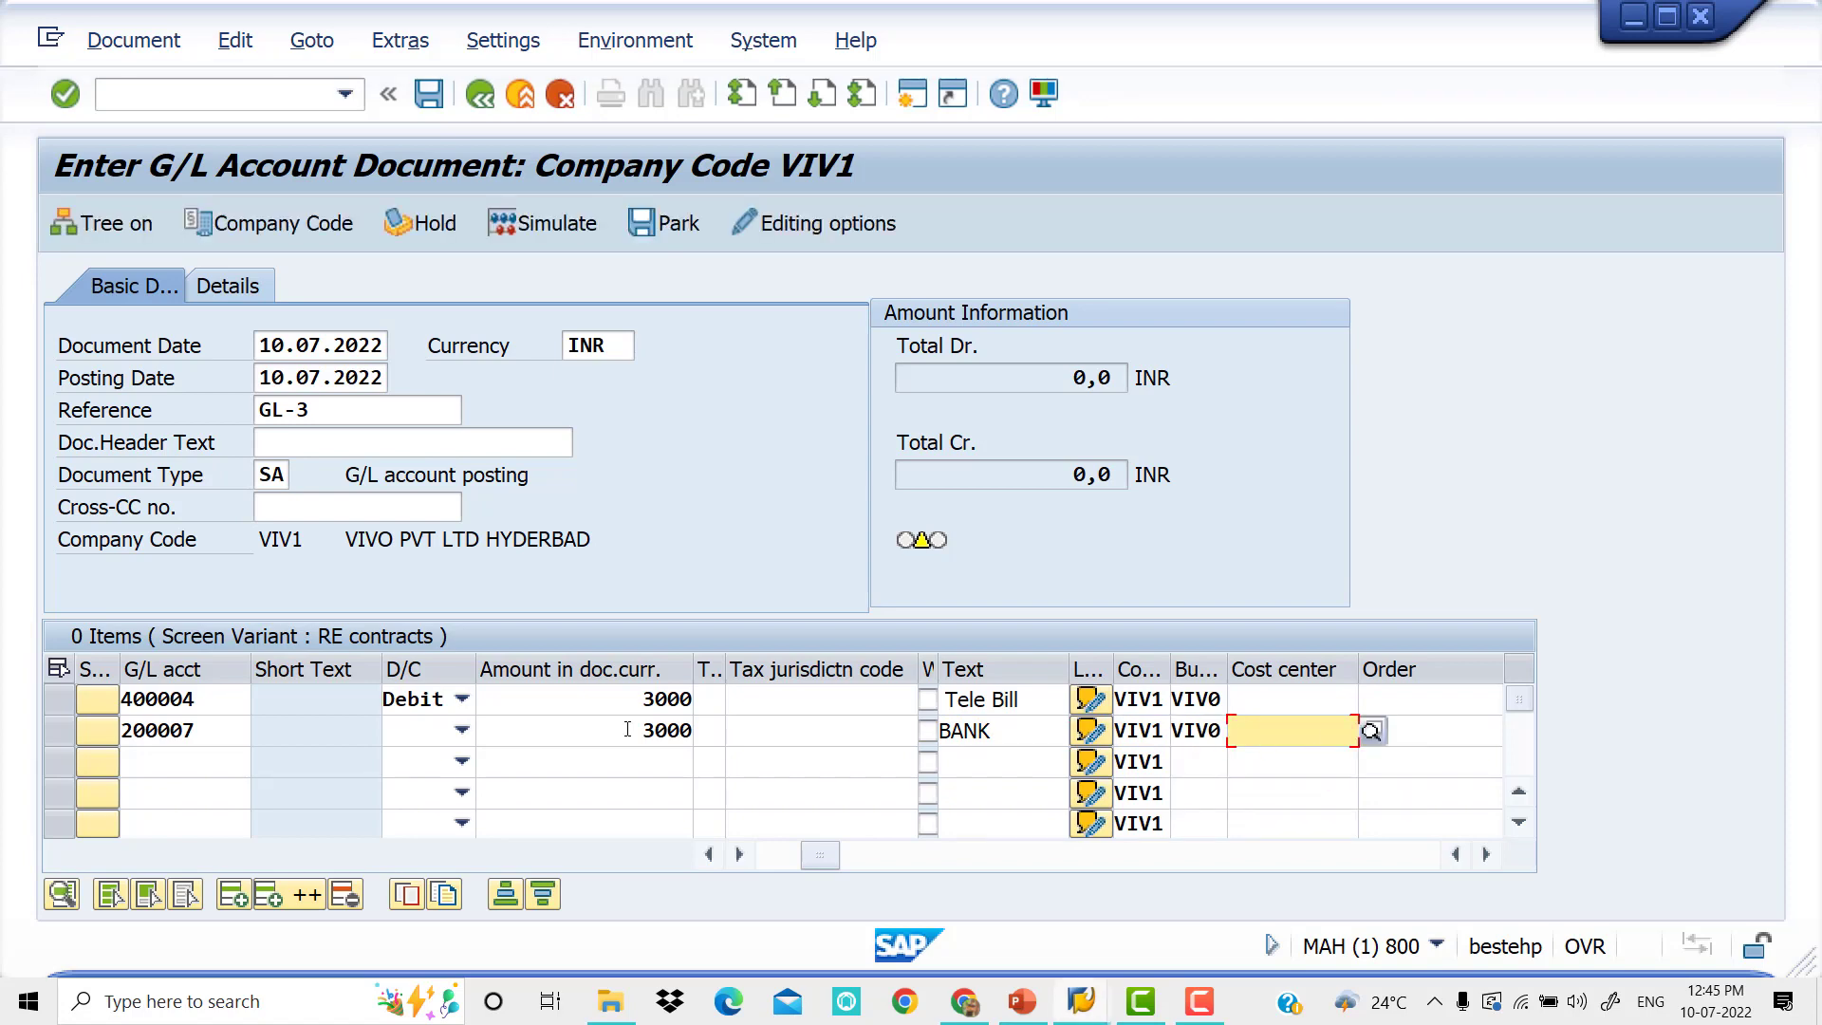
Open the Tele Bill A/C line item, set its value date to 10.07.2022 and return to the document.
{"action": "double_click", "coordinate": [214, 702]}
{"action": "left_click", "coordinate": [294, 581]}
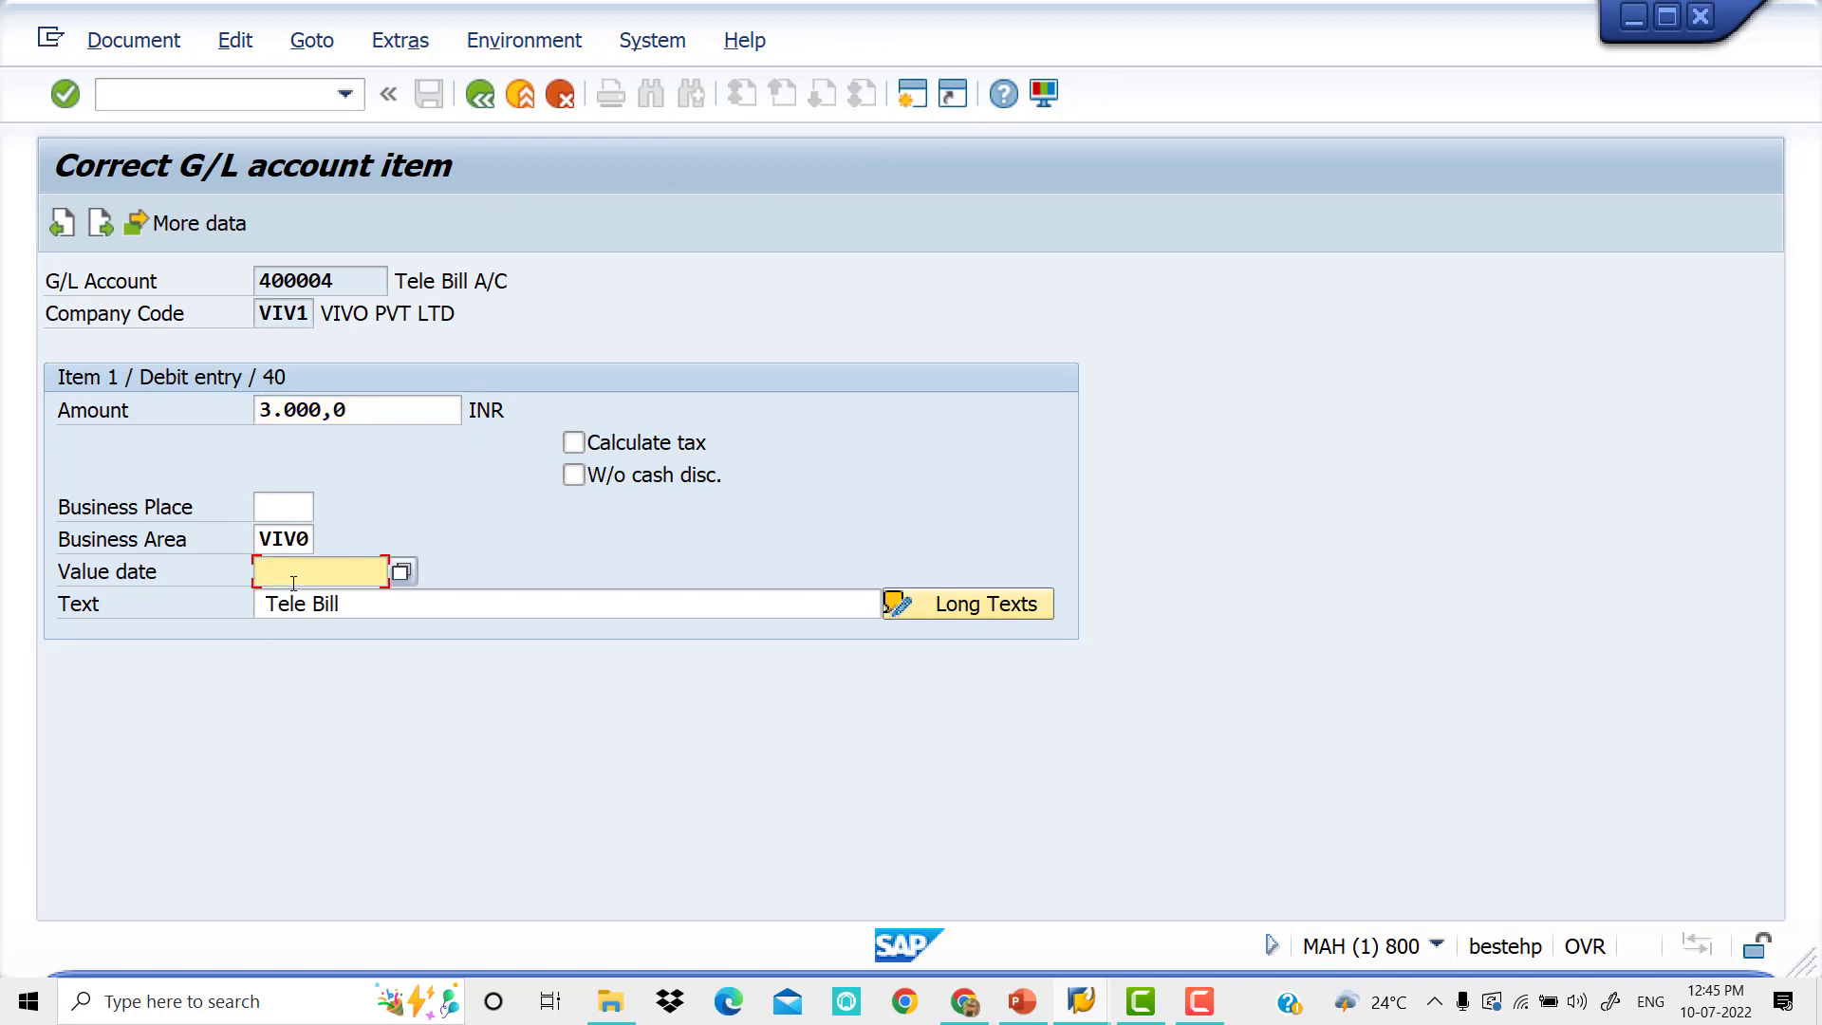
{"action": "left_click", "coordinate": [294, 583]}
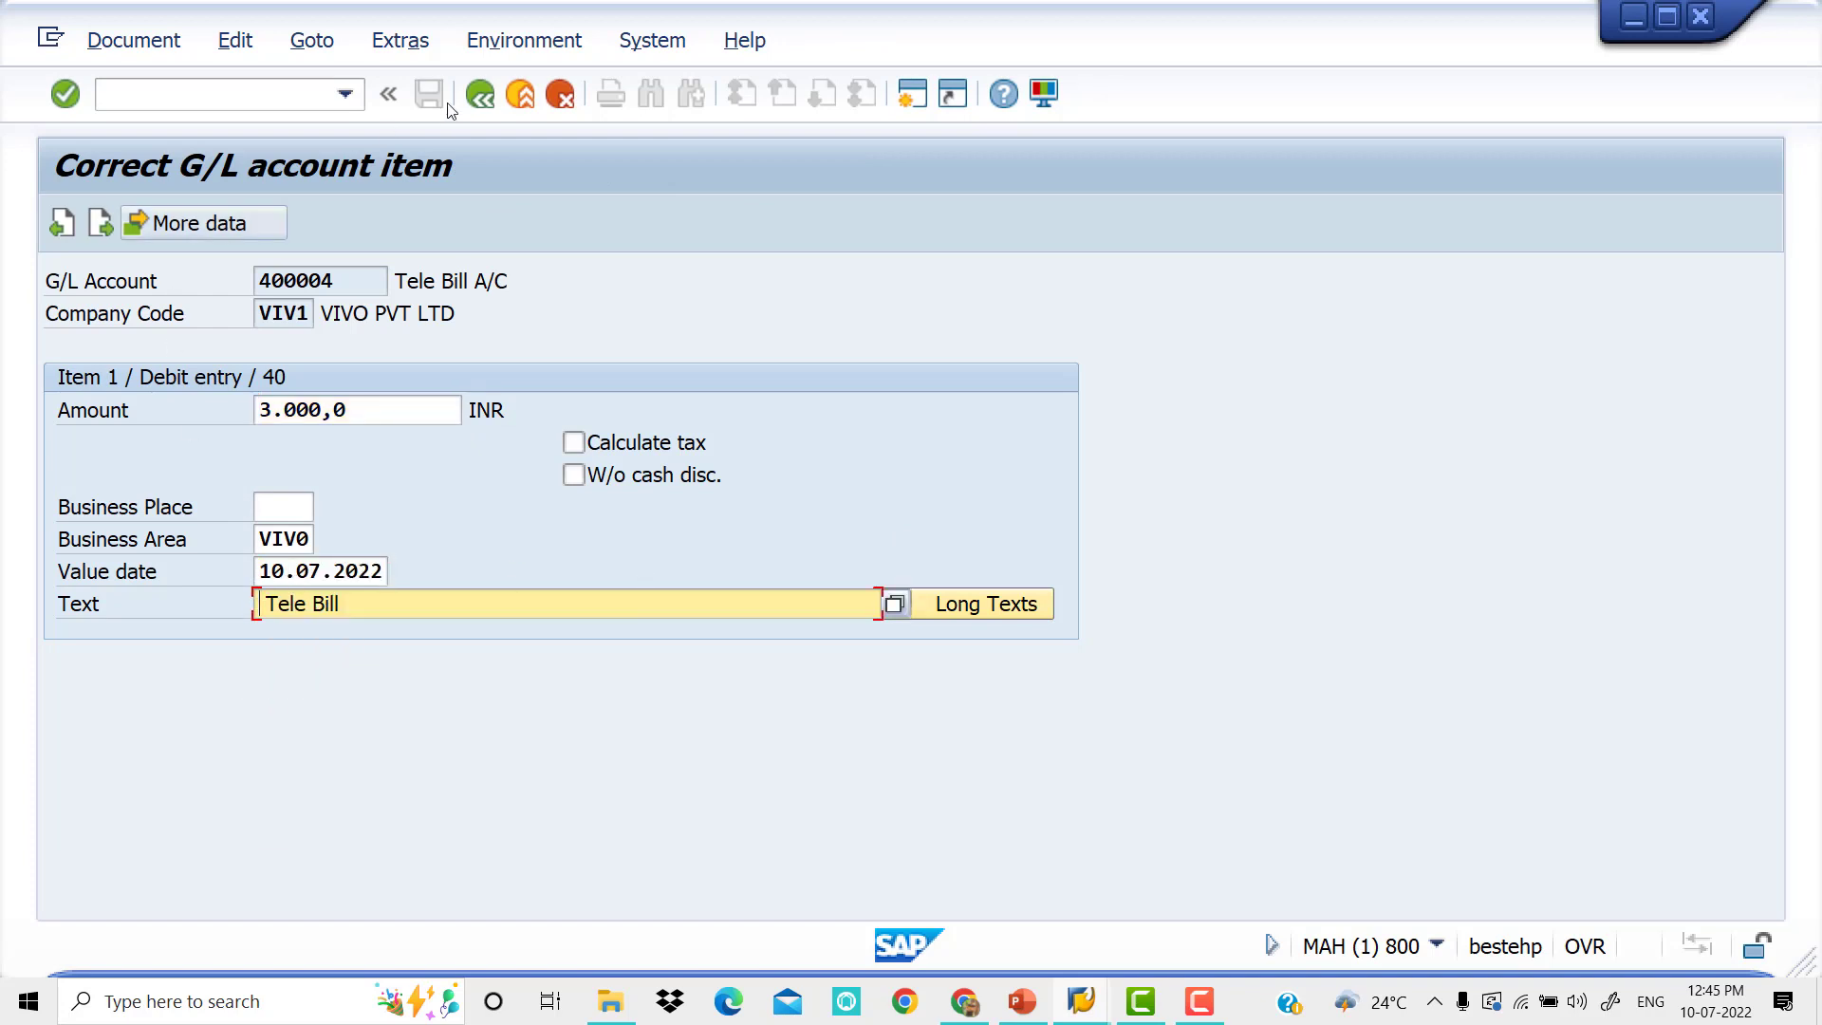
{"action": "left_click", "coordinate": [480, 94]}
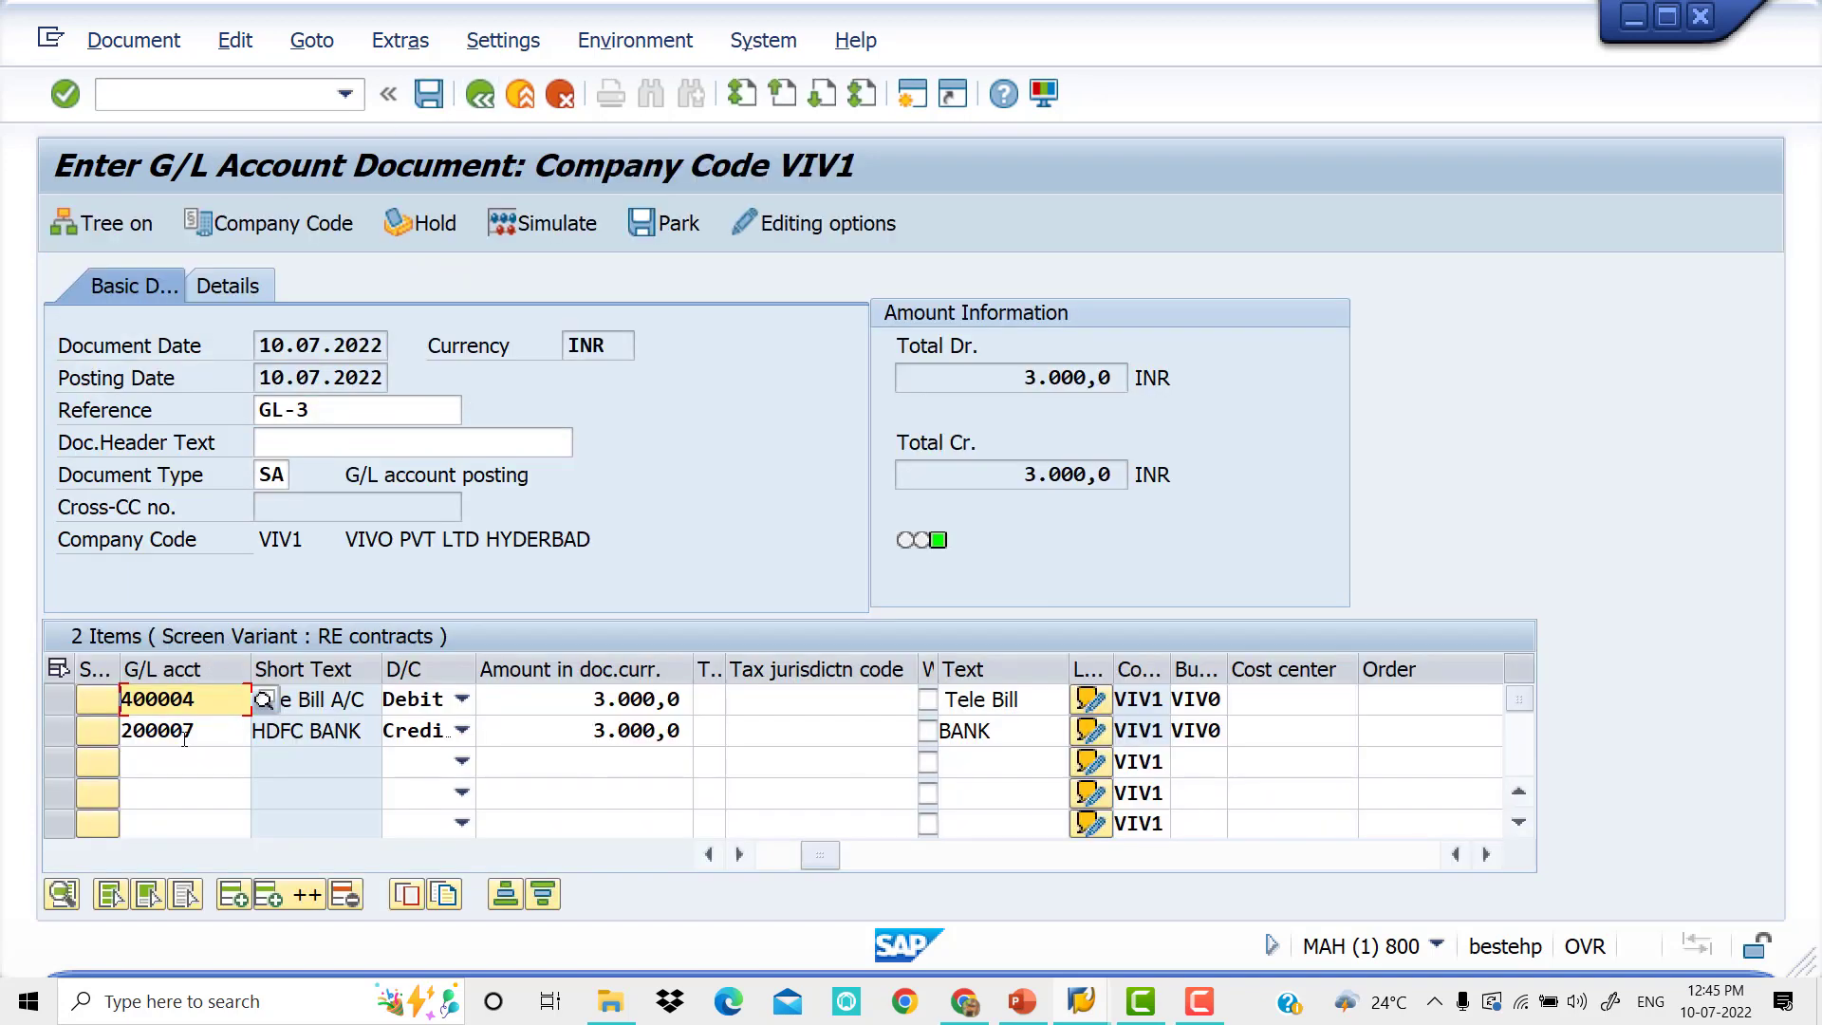
Open the HDFC BANK line item, set its value date to 10.07.2022 and return to the document.
{"action": "double_click", "coordinate": [171, 731]}
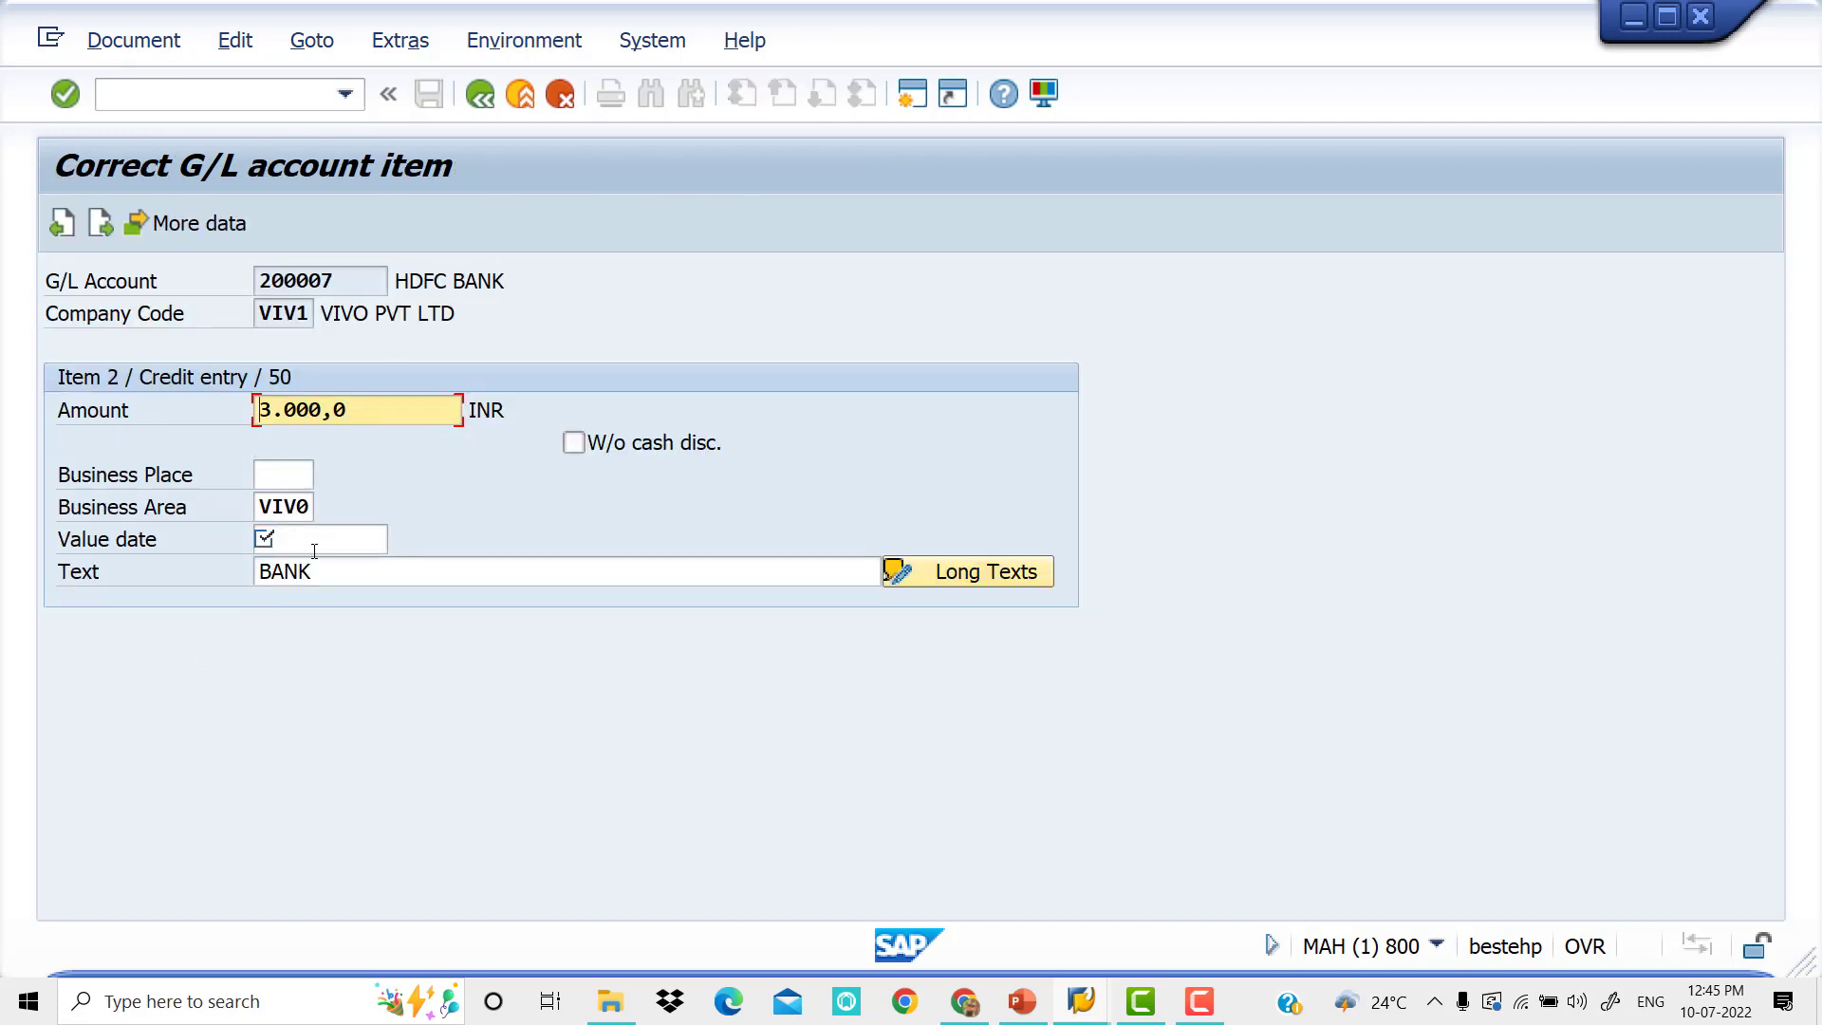
{"action": "left_click", "coordinate": [314, 552]}
{"action": "key", "text": "Down"}
{"action": "key", "text": "Return"}
{"action": "key", "text": "Tab"}
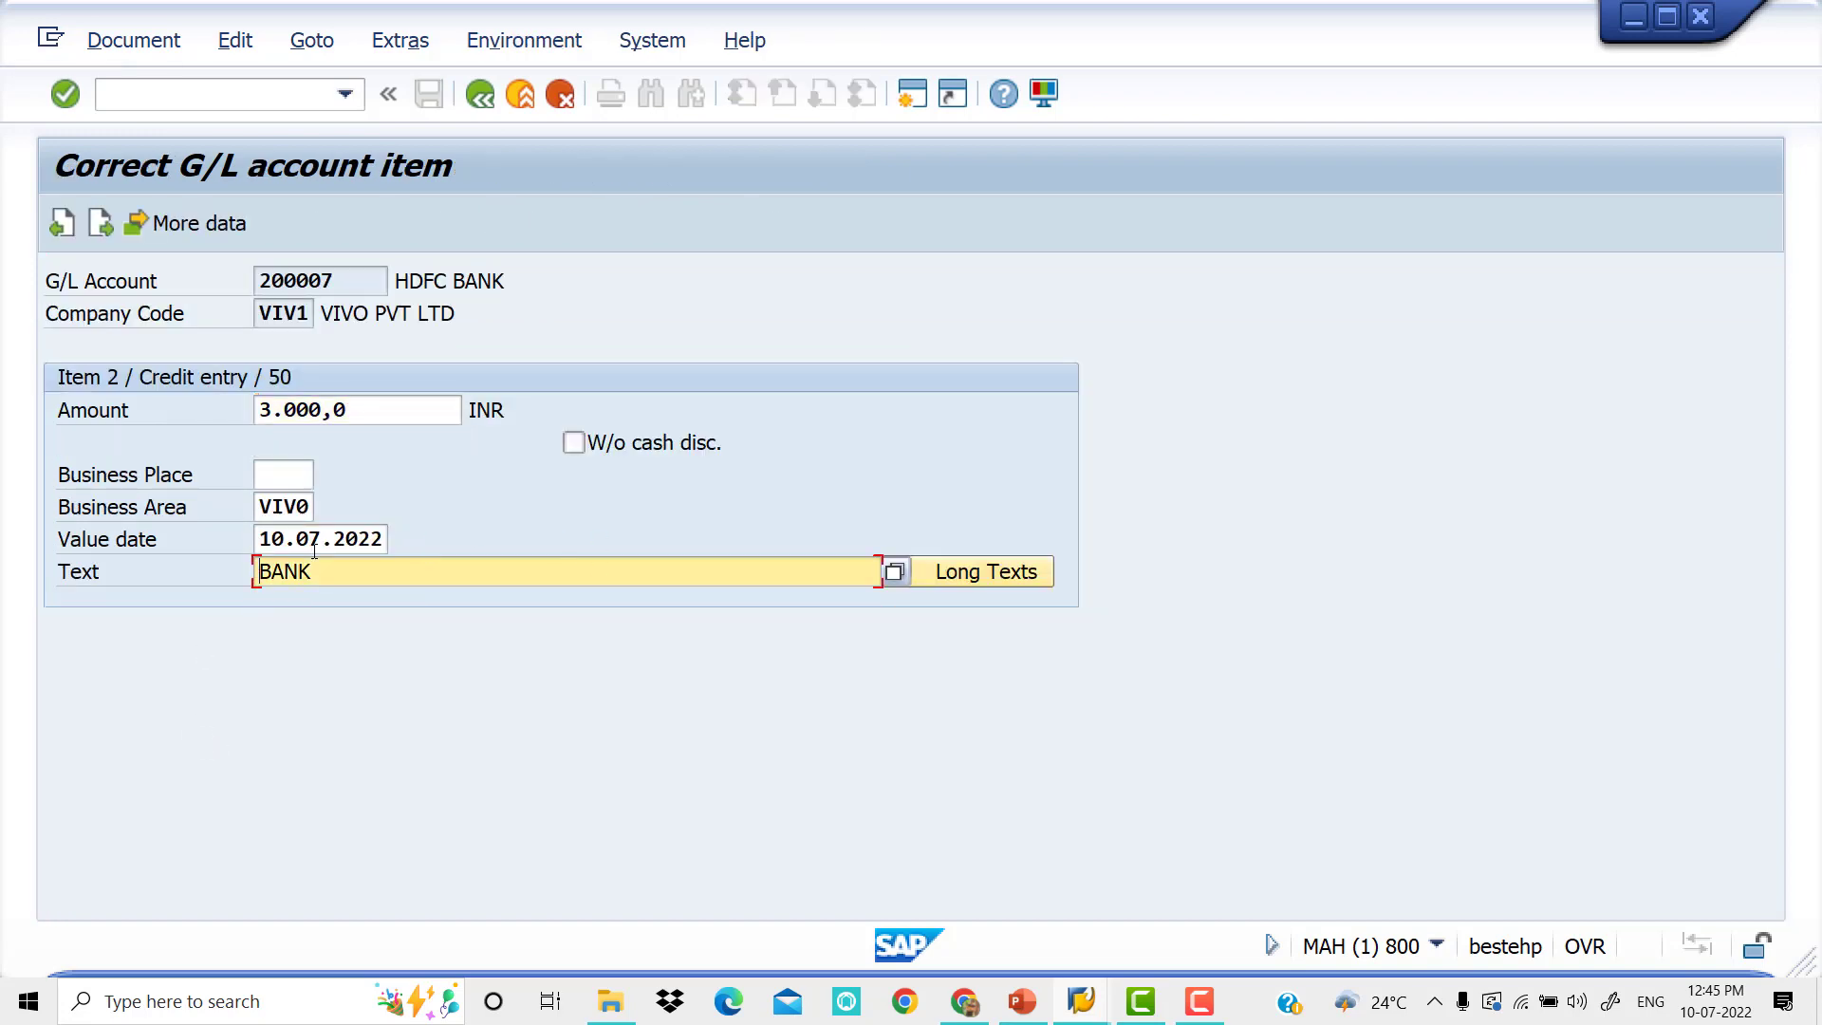
{"action": "left_click", "coordinate": [482, 98]}
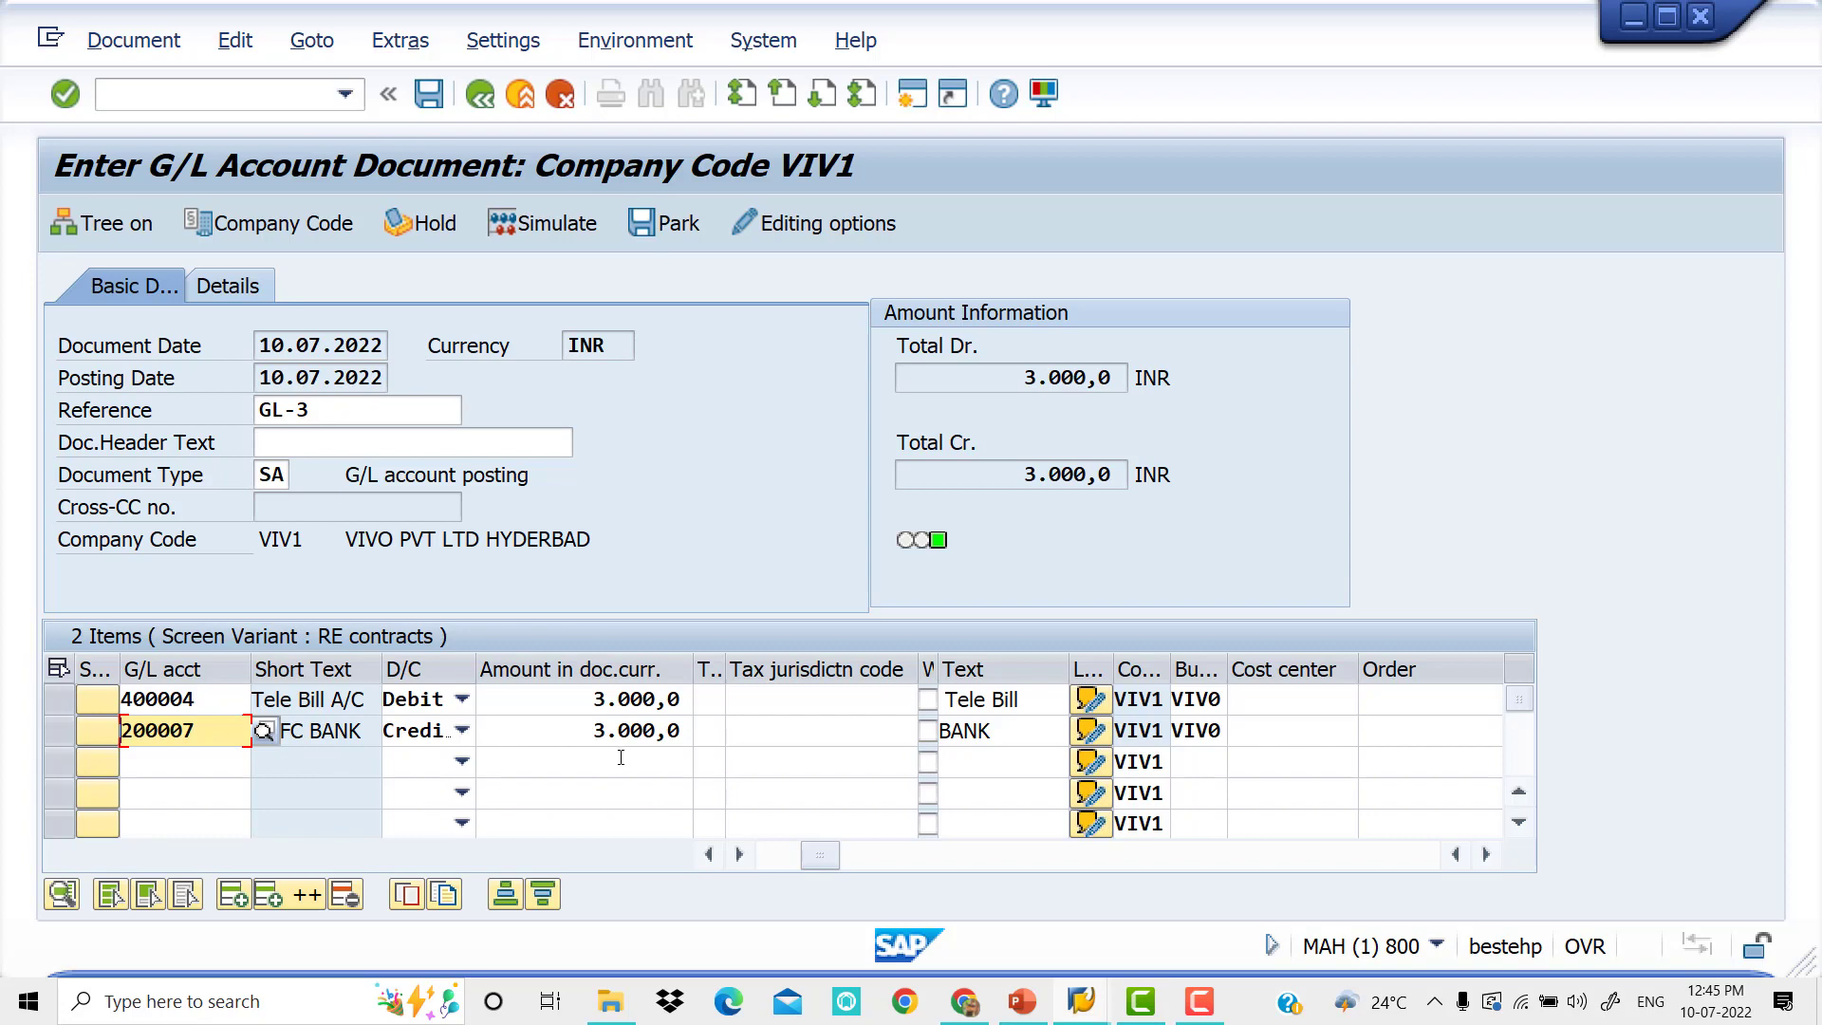
Simulate the telephone bill document and post it.
{"action": "key", "text": "Return"}
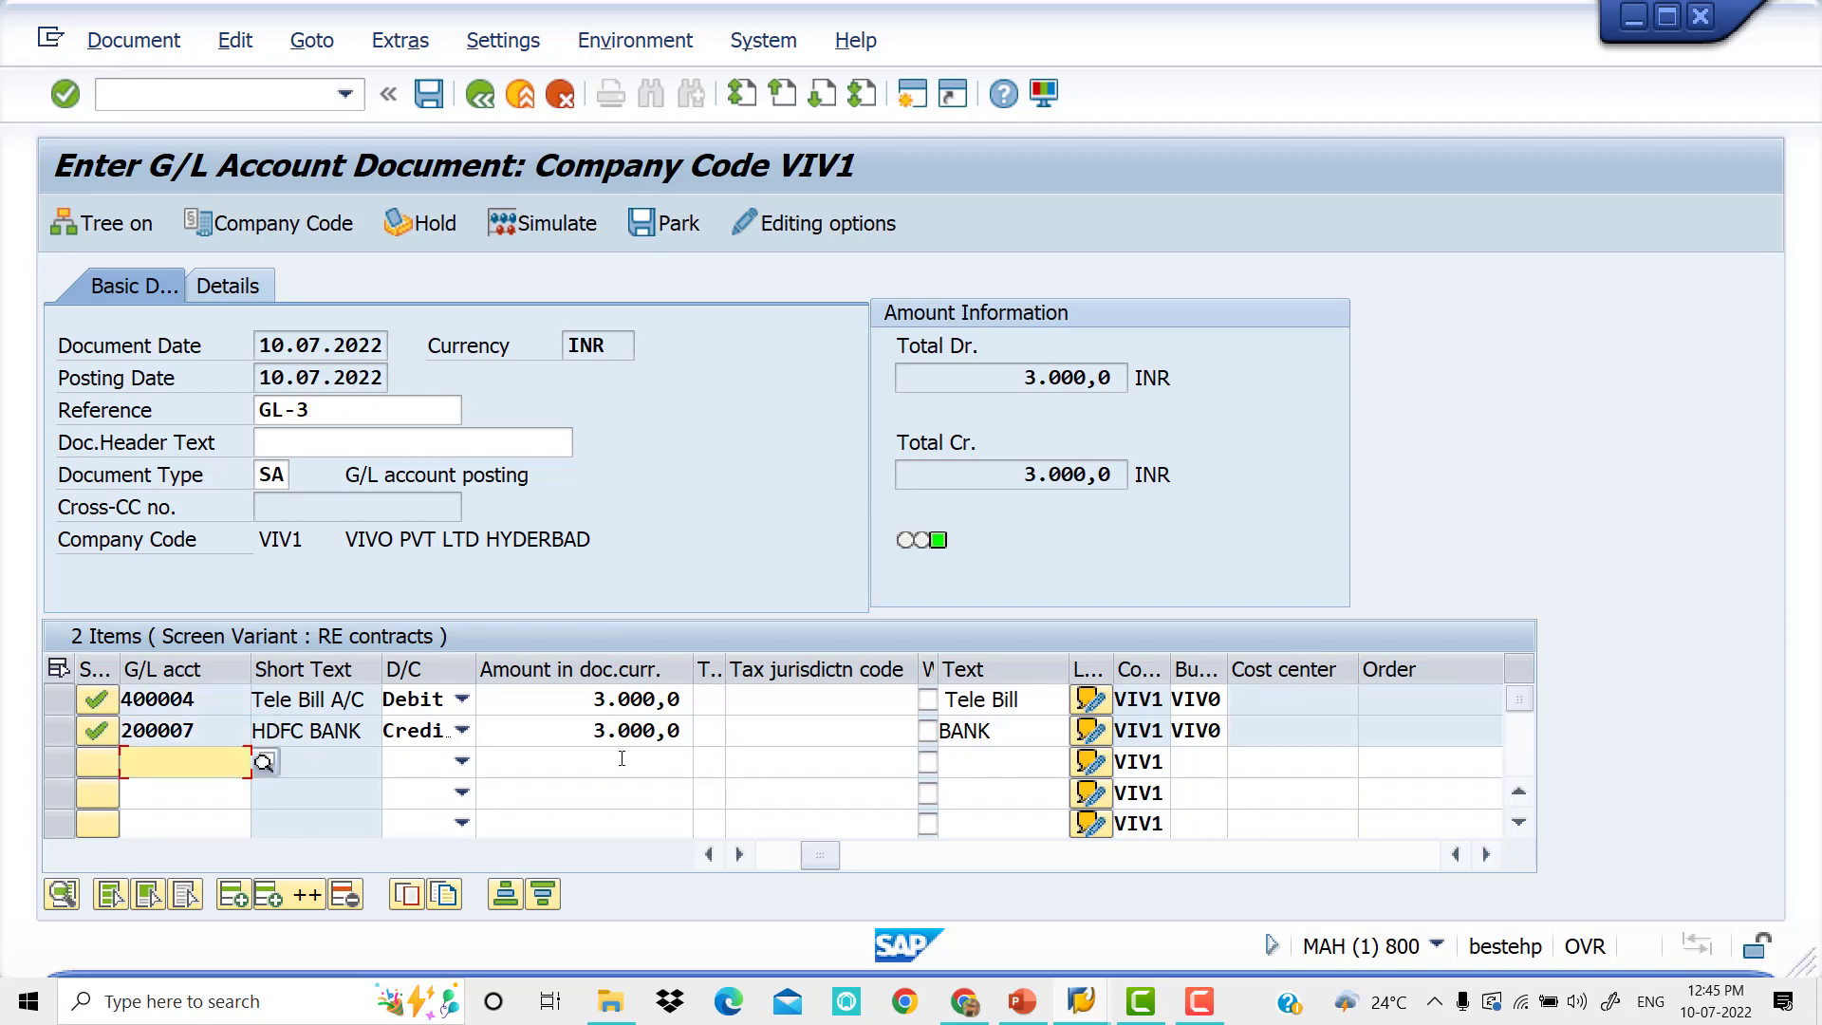
{"action": "left_click", "coordinate": [541, 223]}
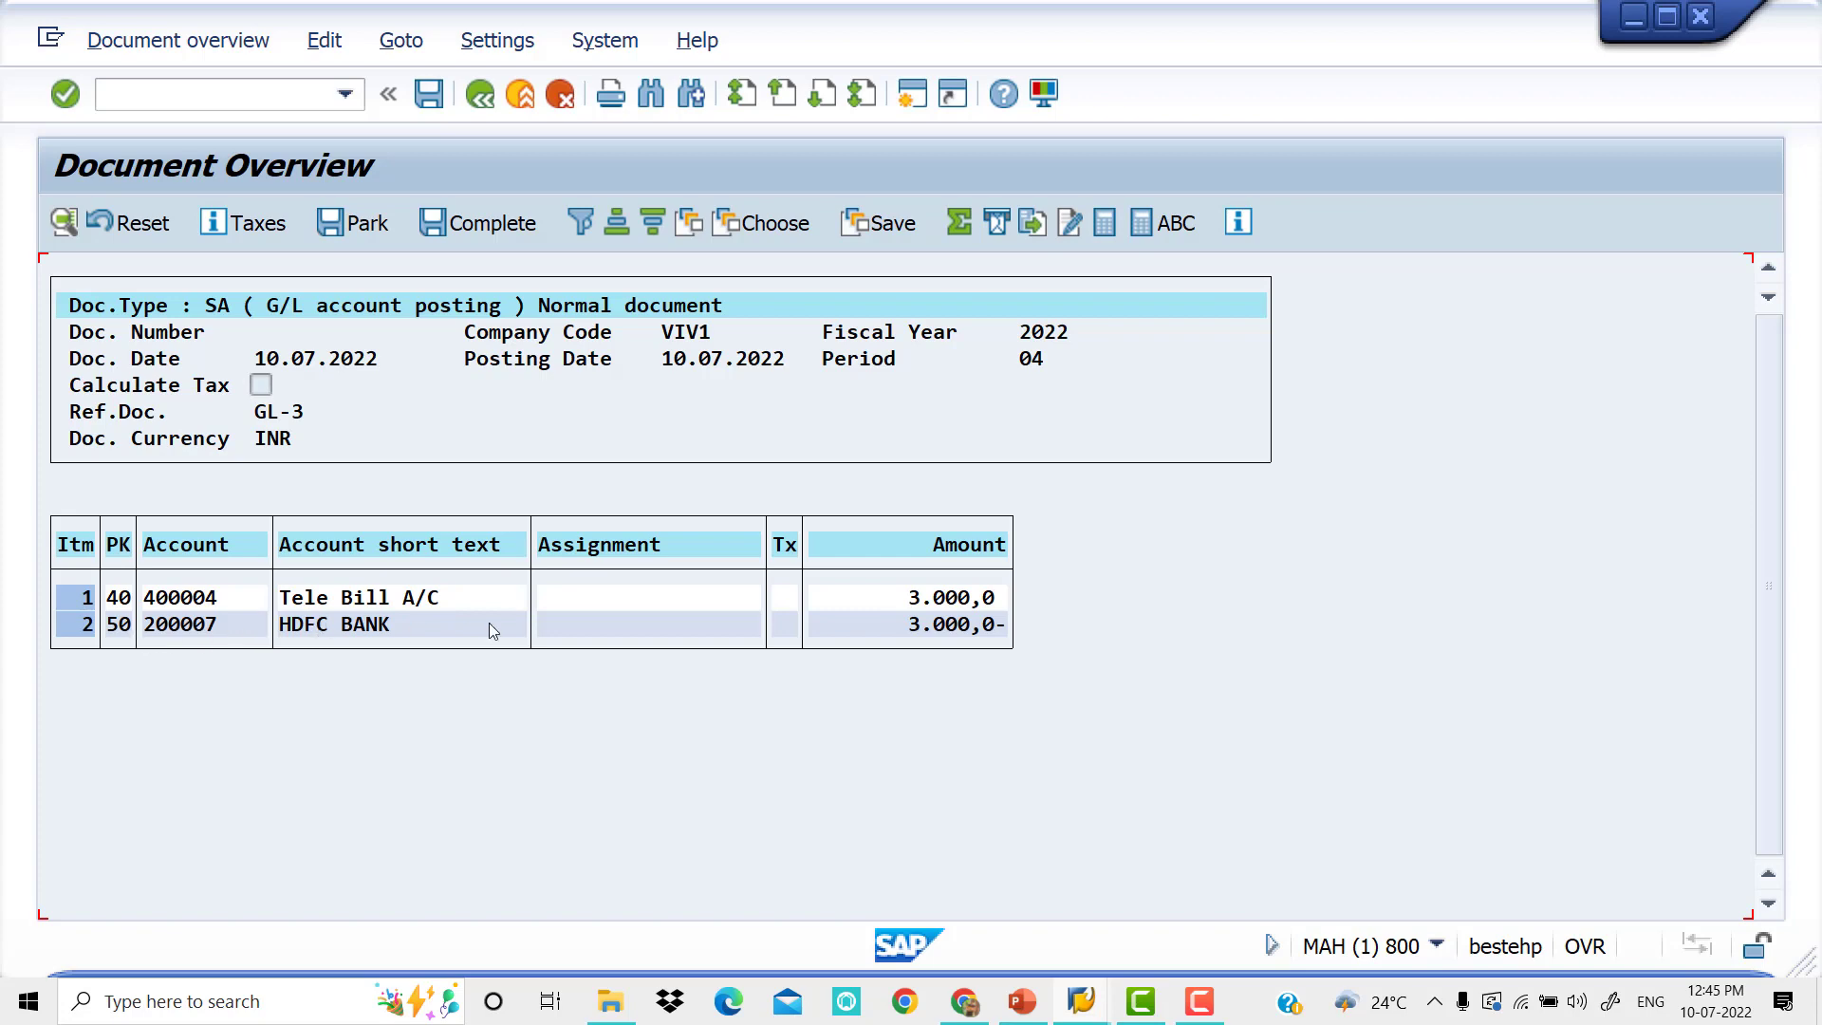
{"action": "left_click", "coordinate": [429, 94]}
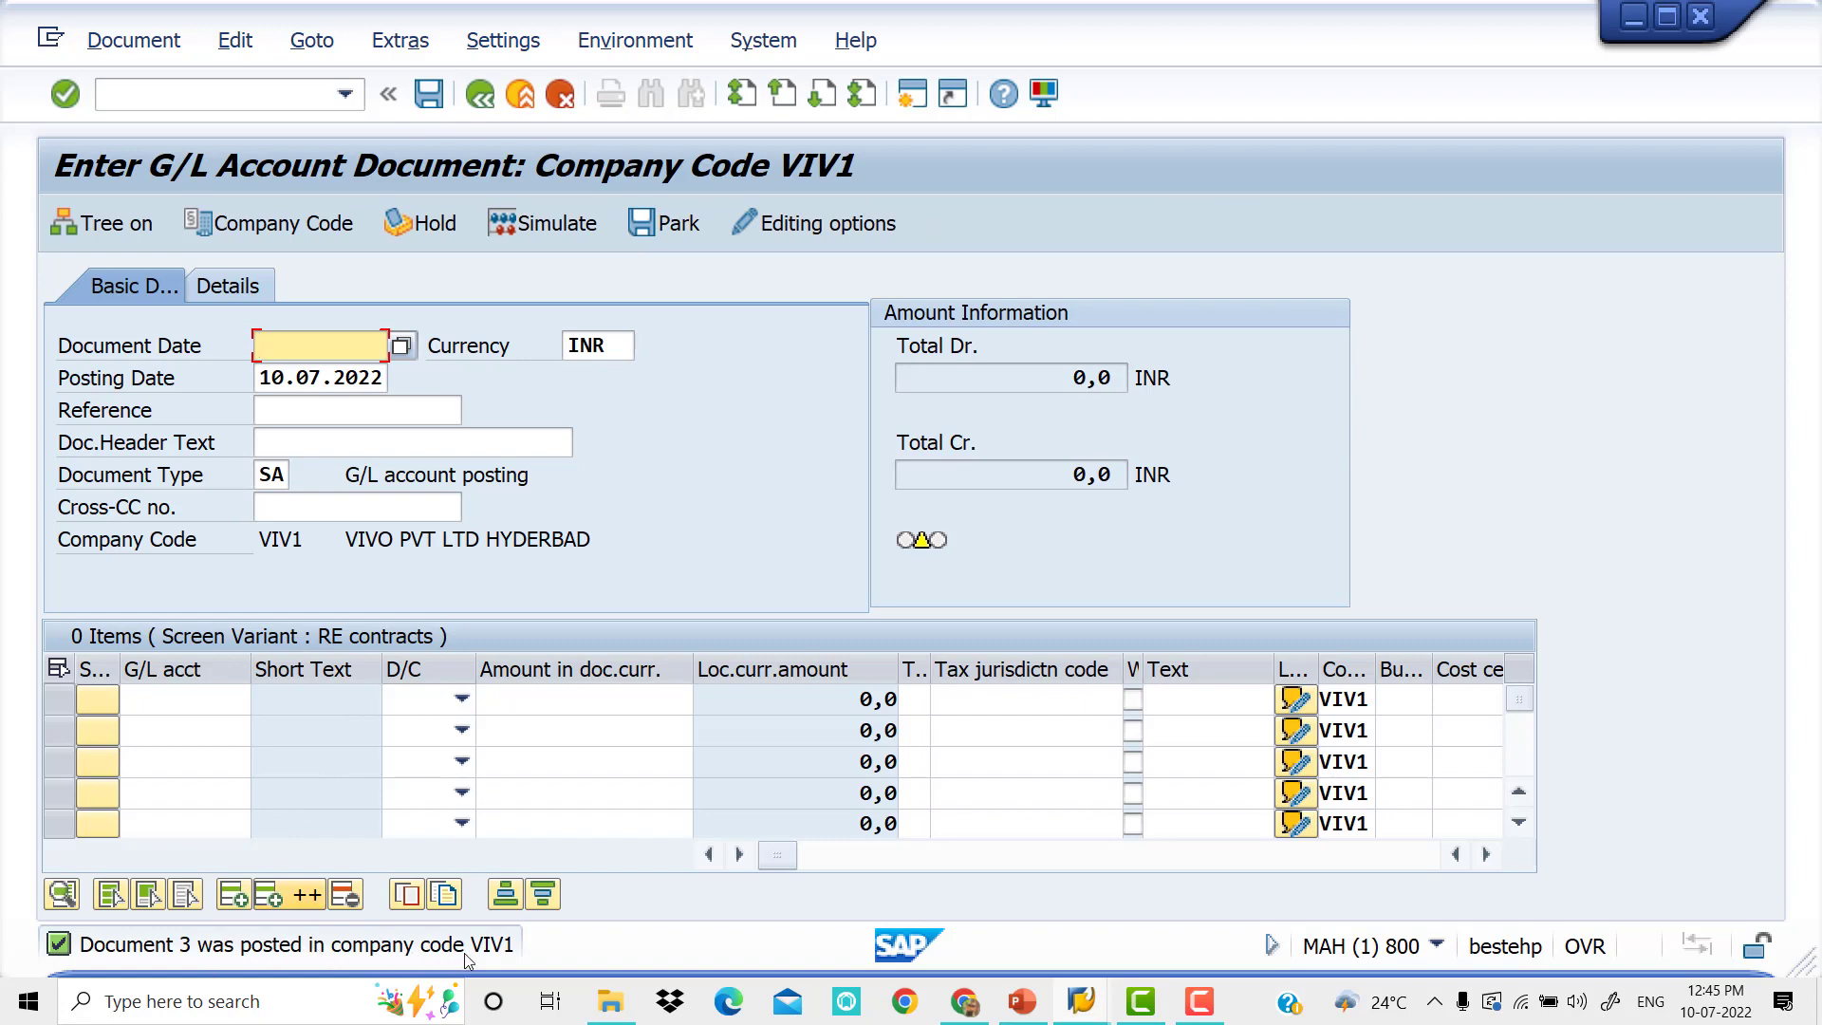
Switch to the PowerPoint slide listing the administration expense accounts to check the next one, and return to SAP.
{"action": "left_click", "coordinate": [1020, 1003]}
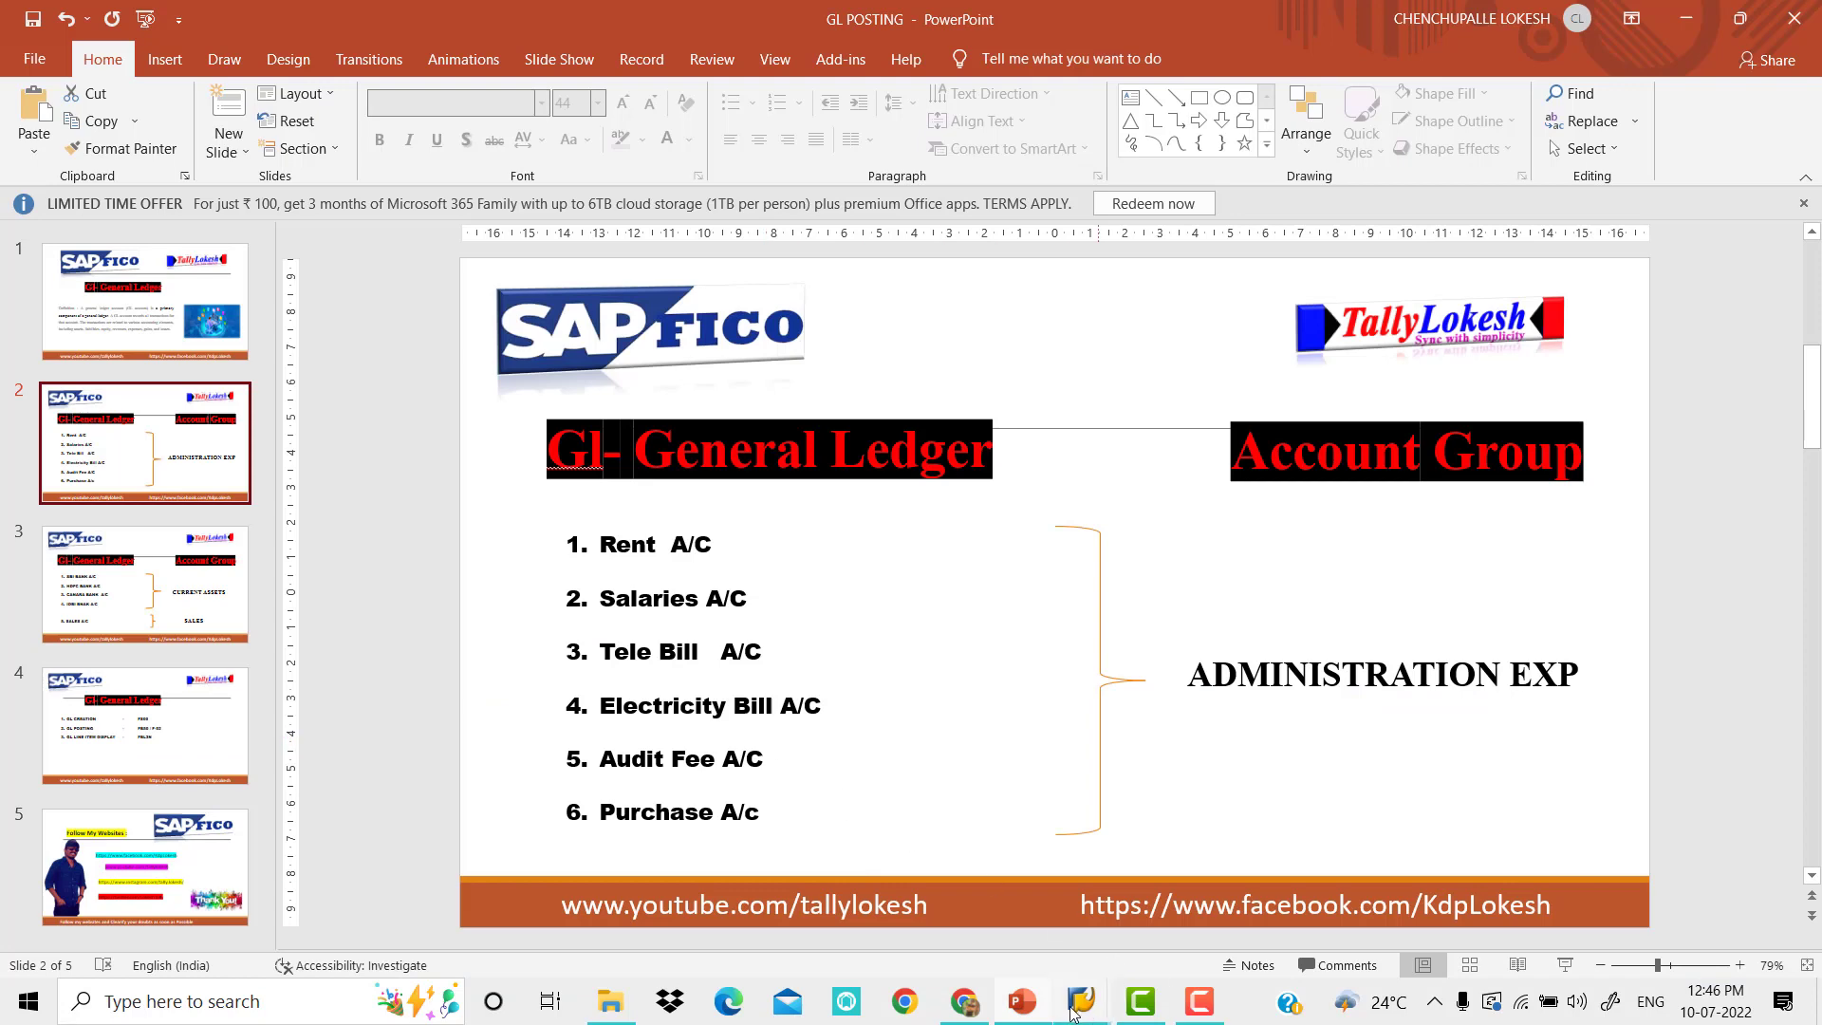
{"action": "mouse_move", "coordinate": [1080, 1003]}
{"action": "left_click", "coordinate": [1039, 933]}
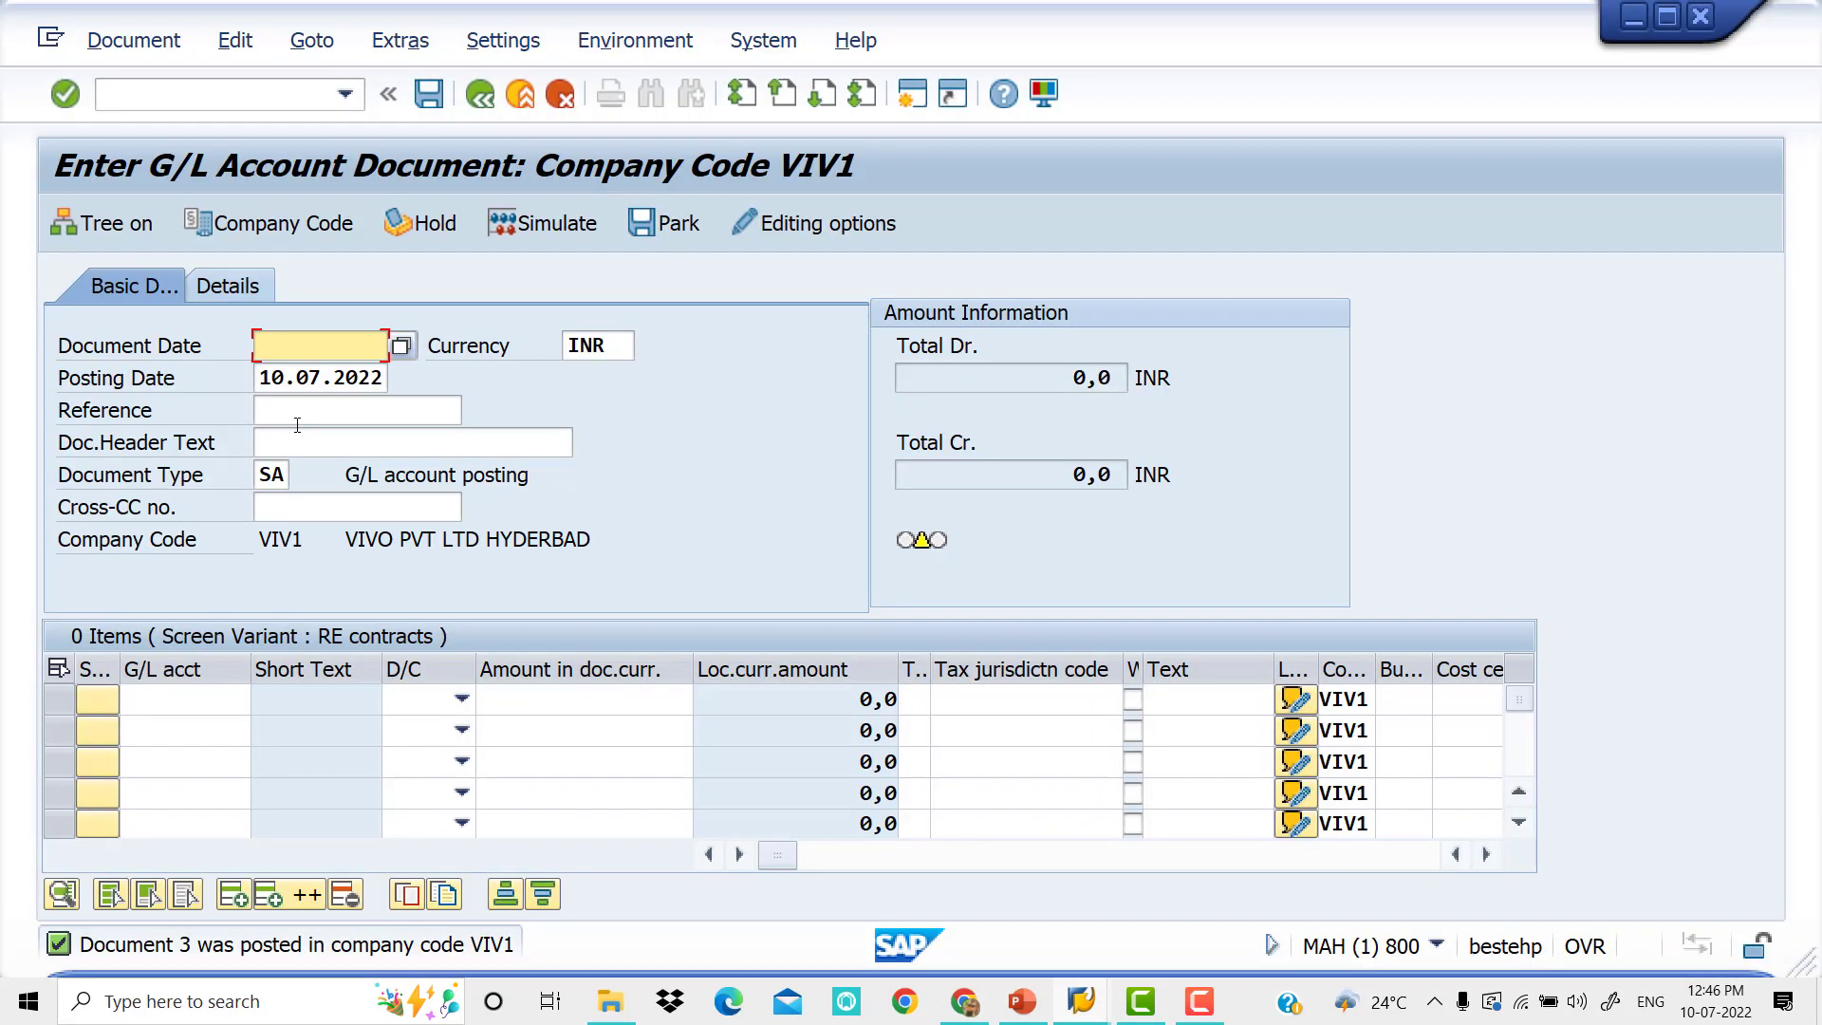
Set the document date of the new G/L document to 10.07.2022.
{"action": "type", "text": "10.07.2022"}
{"action": "key", "text": "Tab"}
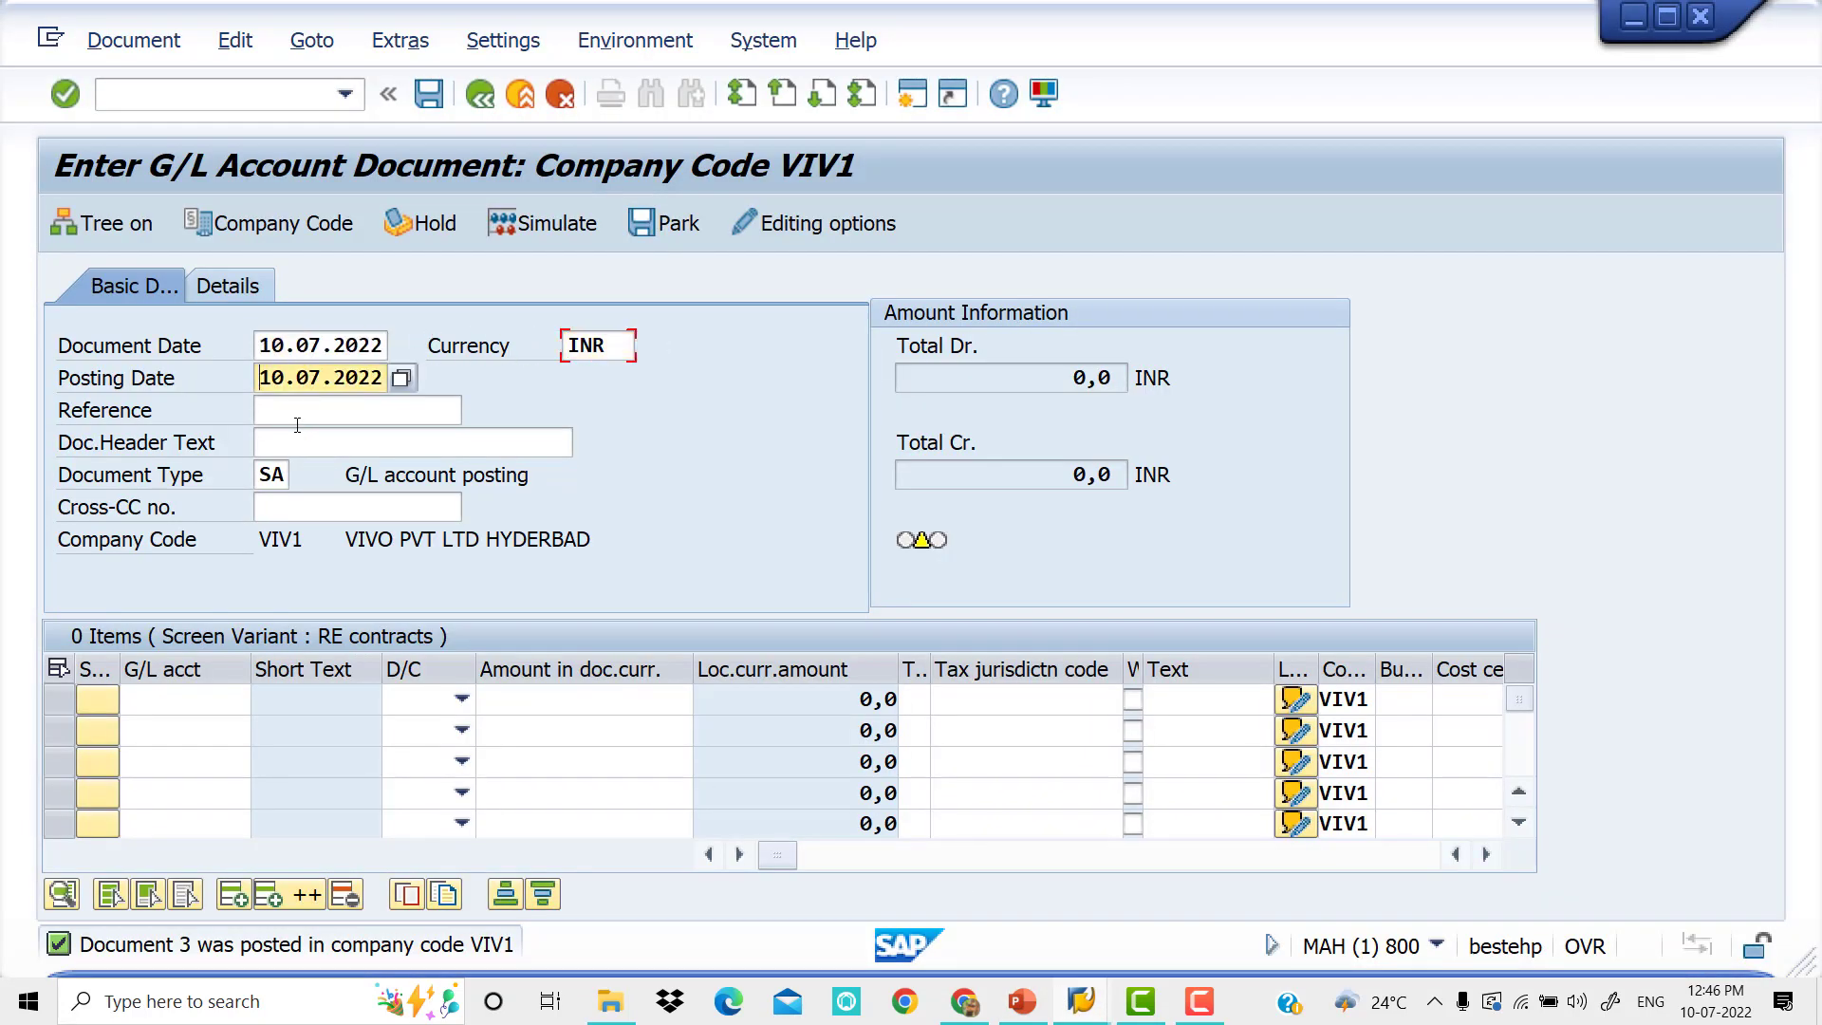
{"action": "key", "text": "Tab"}
{"action": "key", "text": "Tab"}
Set the reference of the new document to GL-4.
{"action": "type", "text": "G"}
{"action": "left_click", "coordinate": [298, 424]}
{"action": "key", "text": "Tab"}
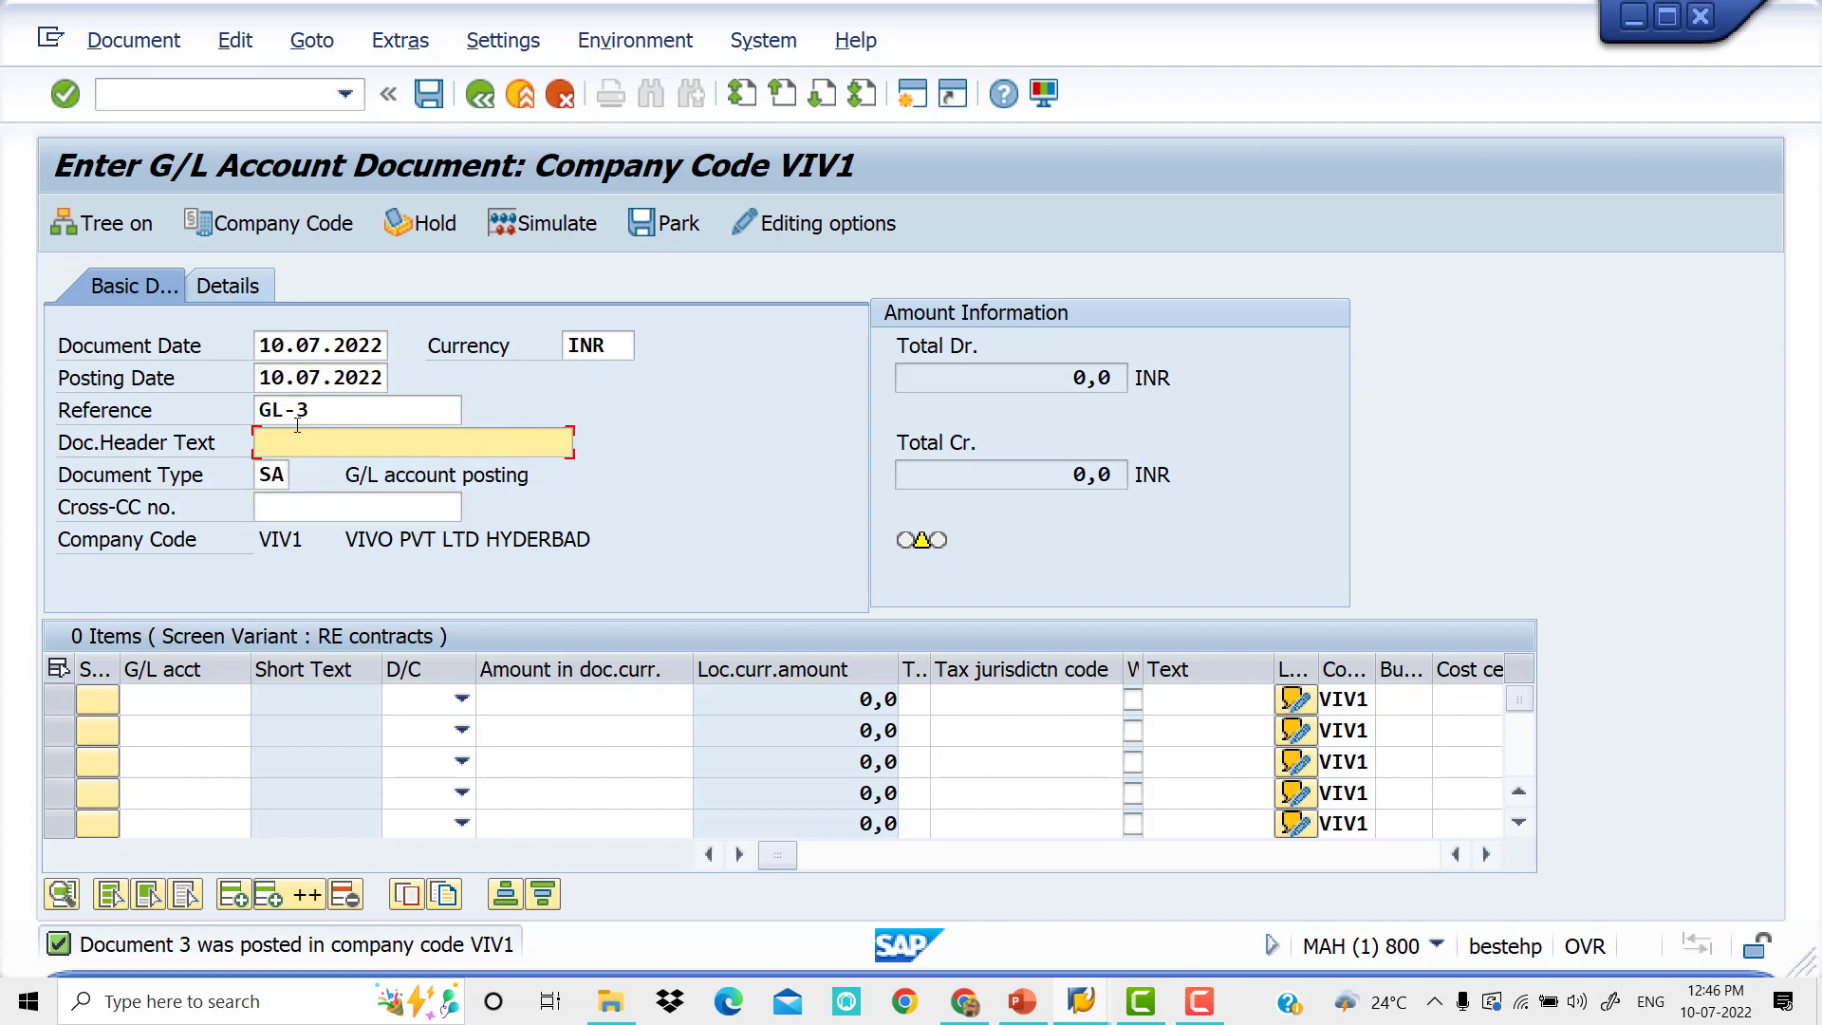
{"action": "left_click", "coordinate": [327, 410]}
{"action": "key", "text": "BackSpace"}
{"action": "type", "text": "4"}
{"action": "key", "text": "Tab"}
{"action": "key", "text": "Tab"}
{"action": "key", "text": "Tab"}
{"action": "key", "text": "Tab"}
{"action": "key", "text": "Tab"}
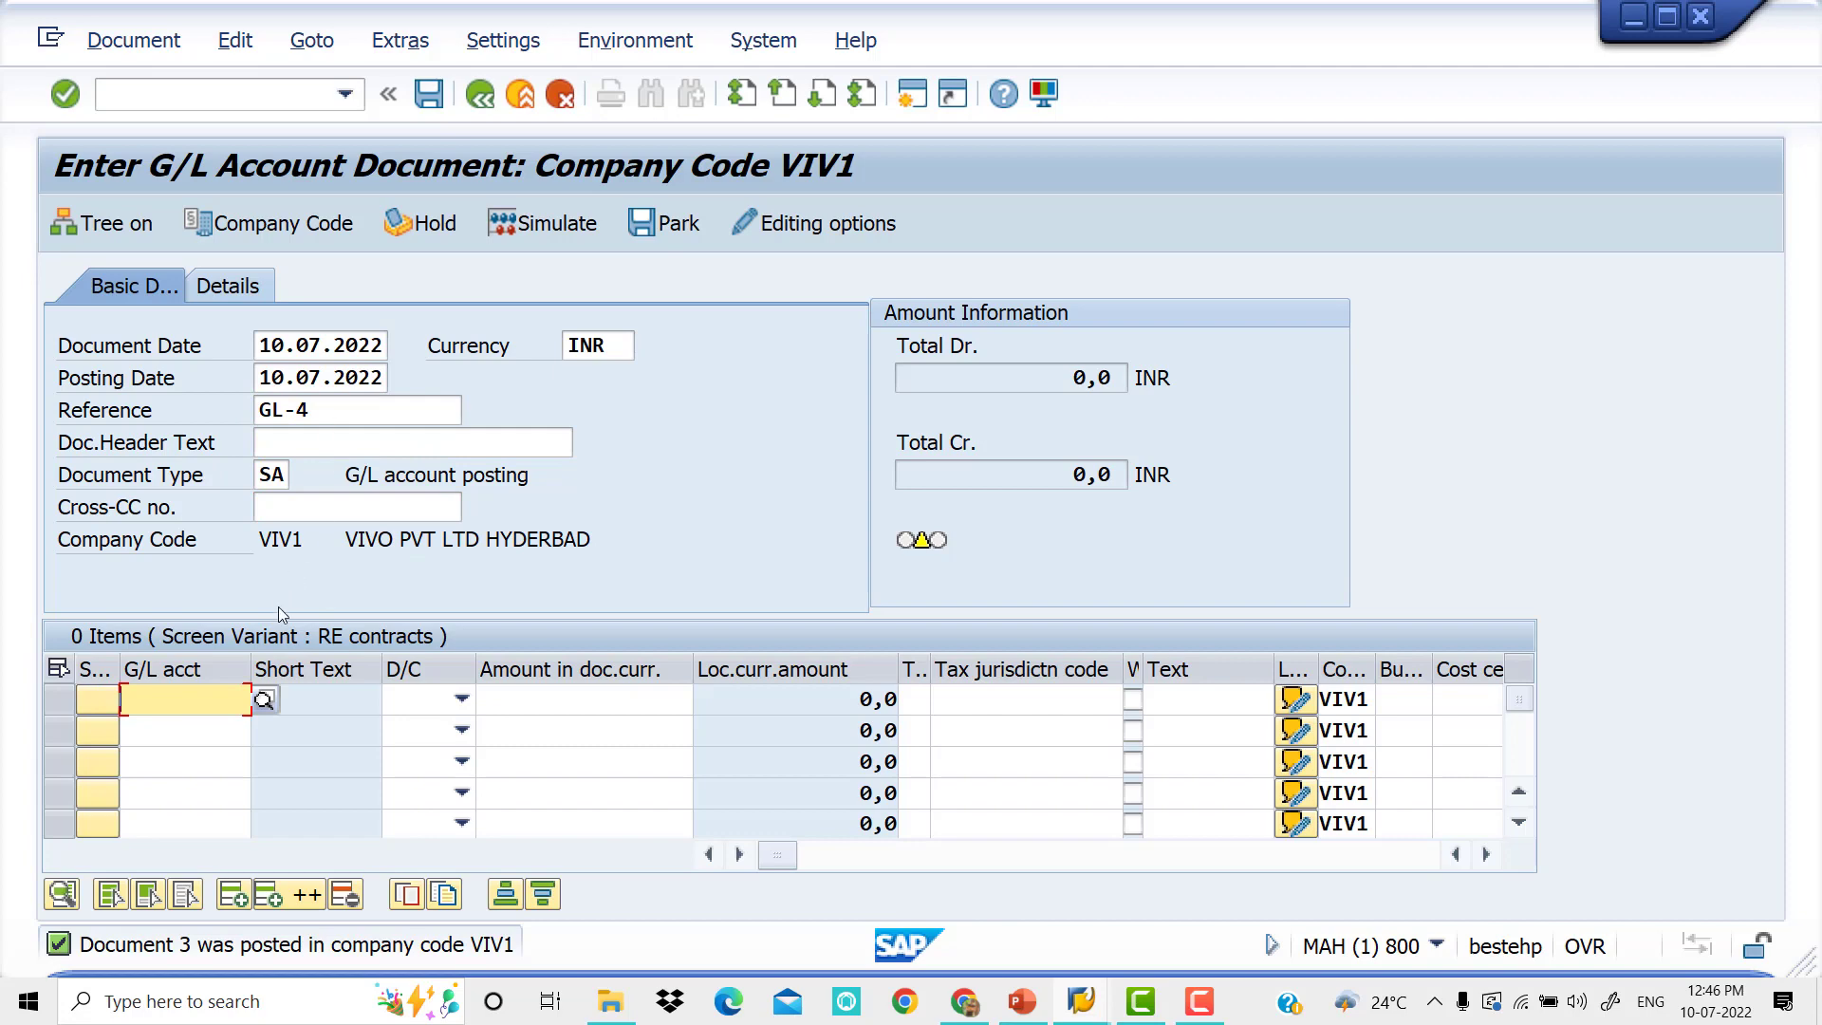
Look up the G/L accounts and enter Electricity Bill A/C (400005) in the first line item.
{"action": "left_click", "coordinate": [263, 700]}
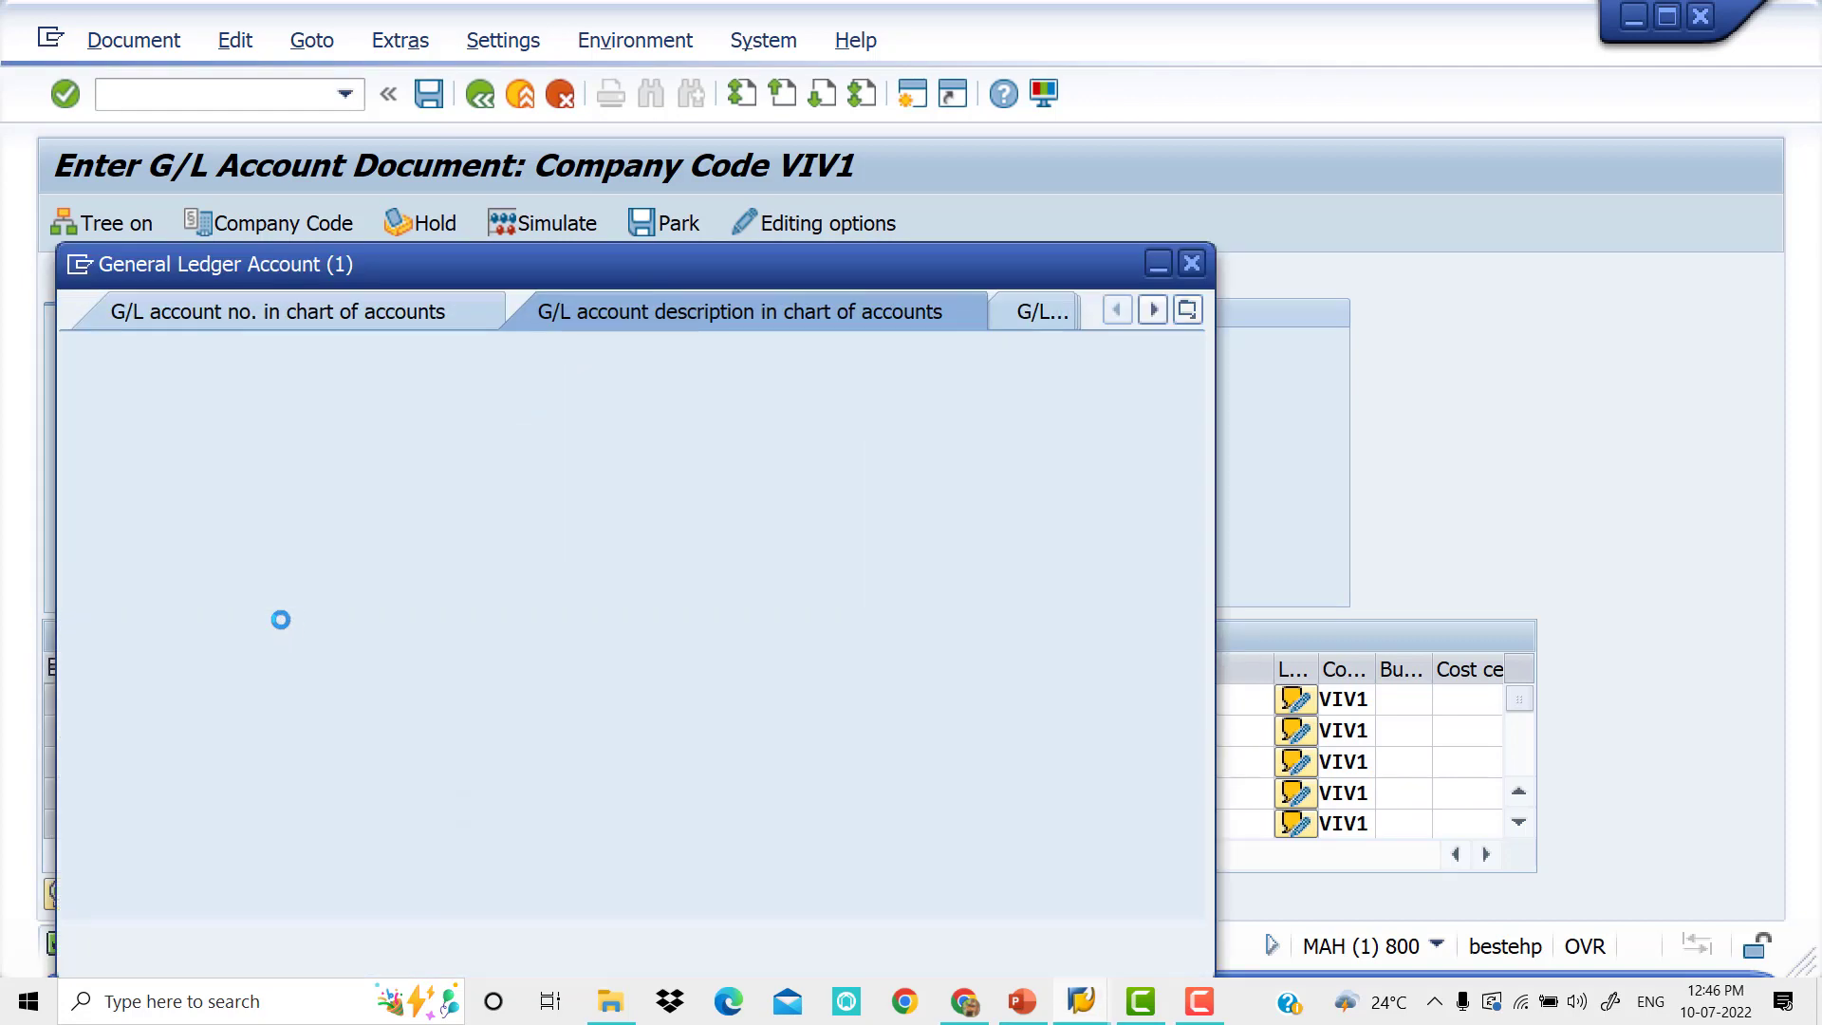
{"action": "key", "text": "Return"}
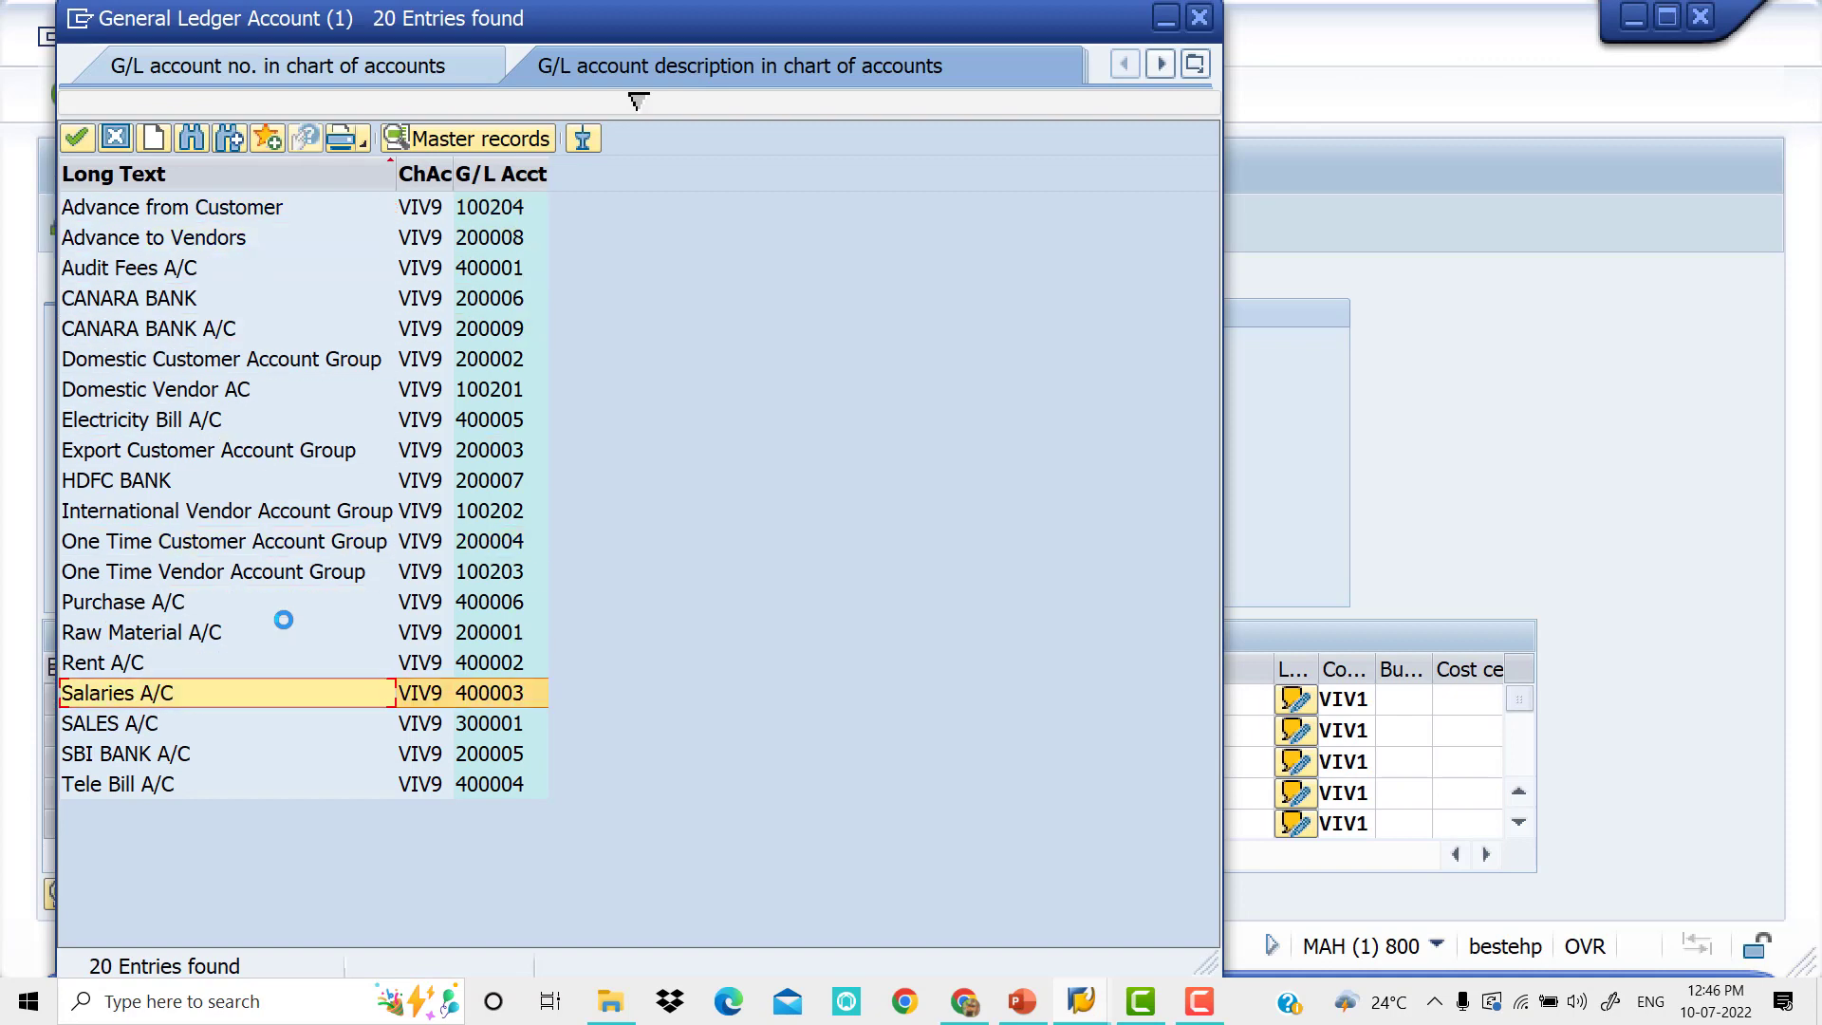
{"action": "left_click", "coordinate": [283, 619]}
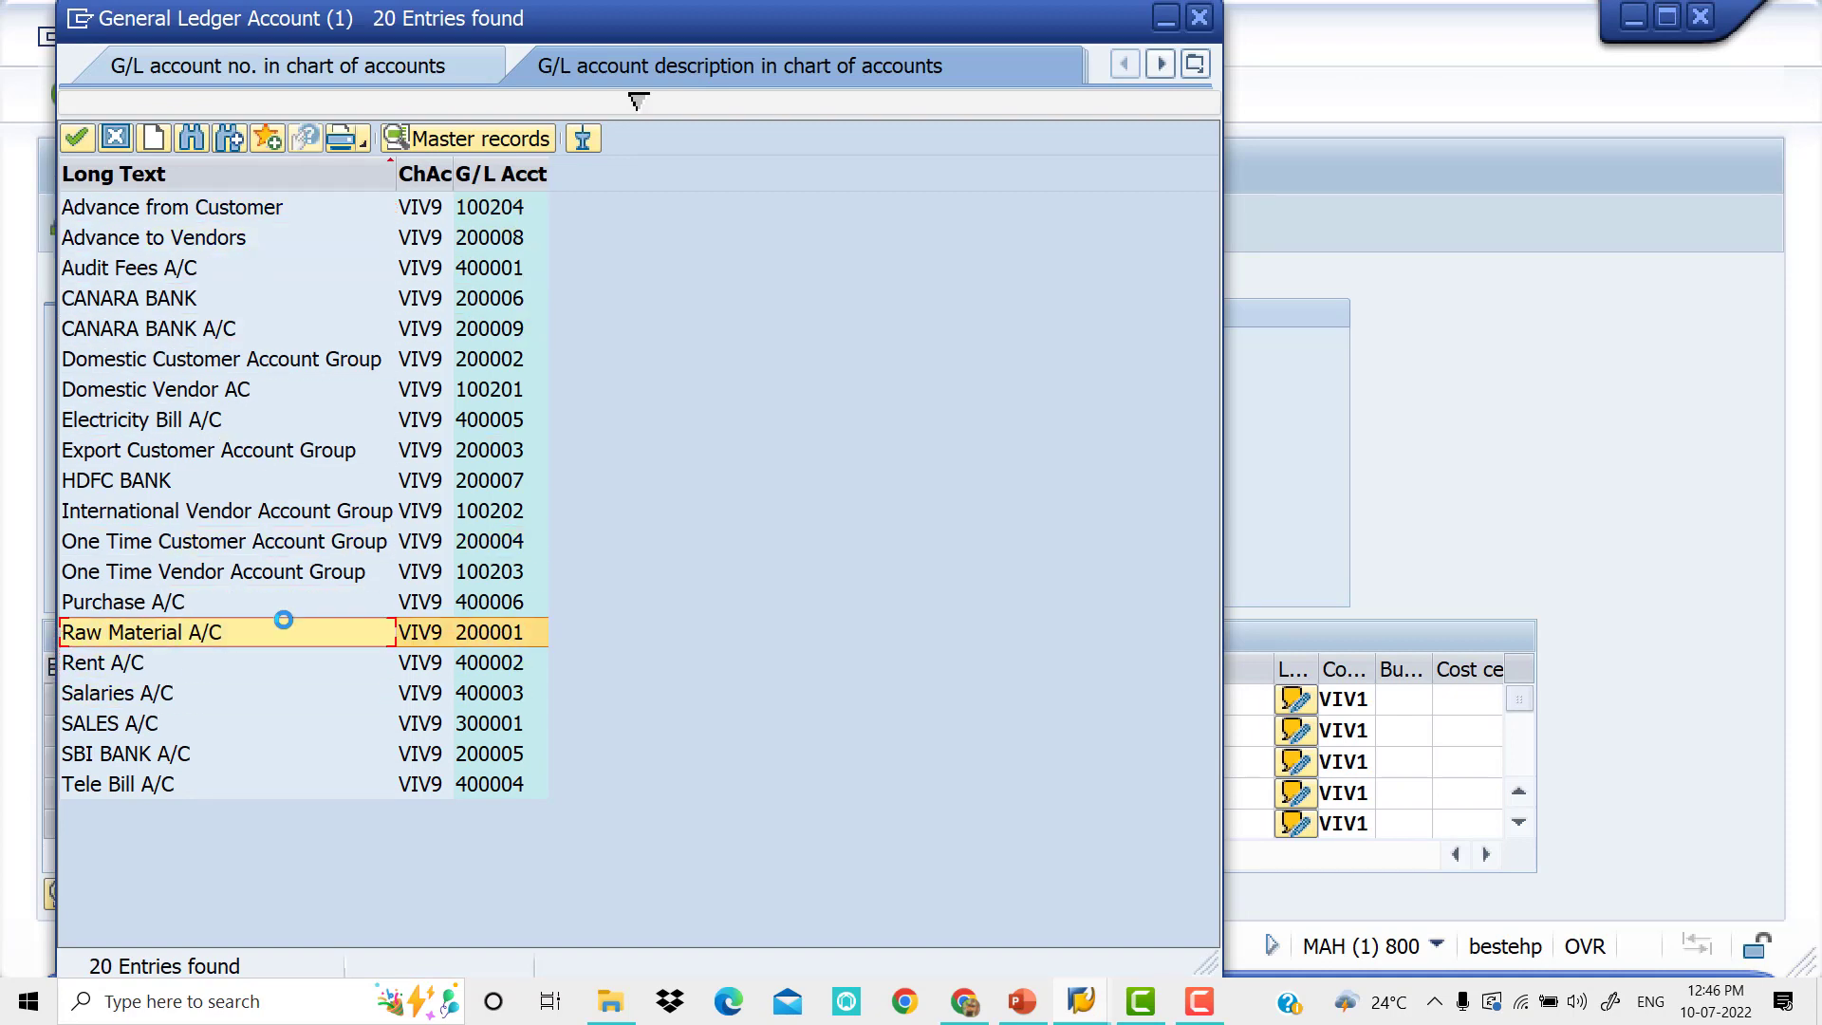
{"action": "key", "text": "Up"}
{"action": "key", "text": "Up"}
{"action": "key", "text": "Up"}
{"action": "key", "text": "Up"}
{"action": "key", "text": "Up"}
{"action": "key", "text": "Up"}
{"action": "key", "text": "Up"}
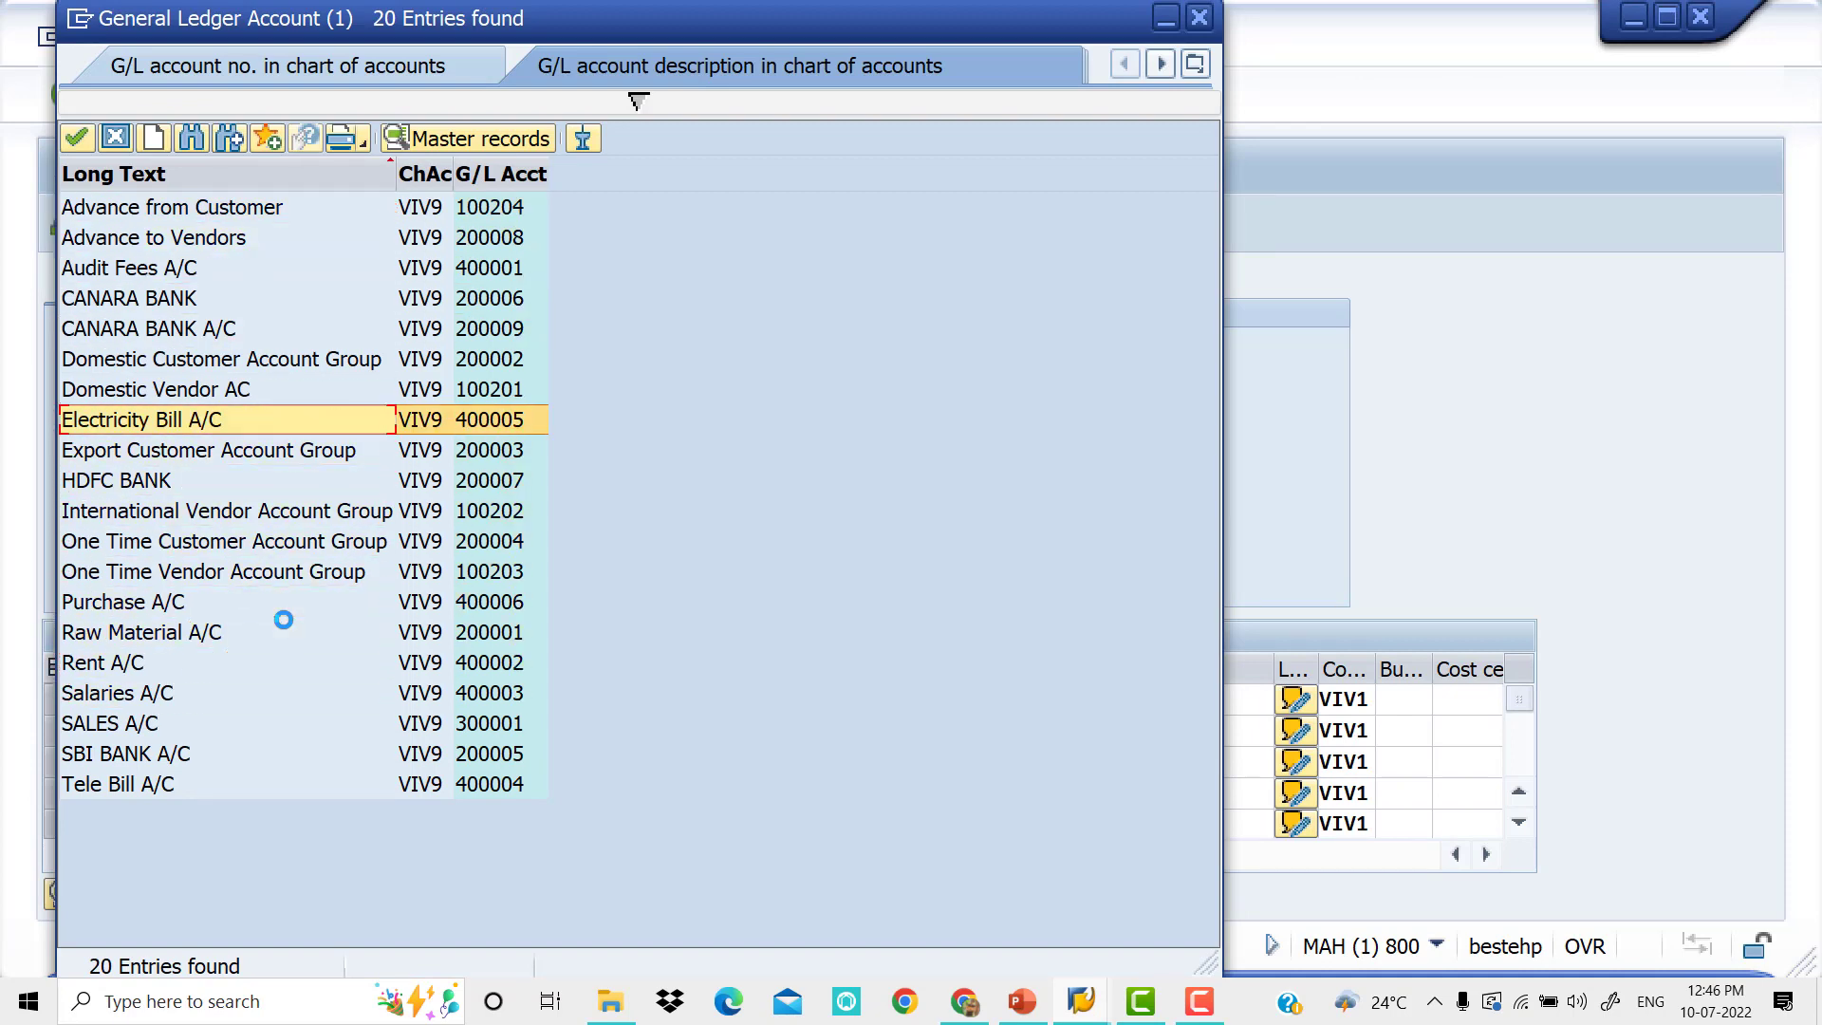
{"action": "key", "text": "Return"}
Make the Electricity Bill A/C line item a debit of 4000.
{"action": "key", "text": "Tab"}
{"action": "key", "text": "Down"}
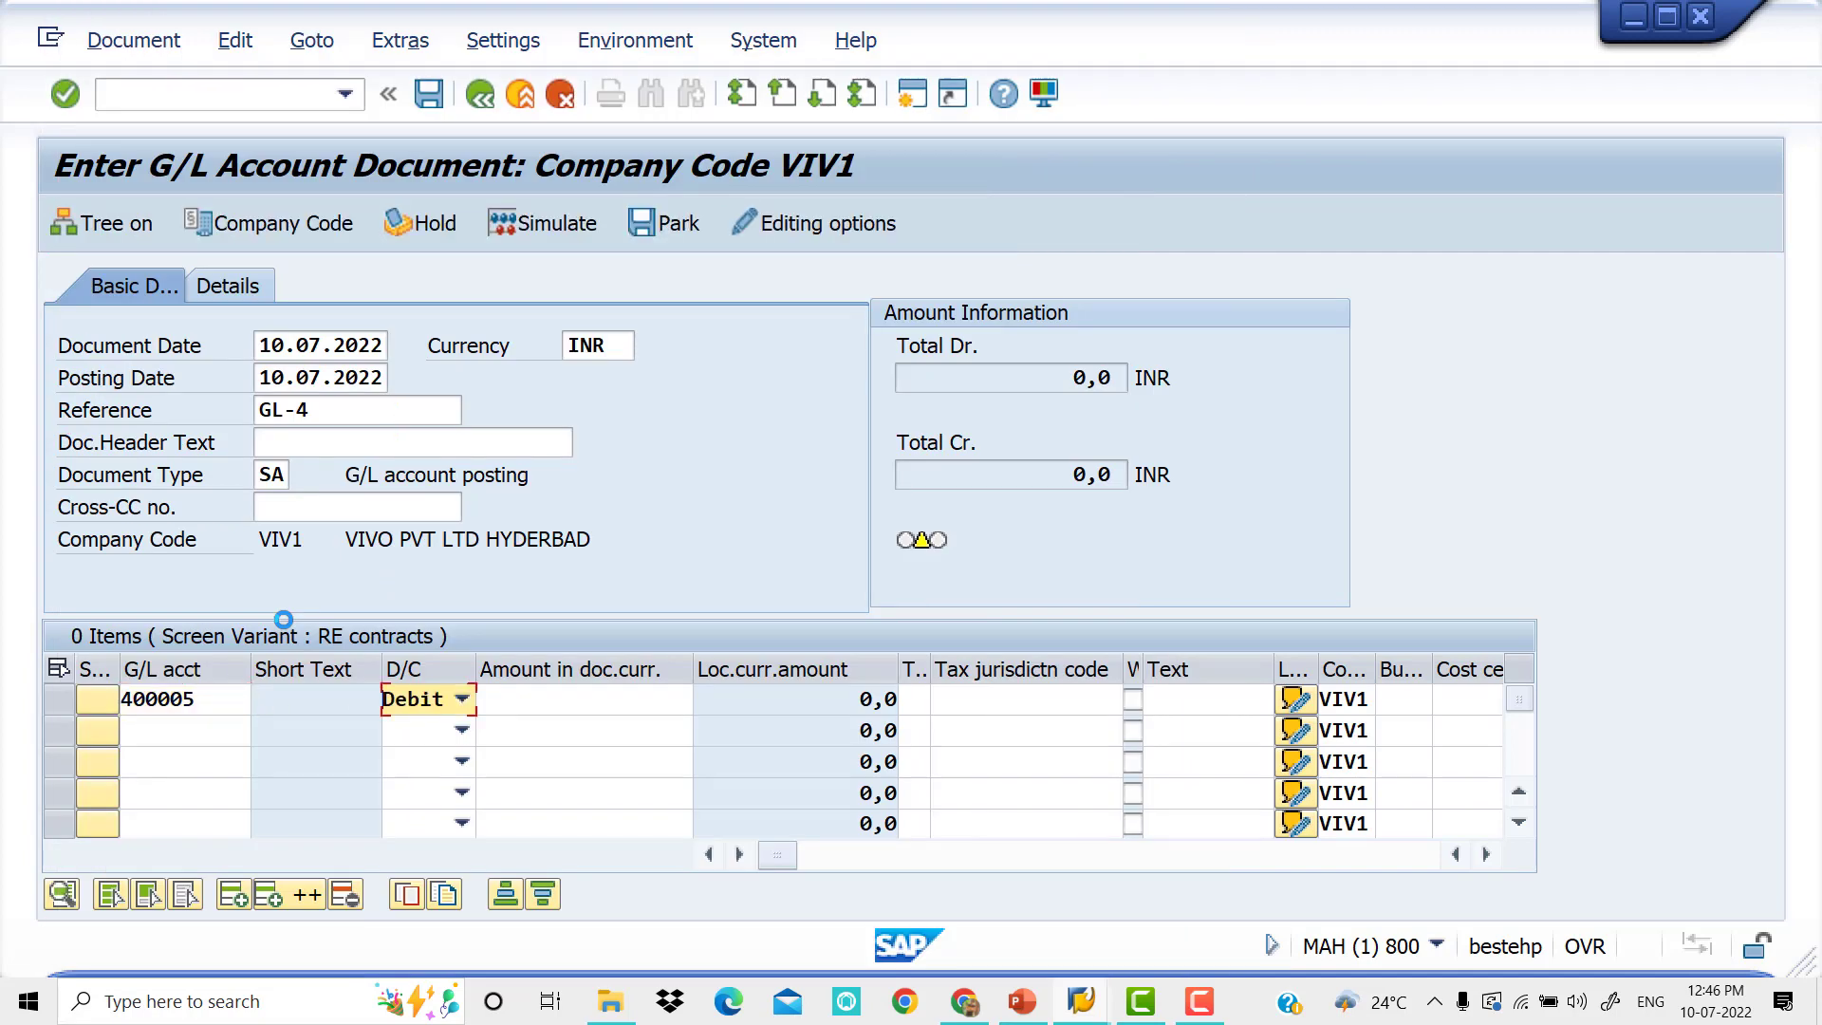
{"action": "key", "text": "Tab"}
{"action": "type", "text": "4"}
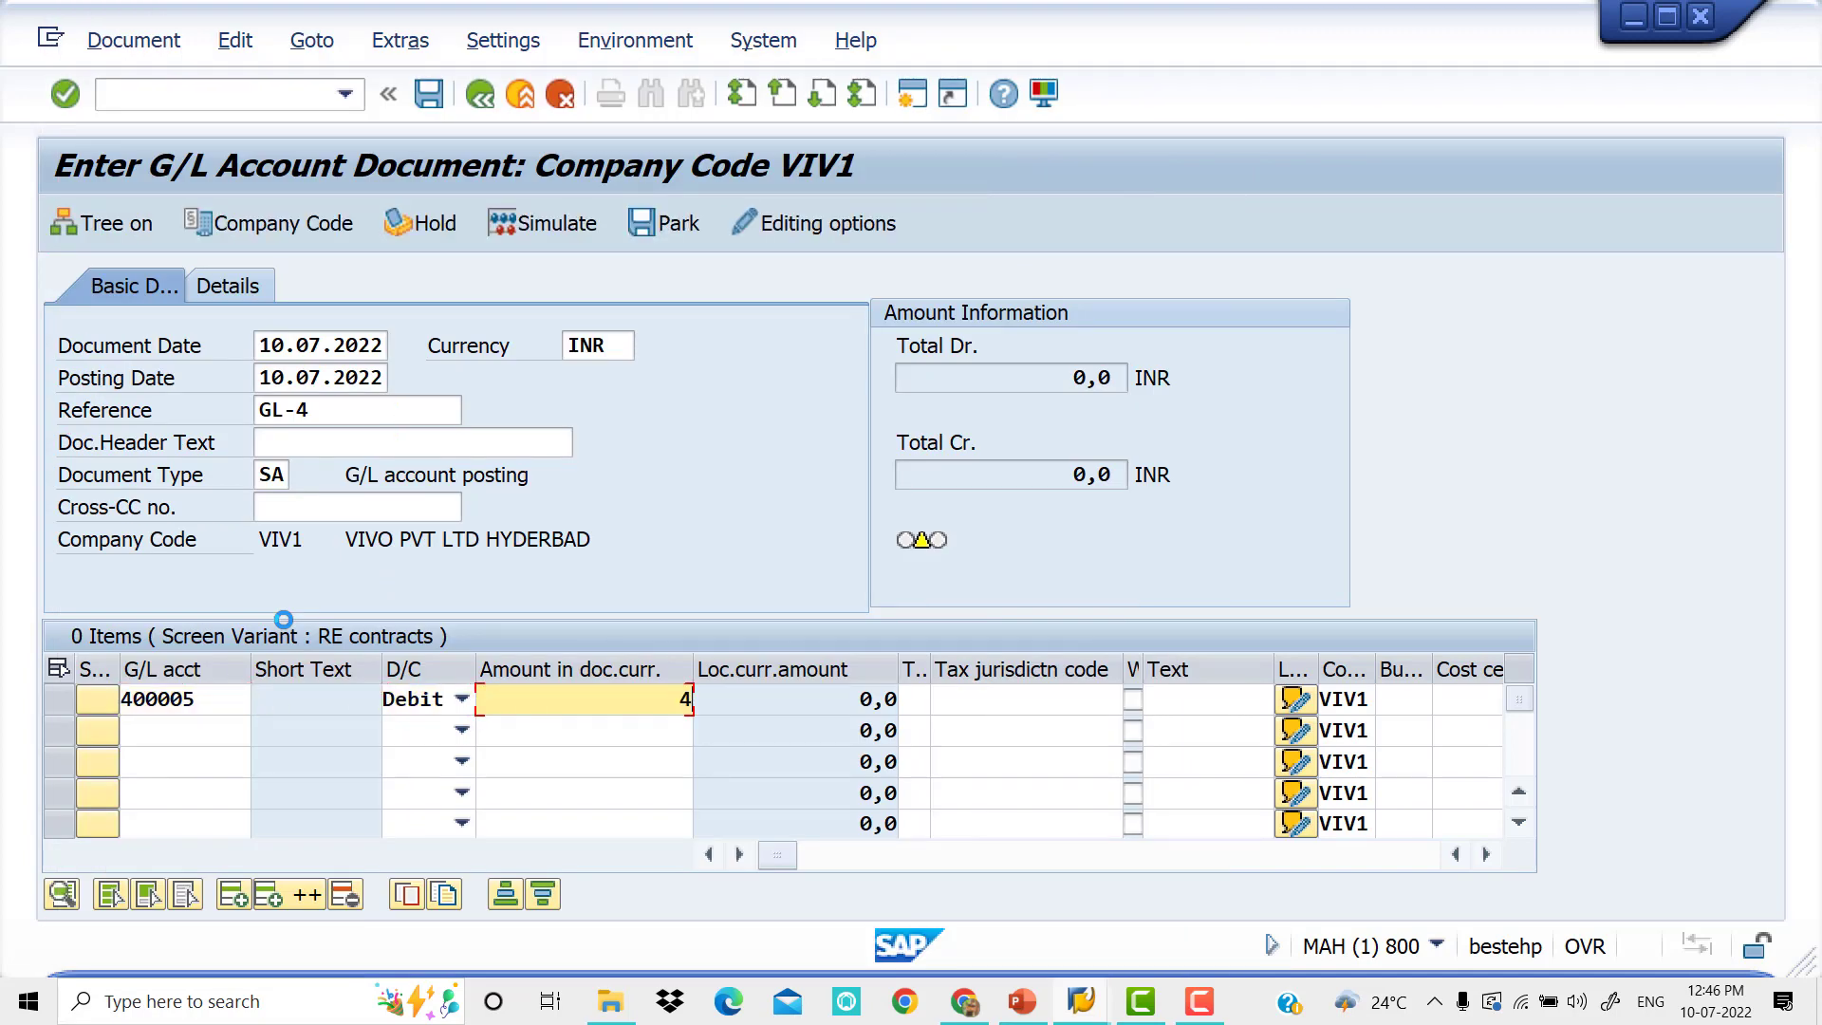
{"action": "type", "text": "000"}
Give the Electricity Bill A/C line item the text Electricity Bill and business area VIV0.
{"action": "key", "text": "Tab"}
{"action": "key", "text": "Tab"}
{"action": "key", "text": "Tab"}
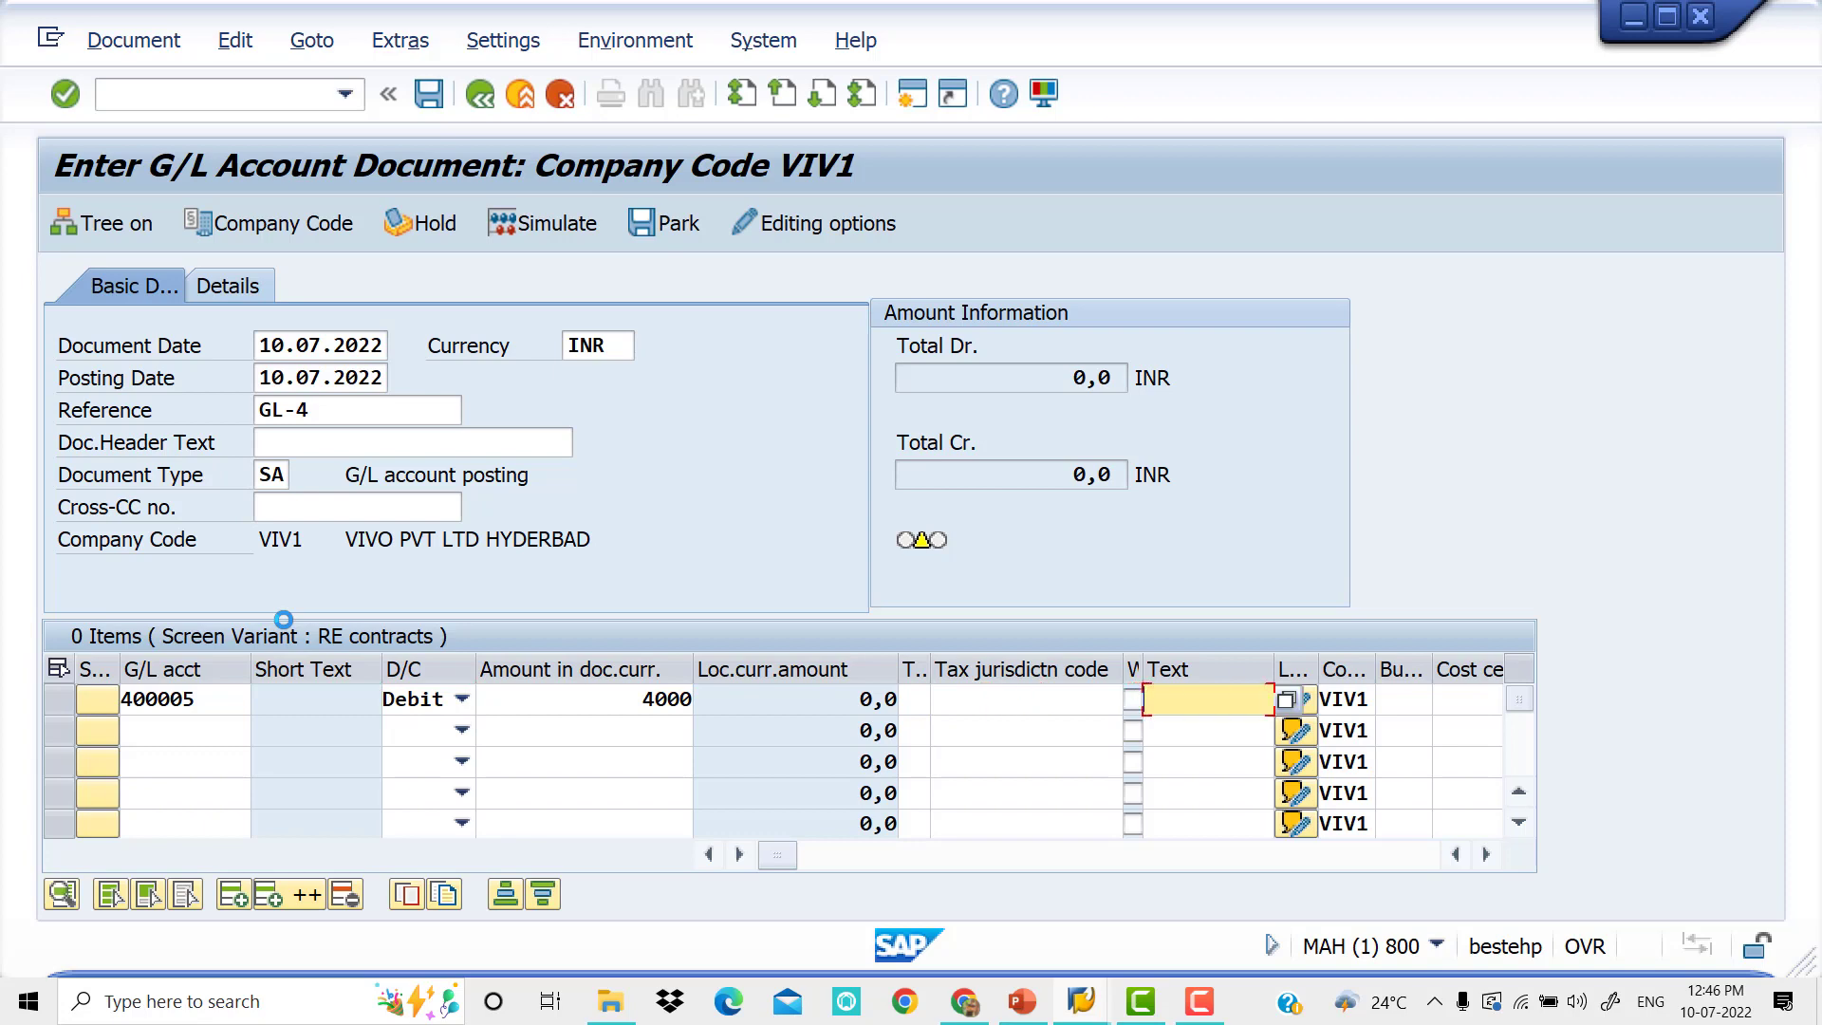
{"action": "type", "text": "Electricity Bill"}
{"action": "key", "text": "Tab"}
{"action": "key", "text": "Tab"}
{"action": "type", "text": "VIV0"}
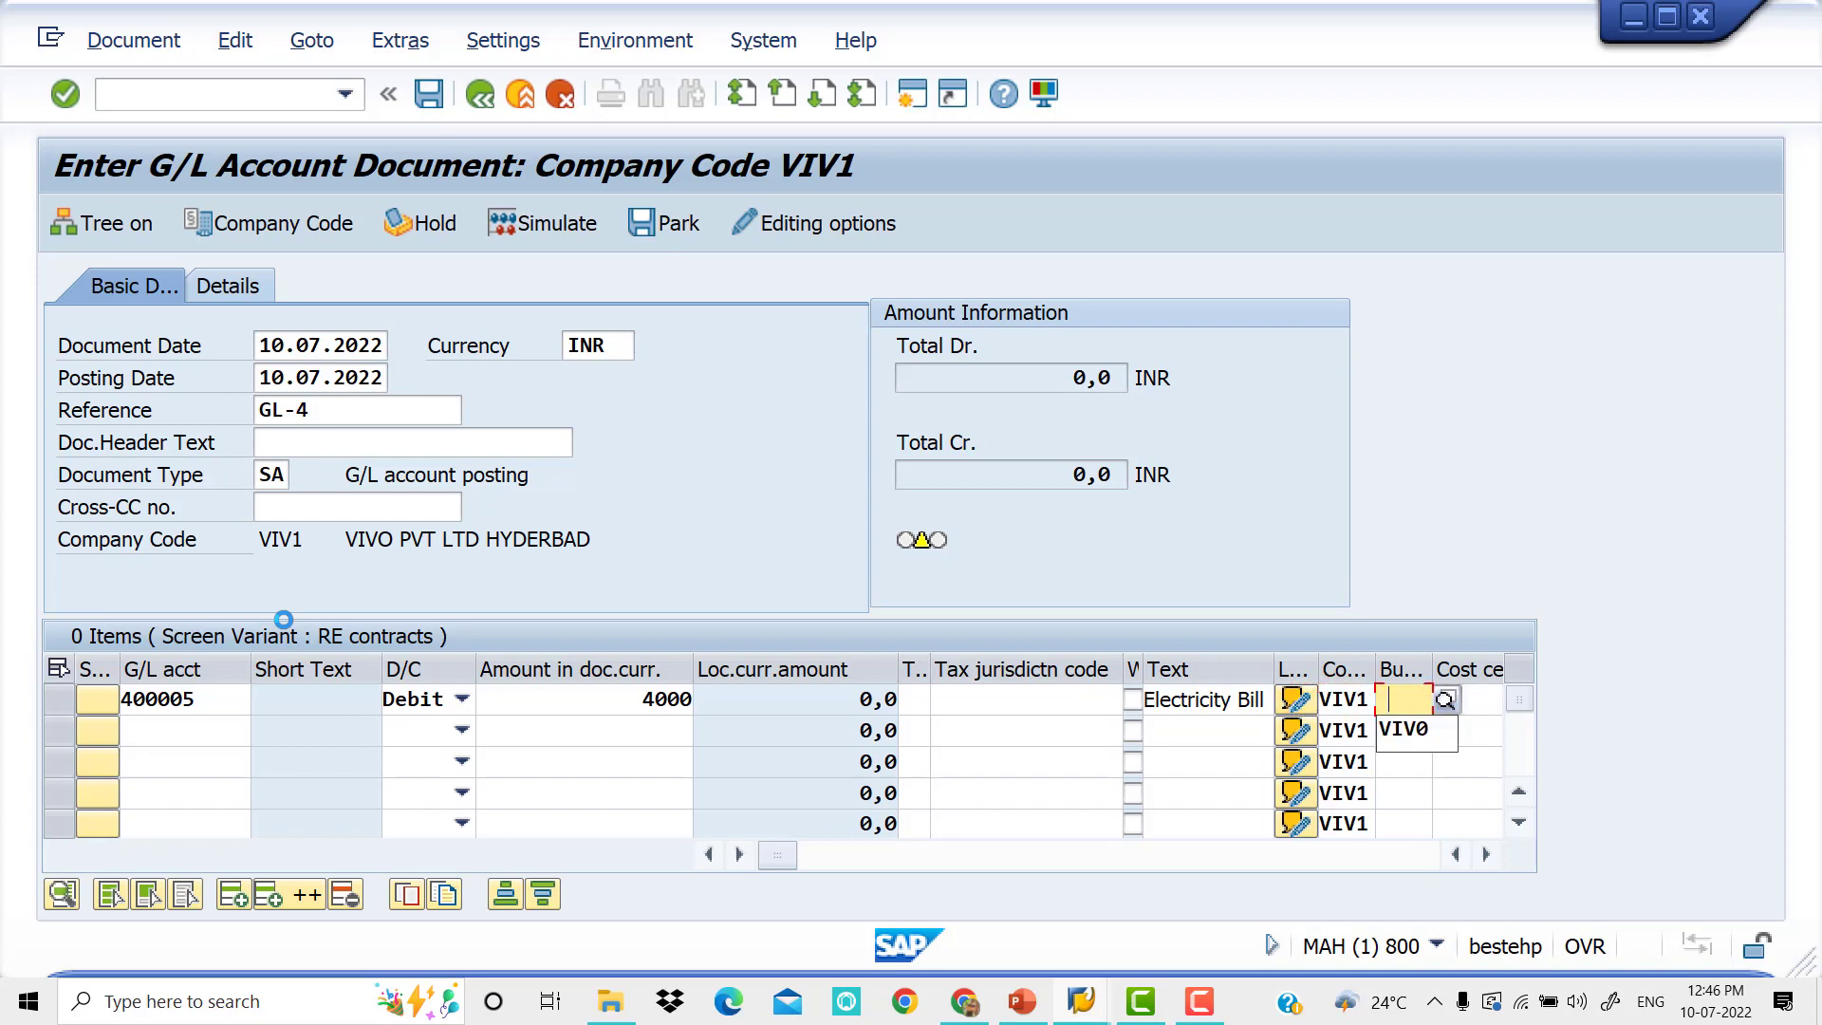
{"action": "key", "text": "Tab"}
Enter the HDFC BANK account (200007) in the second line item as a credit of 4000.
{"action": "left_click", "coordinate": [196, 732]}
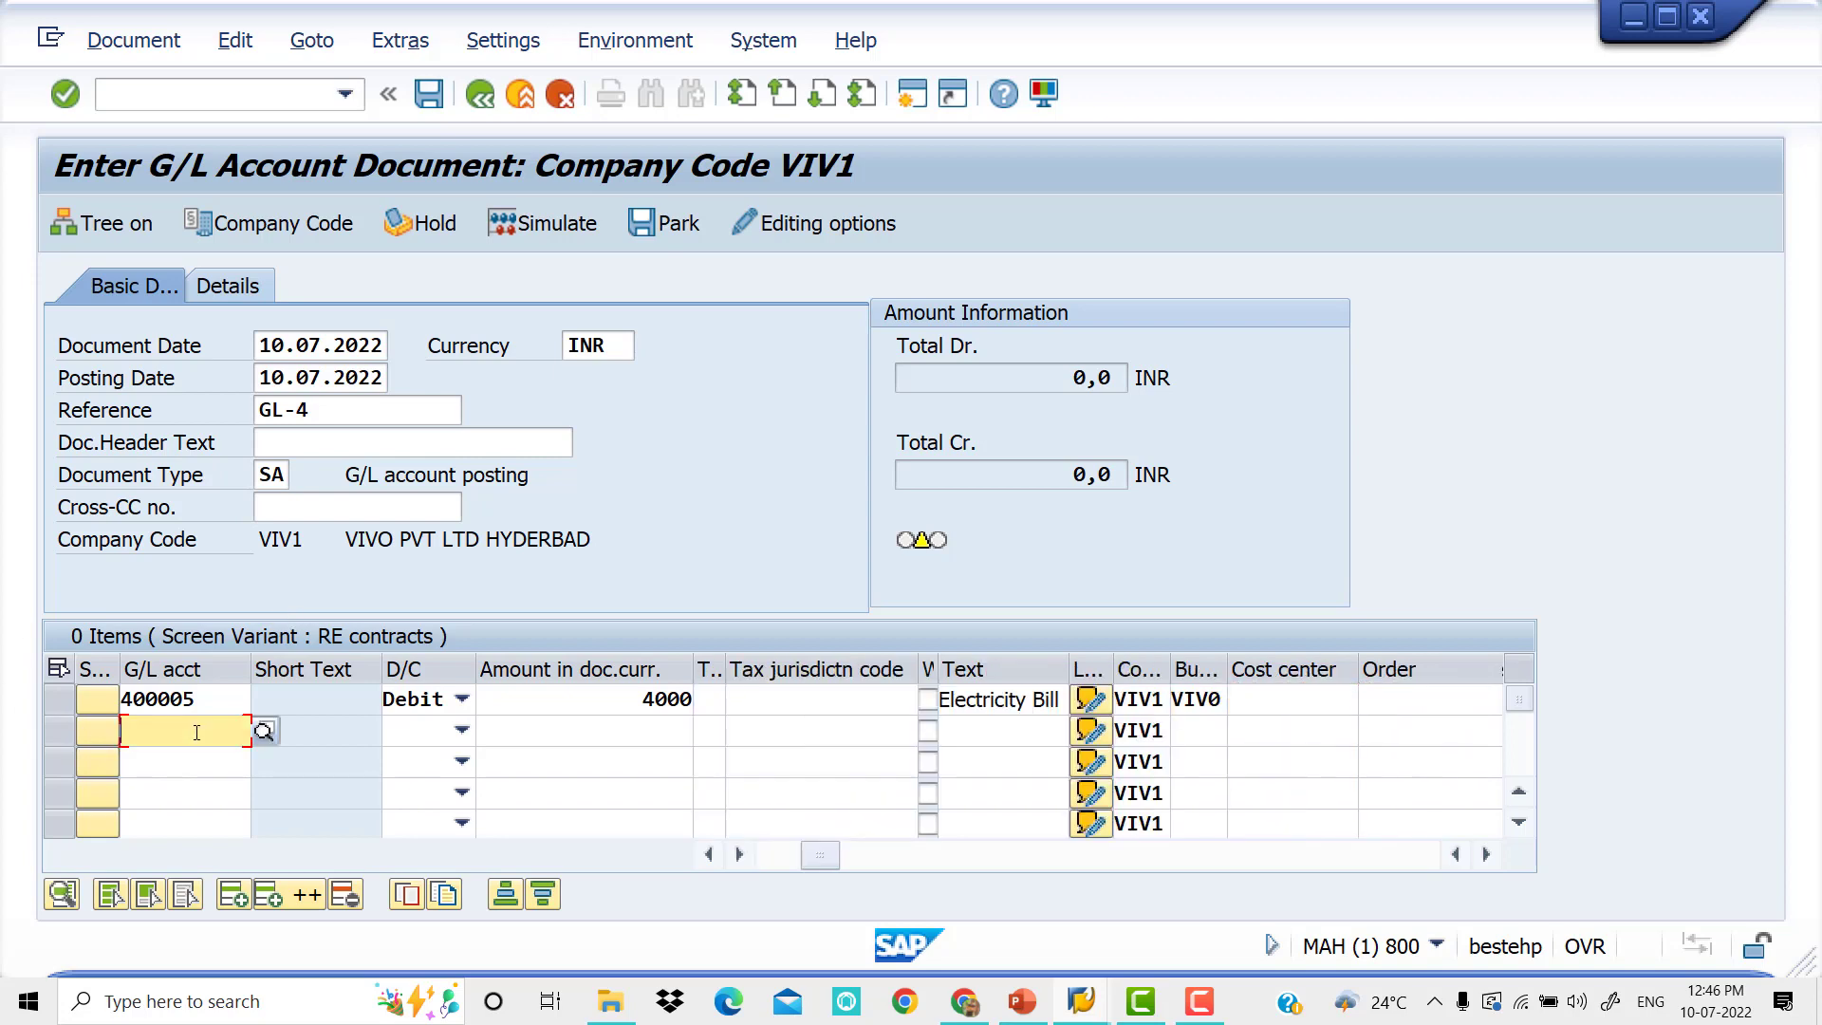
{"action": "key", "text": "Tab"}
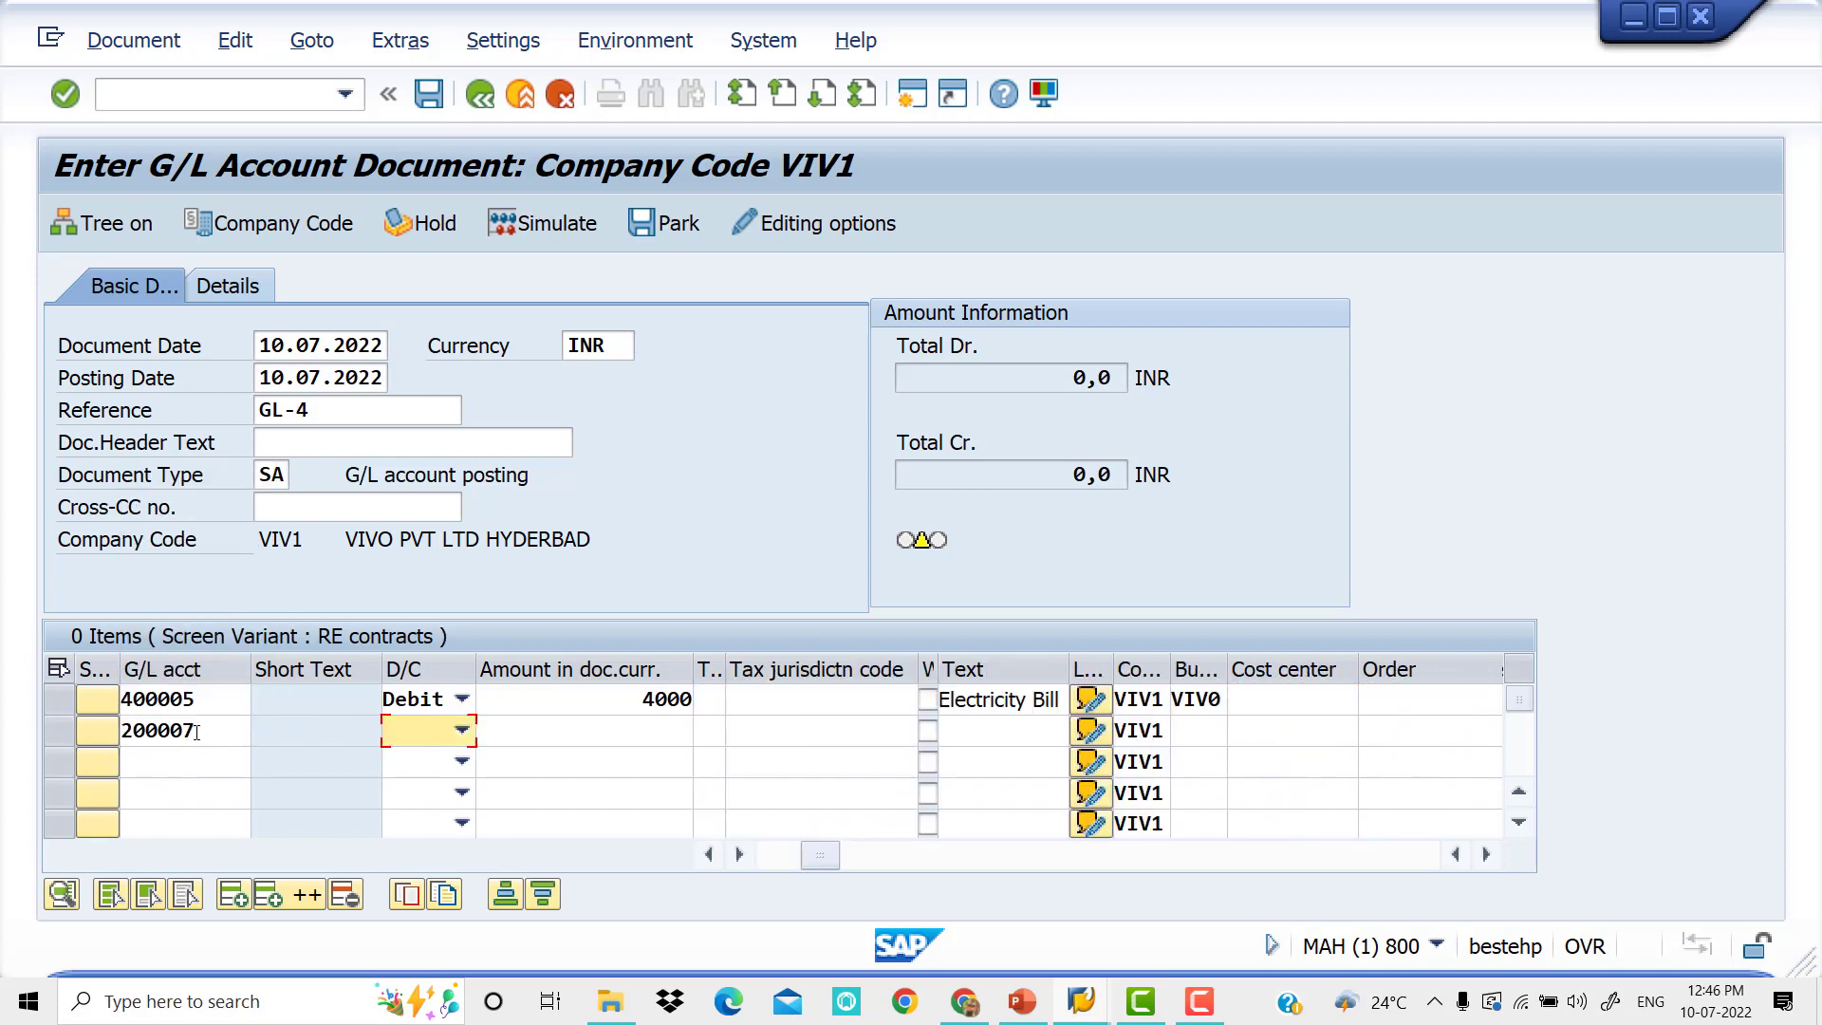
{"action": "key", "text": "Down"}
{"action": "key", "text": "Tab"}
{"action": "type", "text": "4000"}
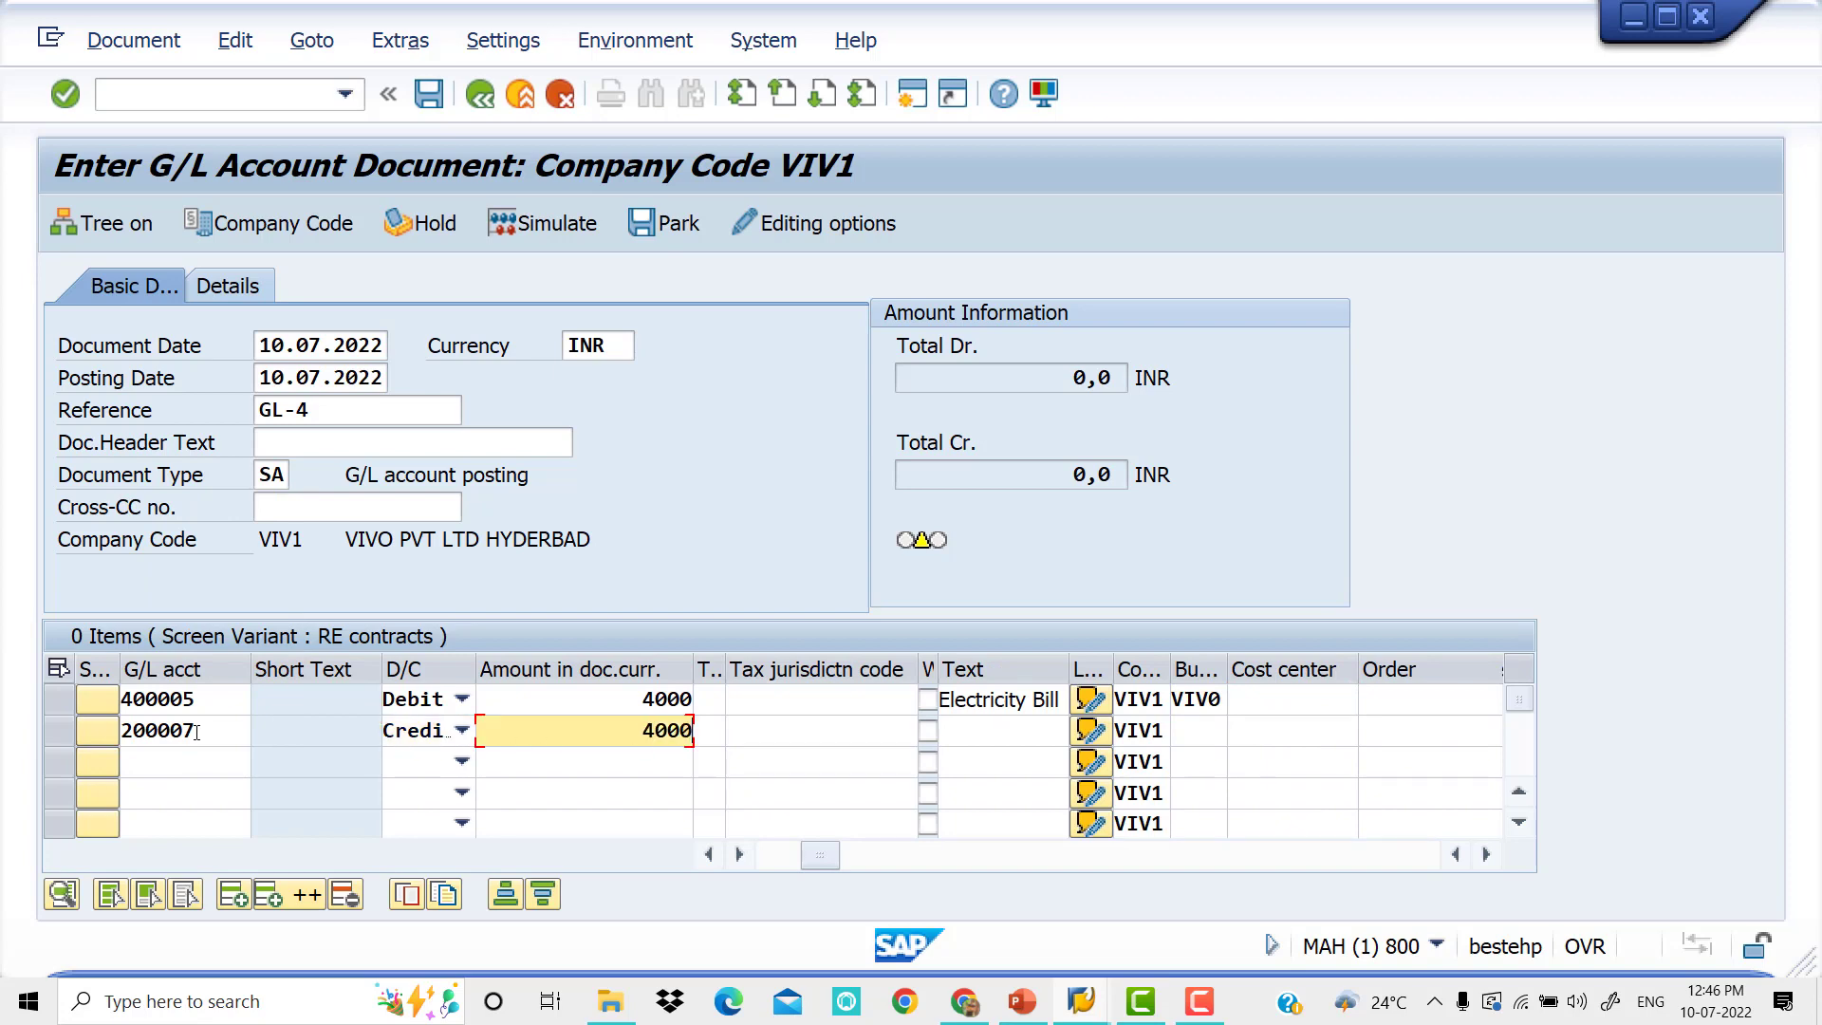
Give the HDFC BANK credit line of document GL-4 the text Bank and business area VIV0.
{"action": "key", "text": "Tab"}
{"action": "key", "text": "Tab"}
{"action": "key", "text": "Tab"}
{"action": "key", "text": "Tab"}
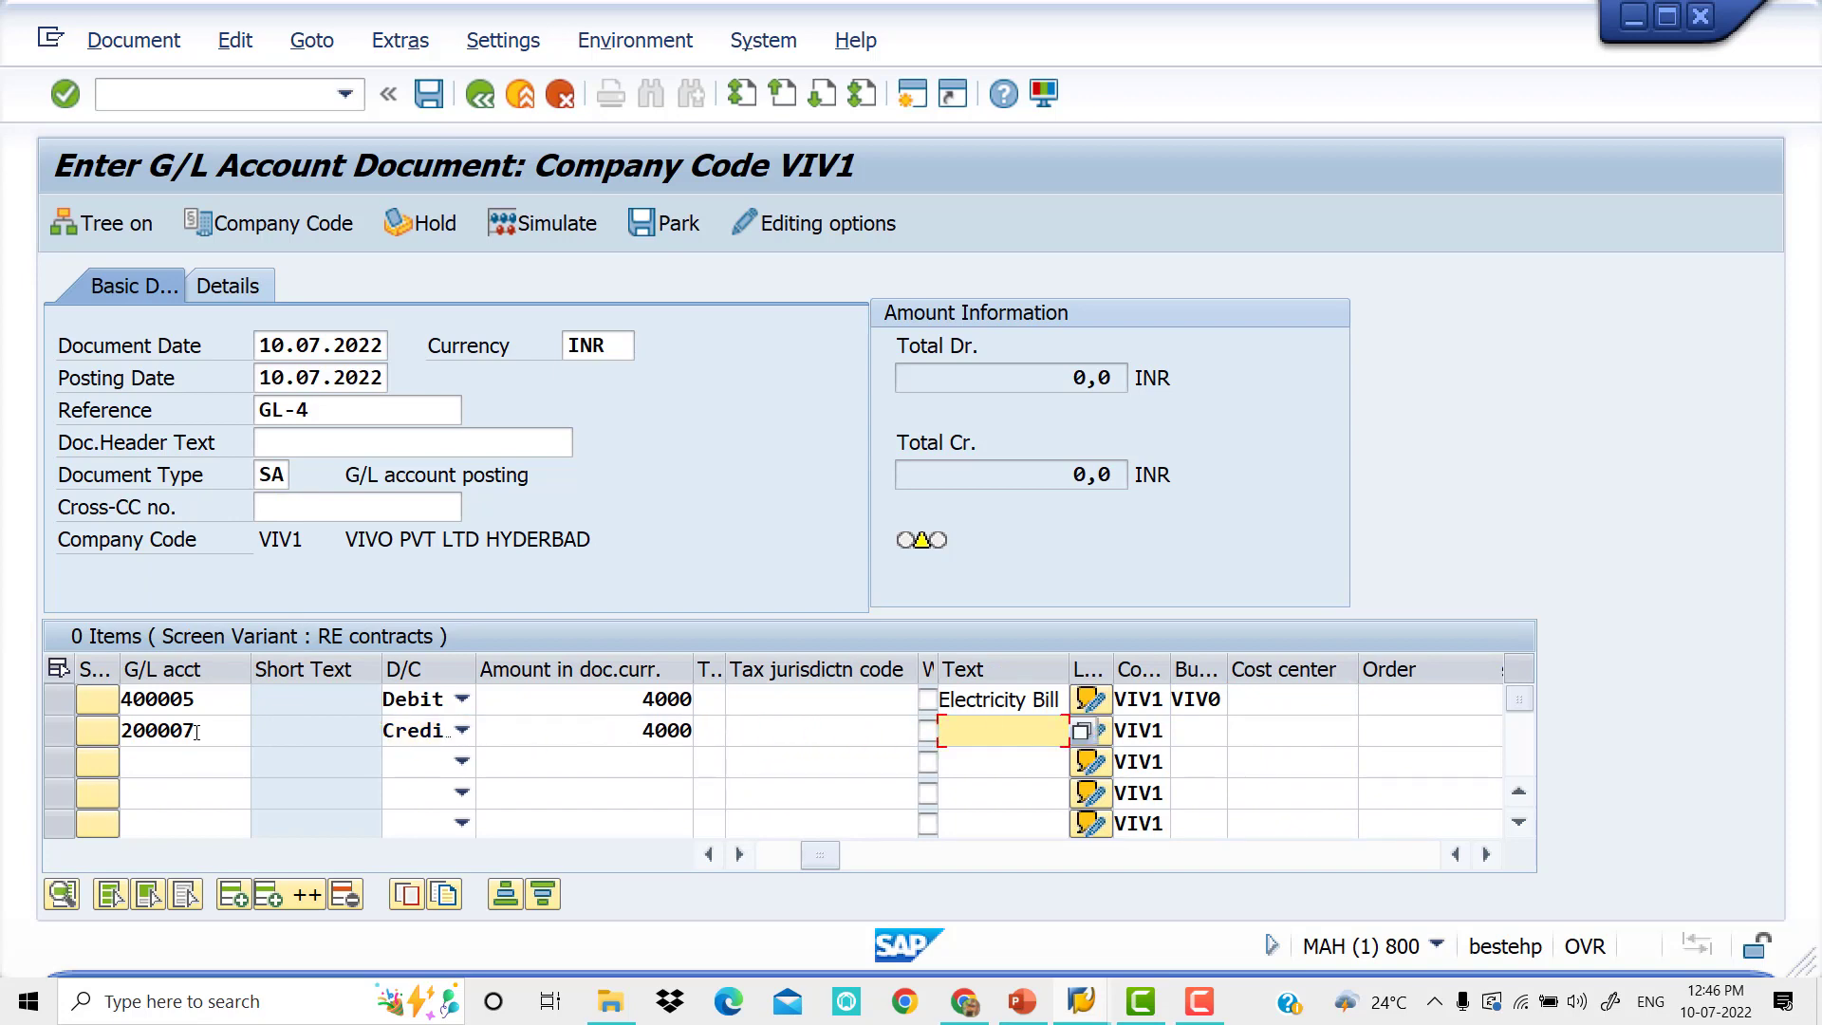
{"action": "type", "text": "Bank"}
{"action": "key", "text": "Tab"}
{"action": "key", "text": "Tab"}
{"action": "key", "text": "Tab"}
{"action": "key", "text": "Tab"}
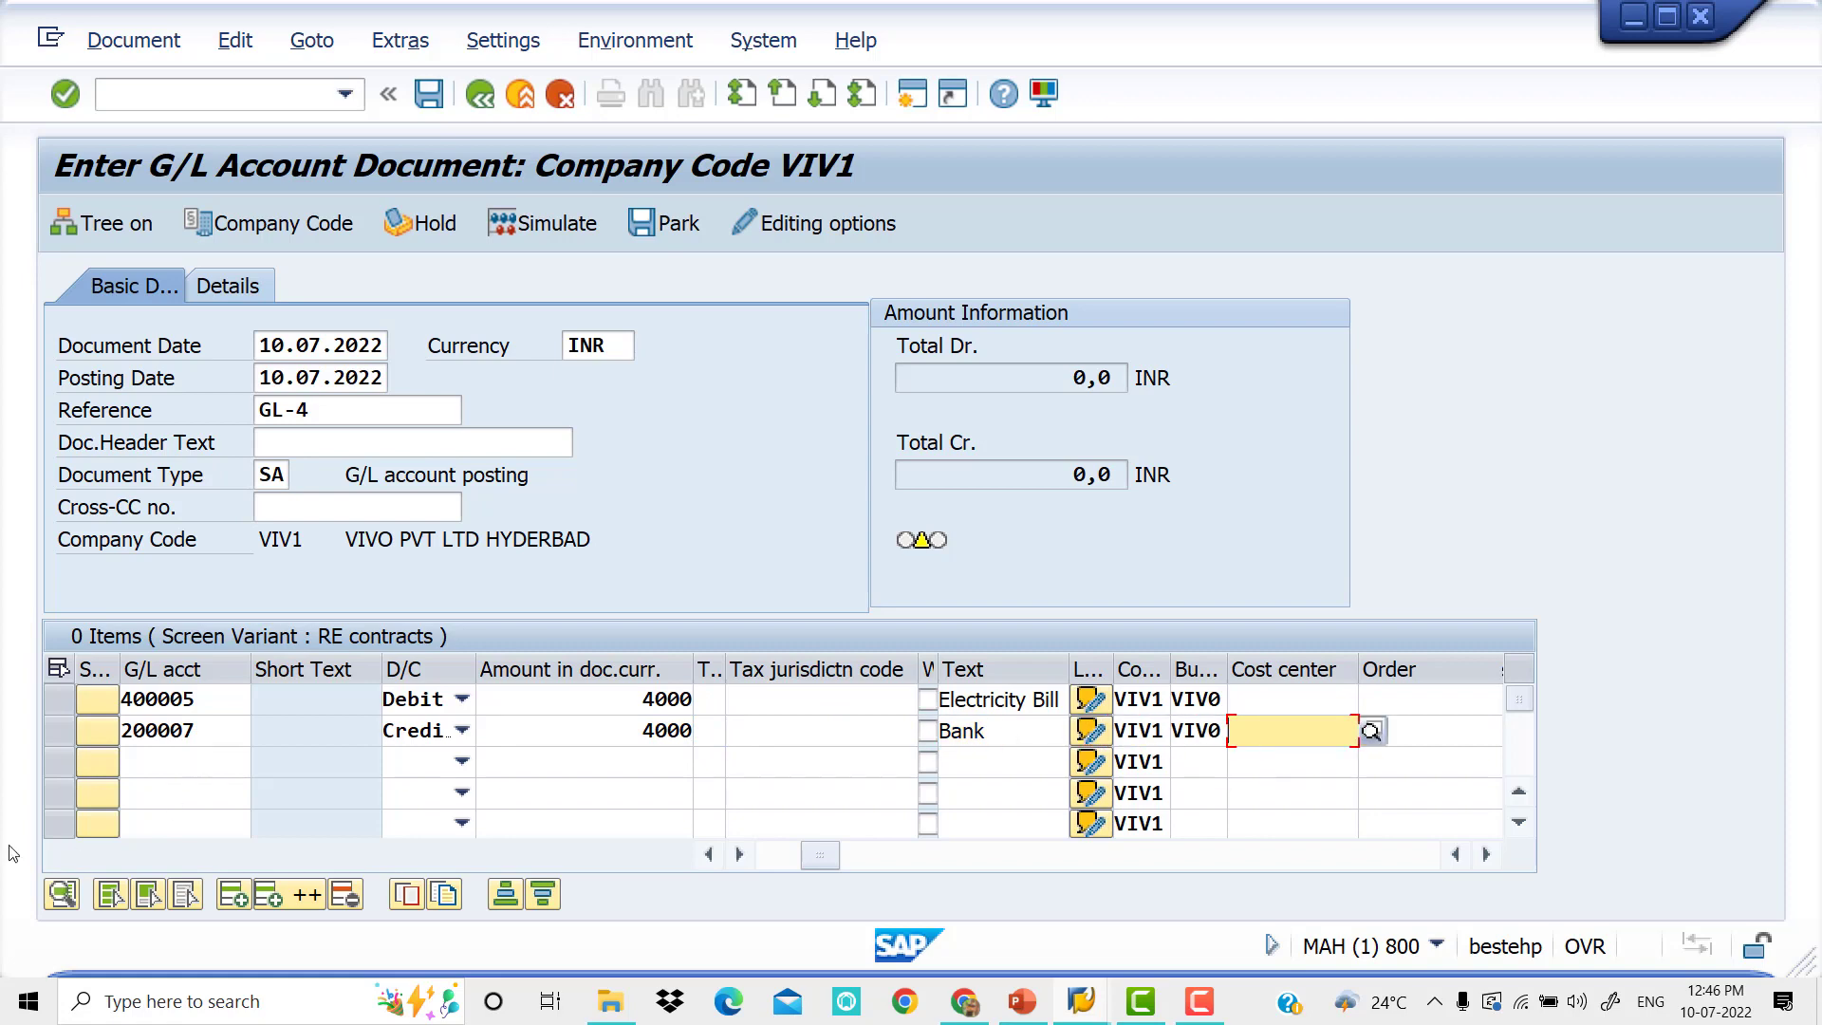
Open the Electricity Bill A/C line item and set its value date to 10.07.2022.
{"action": "double_click", "coordinate": [220, 705]}
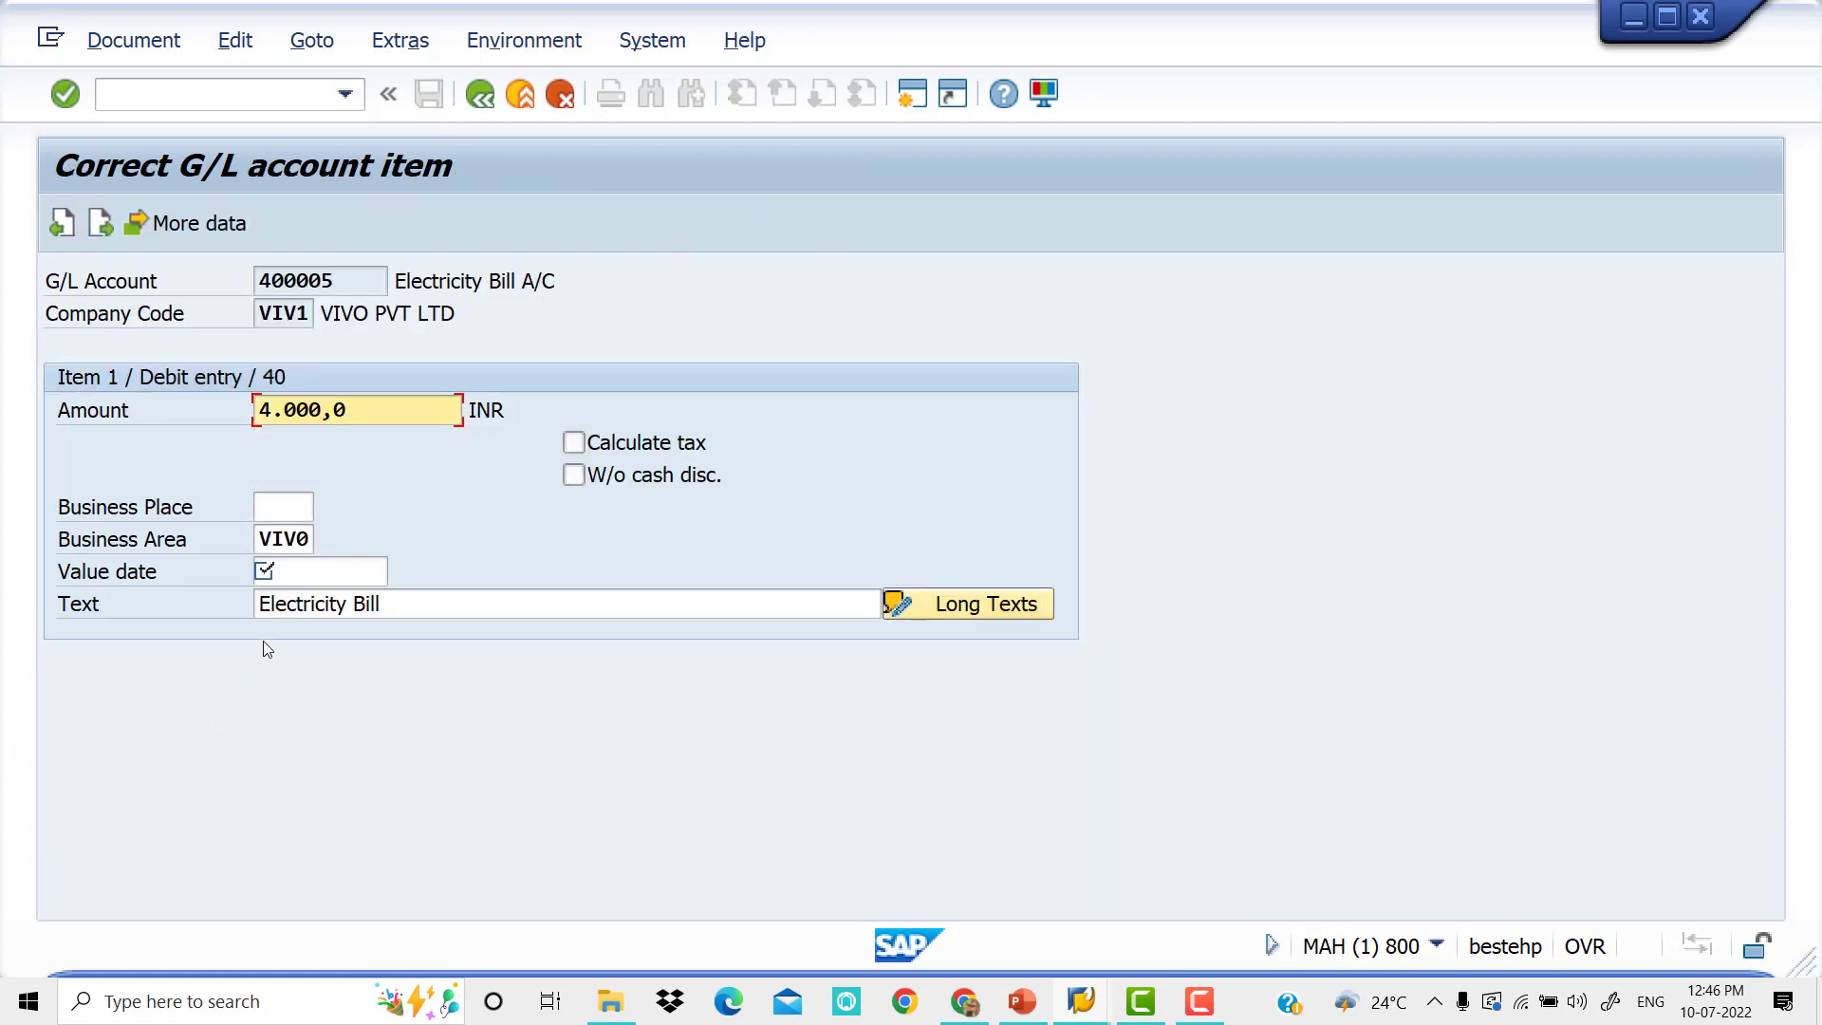
{"action": "left_click", "coordinate": [288, 576]}
{"action": "key", "text": "Down"}
{"action": "key", "text": "Return"}
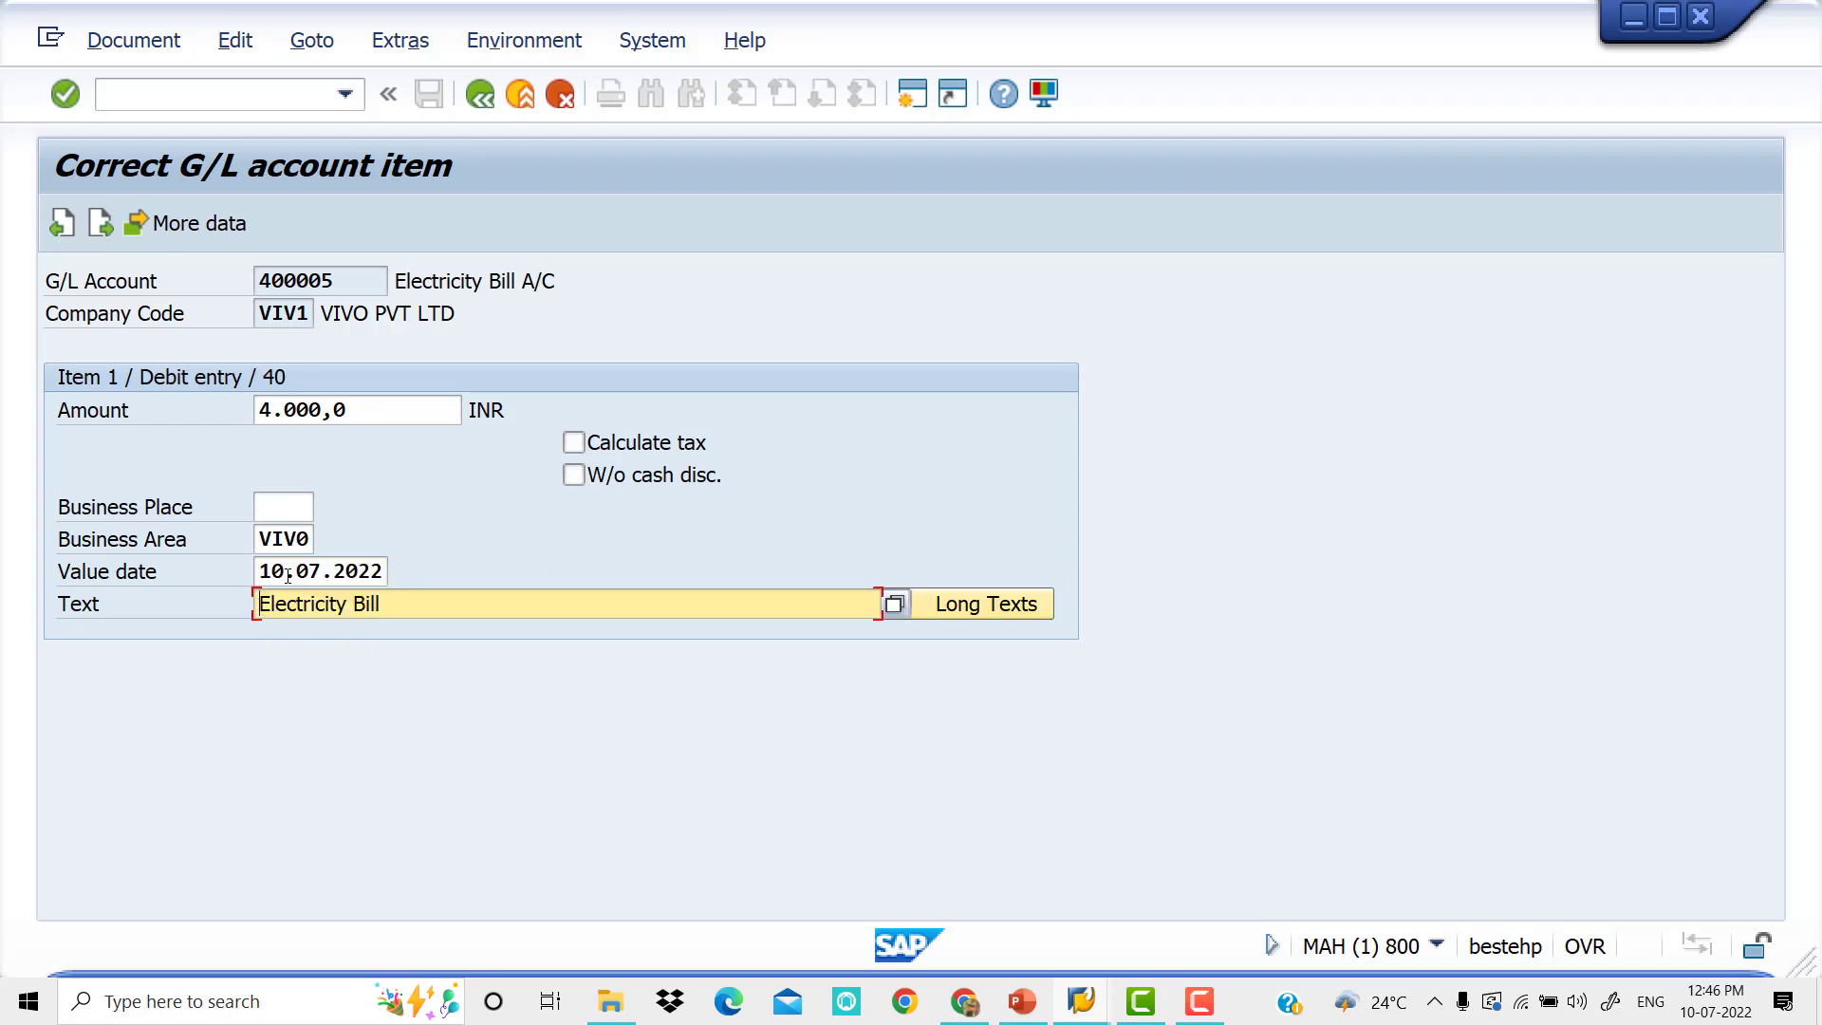
Open the HDFC BANK credit line item of document GL-4 and set its value date to 10.07.2022.
{"action": "left_click", "coordinate": [482, 95]}
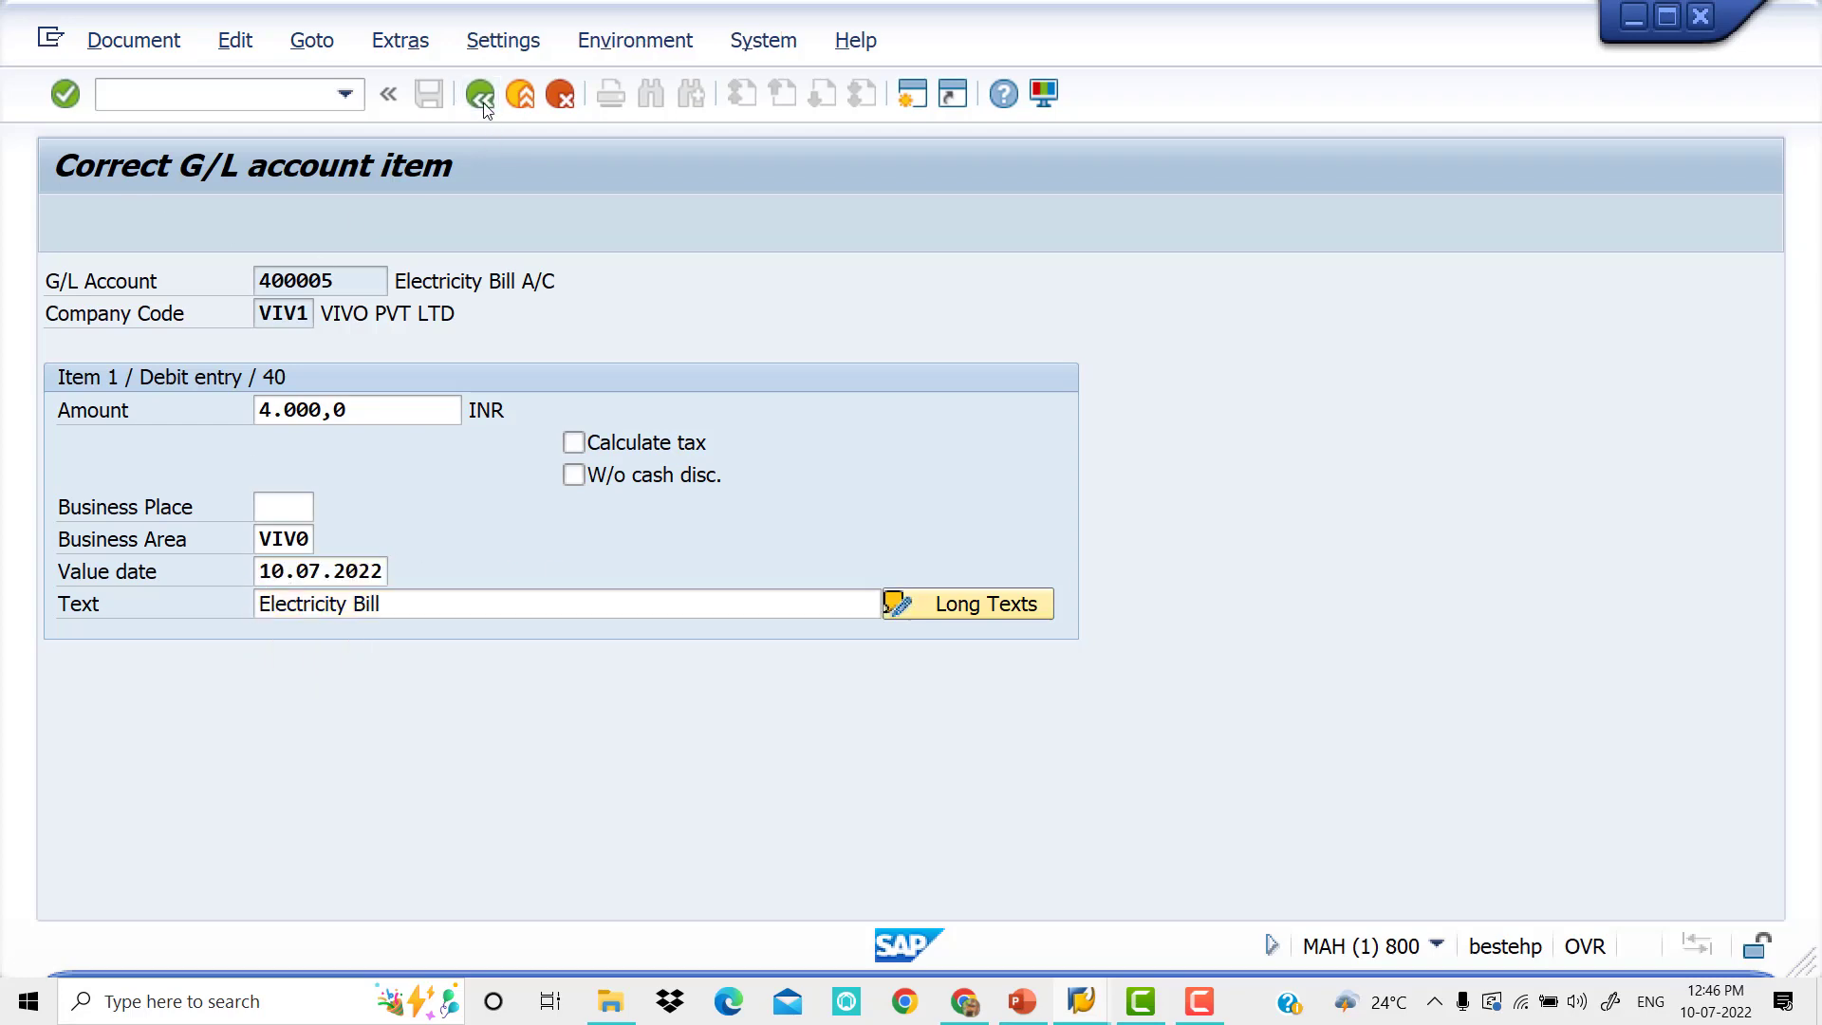
{"action": "double_click", "coordinate": [198, 736]}
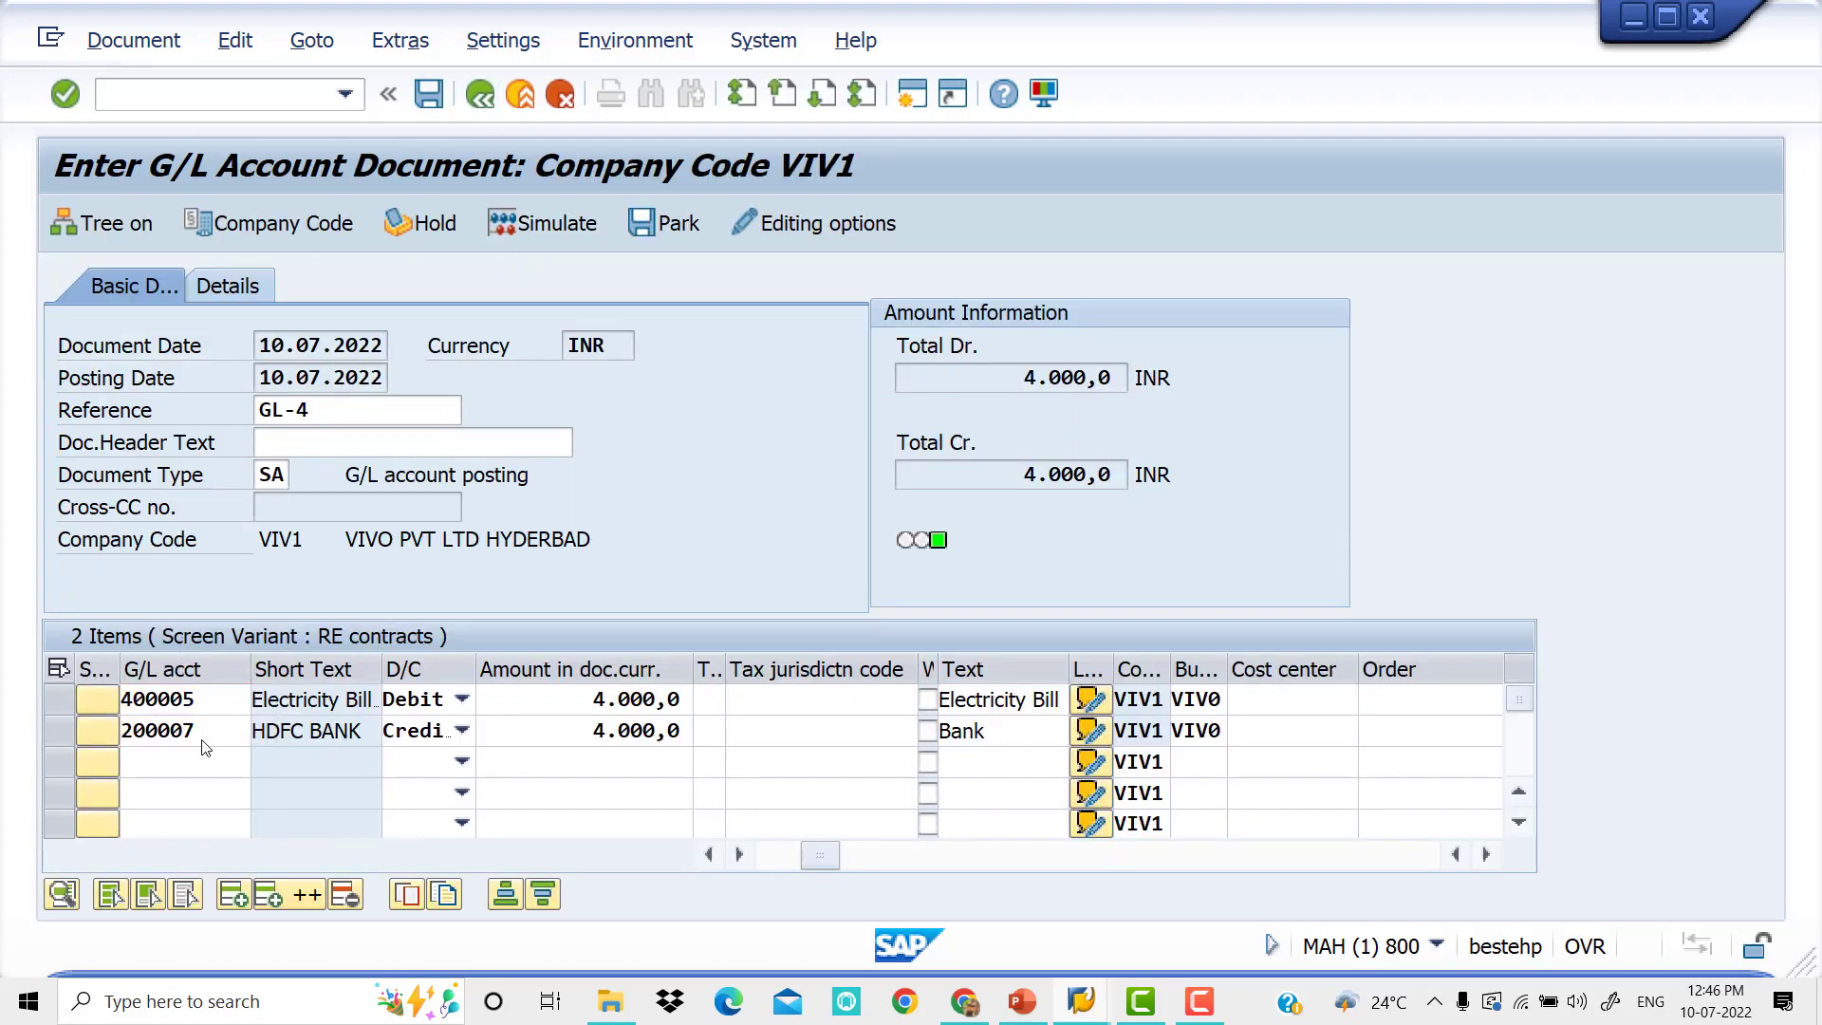
{"action": "left_click", "coordinate": [327, 540]}
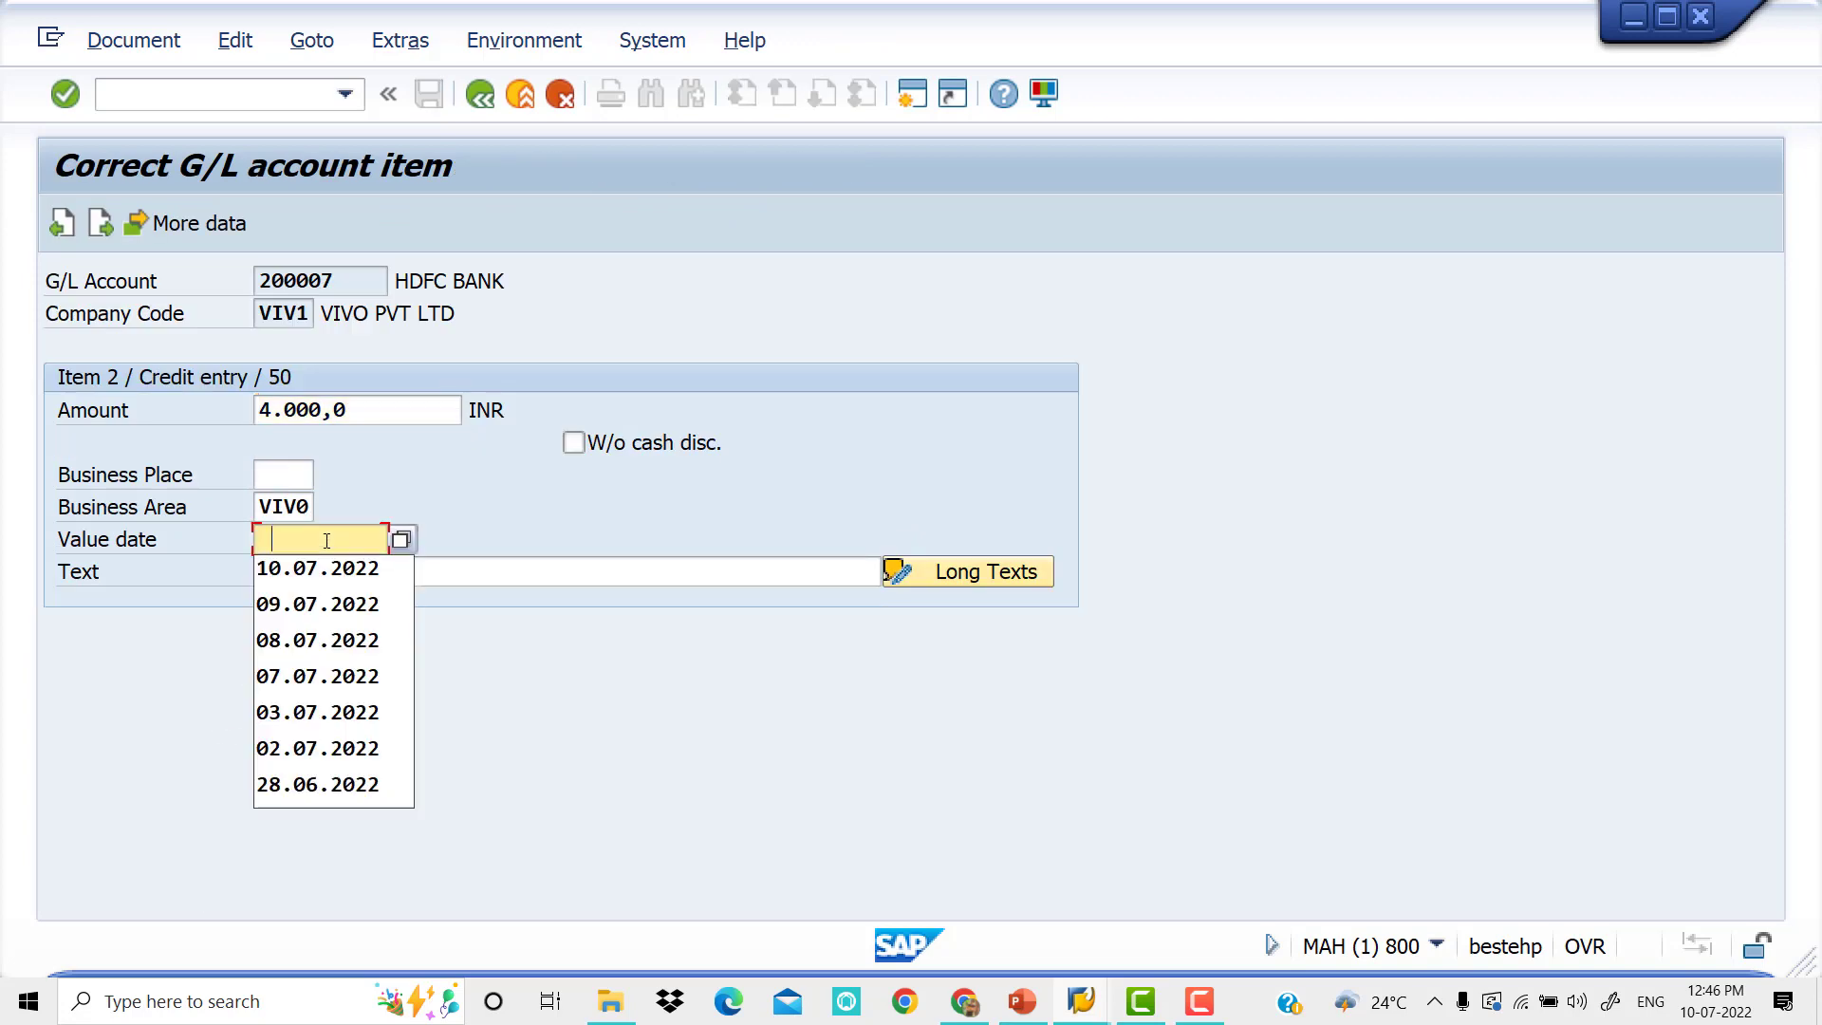
{"action": "key", "text": "Down"}
{"action": "key", "text": "Return"}
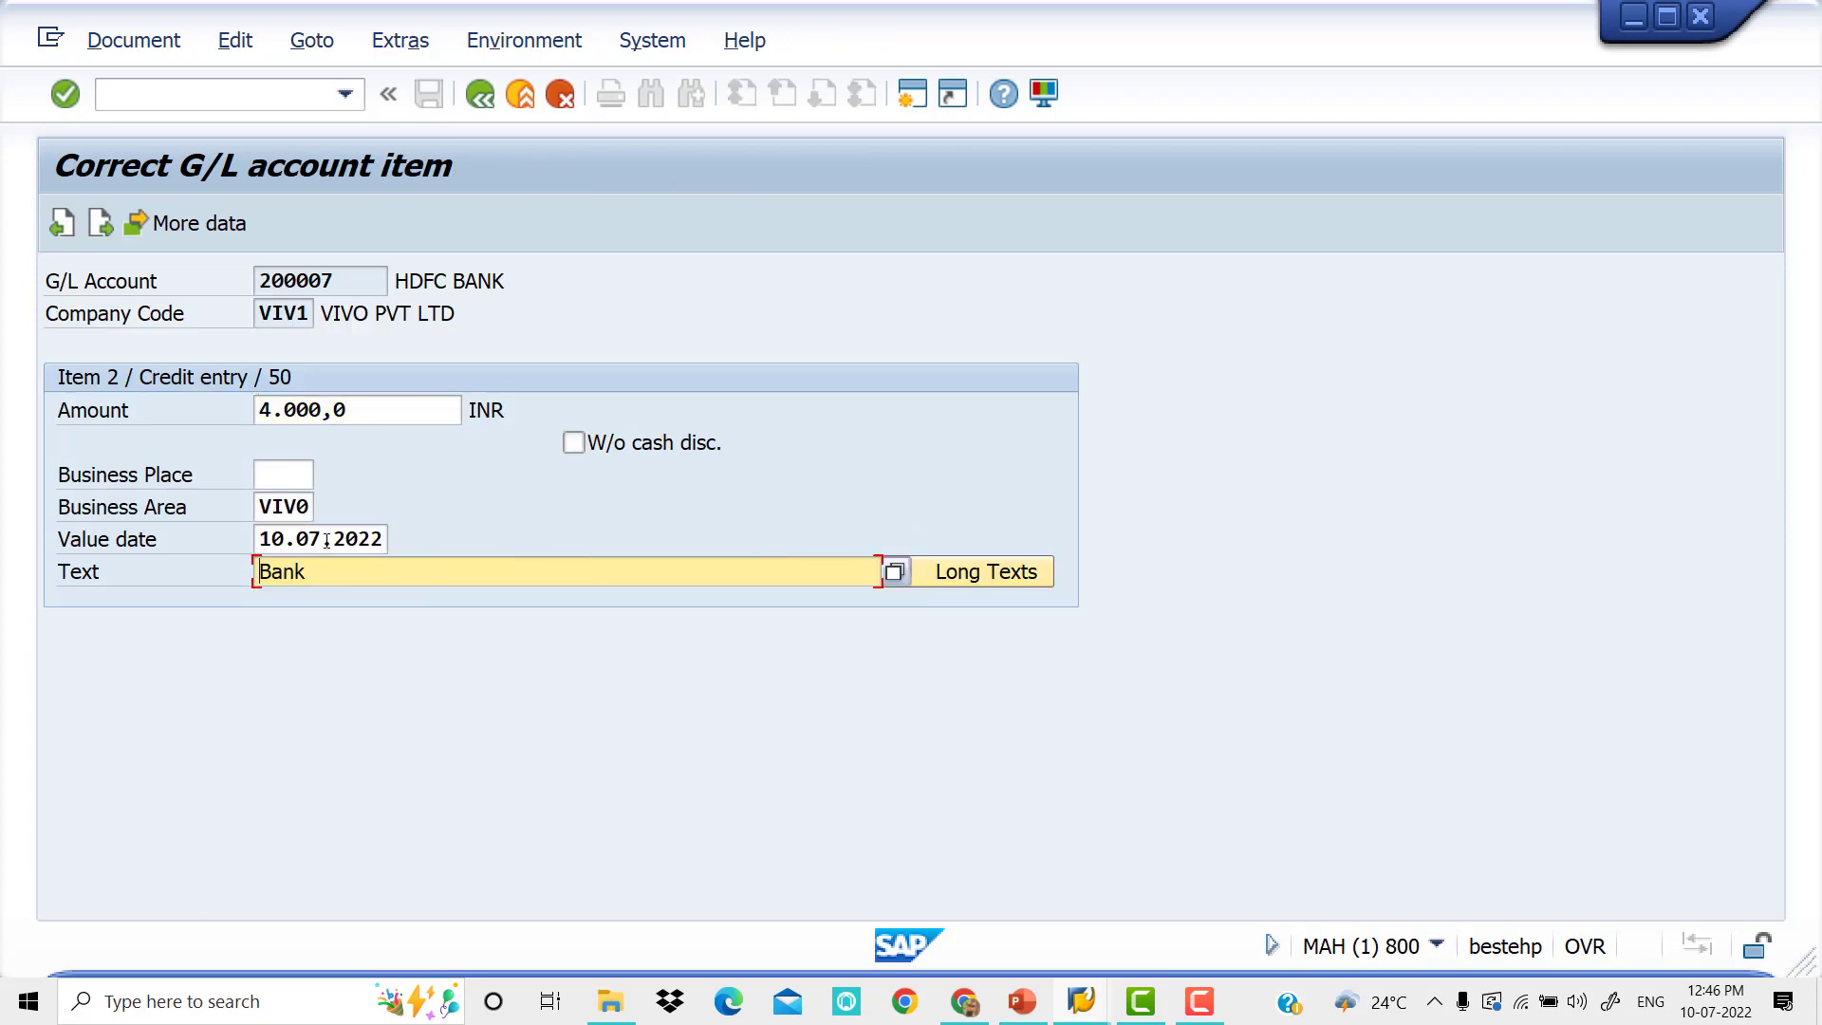
Return to the document entry, simulate document GL-4 and post it.
{"action": "left_click", "coordinate": [482, 95]}
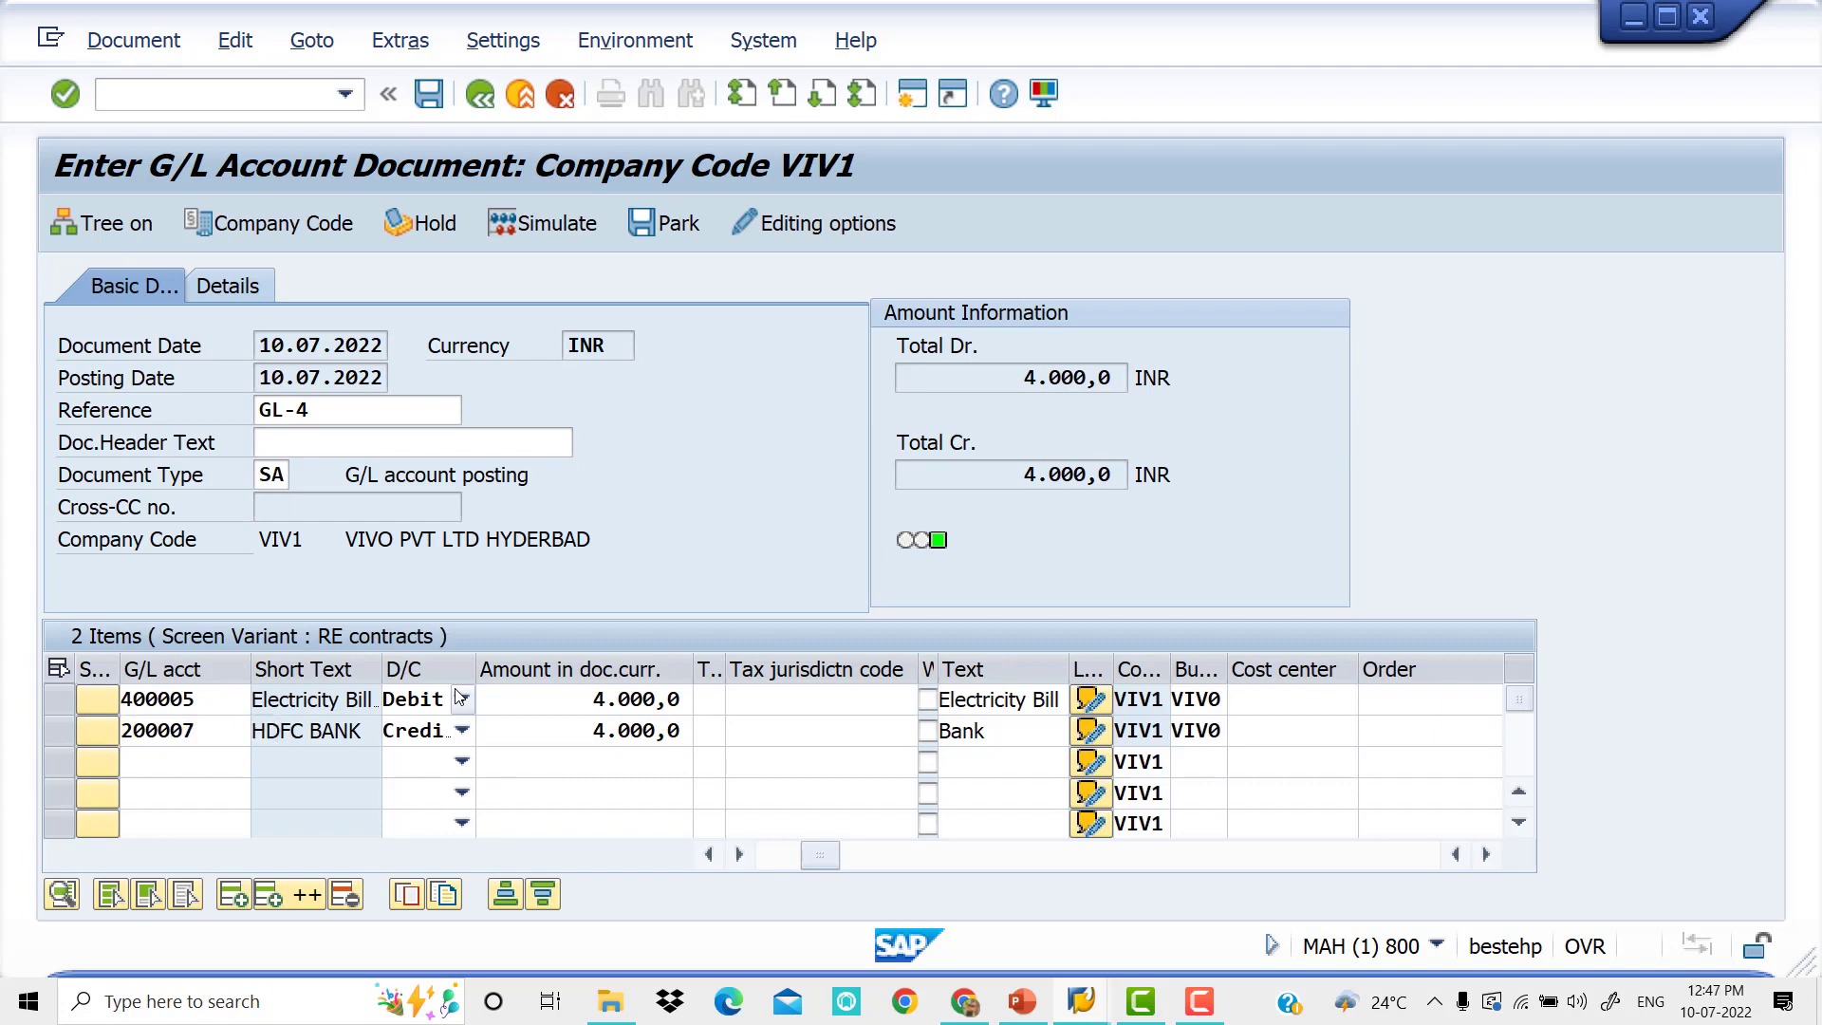
{"action": "left_click", "coordinate": [549, 229]}
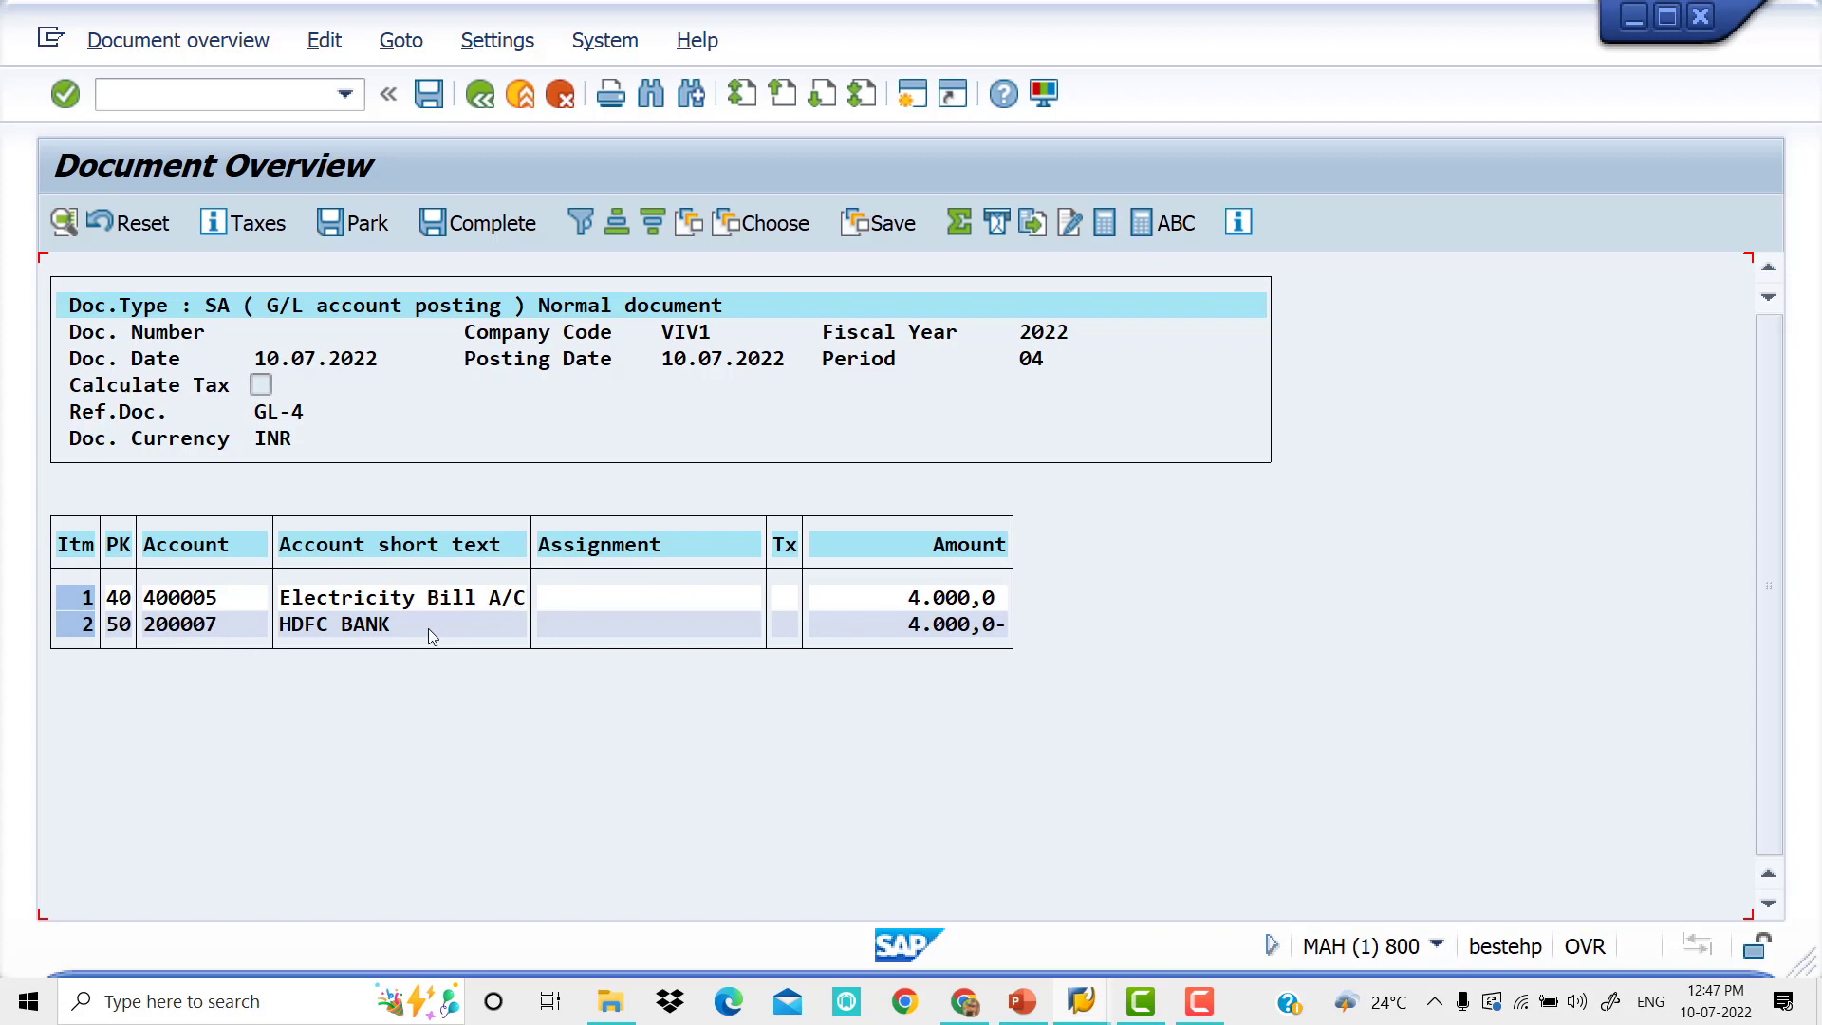
{"action": "left_click", "coordinate": [434, 100]}
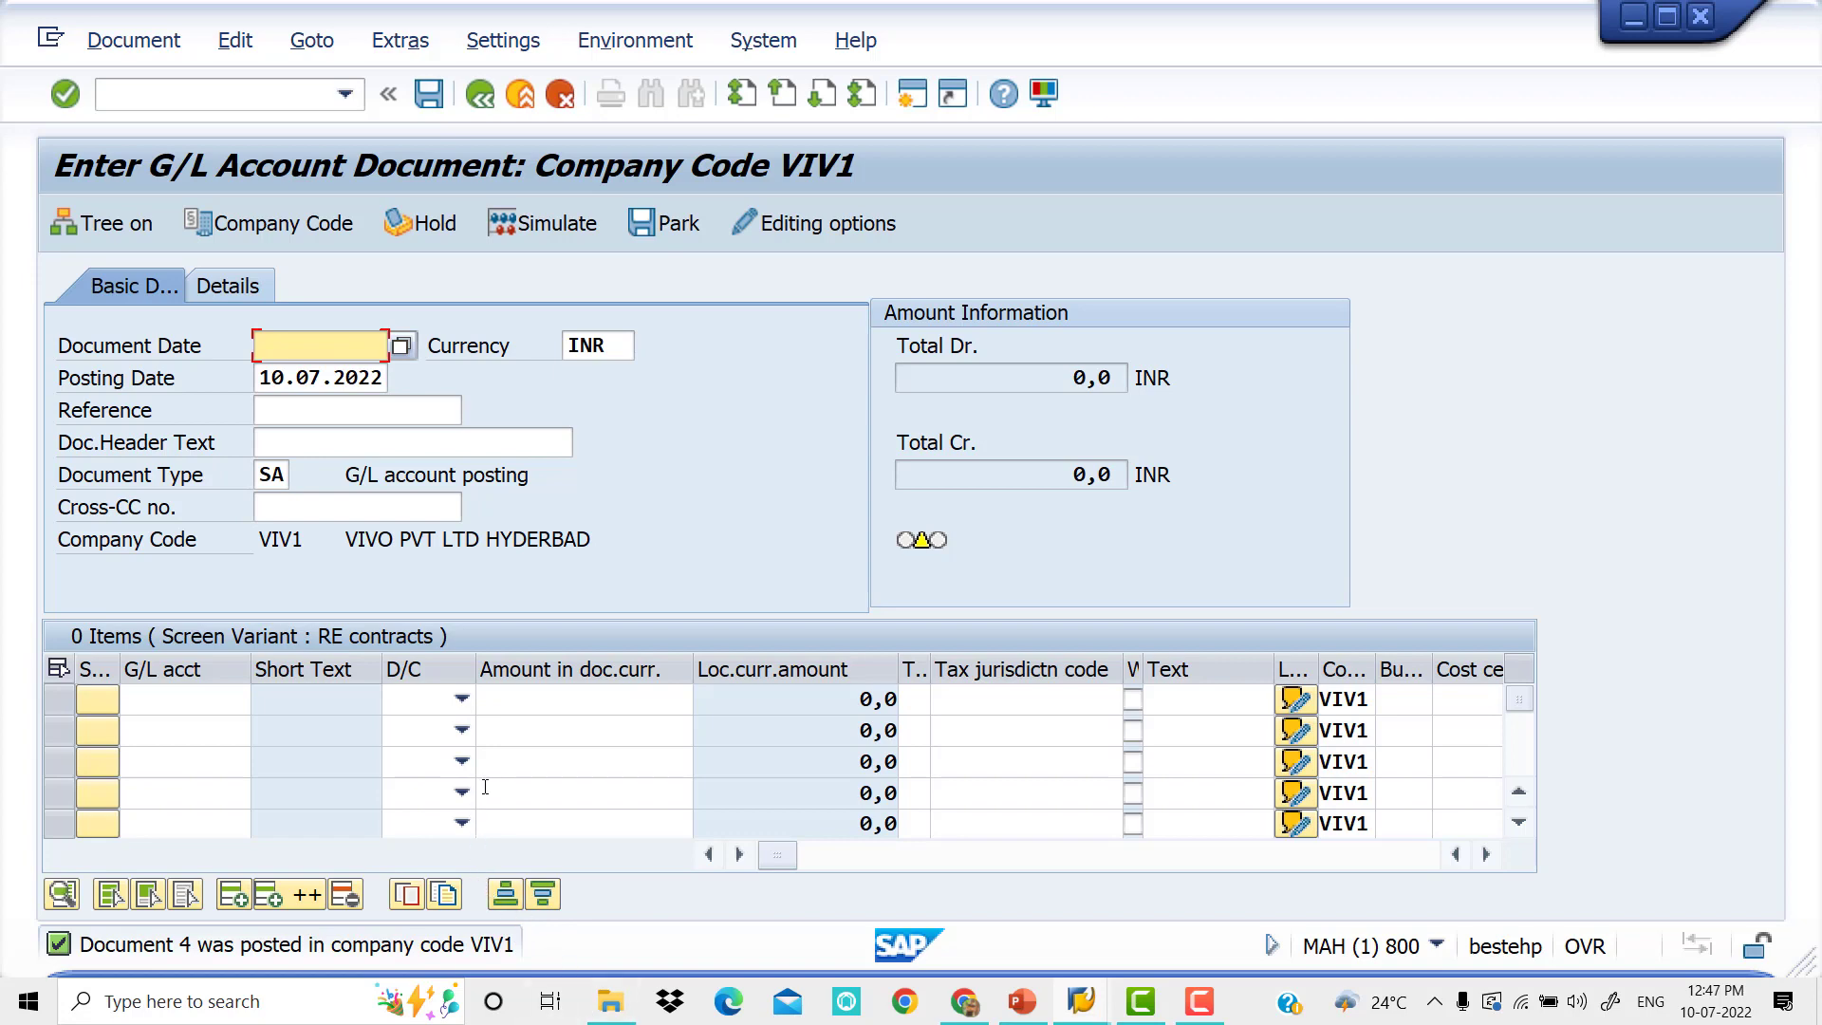
Check the G/L transaction codes on slide 4 of the GL POSTING presentation in PowerPoint and return to SAP.
{"action": "left_click", "coordinate": [1020, 1009]}
{"action": "left_click", "coordinate": [206, 733]}
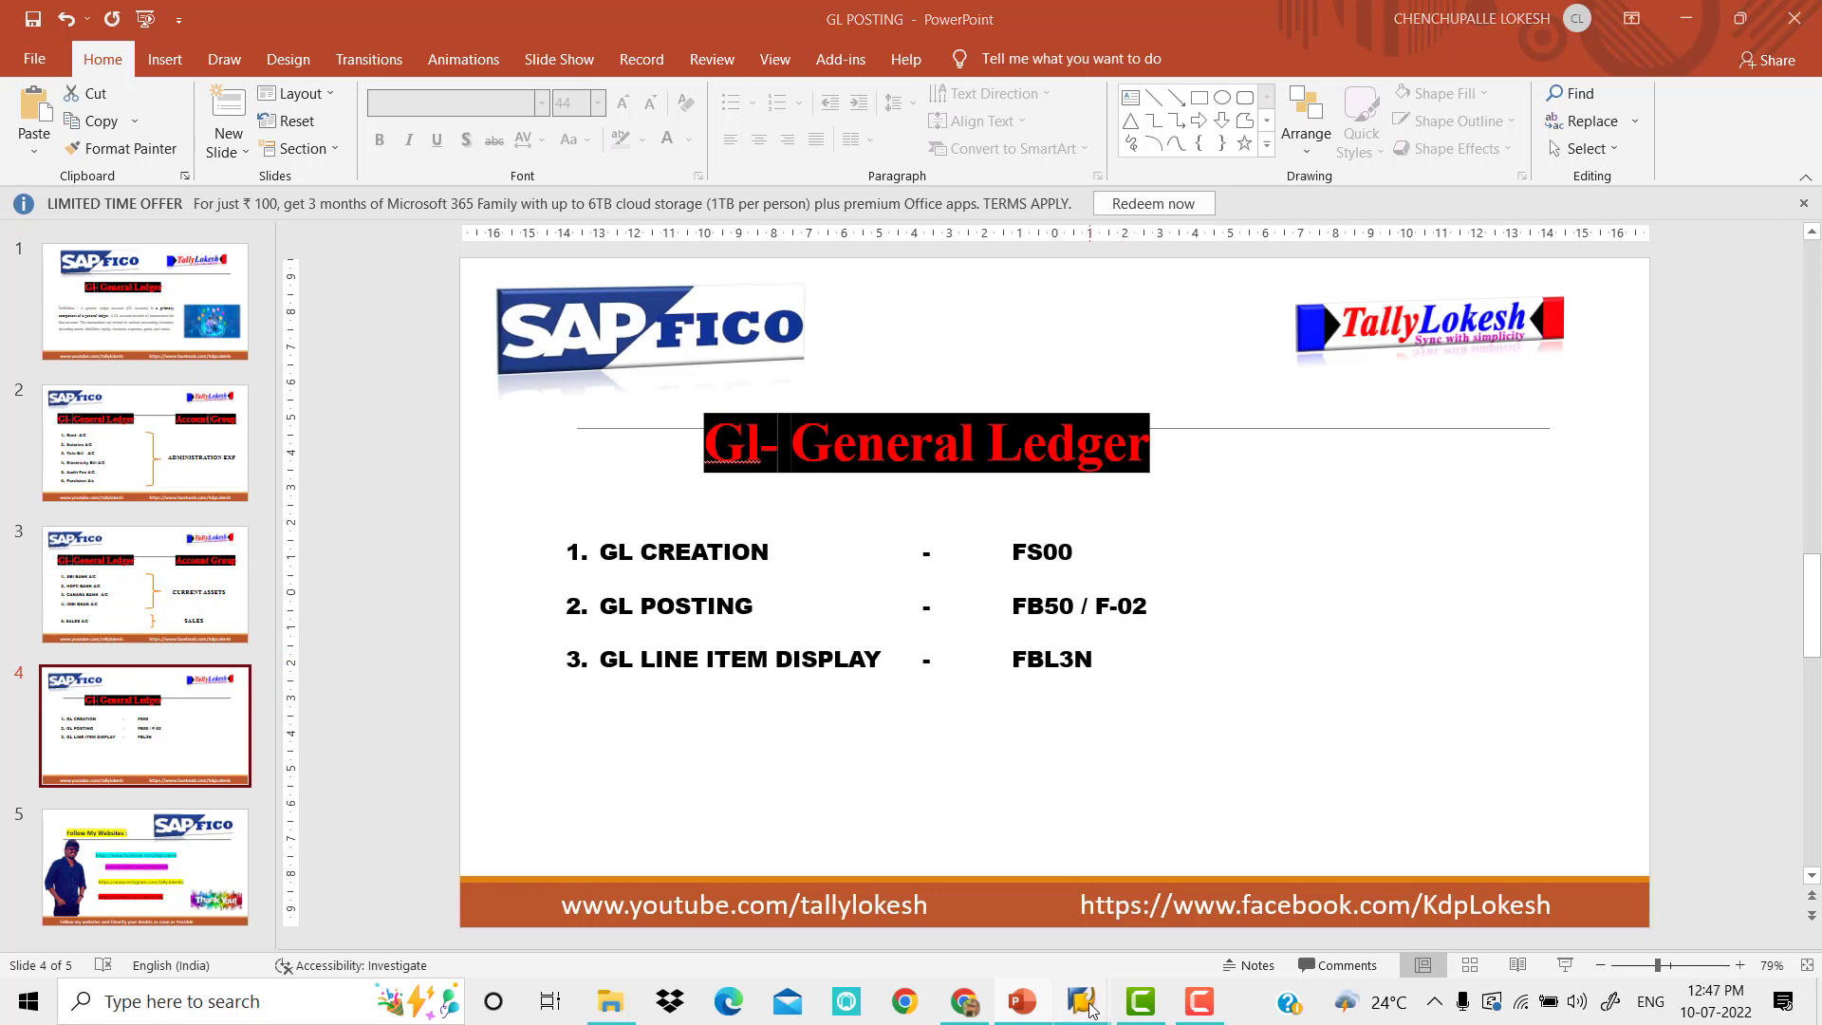
{"action": "mouse_move", "coordinate": [1091, 1009]}
{"action": "left_click", "coordinate": [1080, 918]}
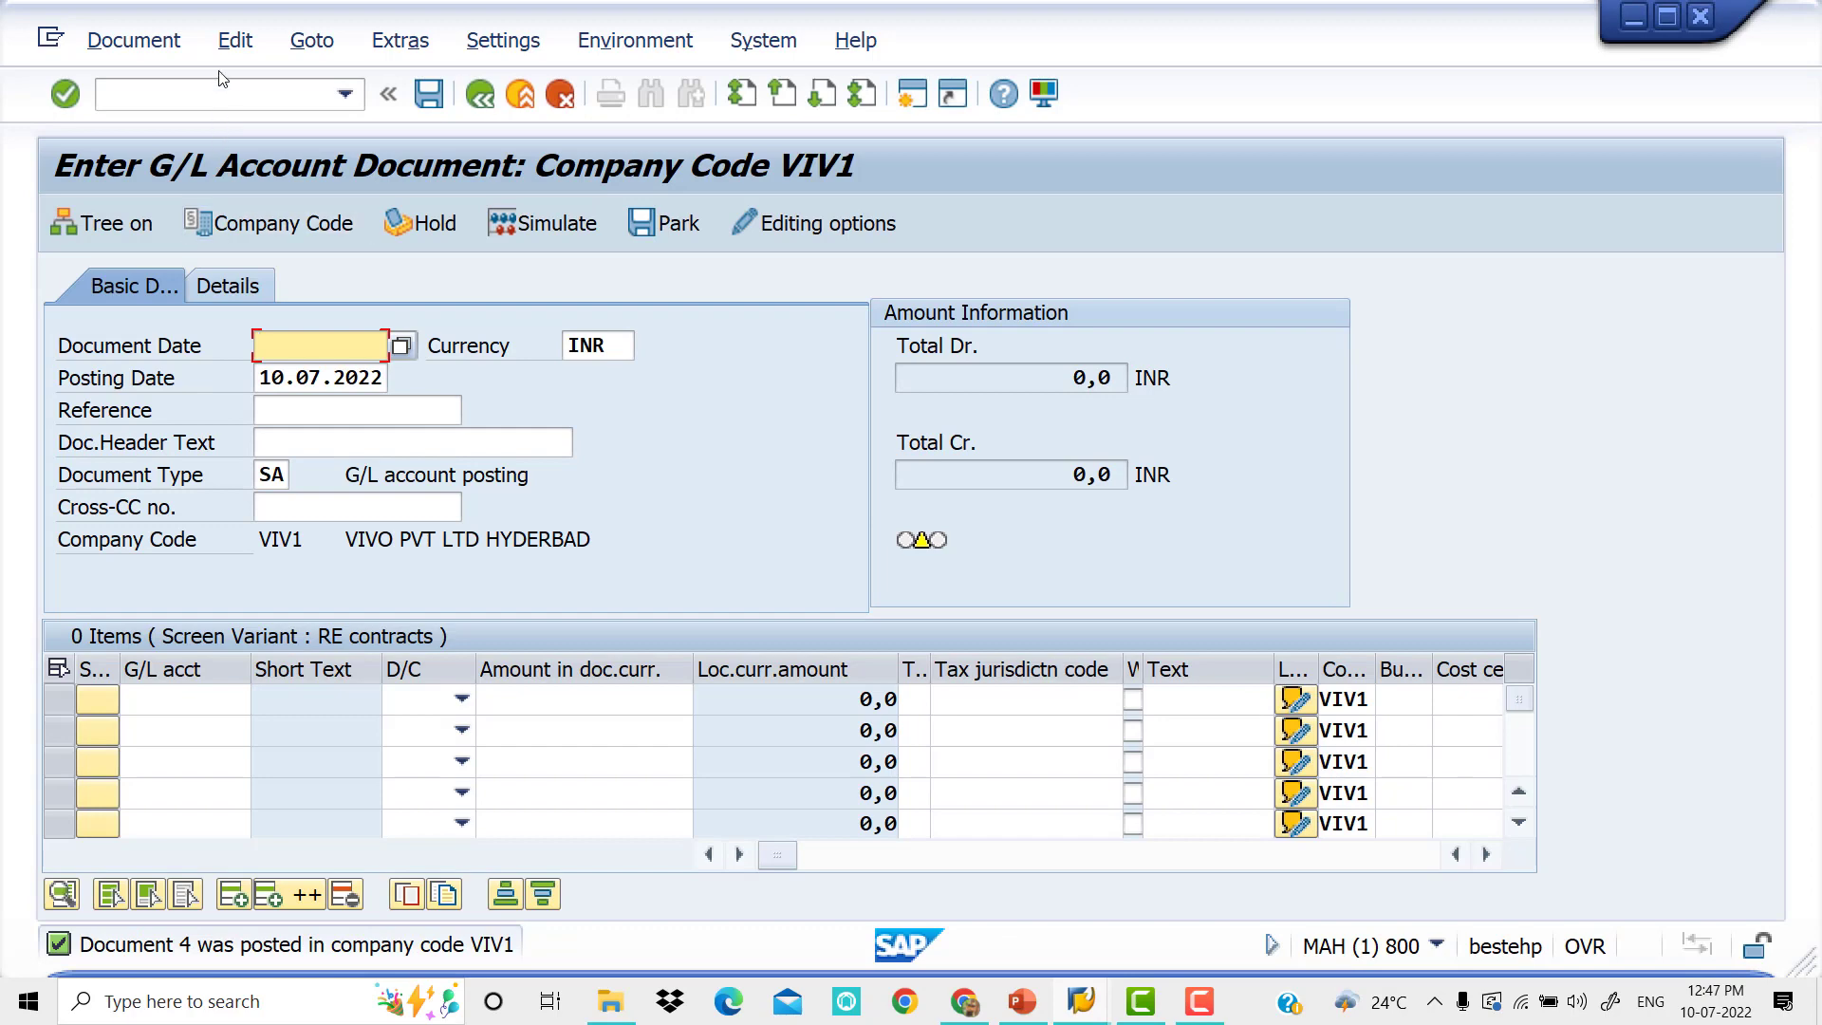
Leave the document entry and start transaction FBL3N for G/L account line item display.
{"action": "left_click", "coordinate": [227, 90]}
{"action": "type", "text": "/n"}
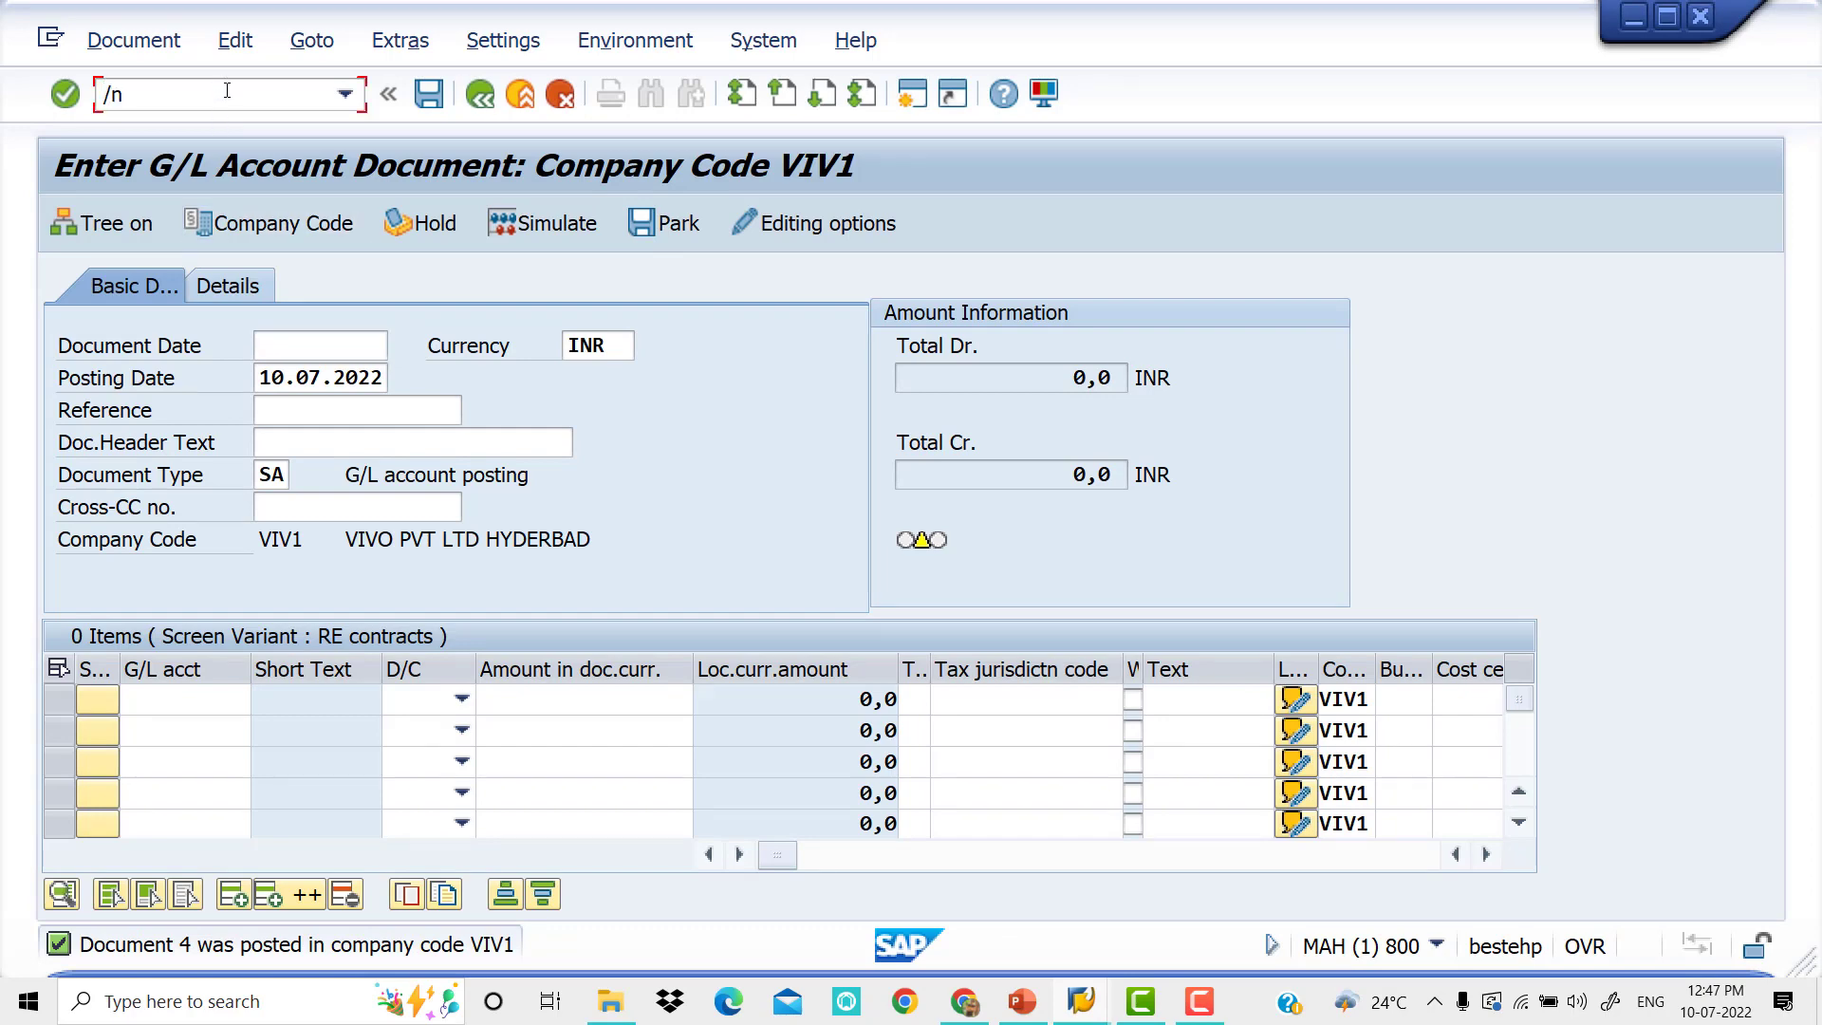
{"action": "key", "text": "BackSpace"}
{"action": "type", "text": "NFBL3N"}
{"action": "key", "text": "Return"}
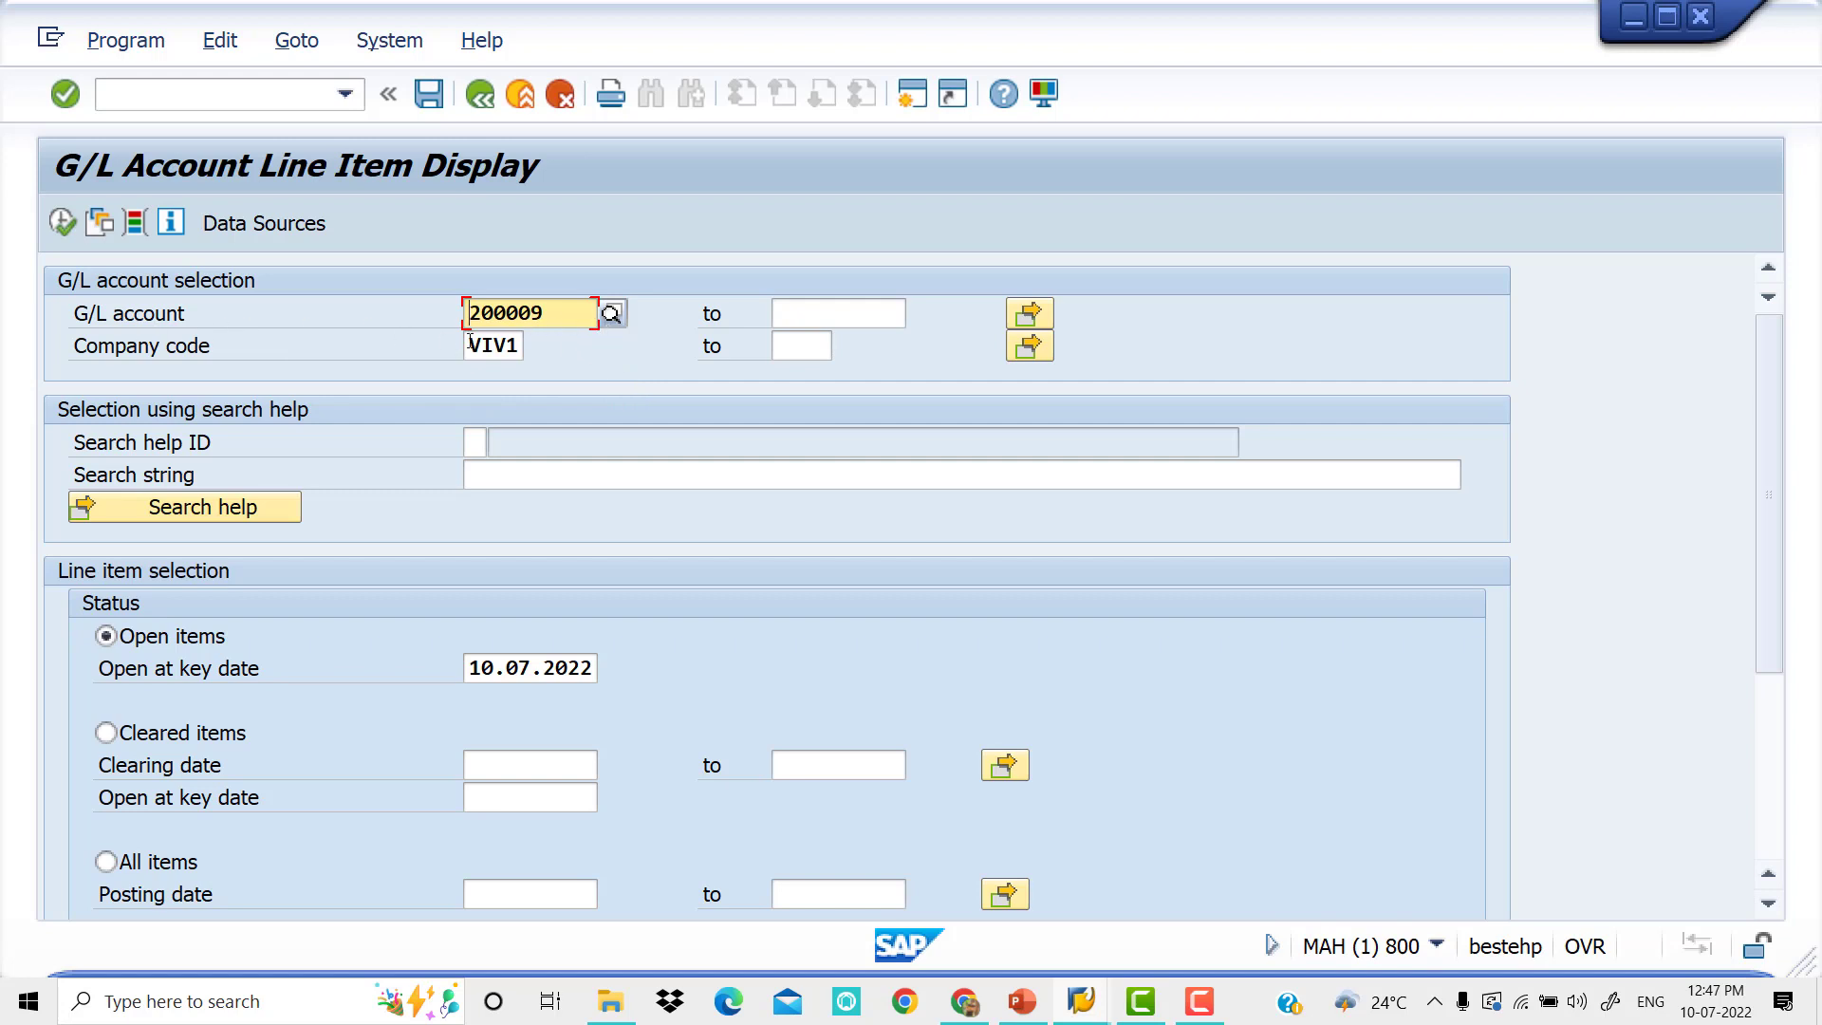
Choose the Rent A/C account (400002) from the account search and display its open line items for company code VIV1.
{"action": "left_click", "coordinate": [612, 314]}
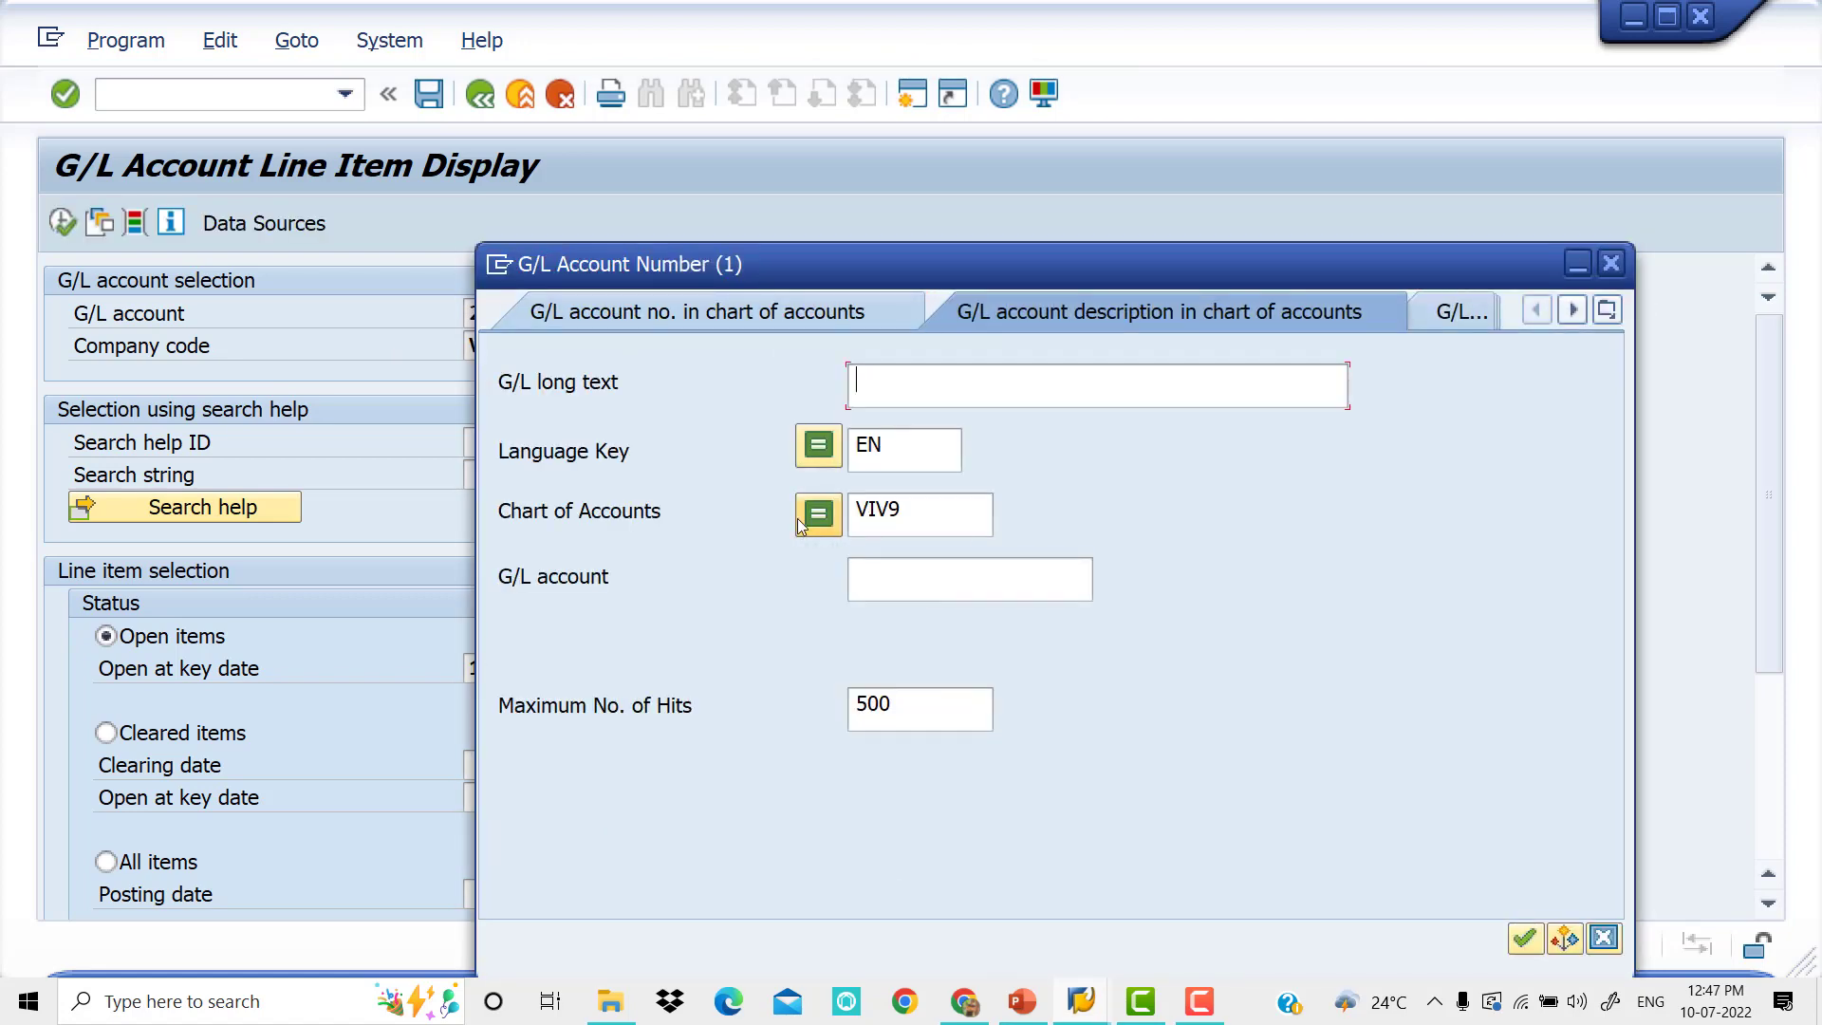
{"action": "key", "text": "Return"}
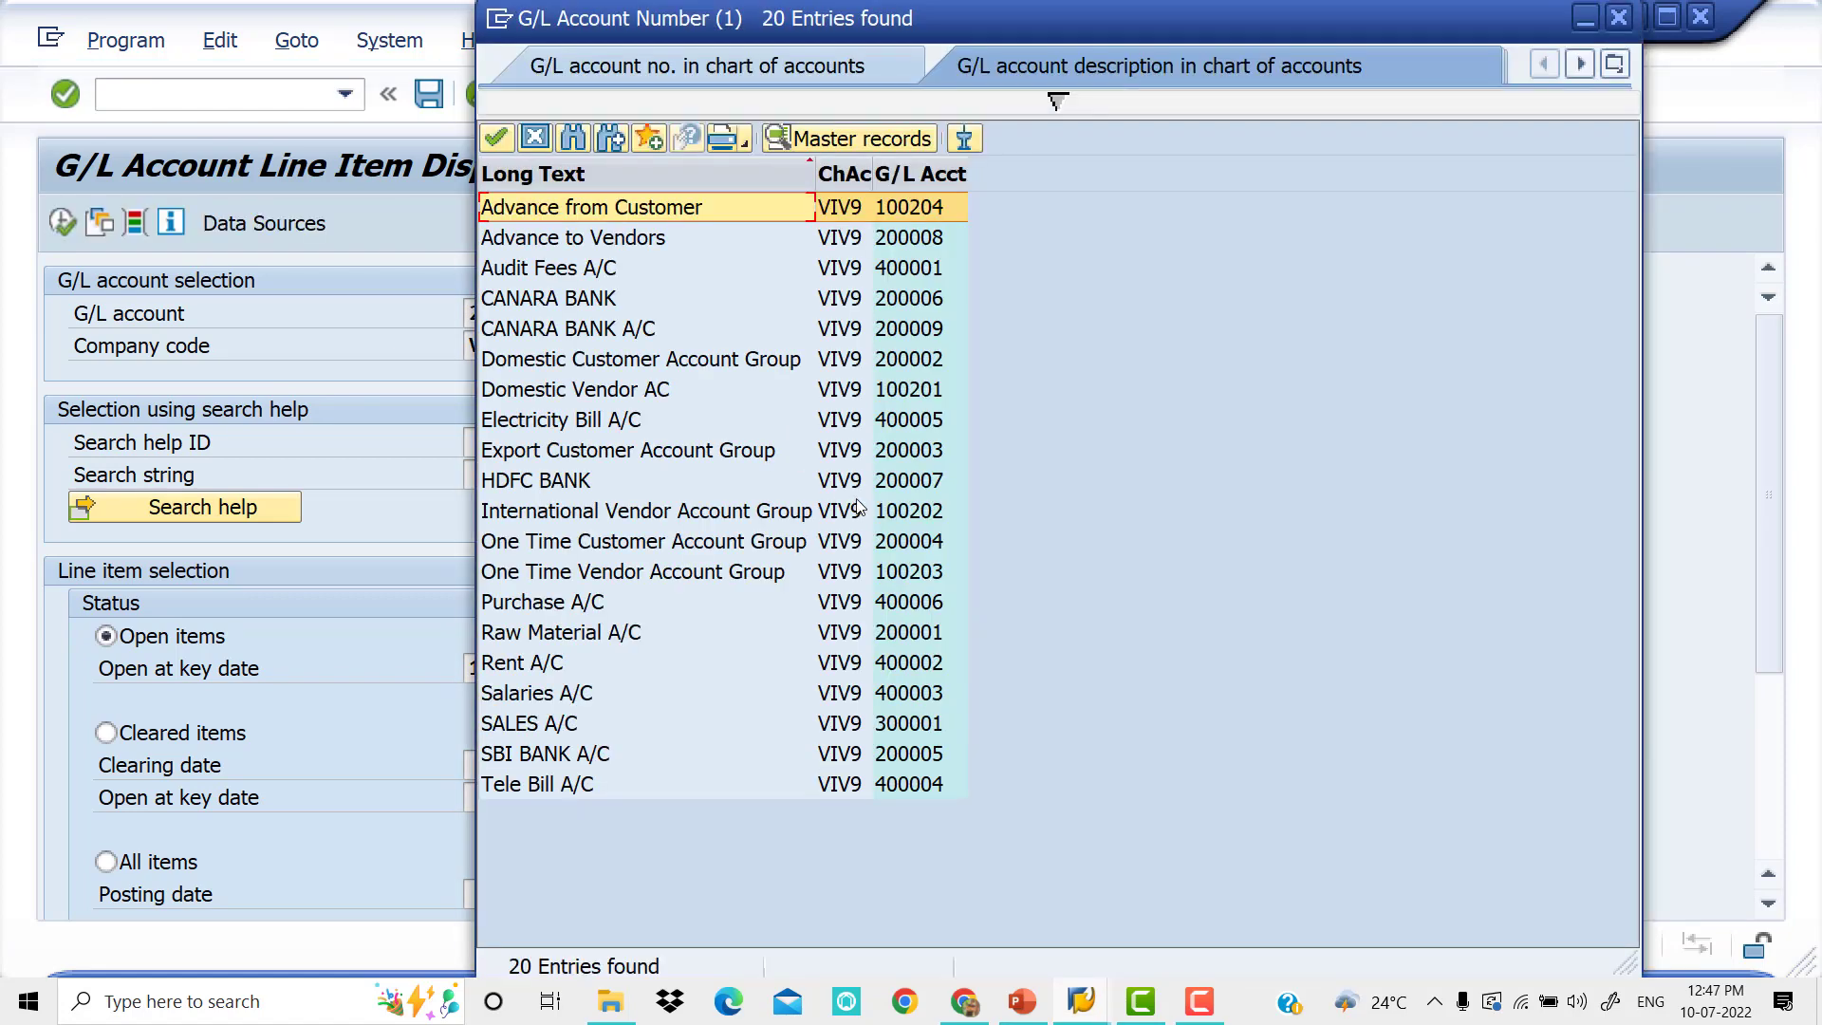
{"action": "left_click", "coordinate": [539, 662]}
{"action": "key", "text": "Escape"}
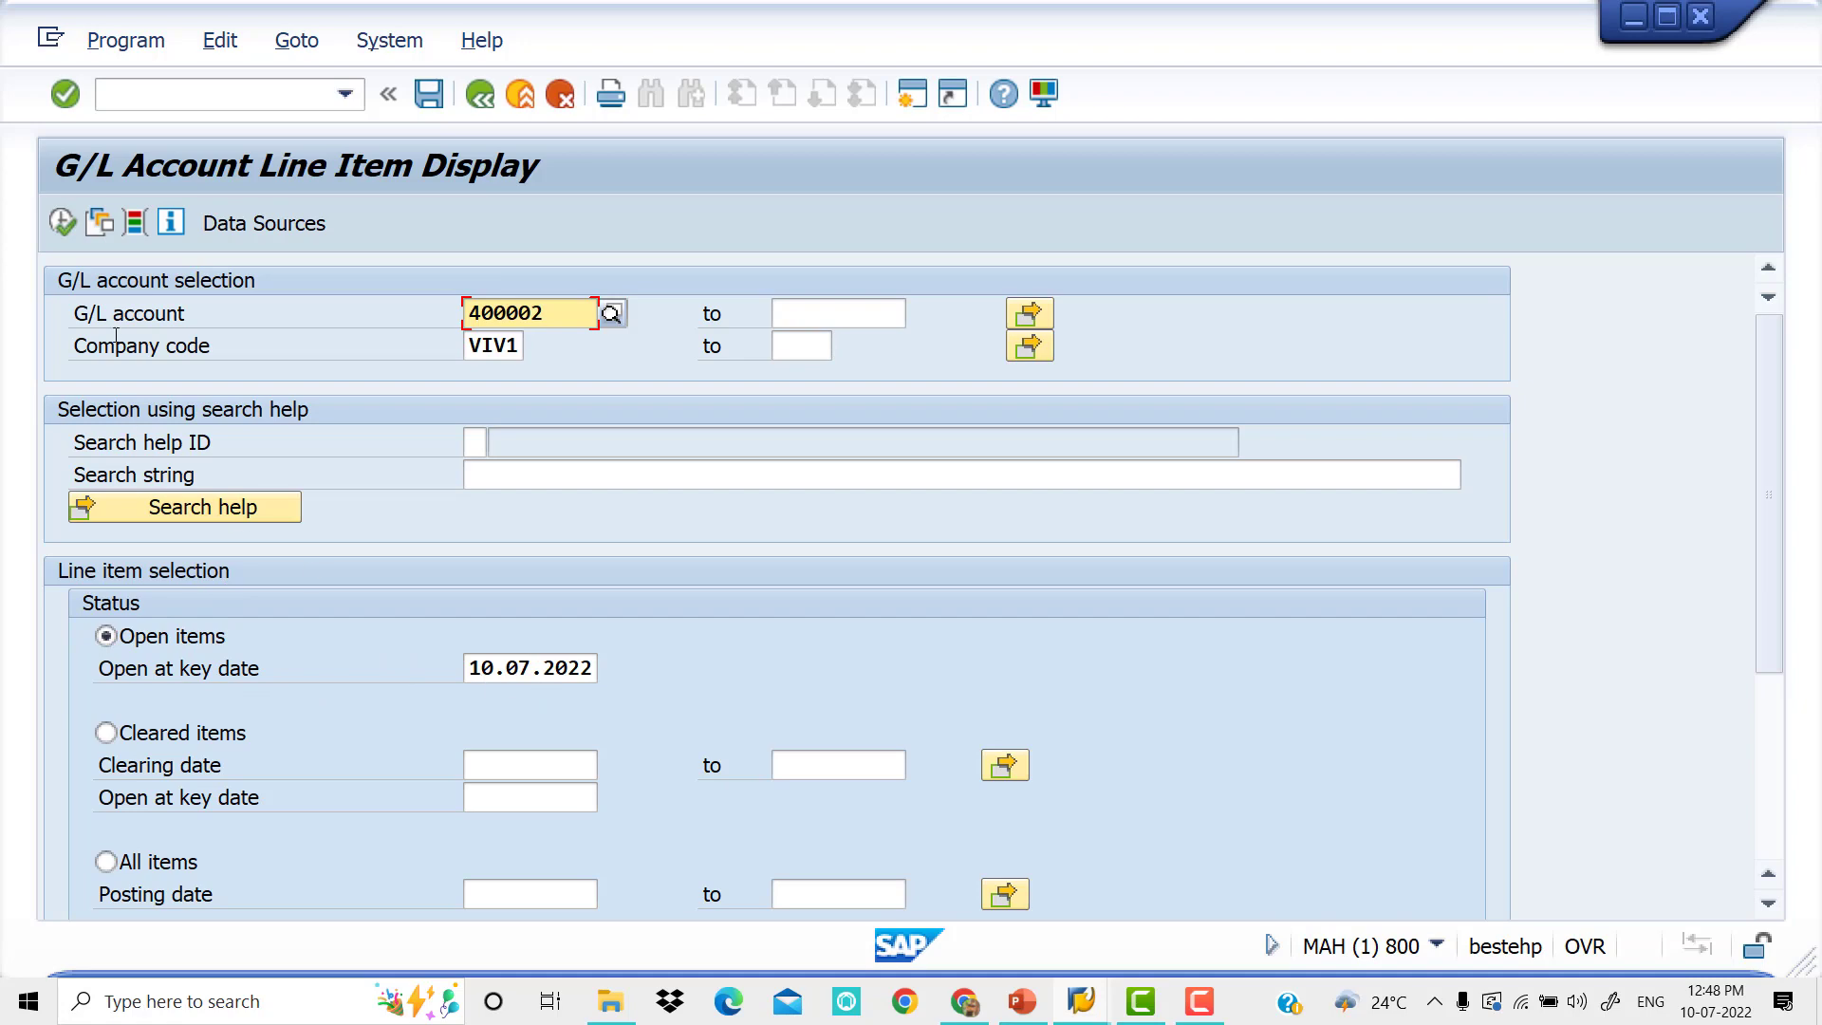
{"action": "left_click", "coordinate": [60, 226]}
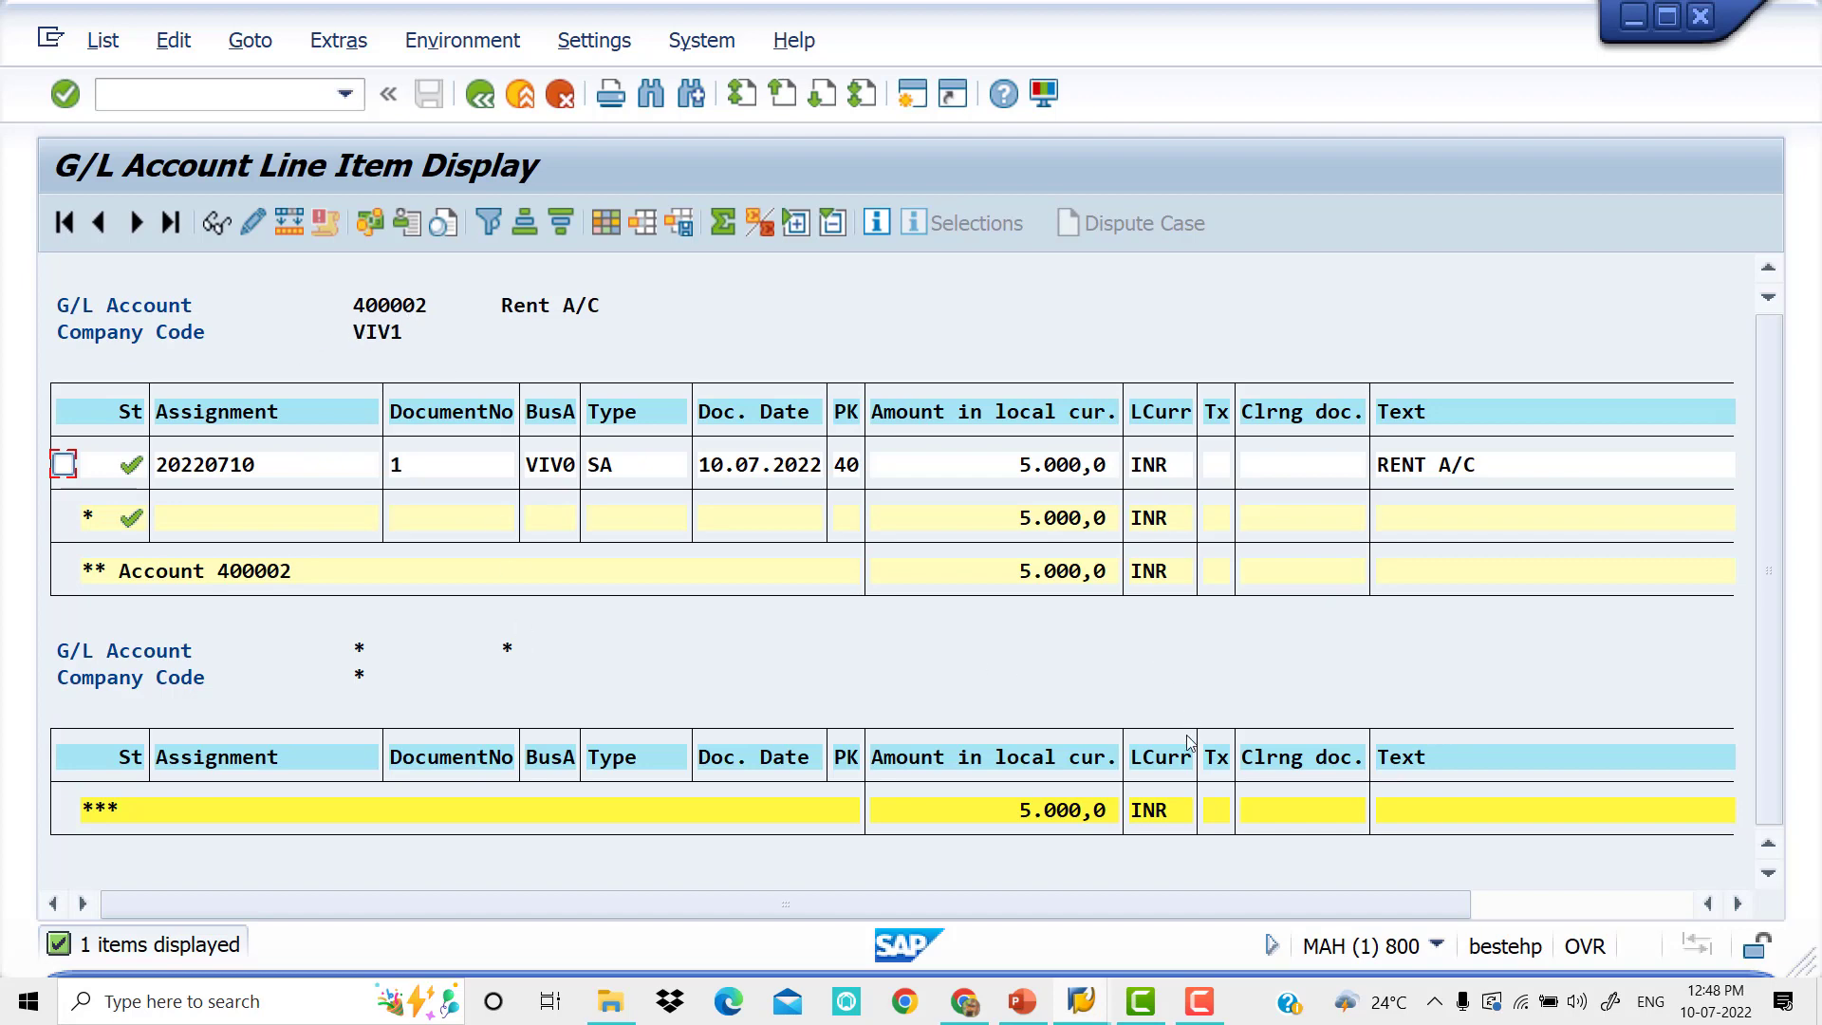
Go back to the selection, change the G/L account to 400003 and display the open line items of Salaries A/C.
{"action": "left_click", "coordinate": [483, 106]}
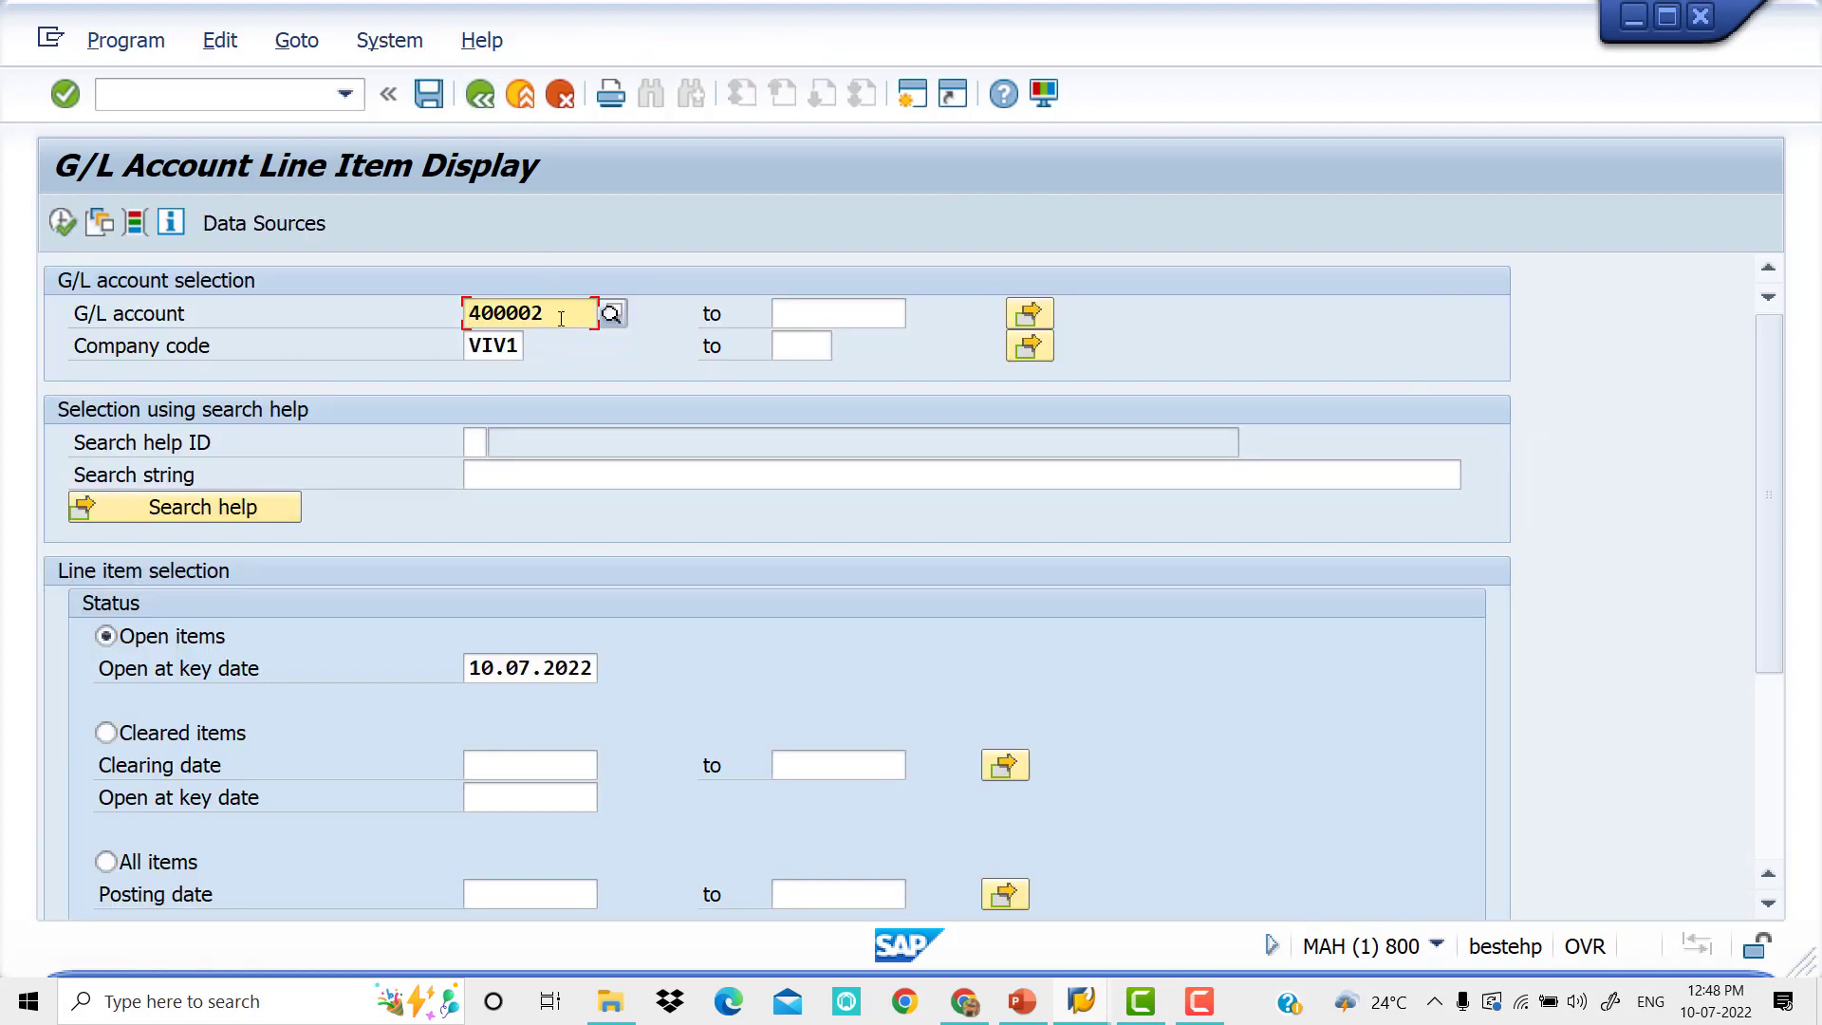
{"action": "key", "text": "BackSpace"}
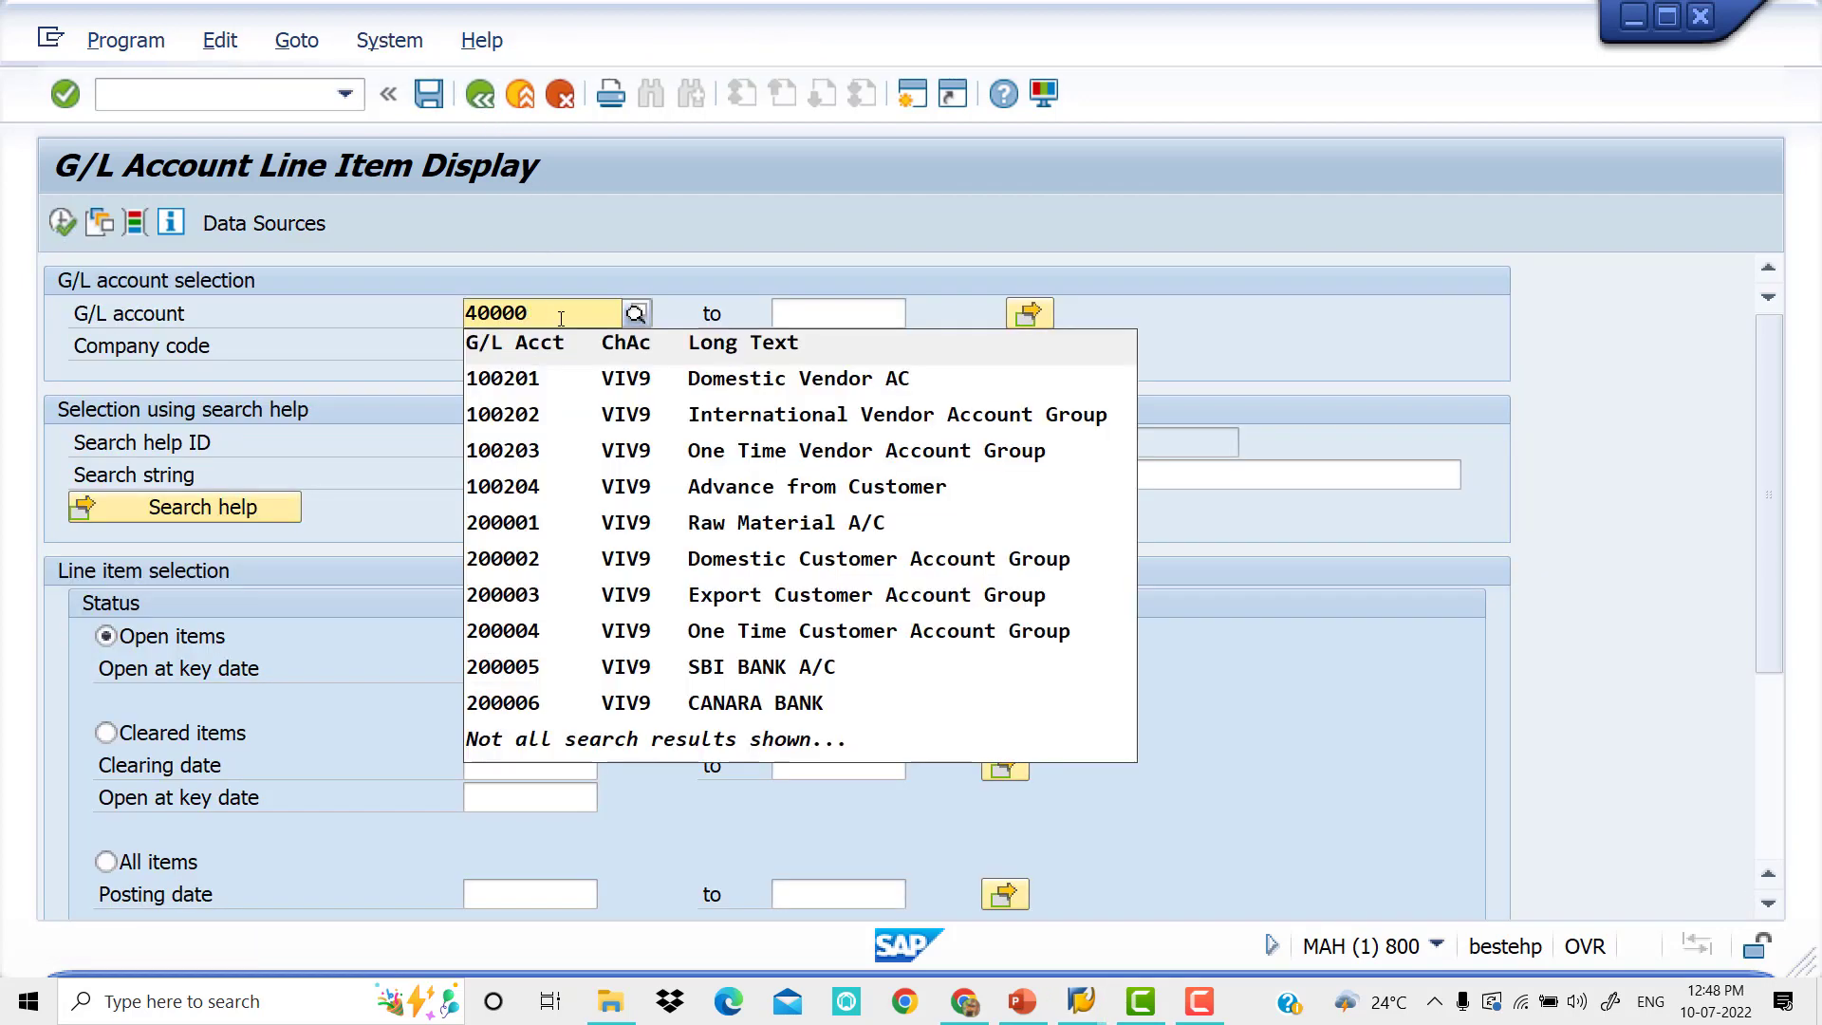
{"action": "type", "text": "3"}
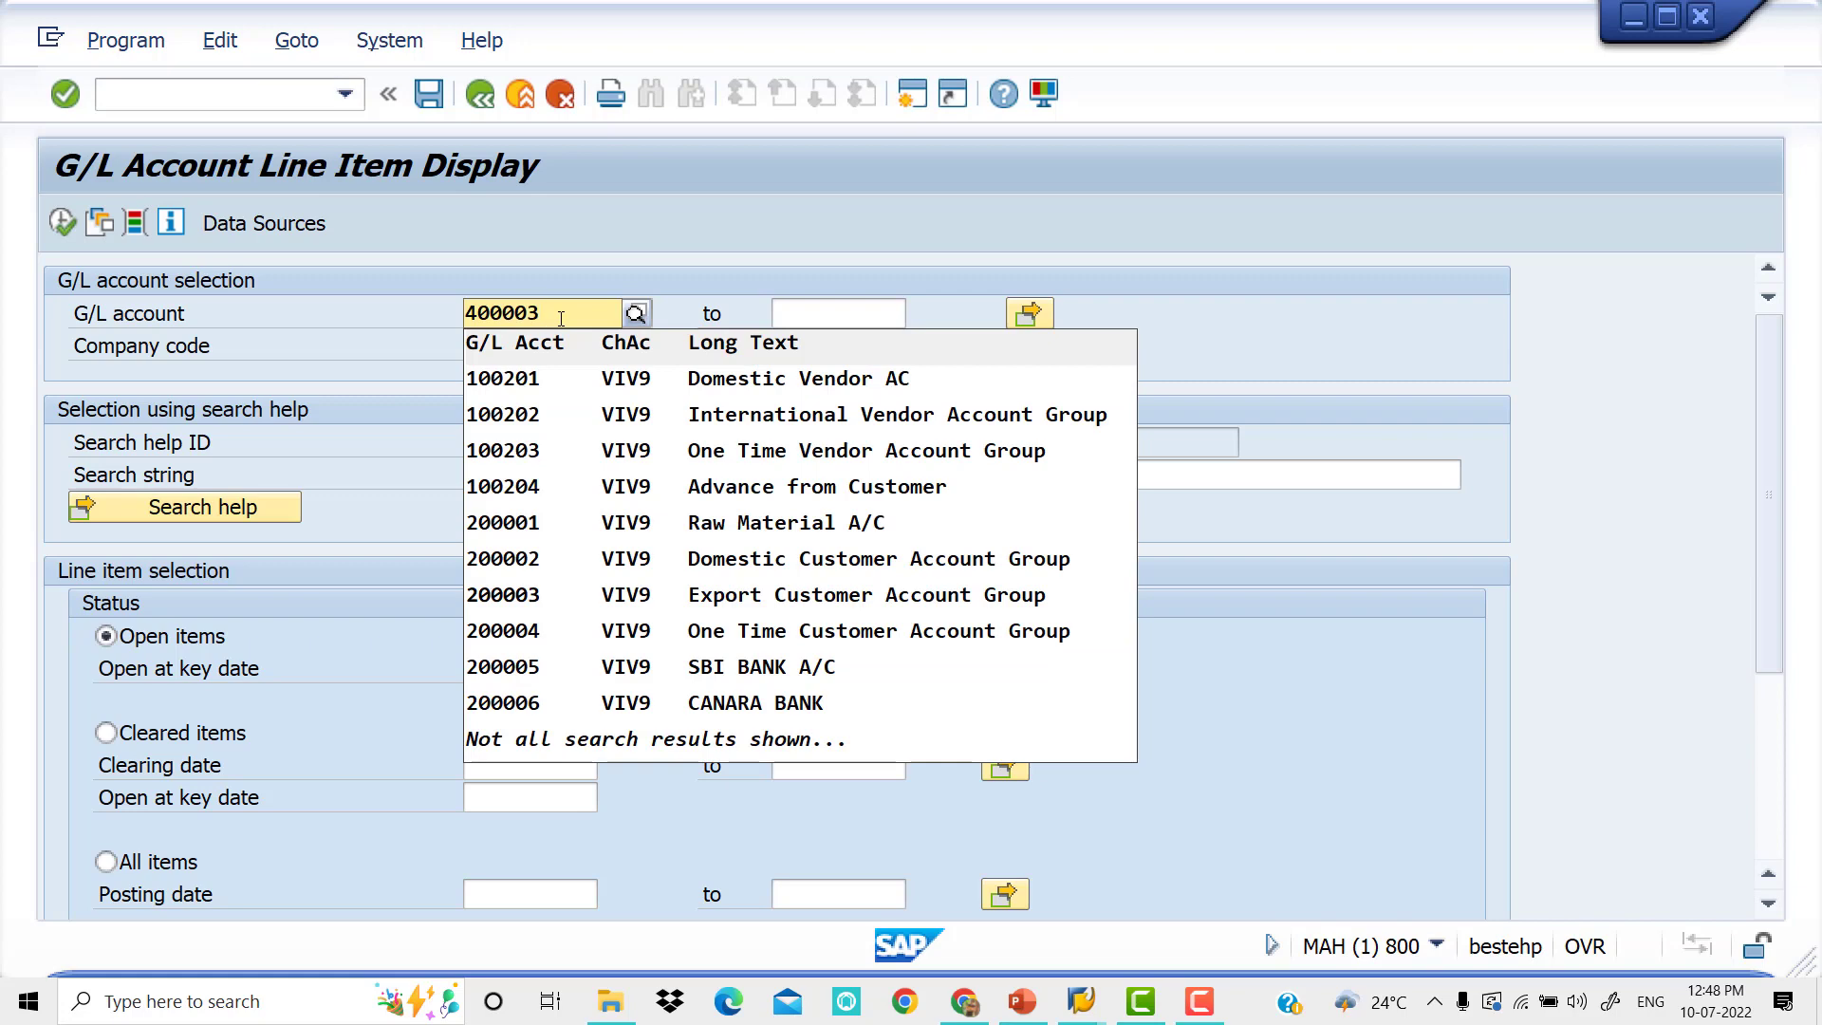
{"action": "key", "text": "Tab"}
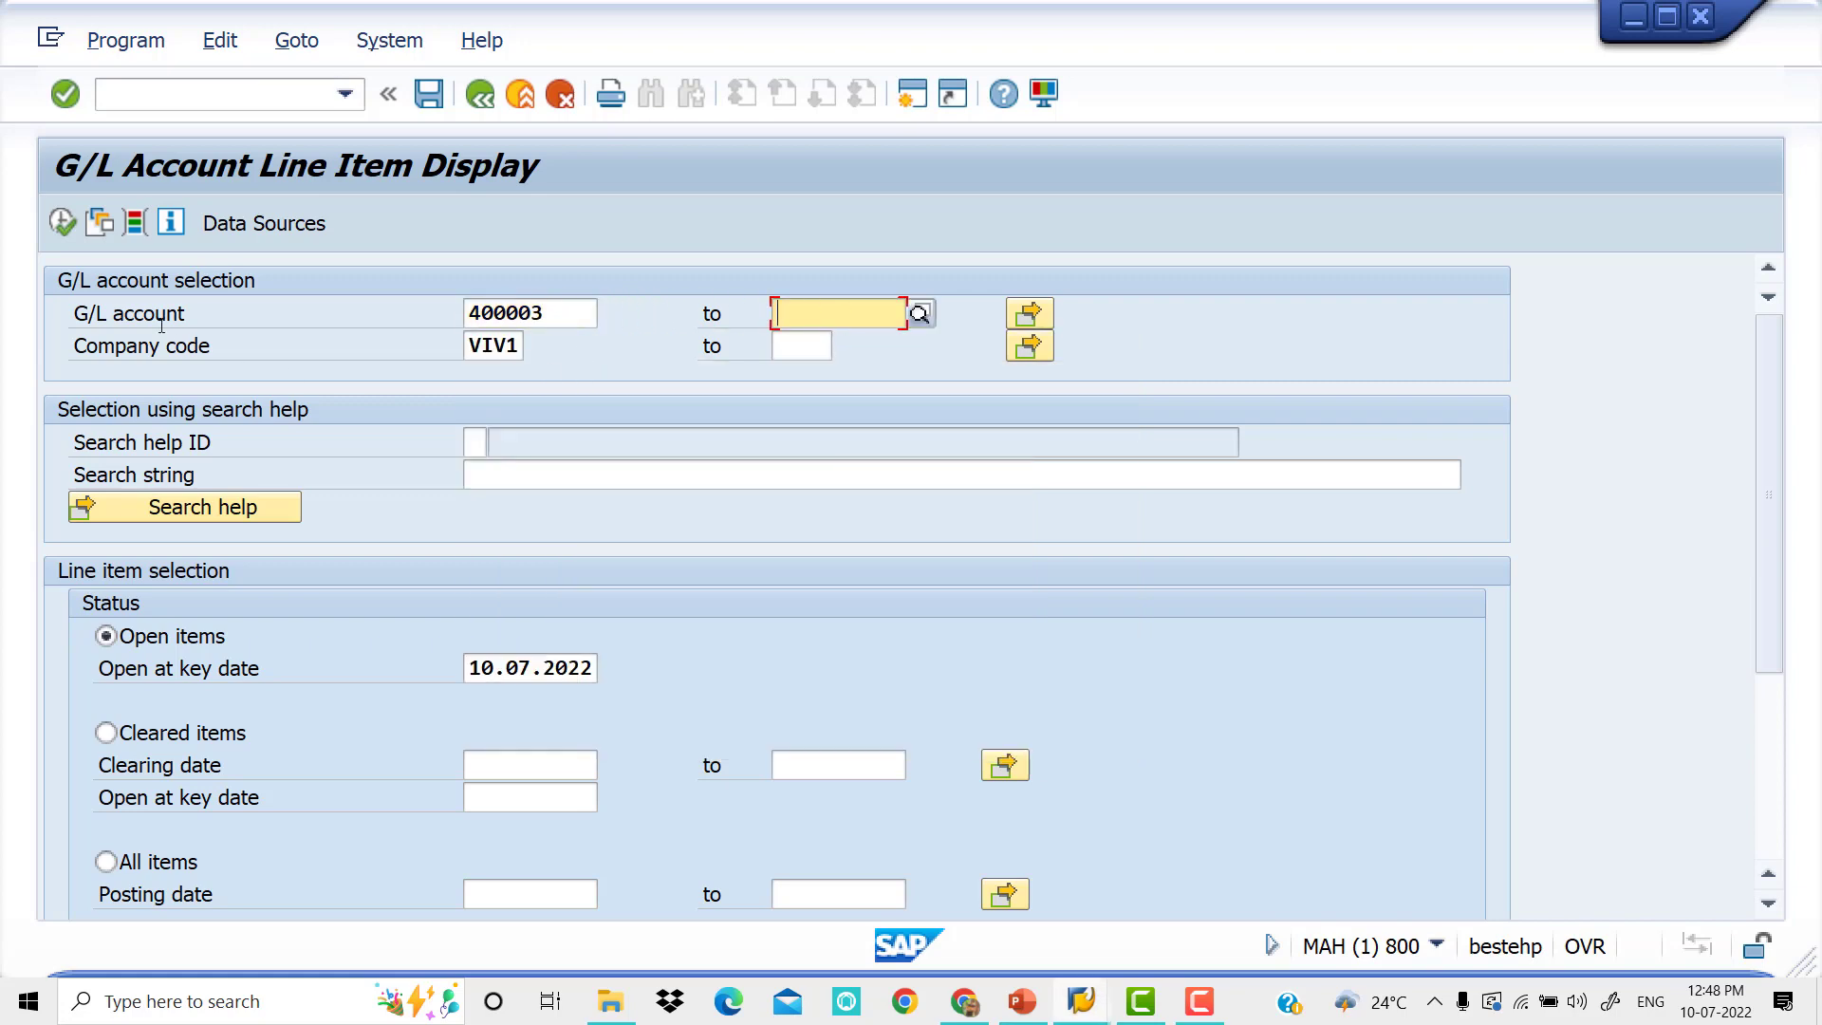
{"action": "left_click", "coordinate": [63, 224]}
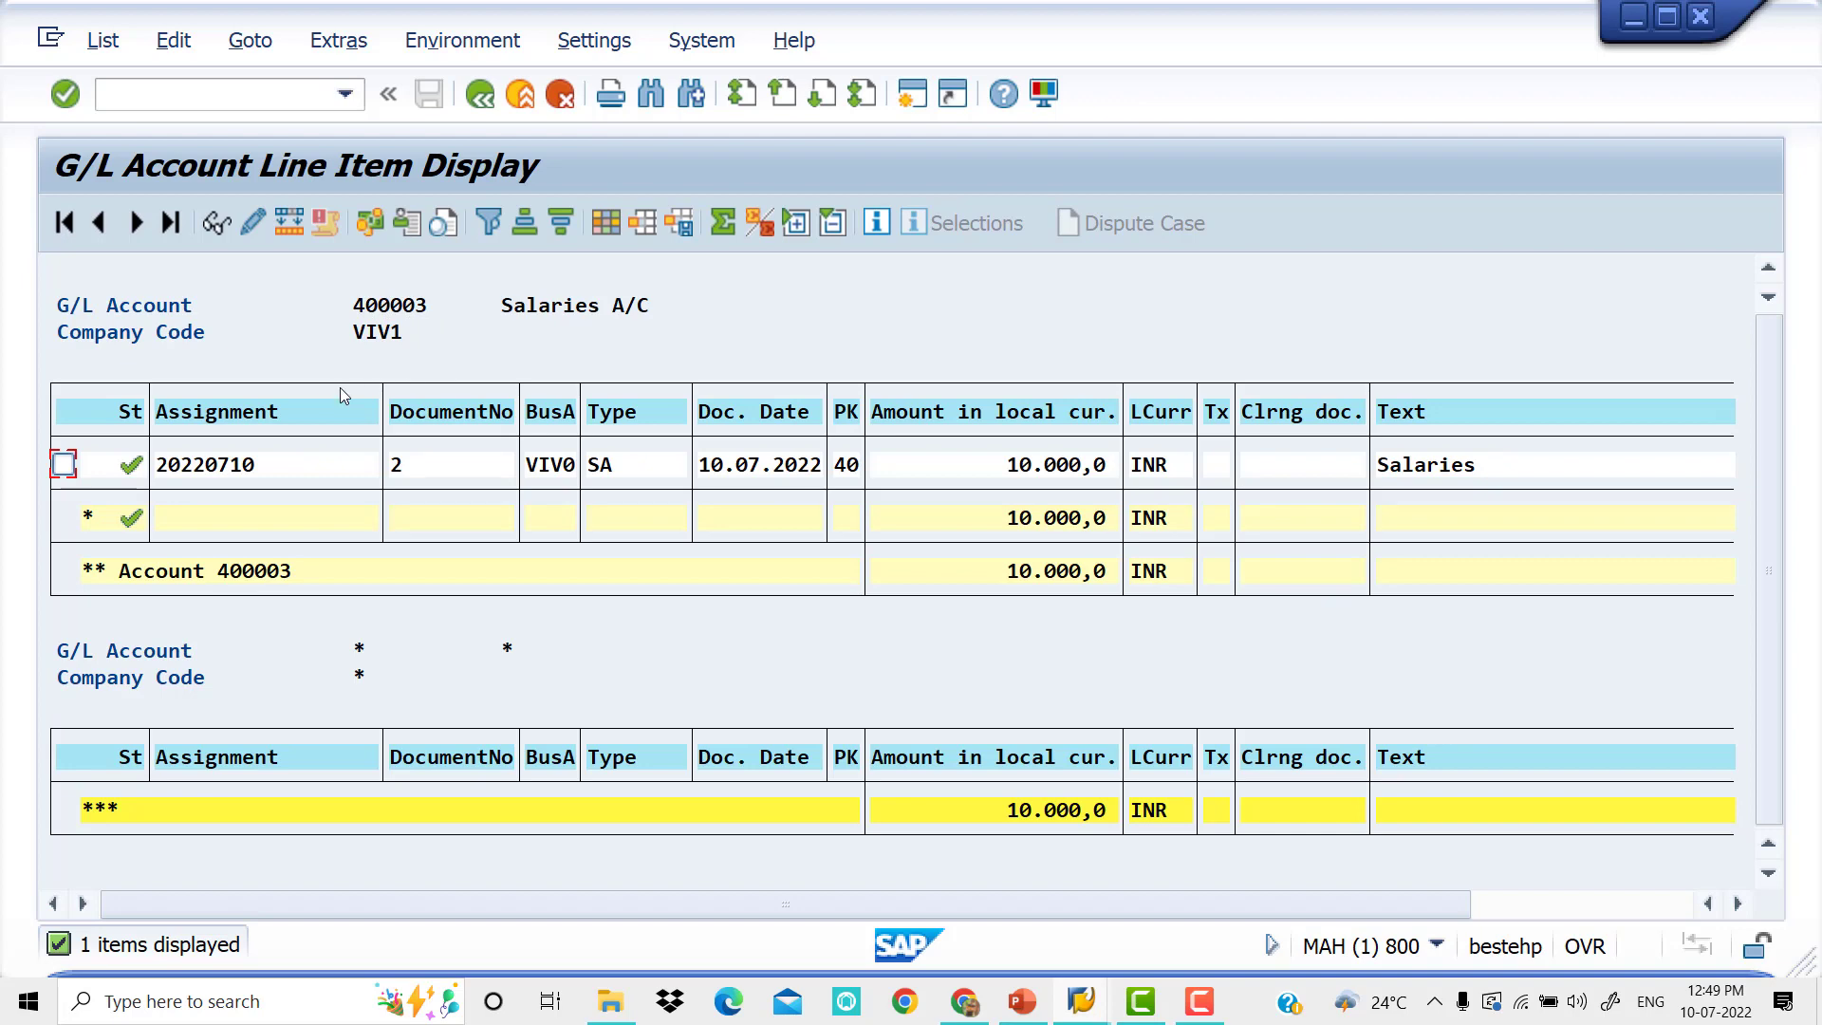
Go back to the selection, change the G/L account to 400004 and display the open line items of Tele Bill A/C.
{"action": "left_click", "coordinate": [479, 95]}
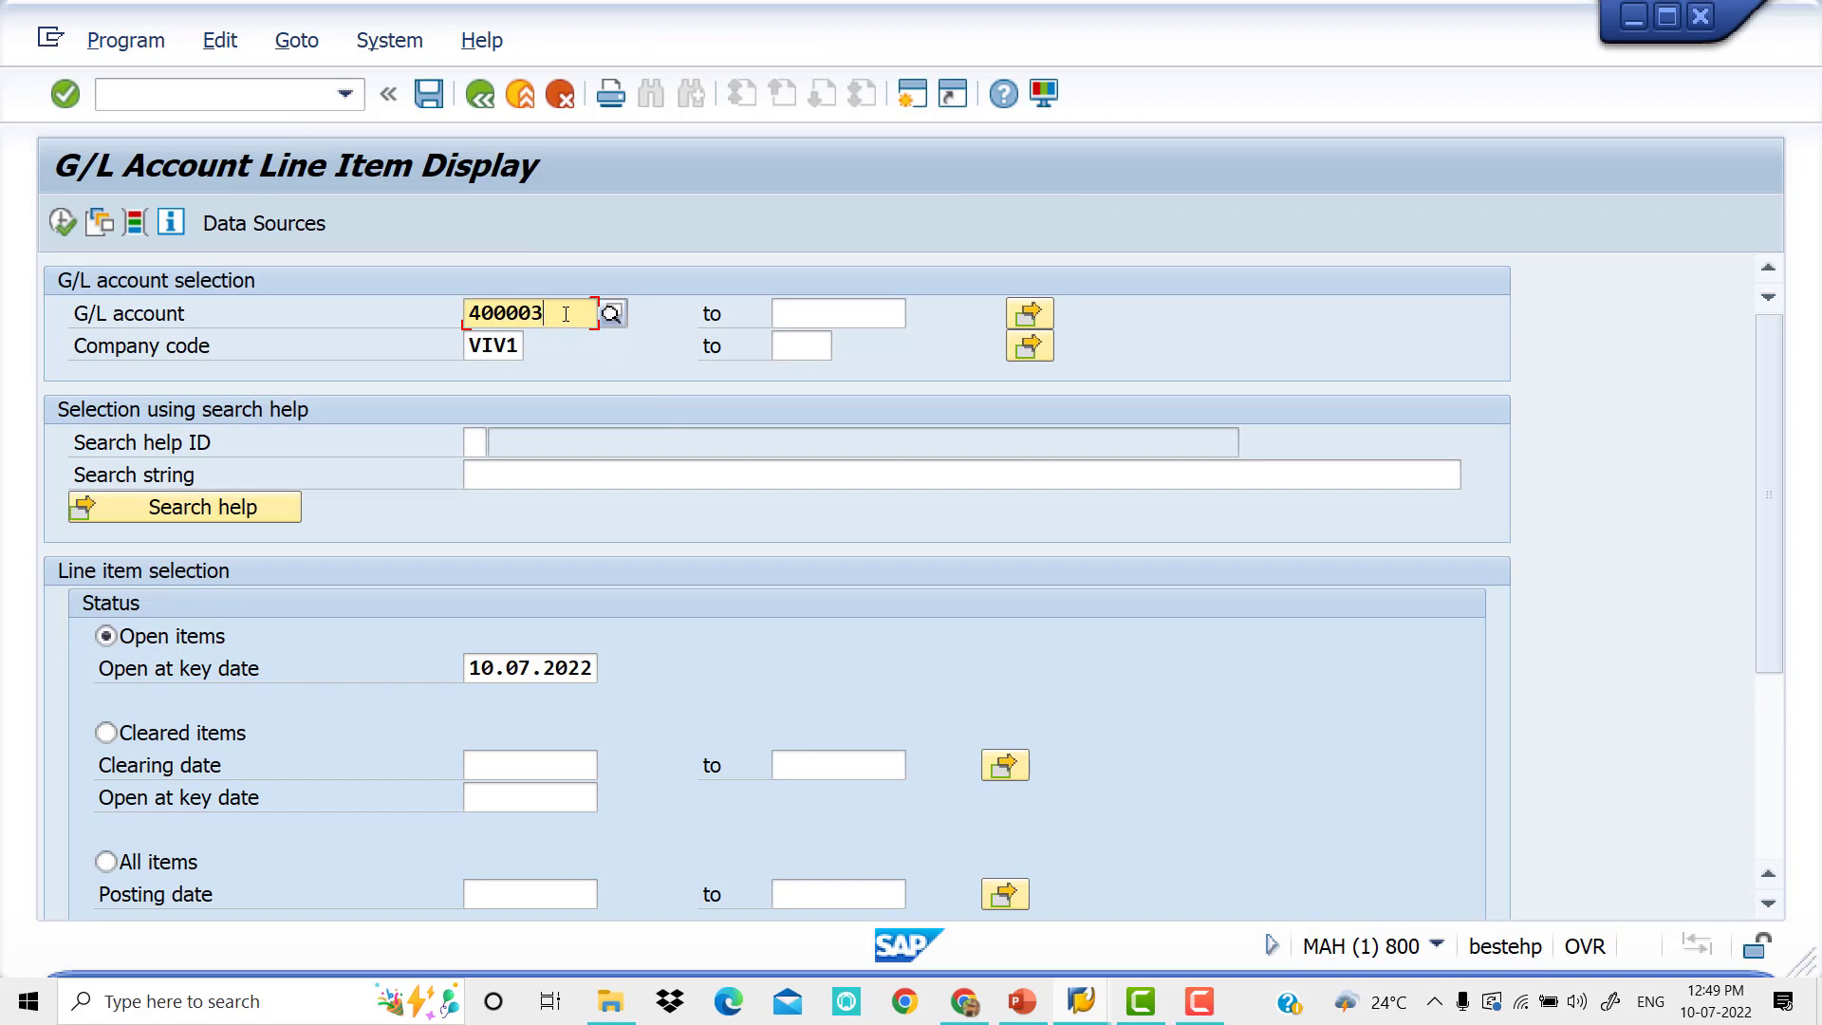
{"action": "key", "text": "BackSpace"}
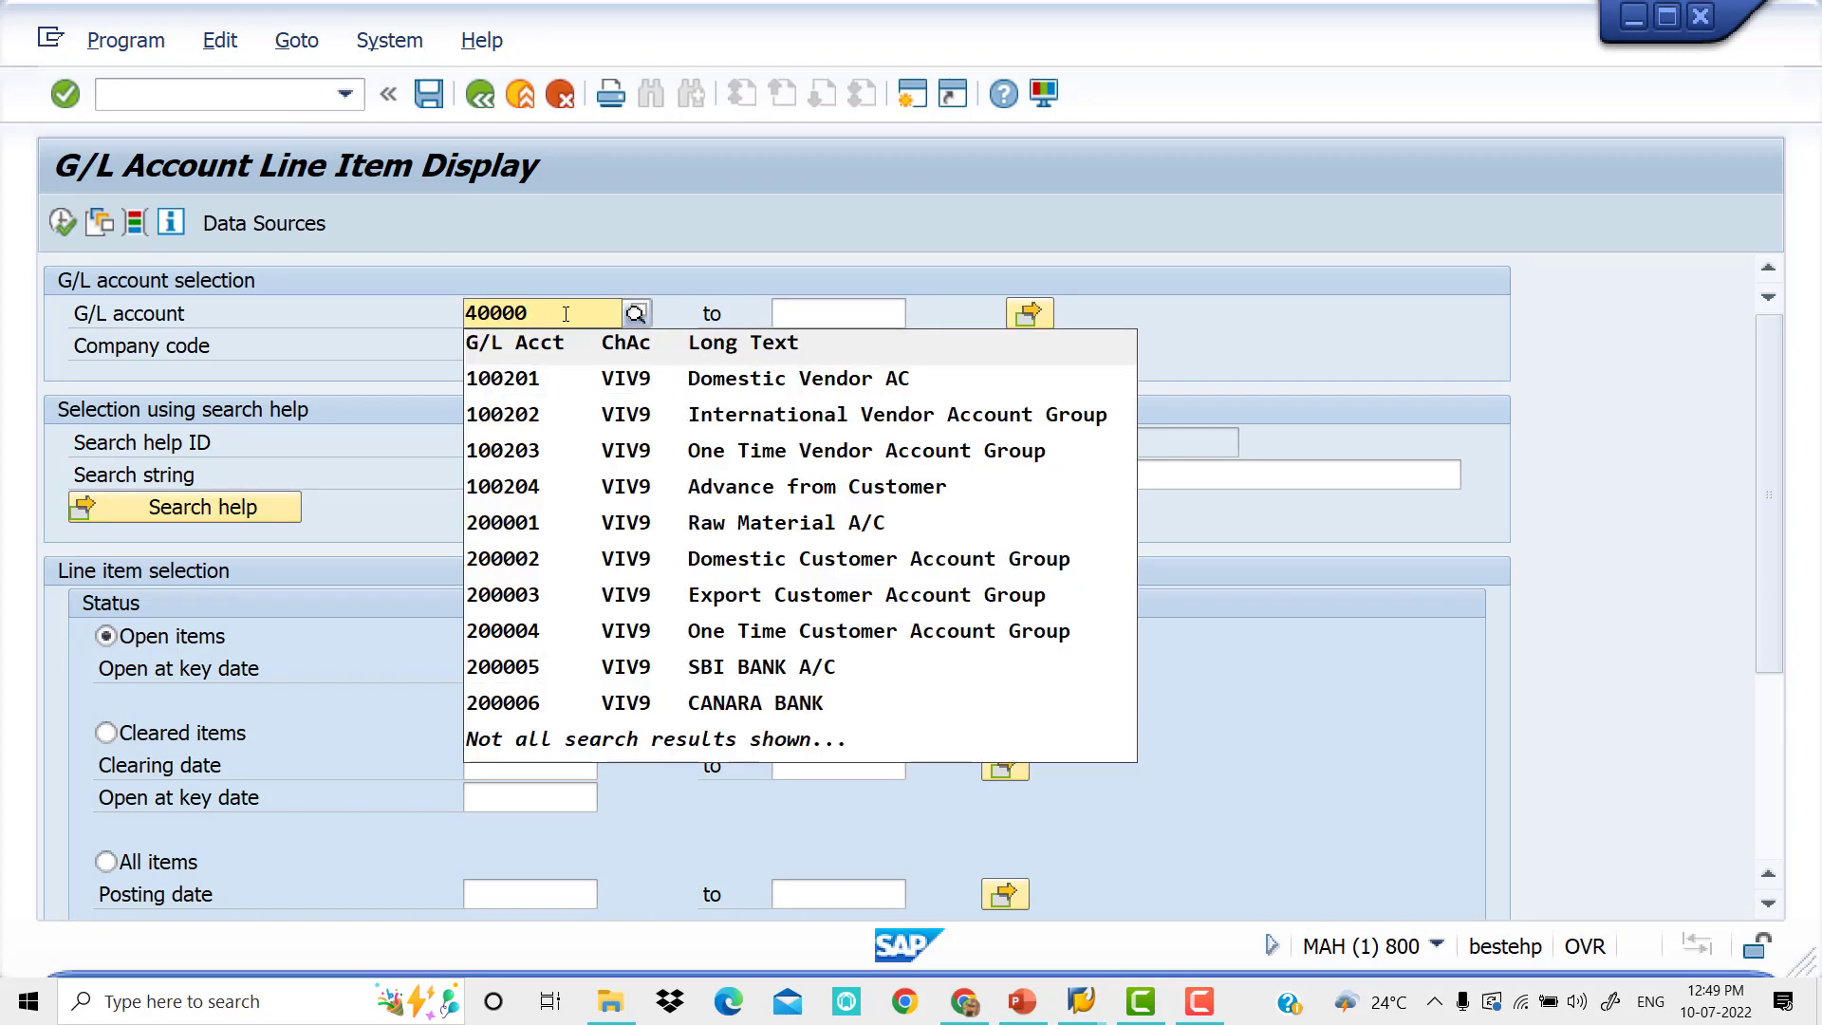
{"action": "type", "text": "4"}
{"action": "key", "text": "Tab"}
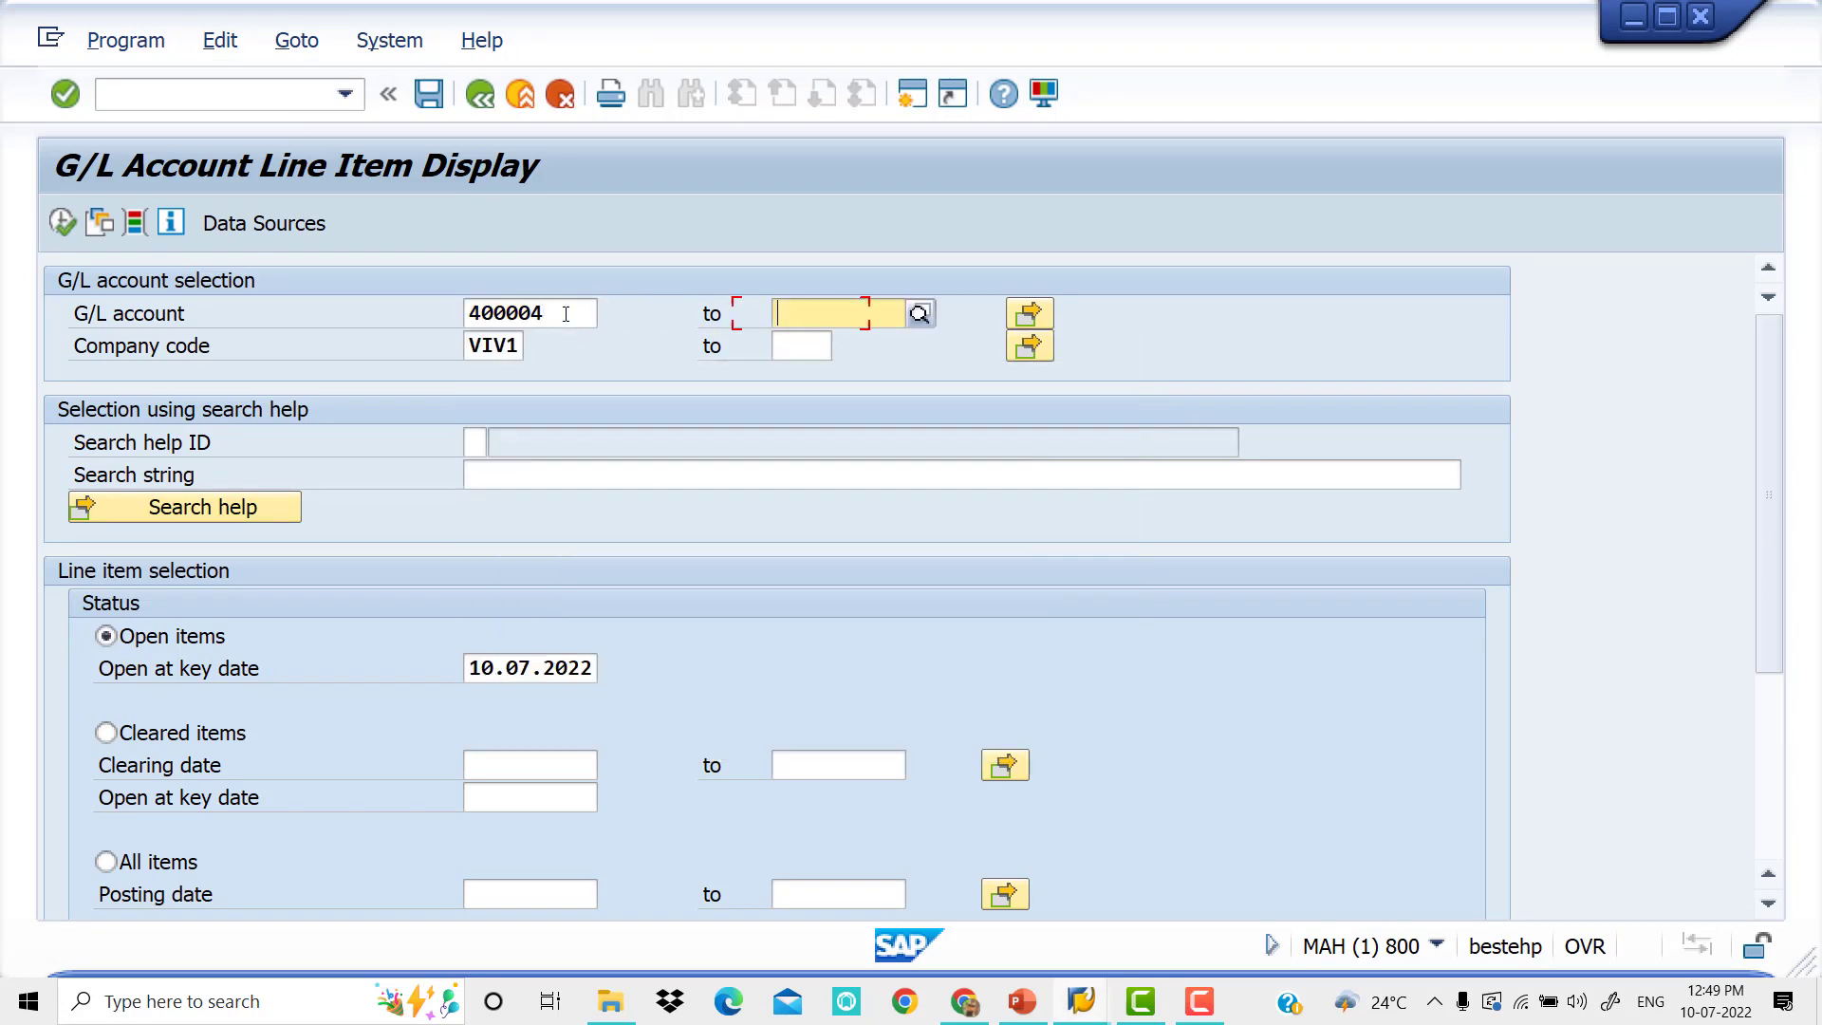
{"action": "left_click", "coordinate": [61, 223]}
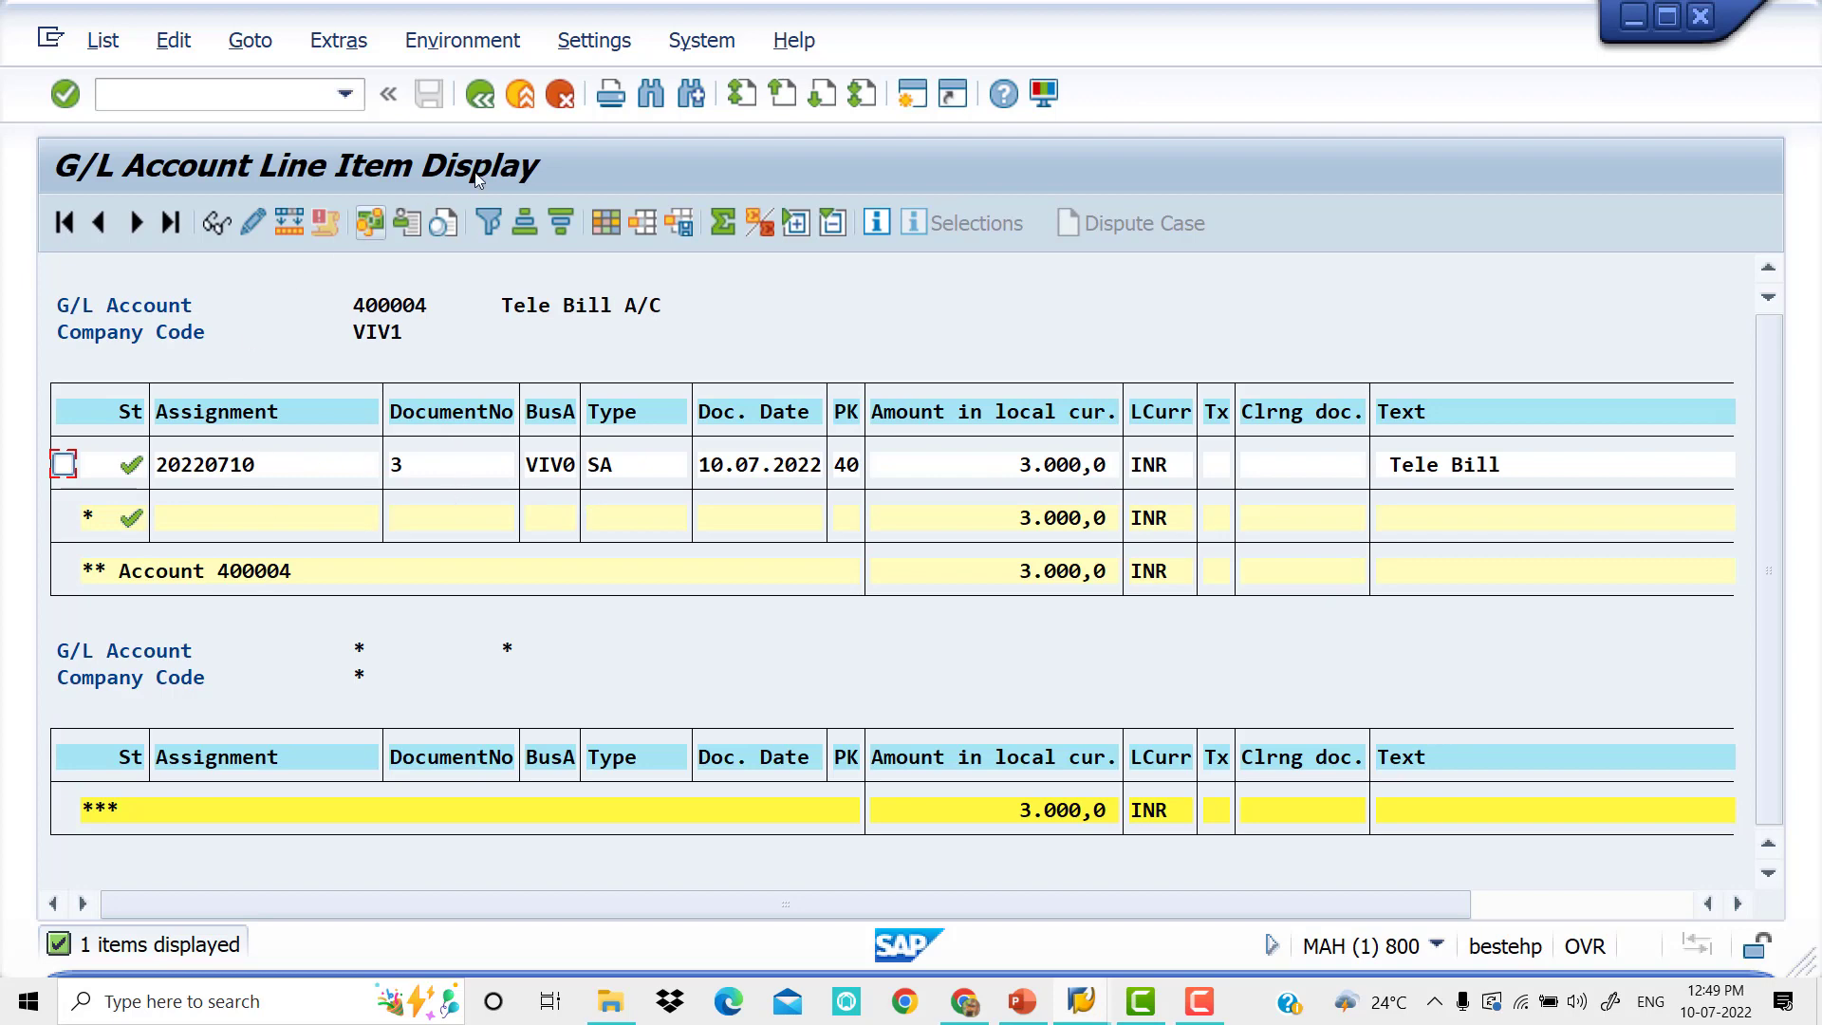
Go back to the selection, change the G/L account to 400005 and display the open line items of Electricity Bill A/C.
{"action": "left_click", "coordinate": [480, 94]}
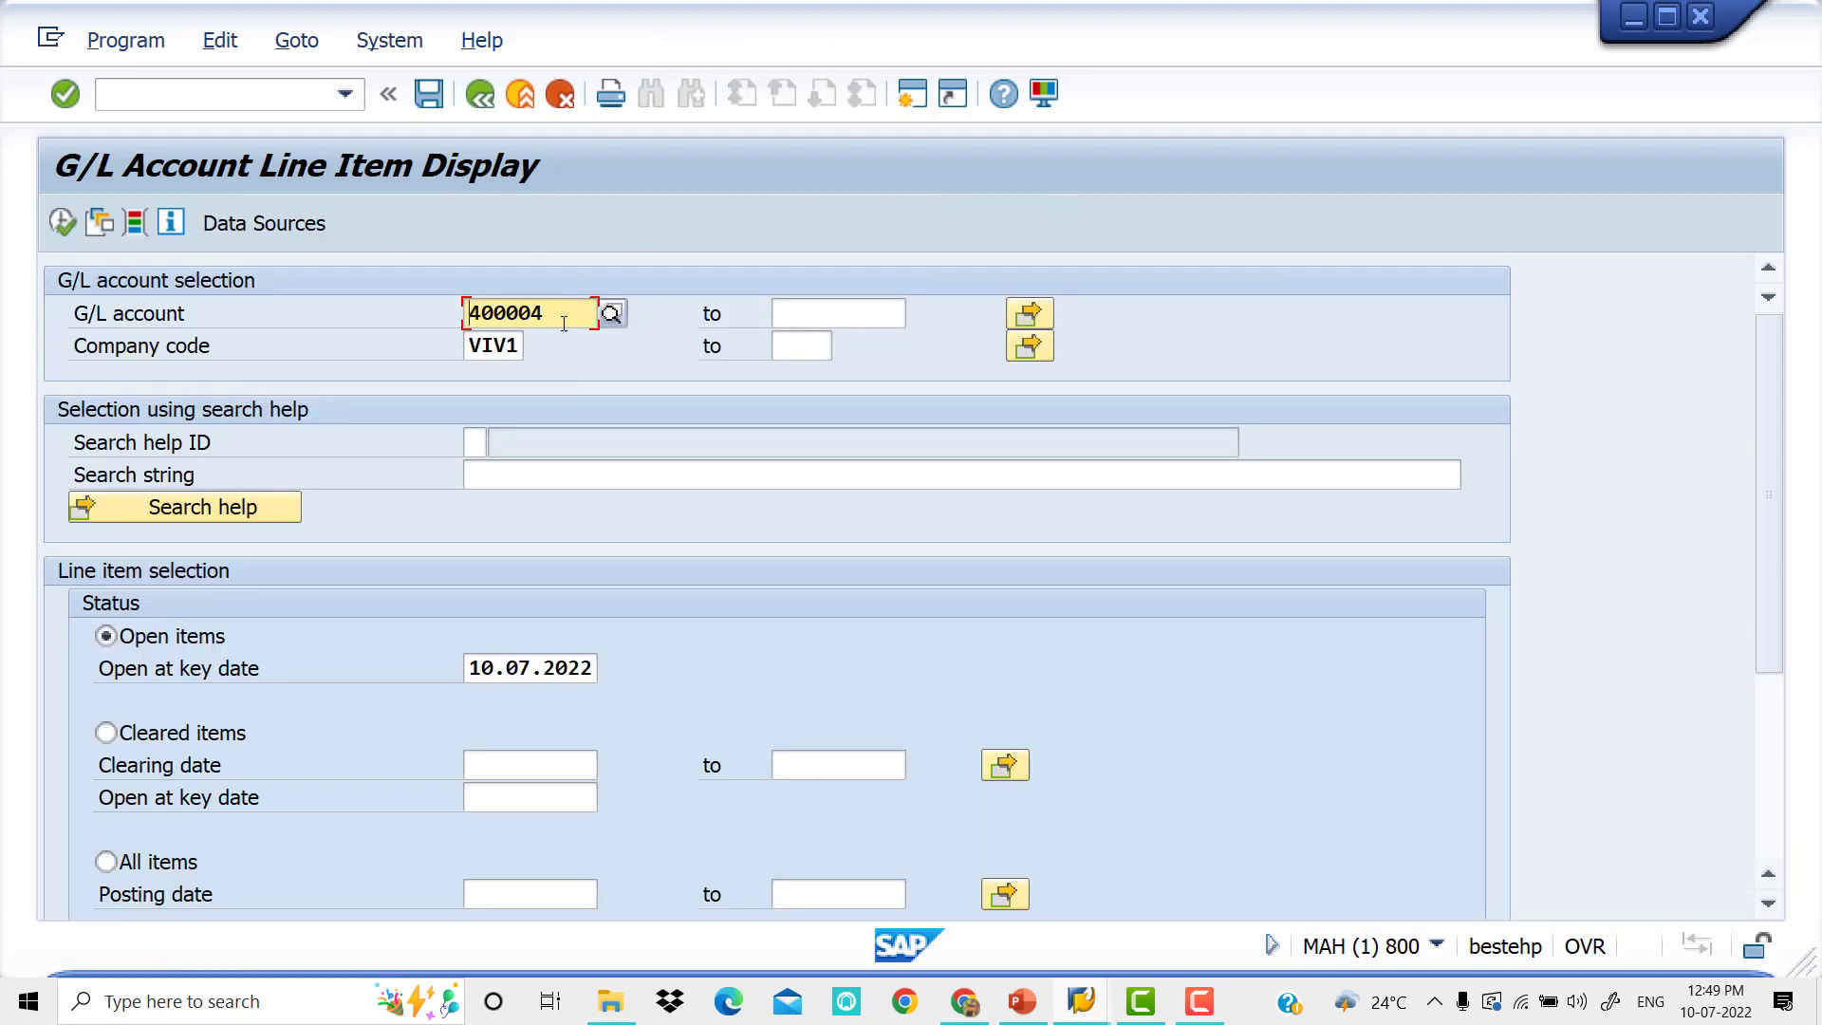
{"action": "type", "text": "5"}
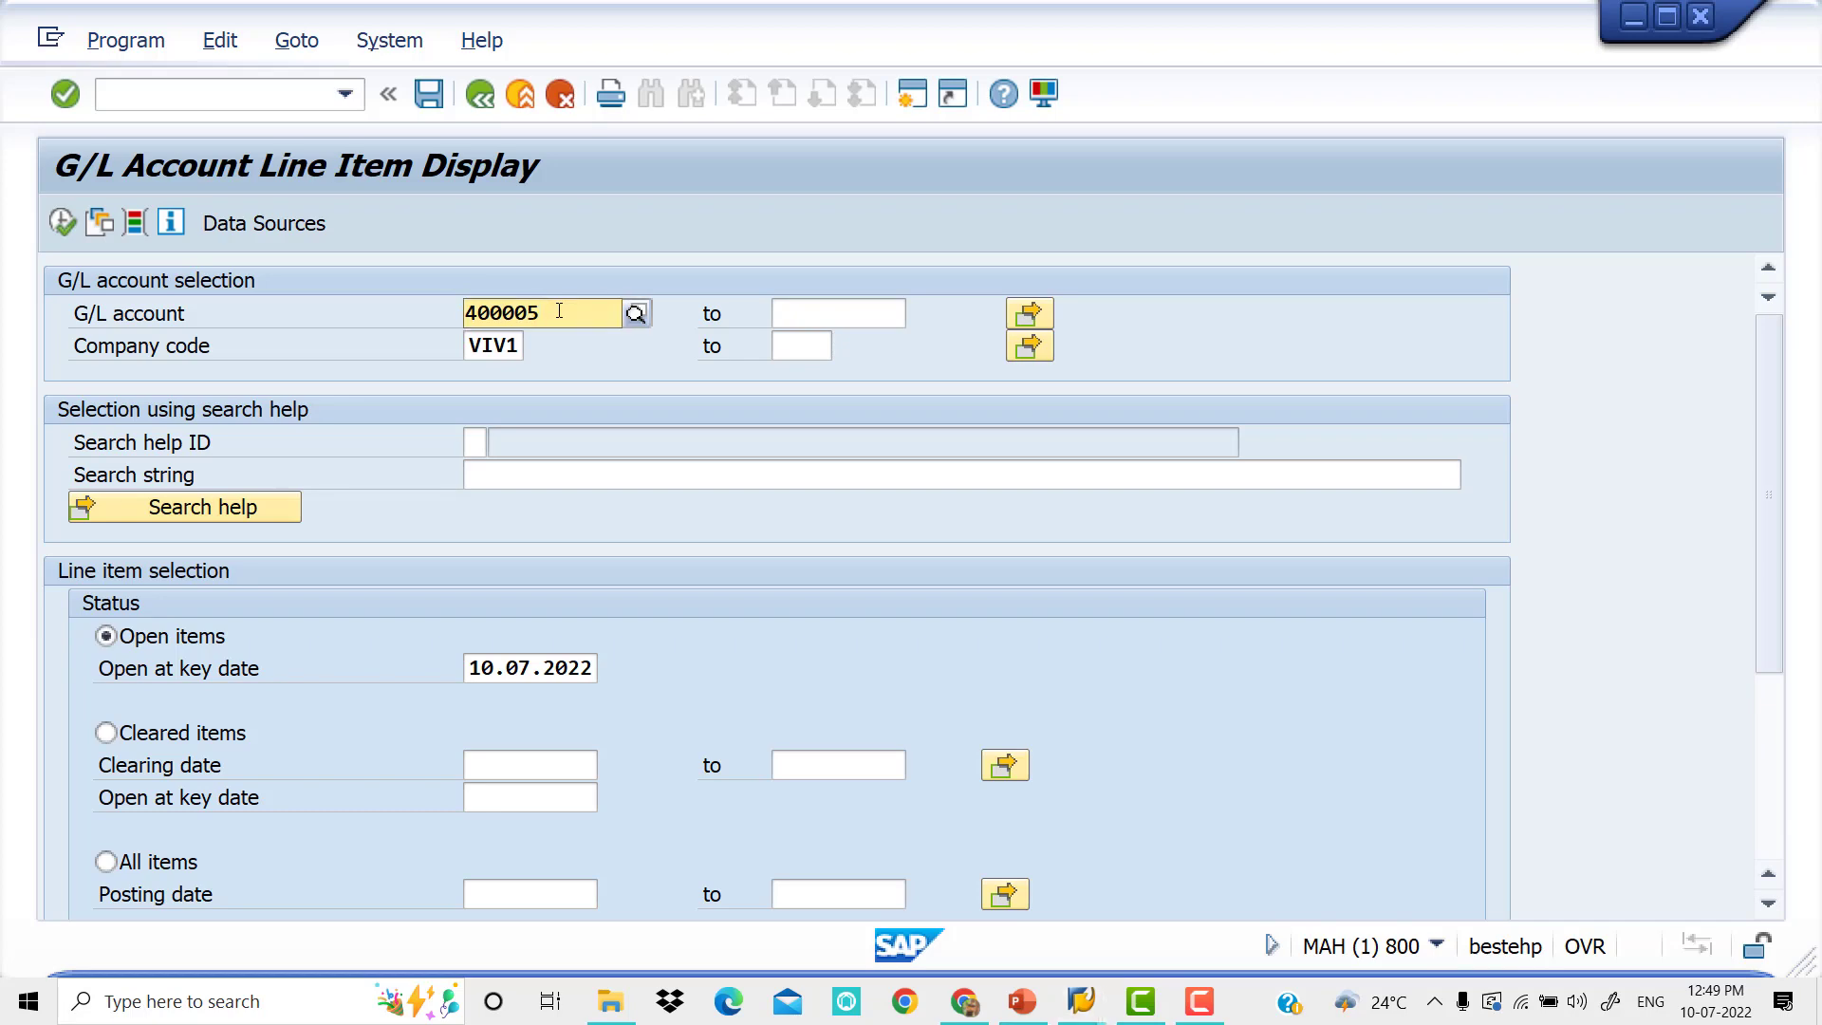
{"action": "key", "text": "Escape"}
{"action": "left_click", "coordinate": [918, 313]}
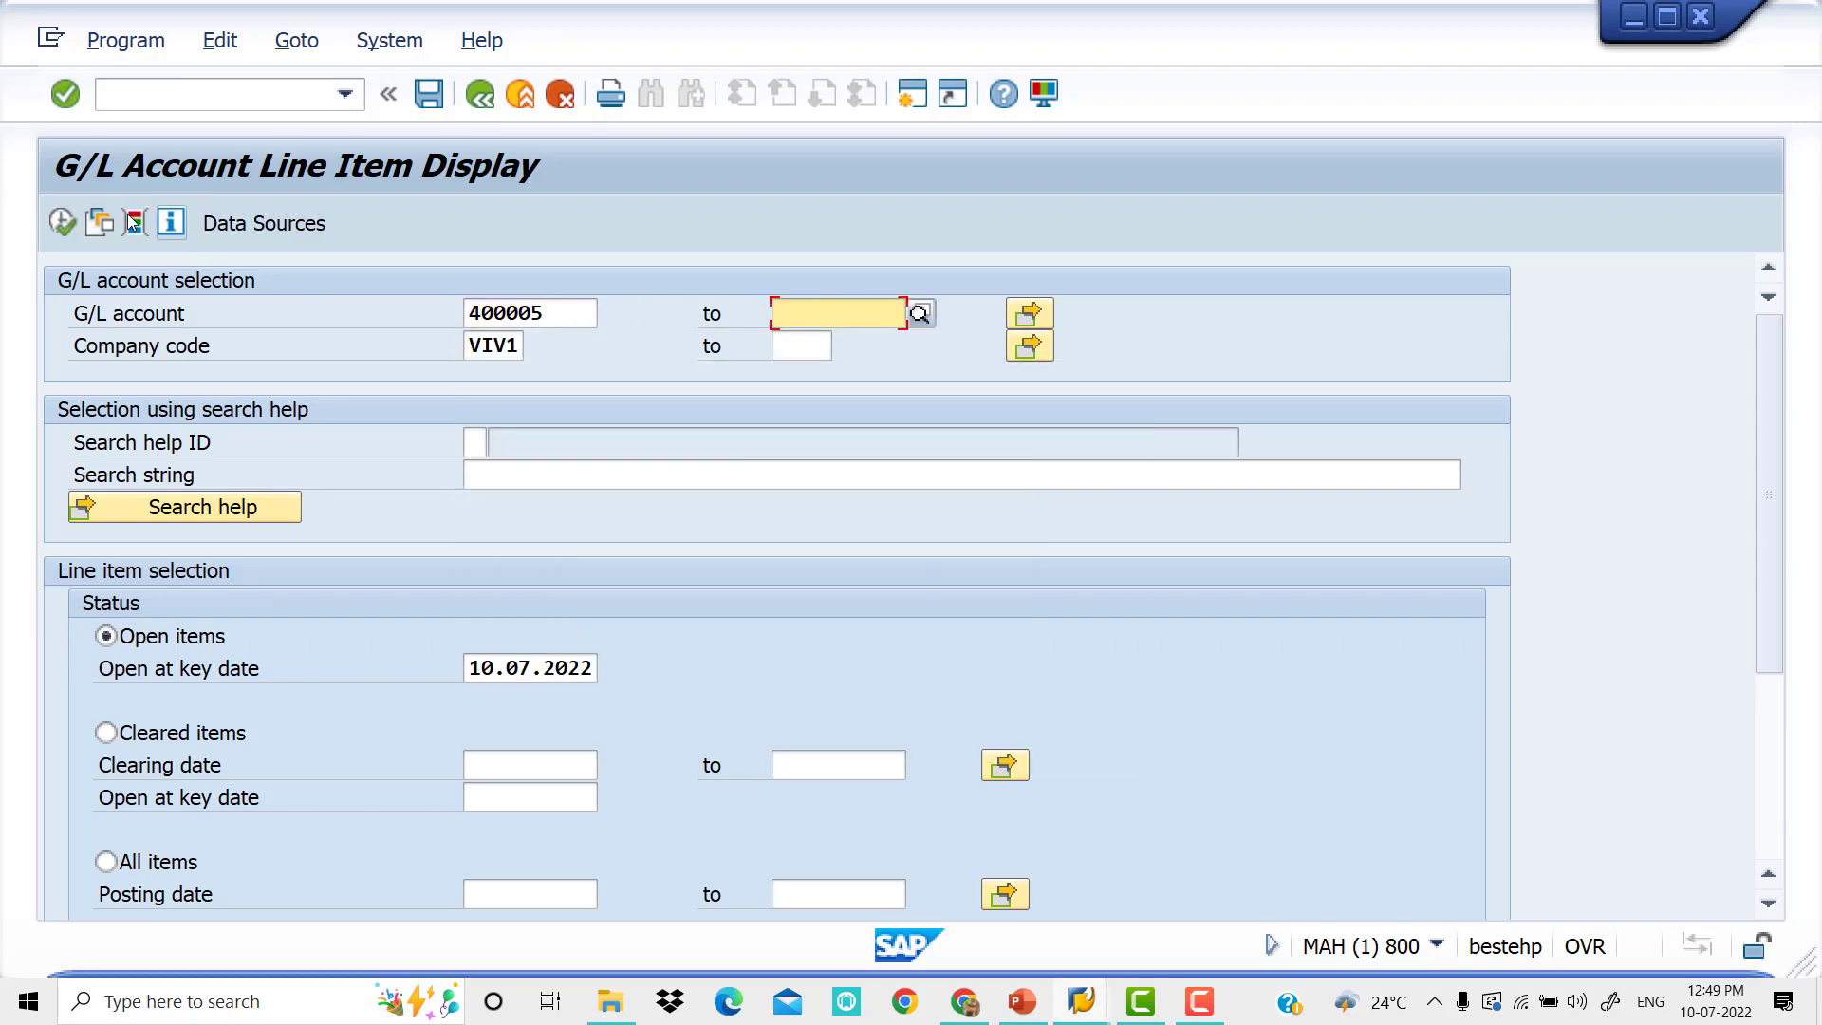
{"action": "left_click", "coordinate": [61, 223]}
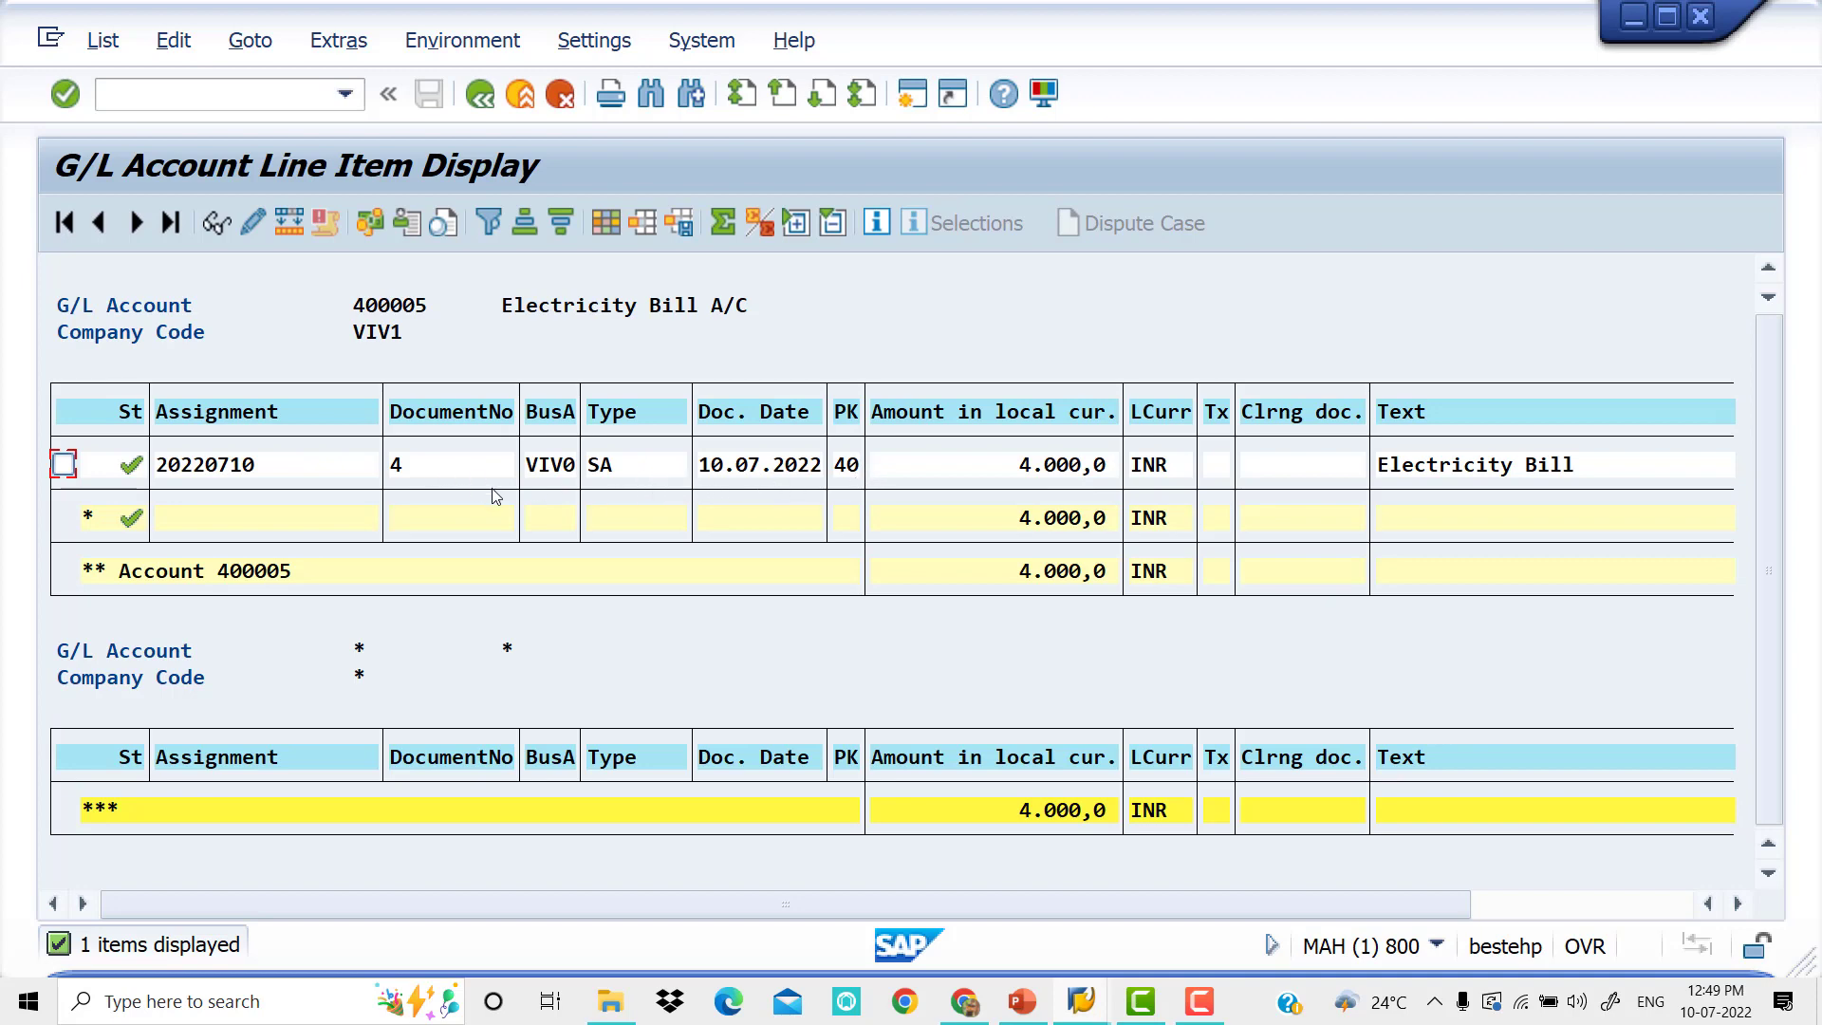
Close the line item display and return to the SAP Easy Access screen with the command /N.
{"action": "left_click", "coordinate": [481, 96]}
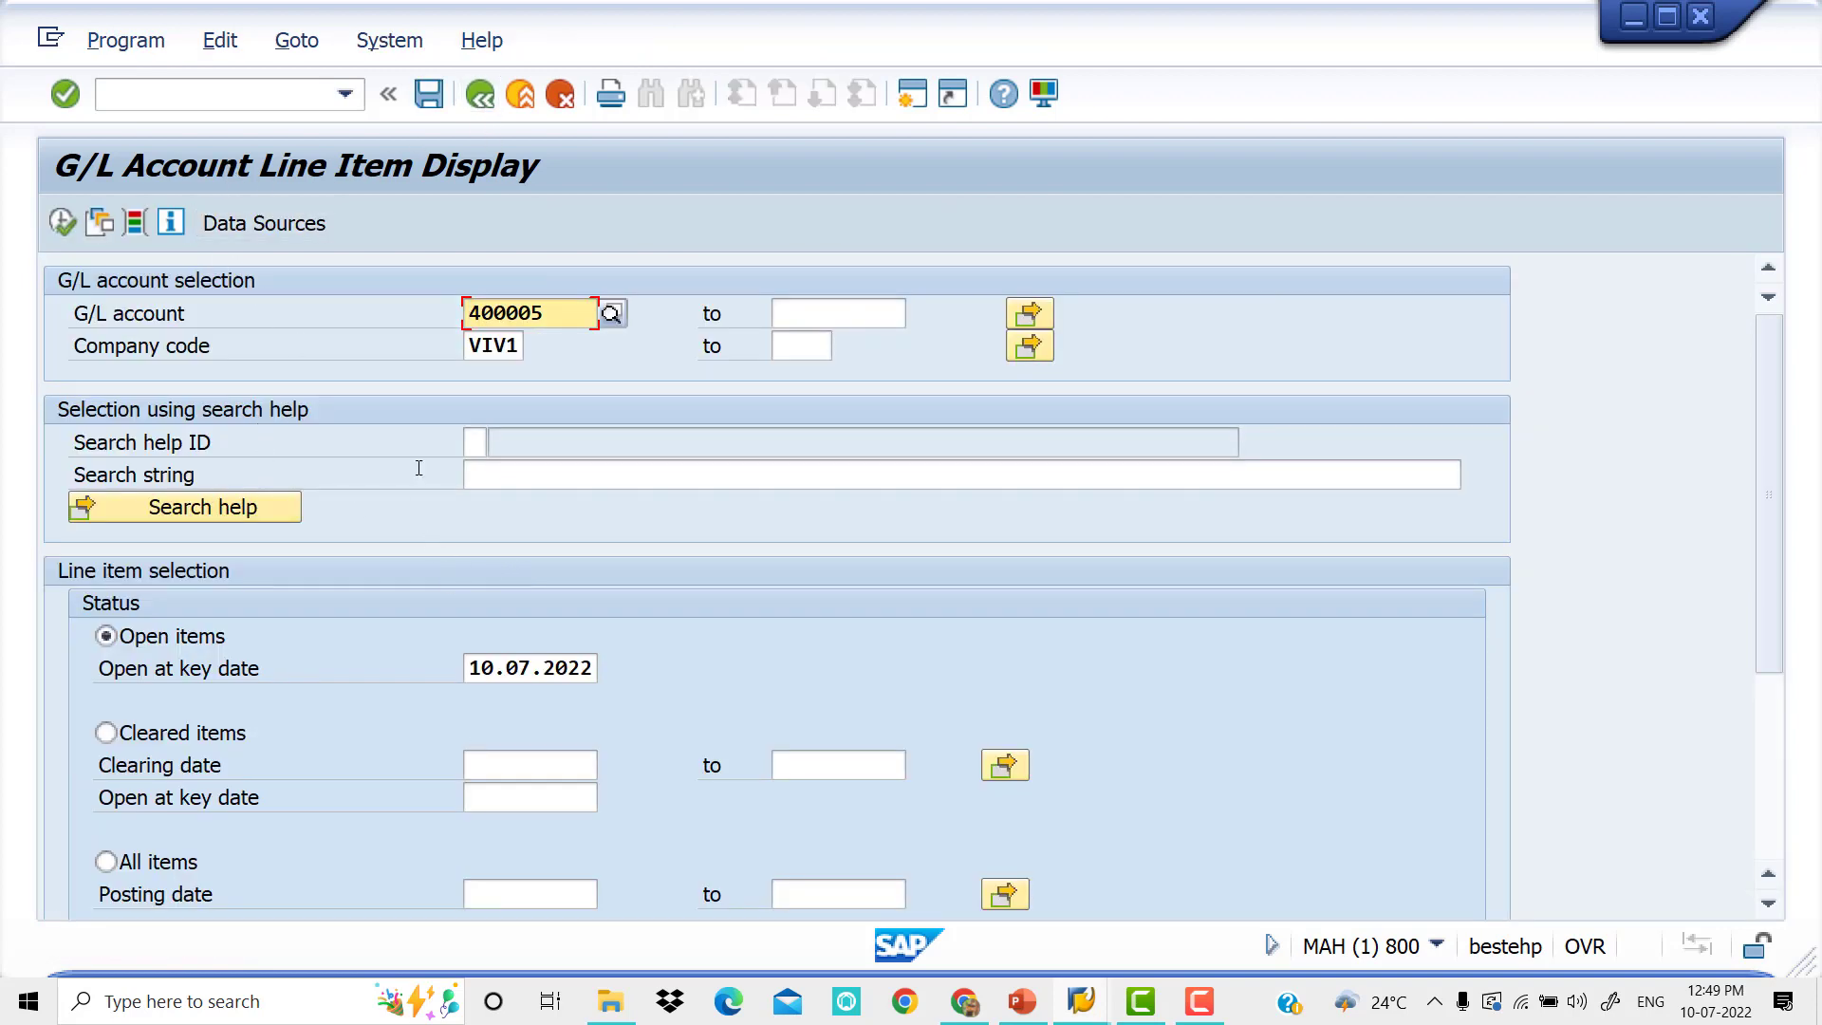
{"action": "left_click", "coordinate": [289, 94]}
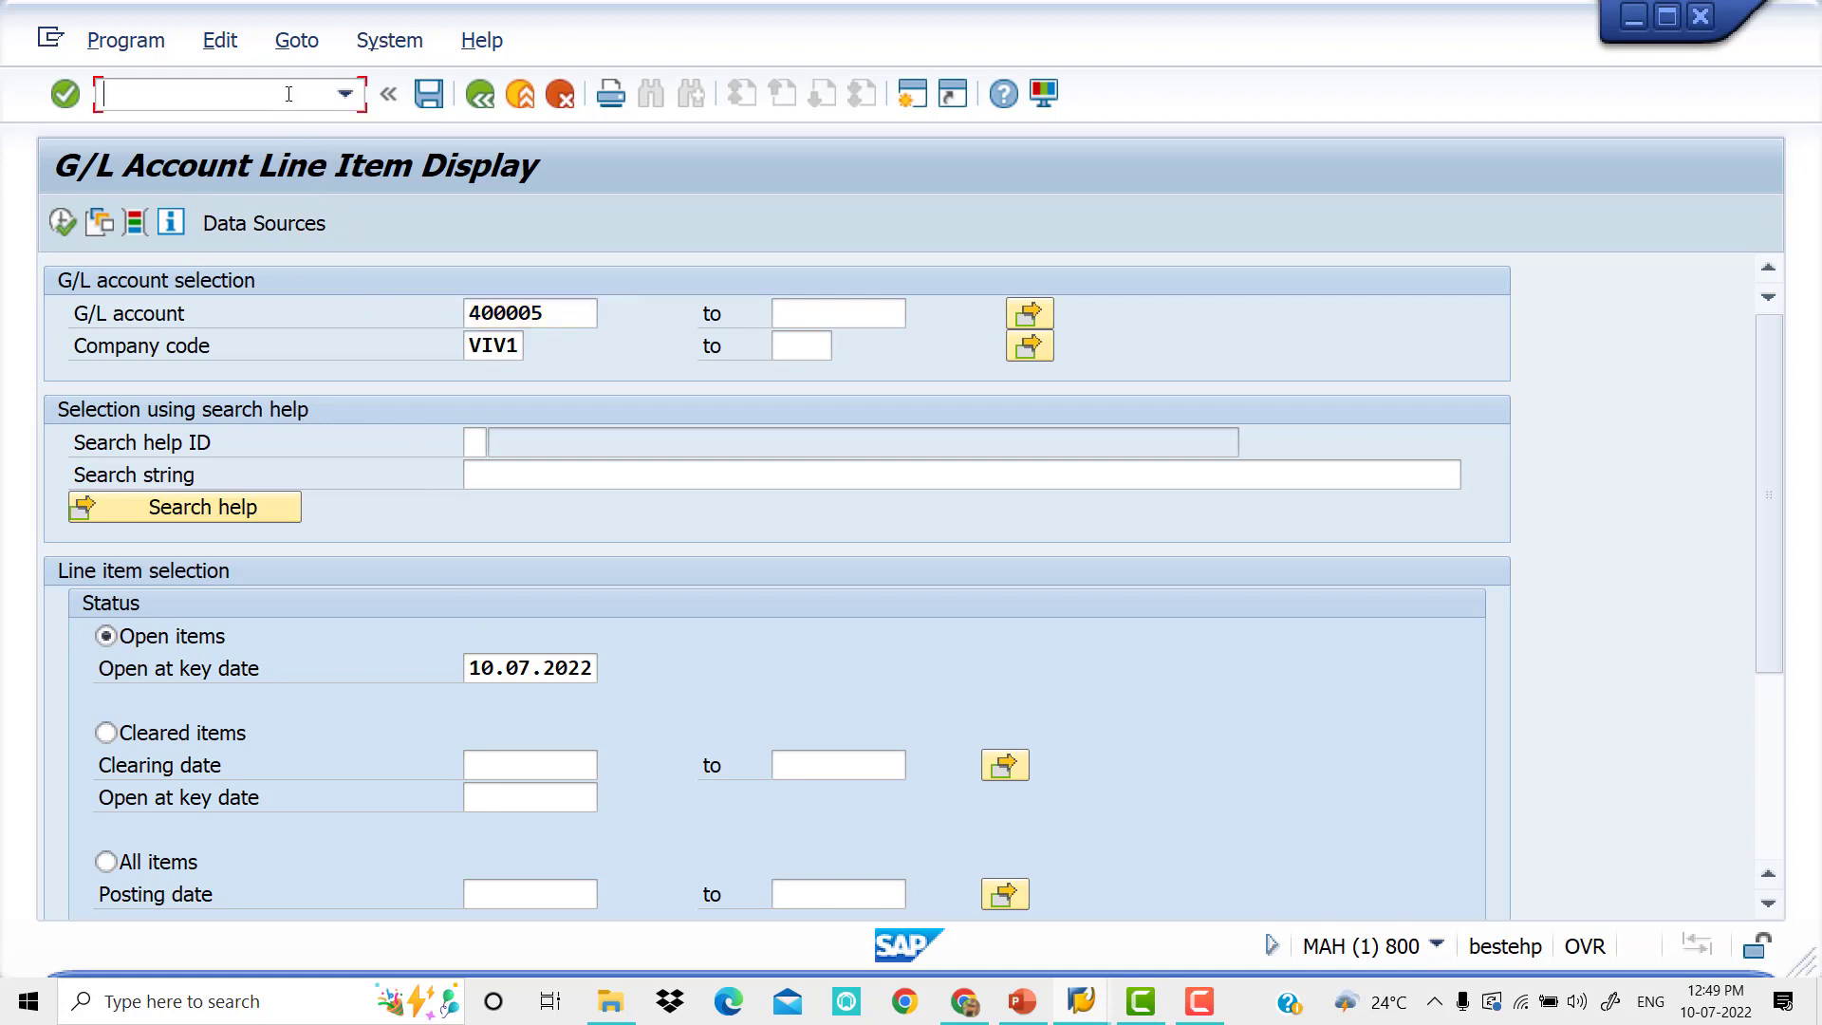
{"action": "type", "text": "/N"}
{"action": "key", "text": "Return"}
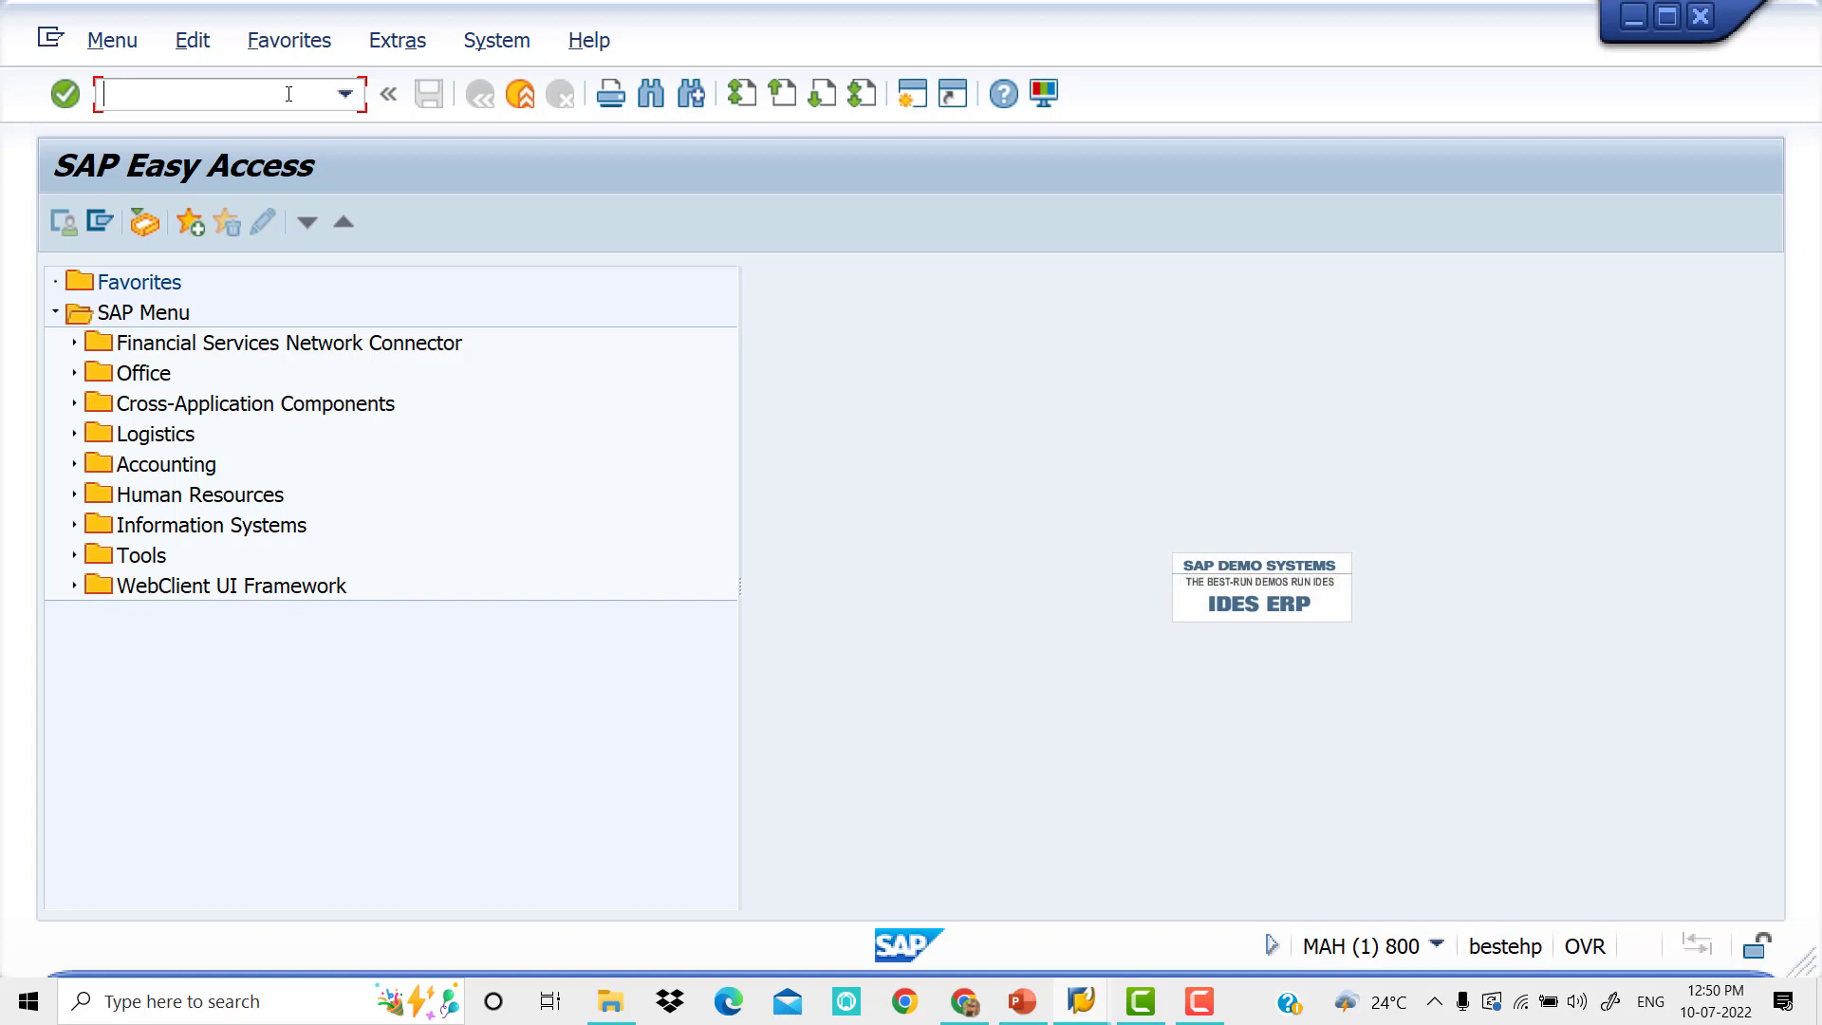
Switch to the GL POSTING presentation in PowerPoint and show slide 1 with the general ledger definition.
{"action": "left_click", "coordinate": [1030, 1010]}
{"action": "left_click", "coordinate": [190, 332]}
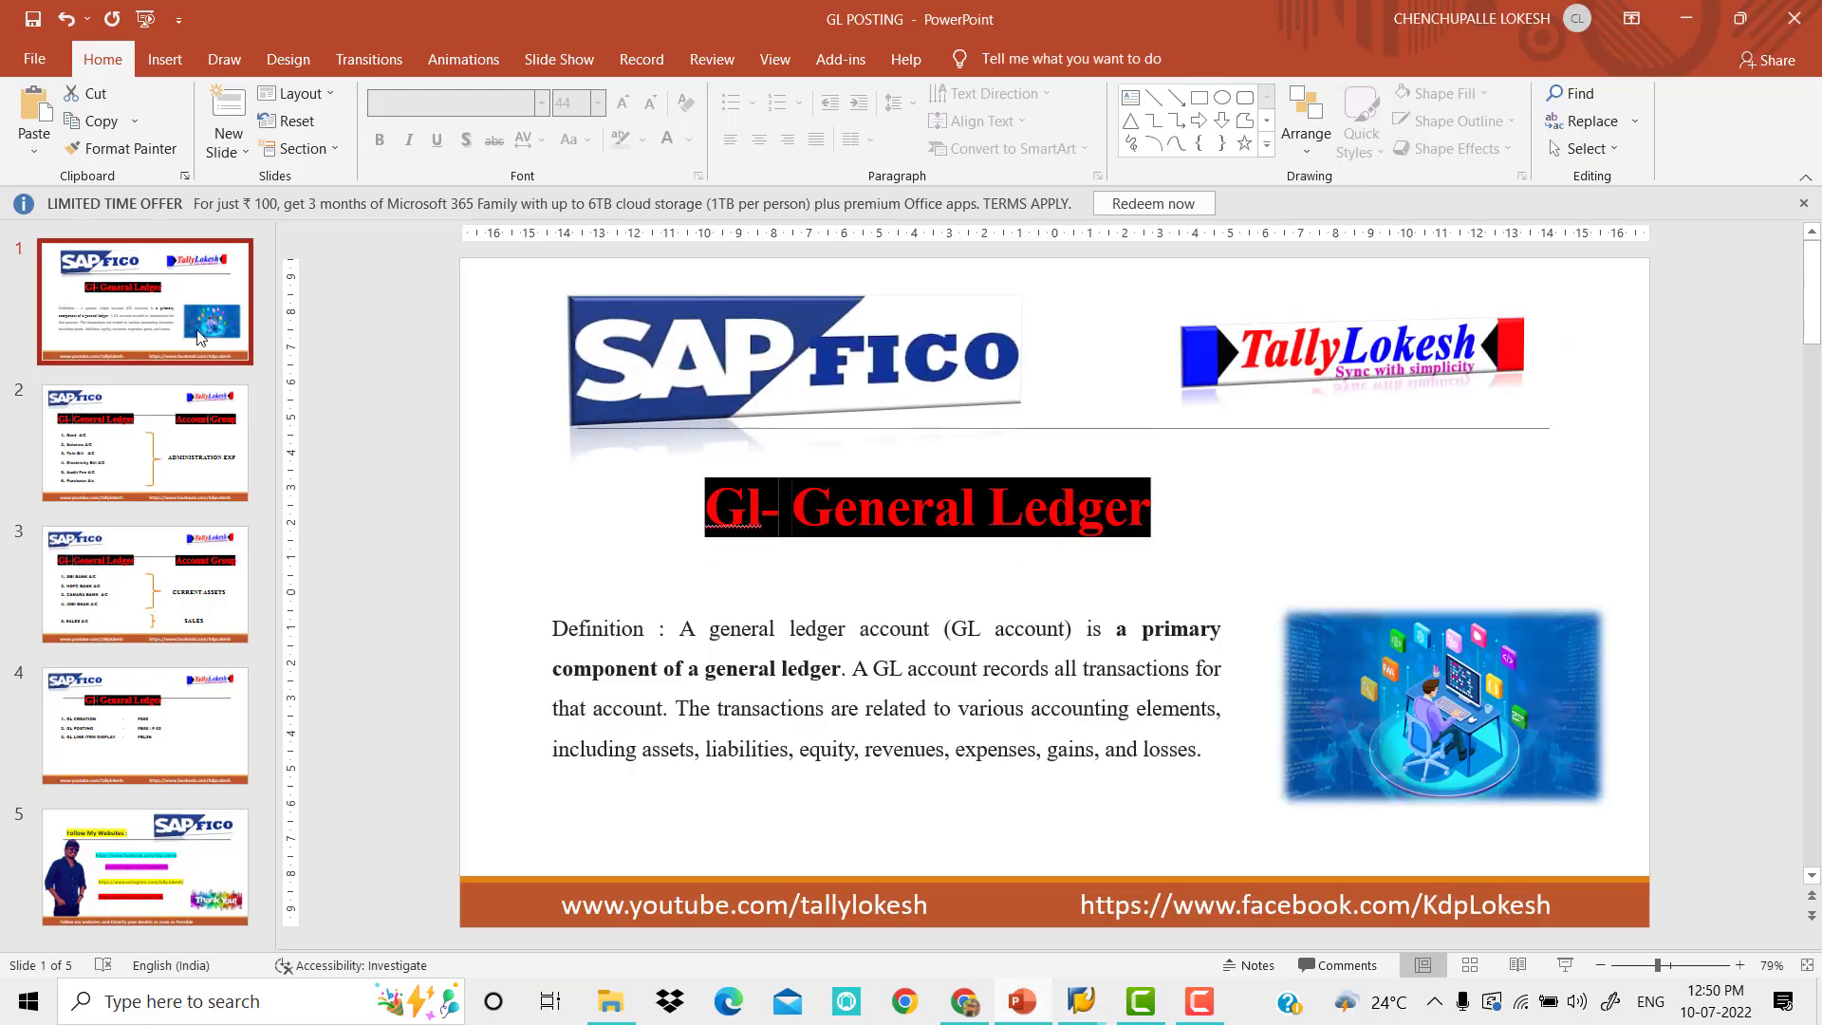